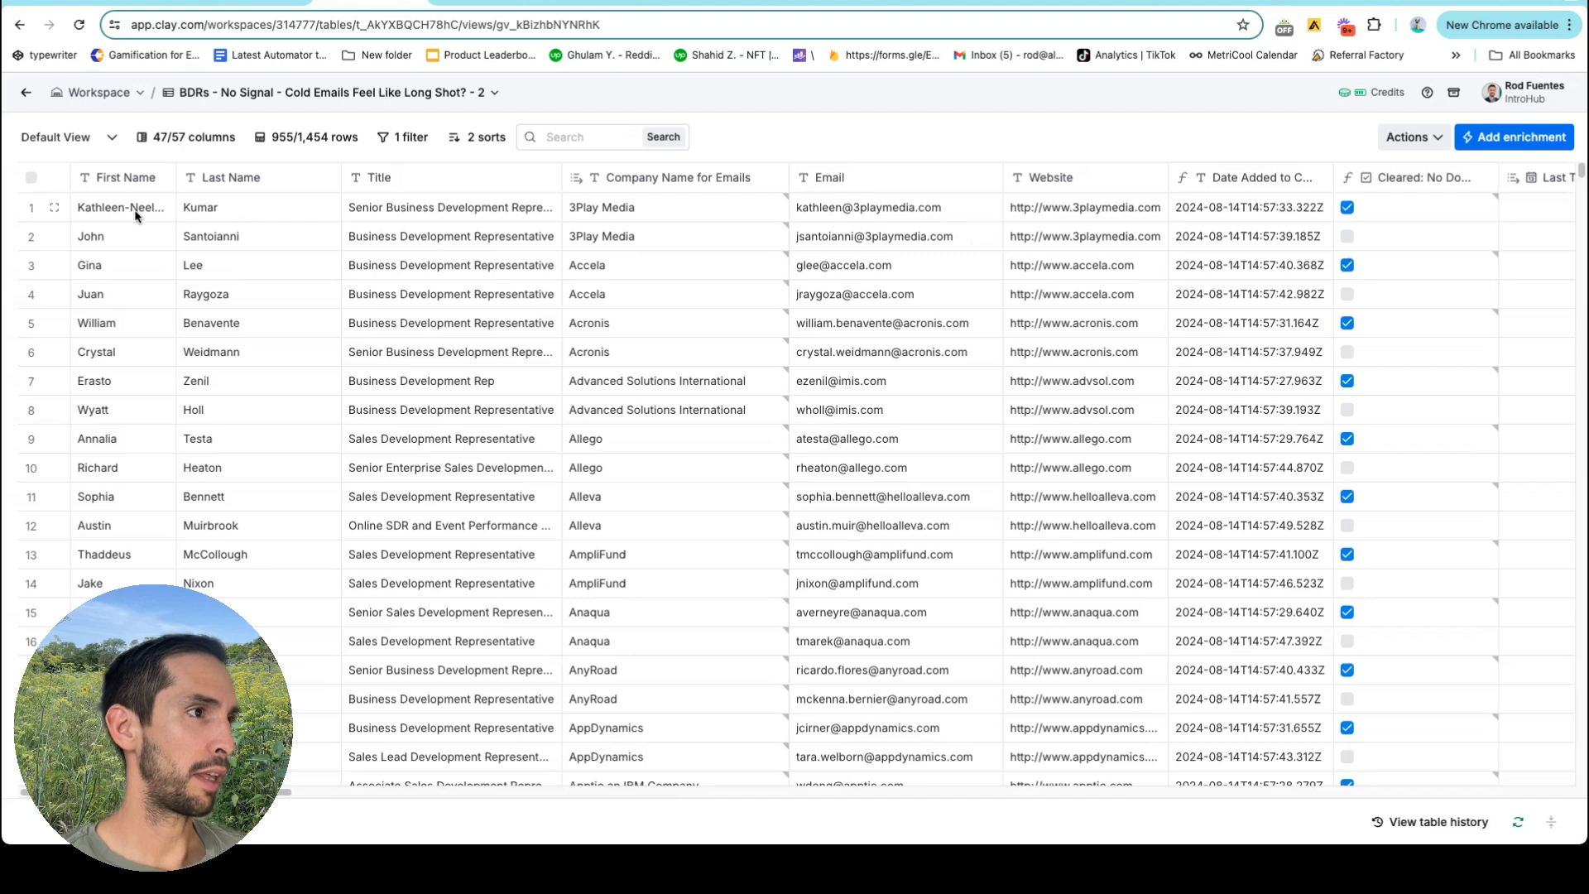
Select the 3Play Media and Accela company cells and review the table's sort rules.
drag(618, 209, 662, 241)
click(692, 262)
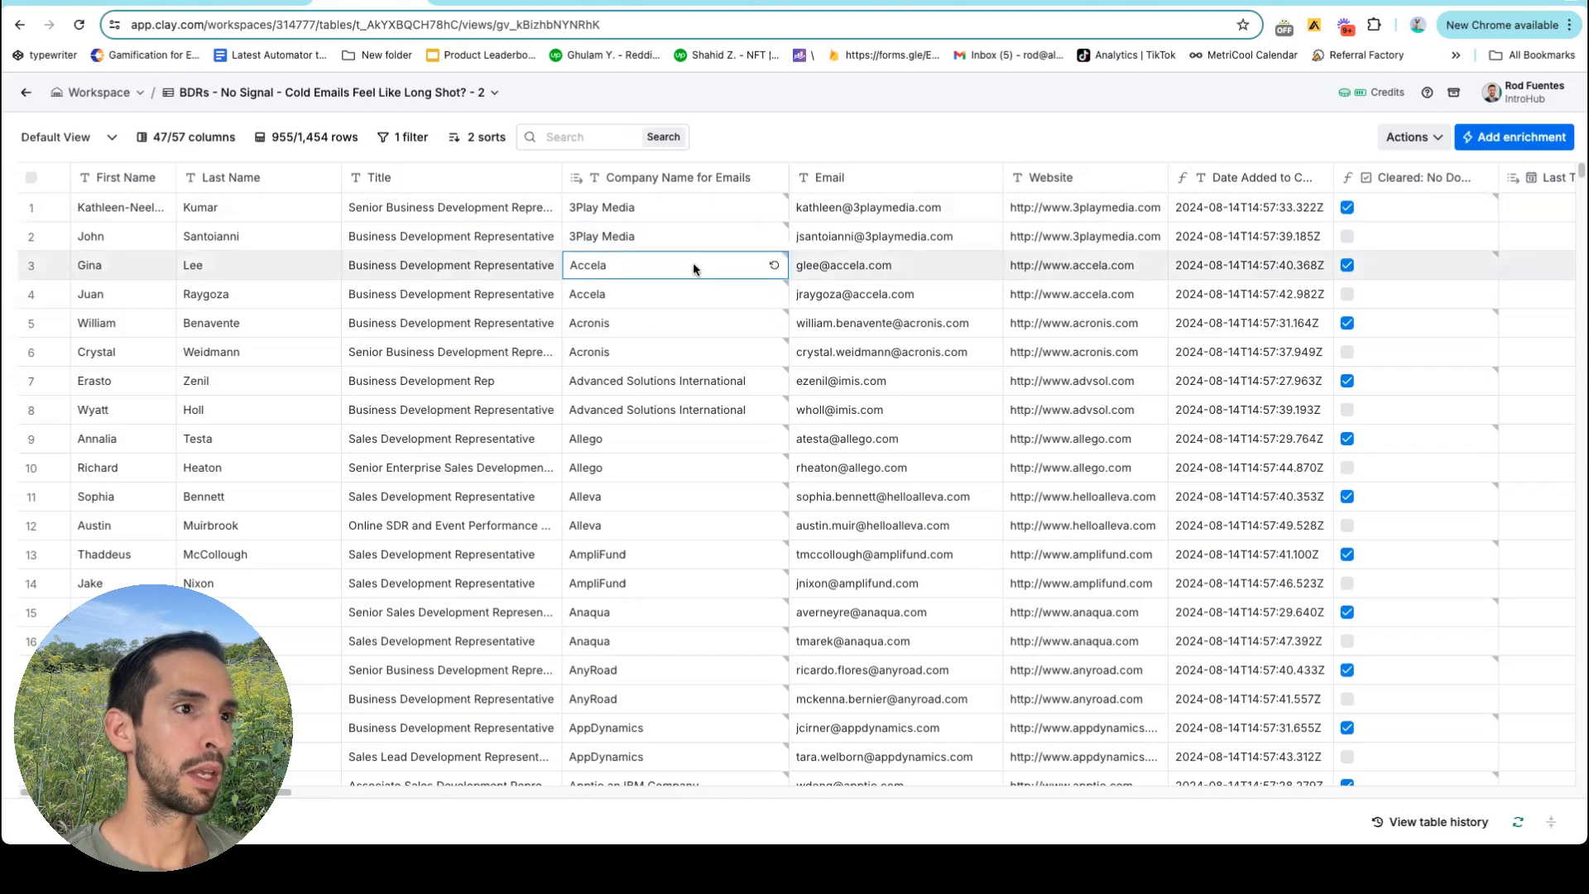
scroll(720, 257, right, 10)
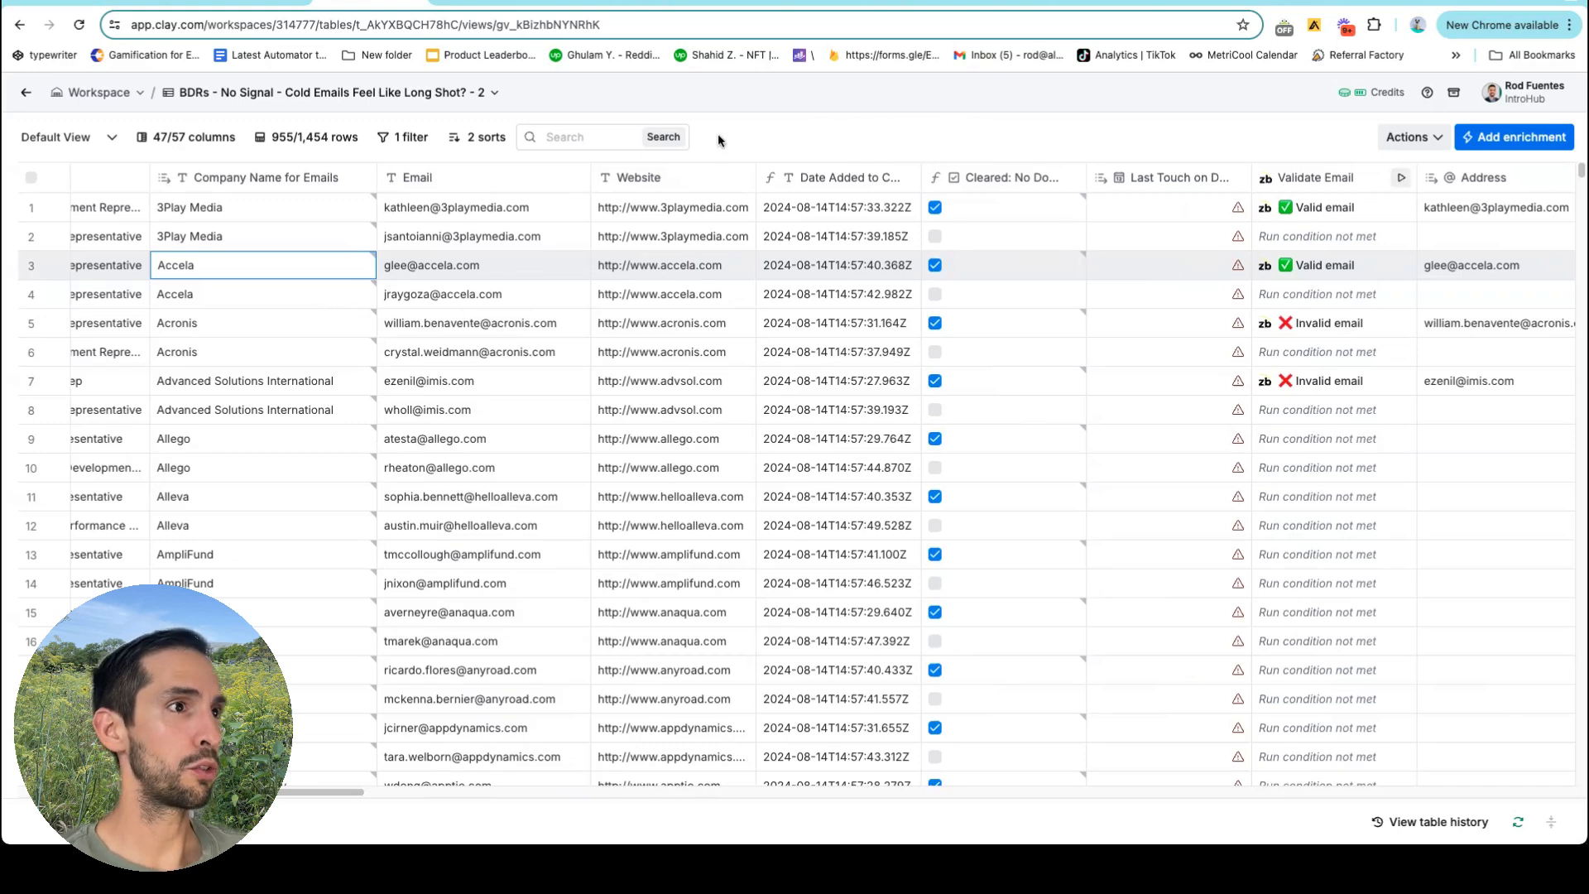
click(476, 137)
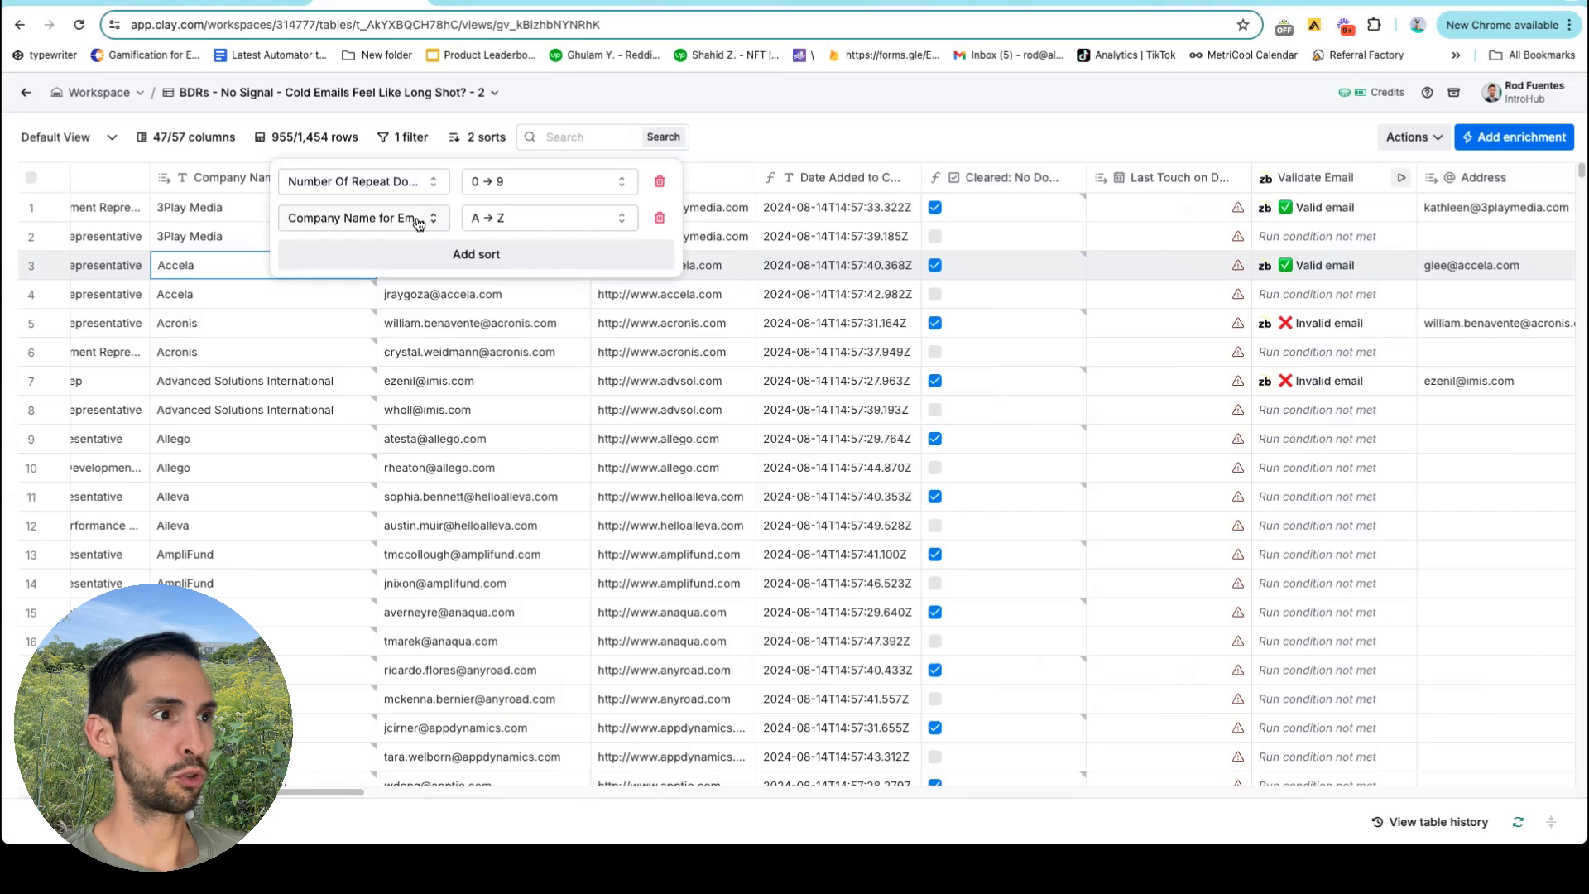
click(737, 92)
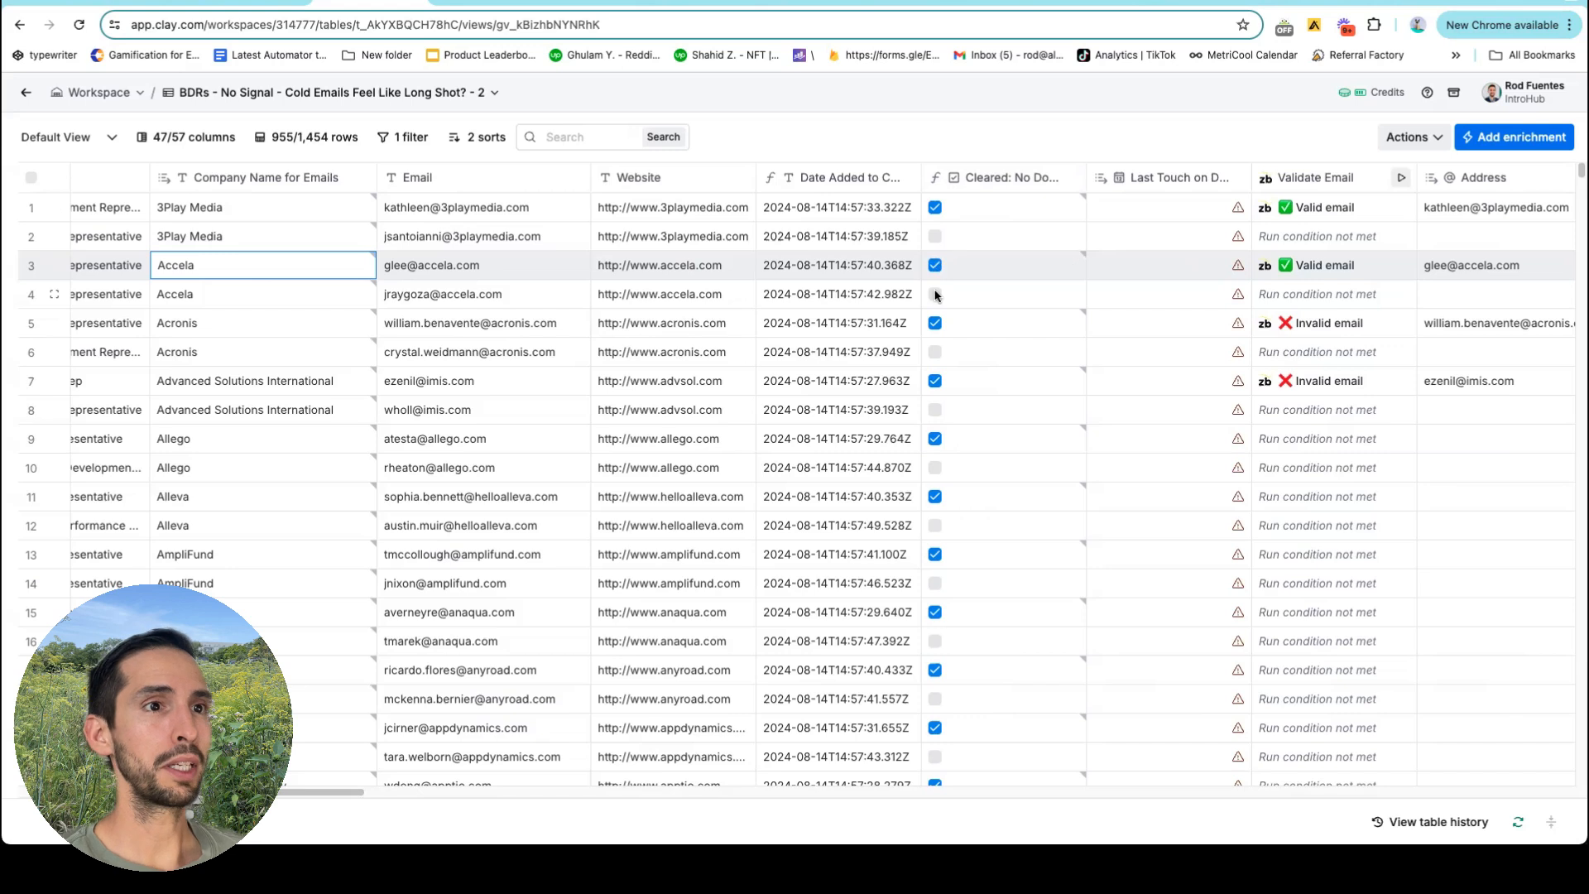
Review the Find Repeating Domain column's enrichment settings, then close them.
scroll(943, 331, down, 5)
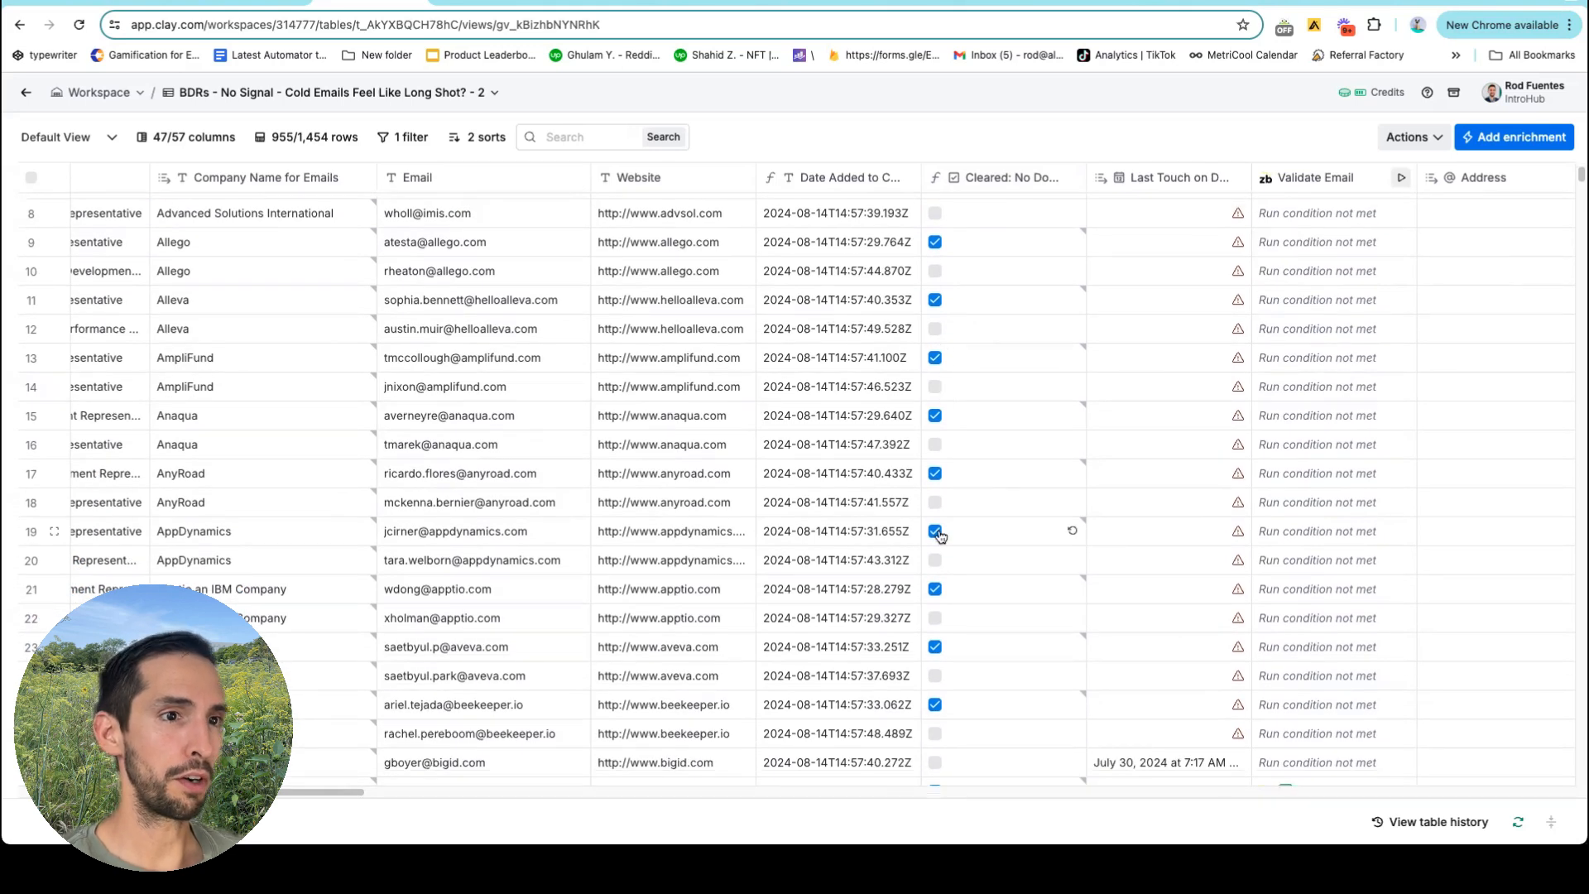
scroll(940, 534, down, 4)
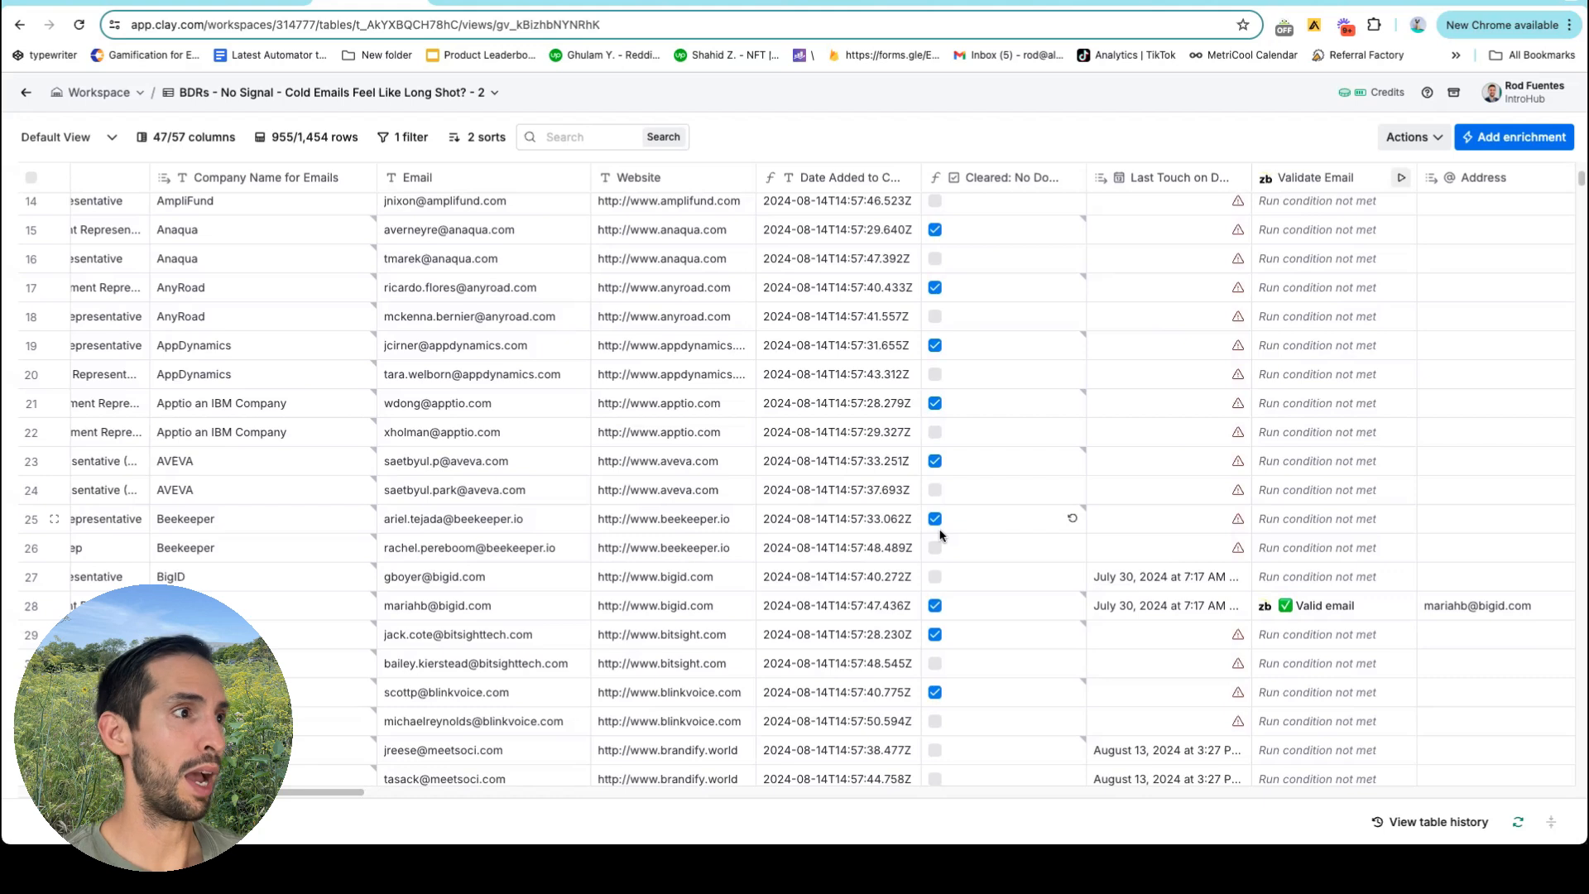
scroll(940, 535, up, 5)
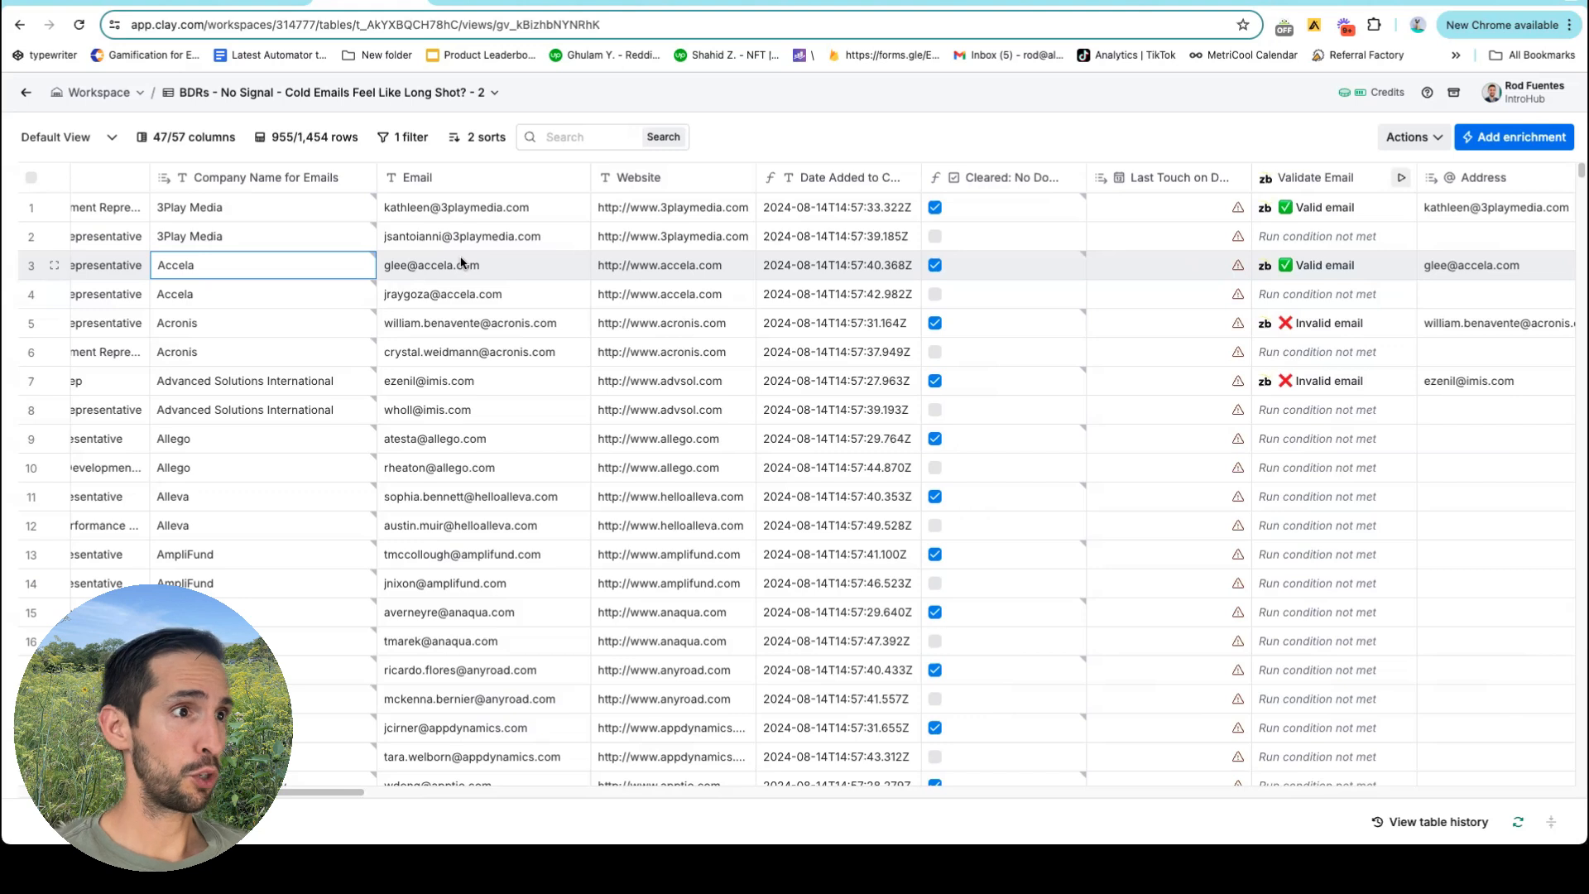
scroll(461, 263, right, 20)
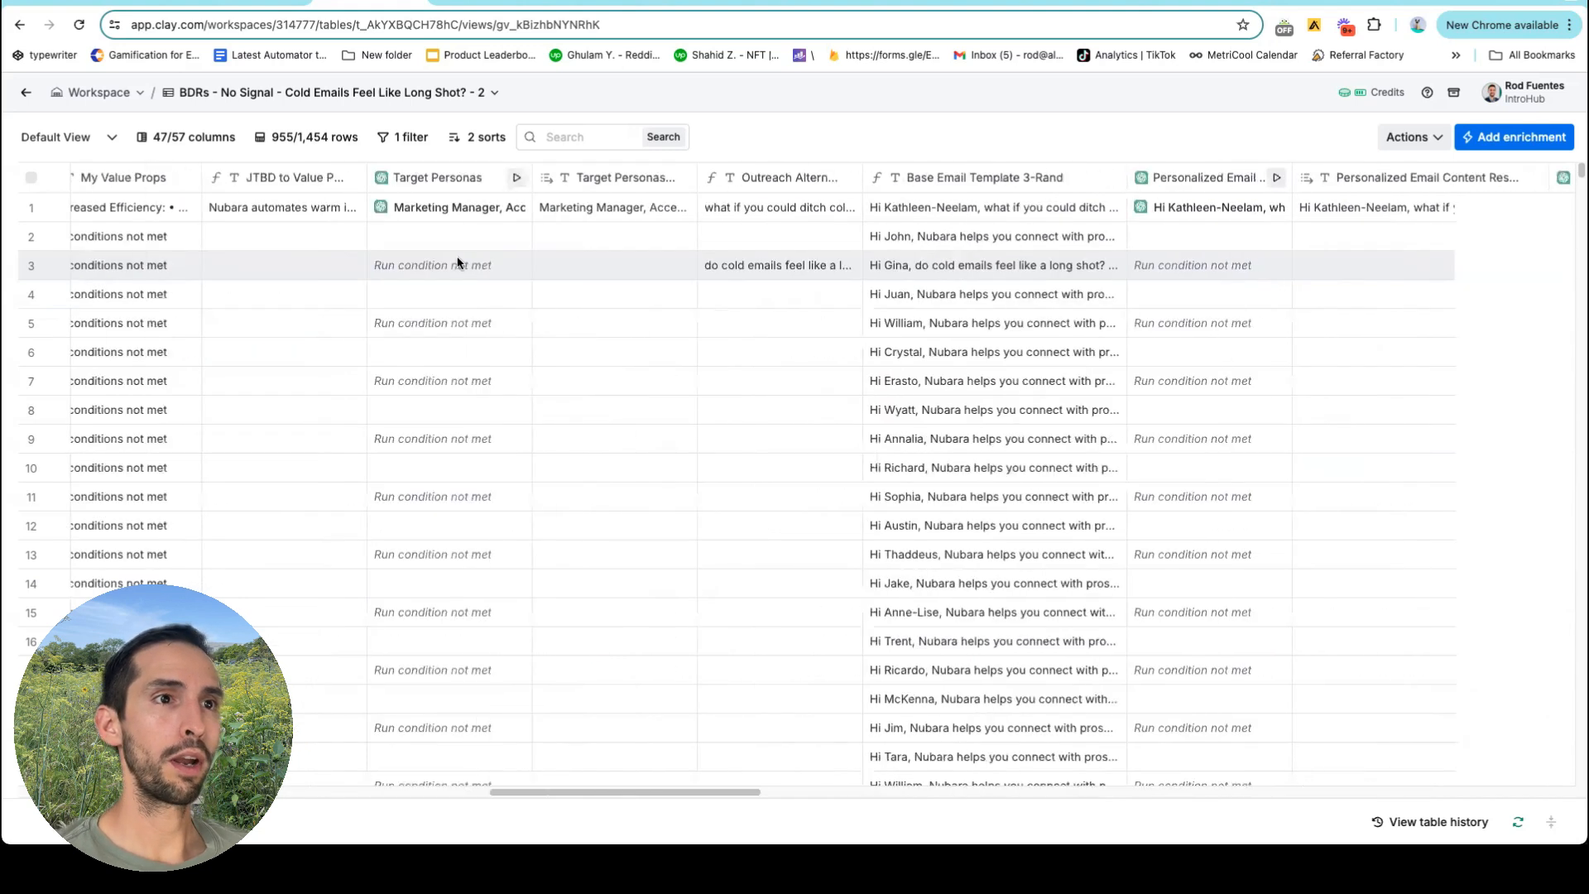
scroll(461, 263, right, 8)
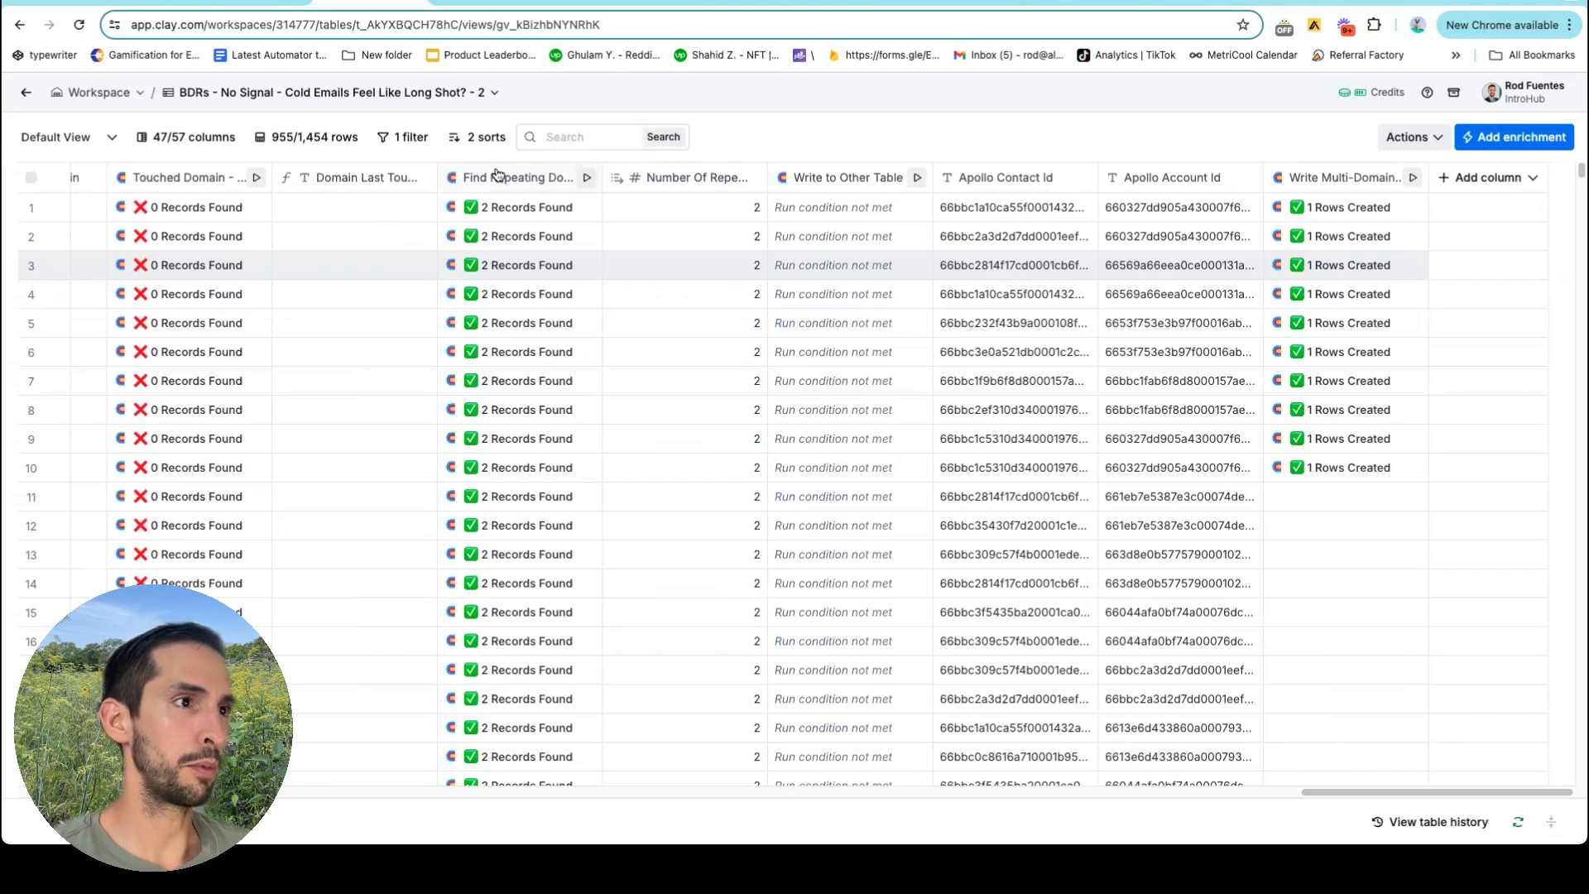
click(496, 177)
click(1079, 247)
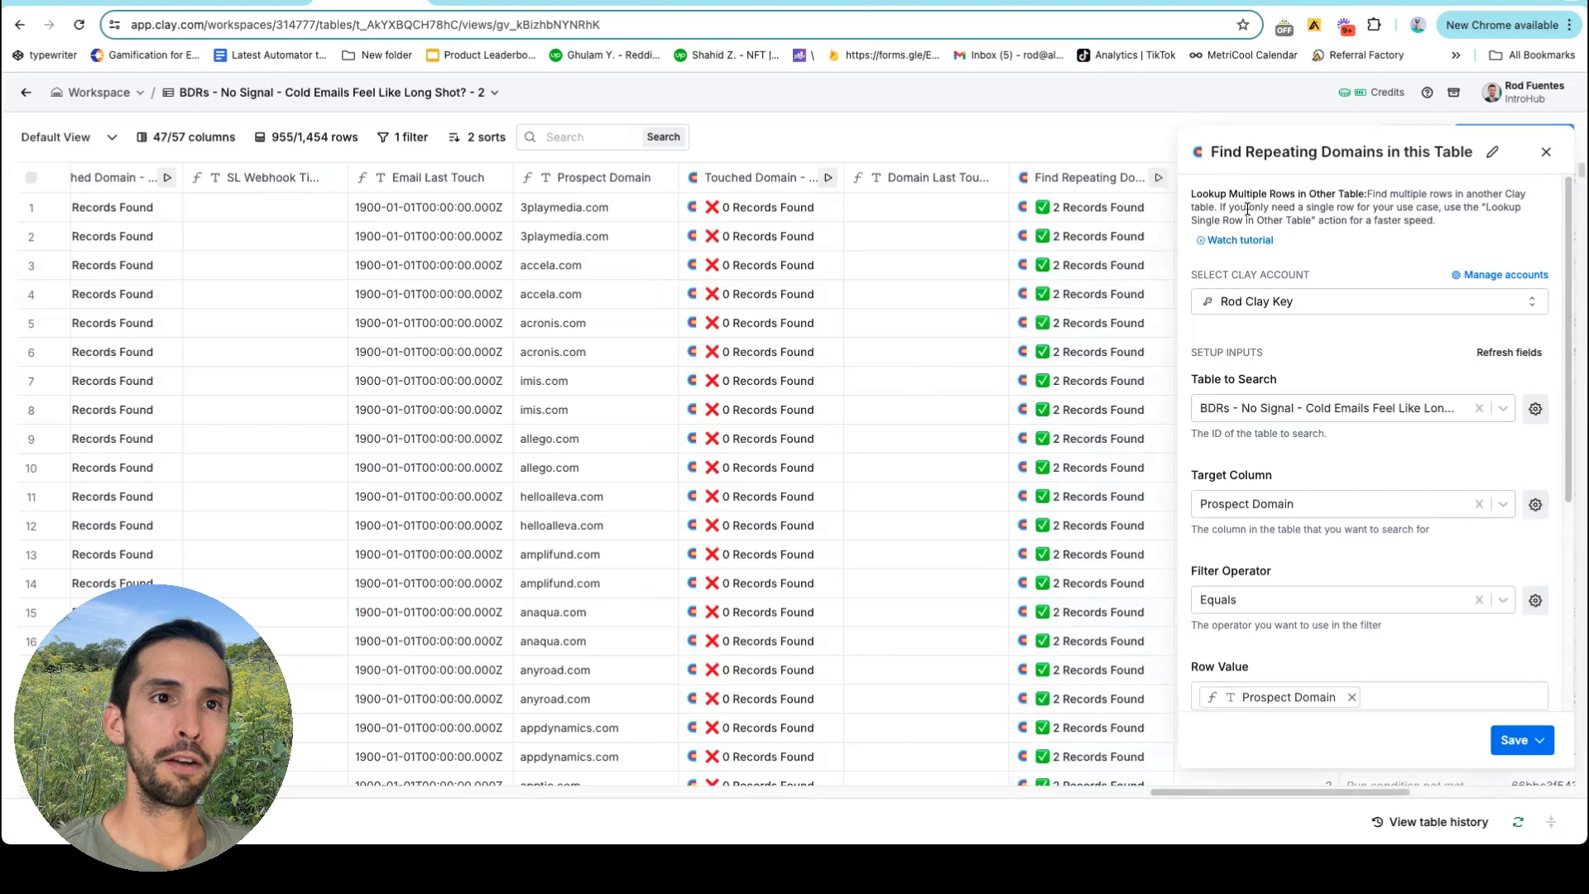
scroll(1385, 227, down, 2)
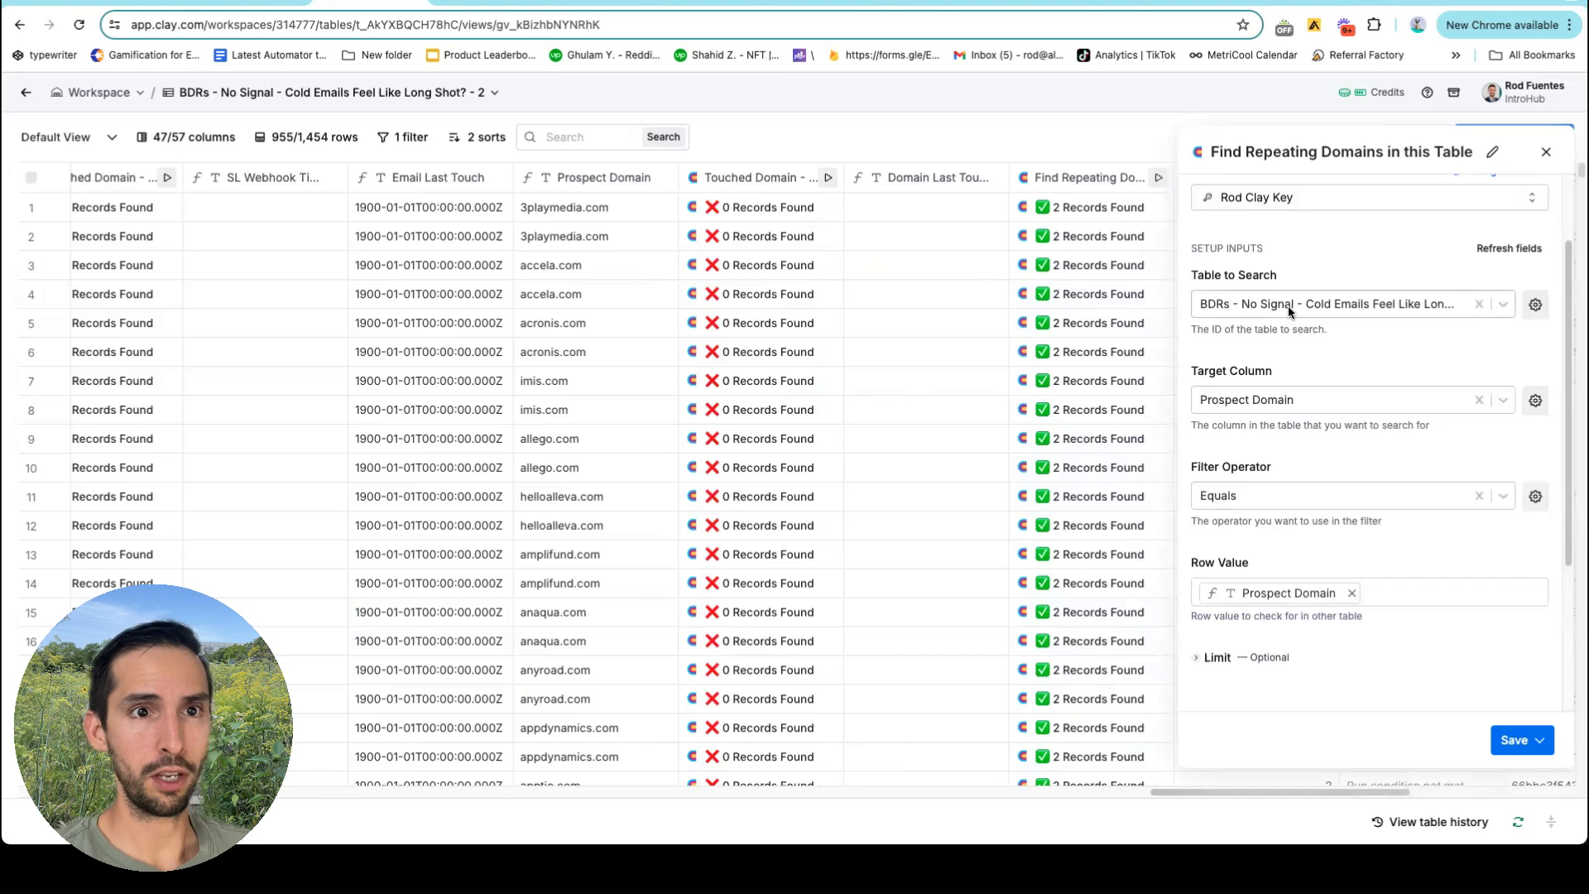
scroll(1317, 339, down, 1)
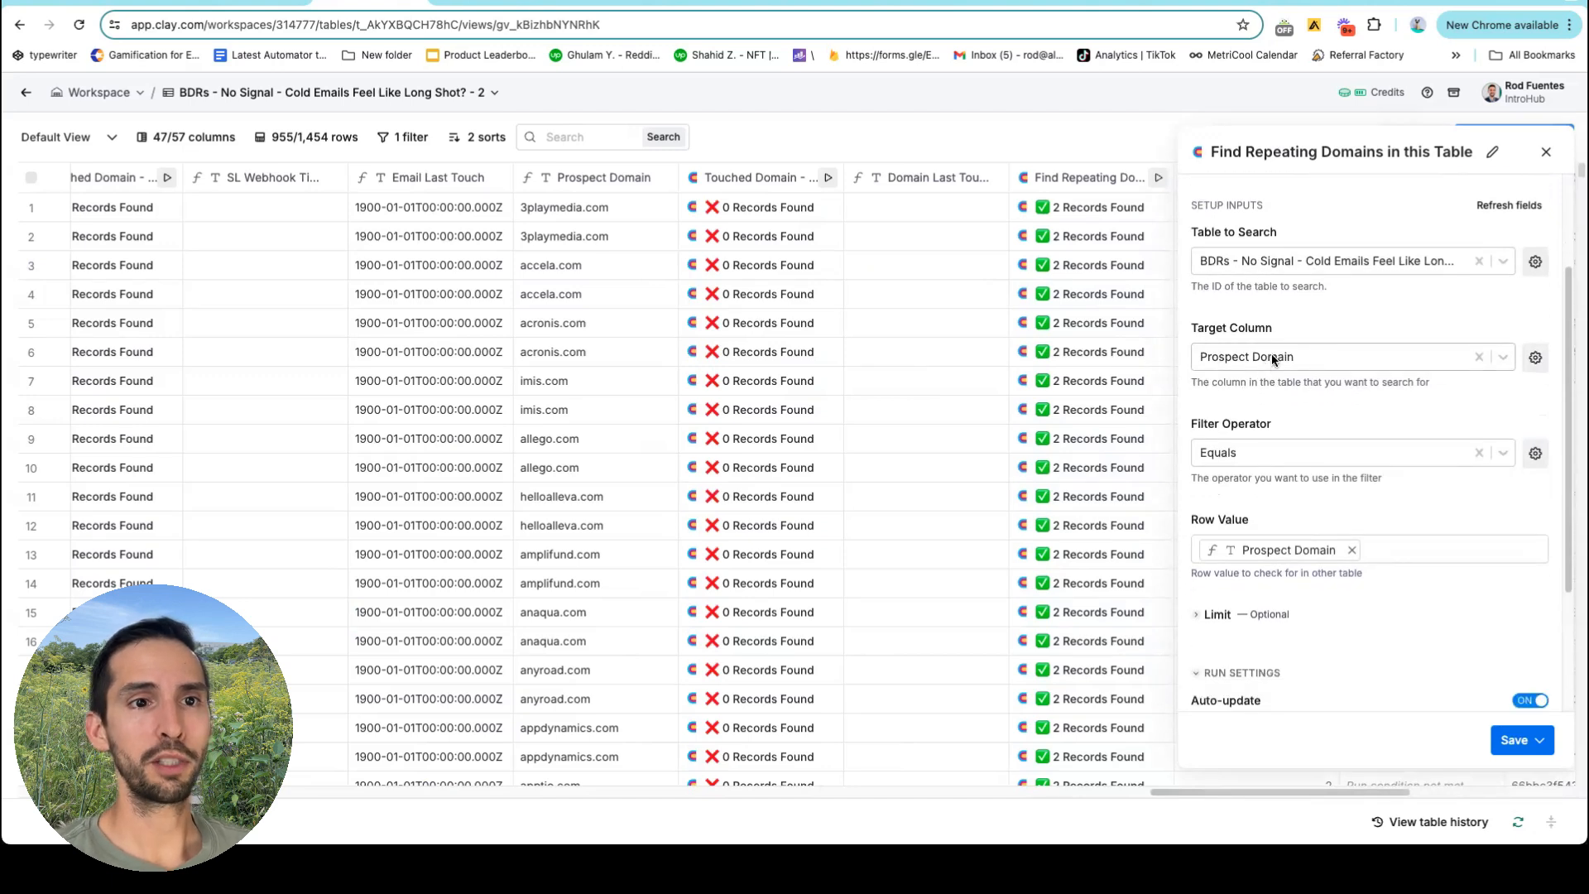
scroll(1270, 354, down, 1)
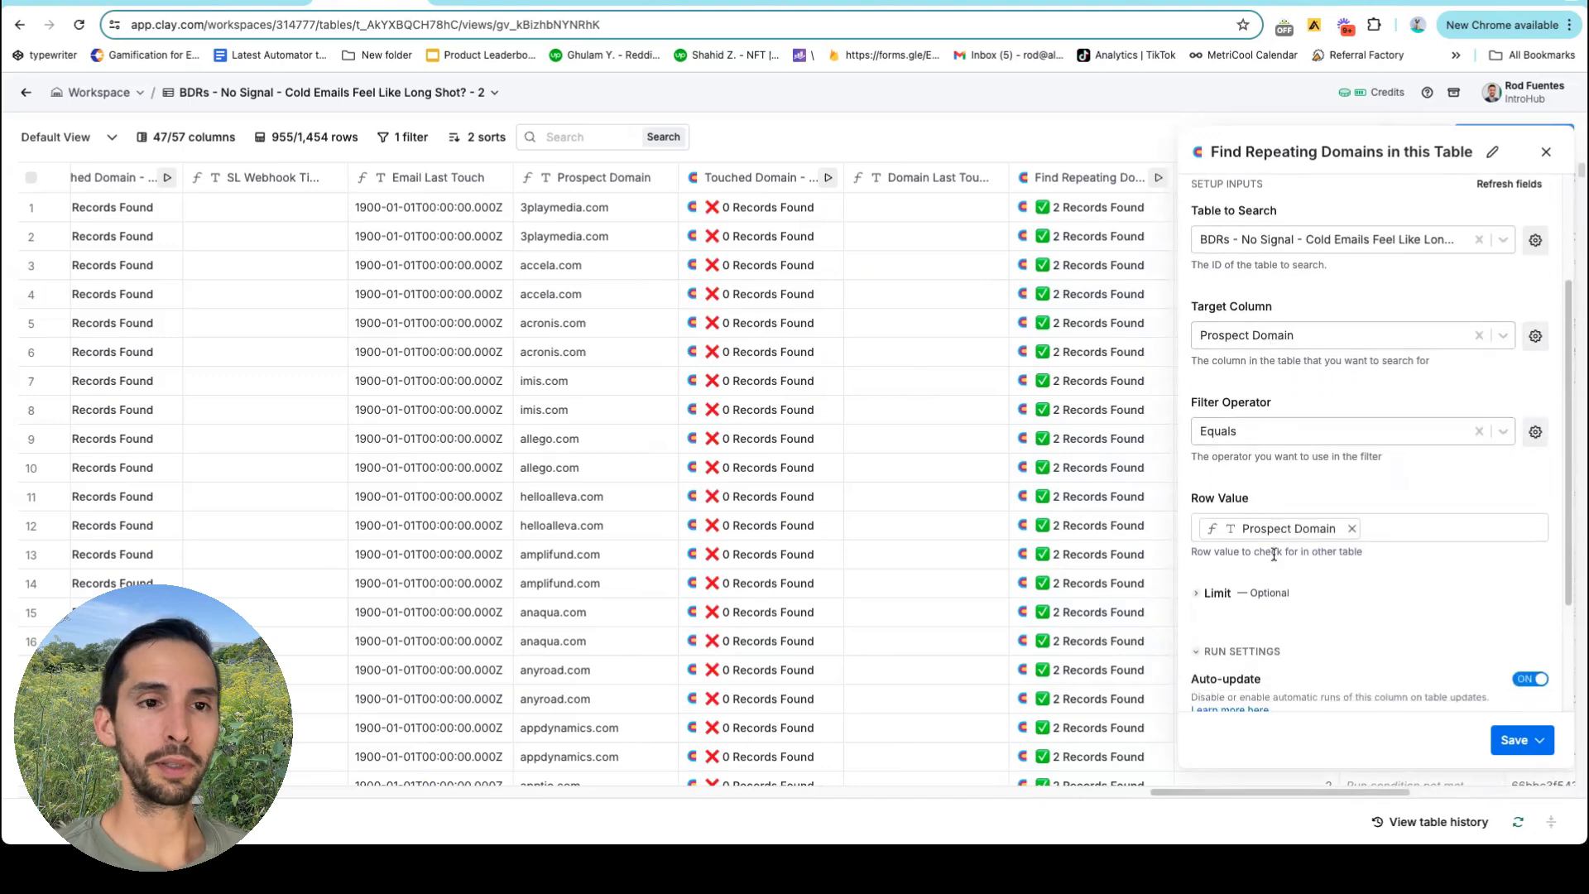
click(1544, 152)
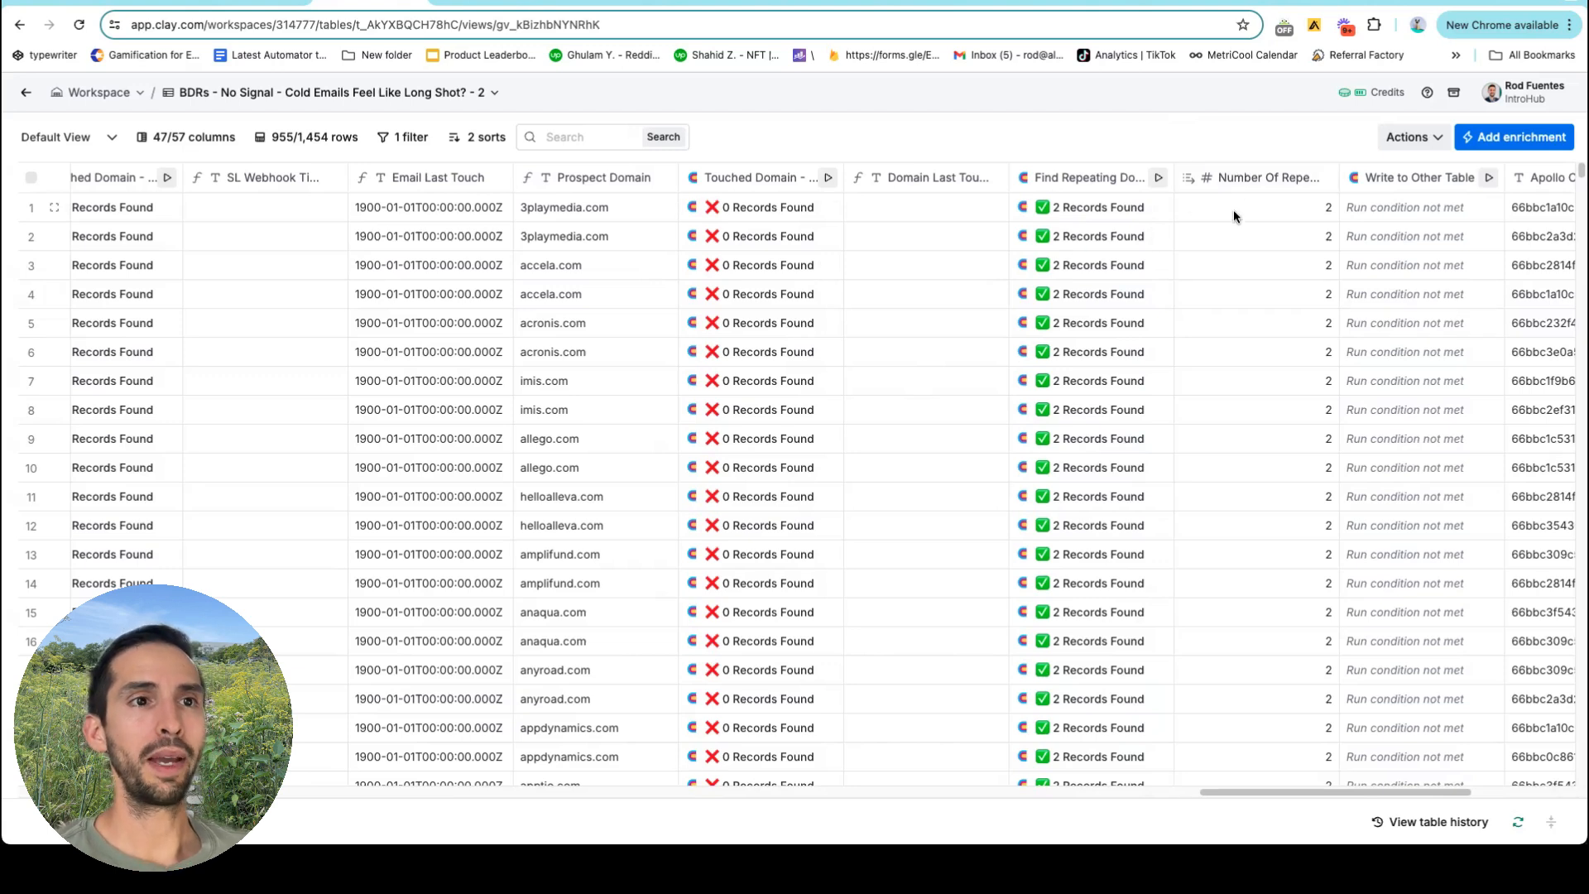
Open the Write Multi-Domains to Sub-Table settings and follow the link to the Multi-Domains destination table.
scroll(1249, 198, right, 2)
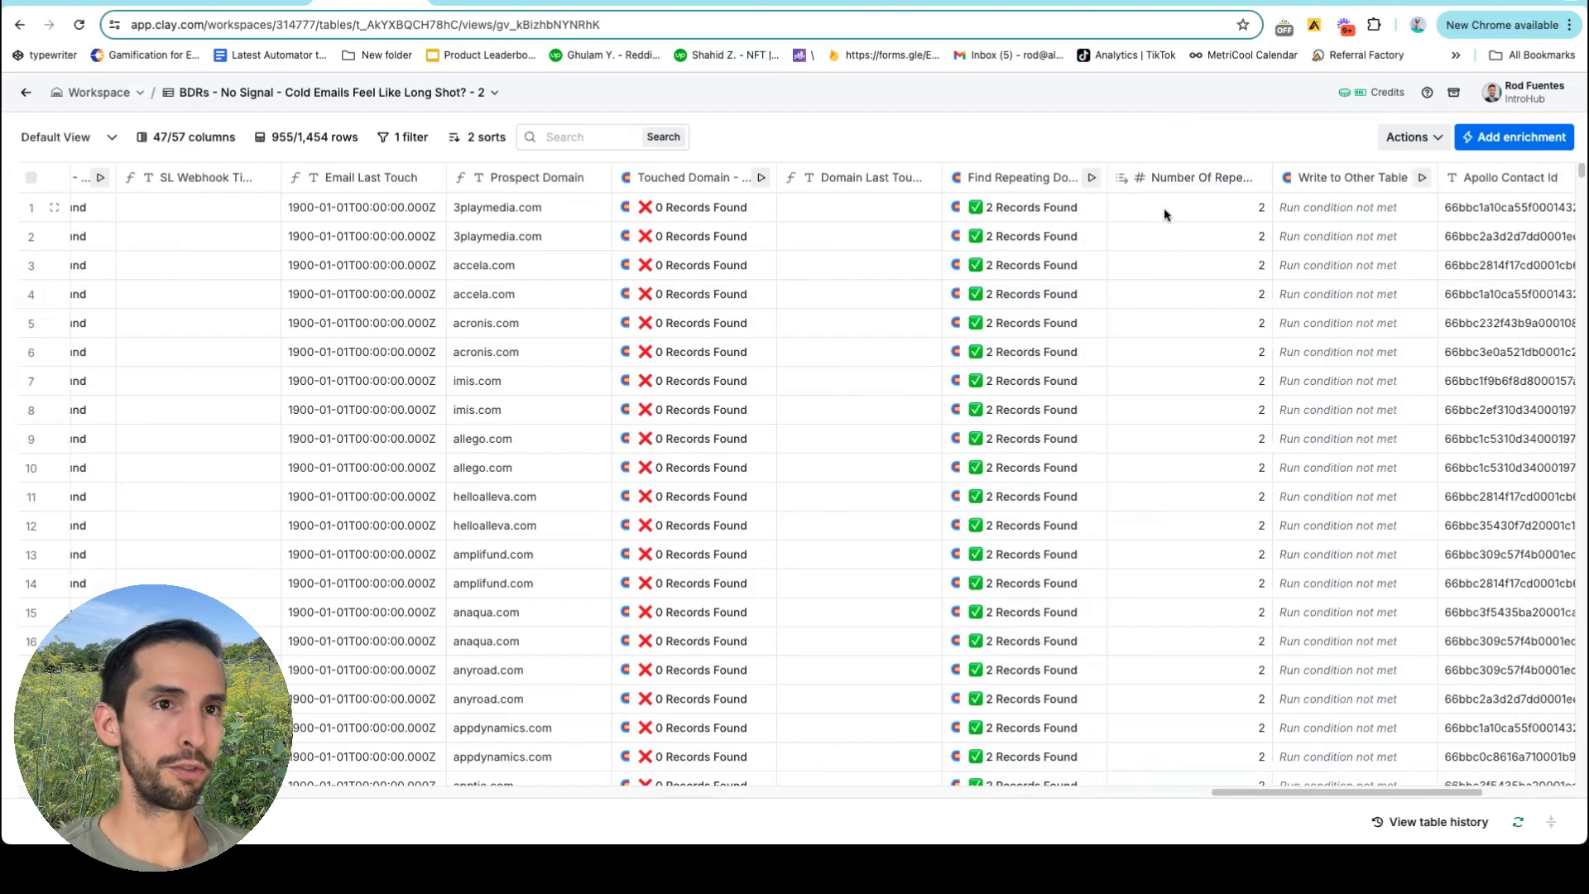
scroll(1207, 206, right, 1)
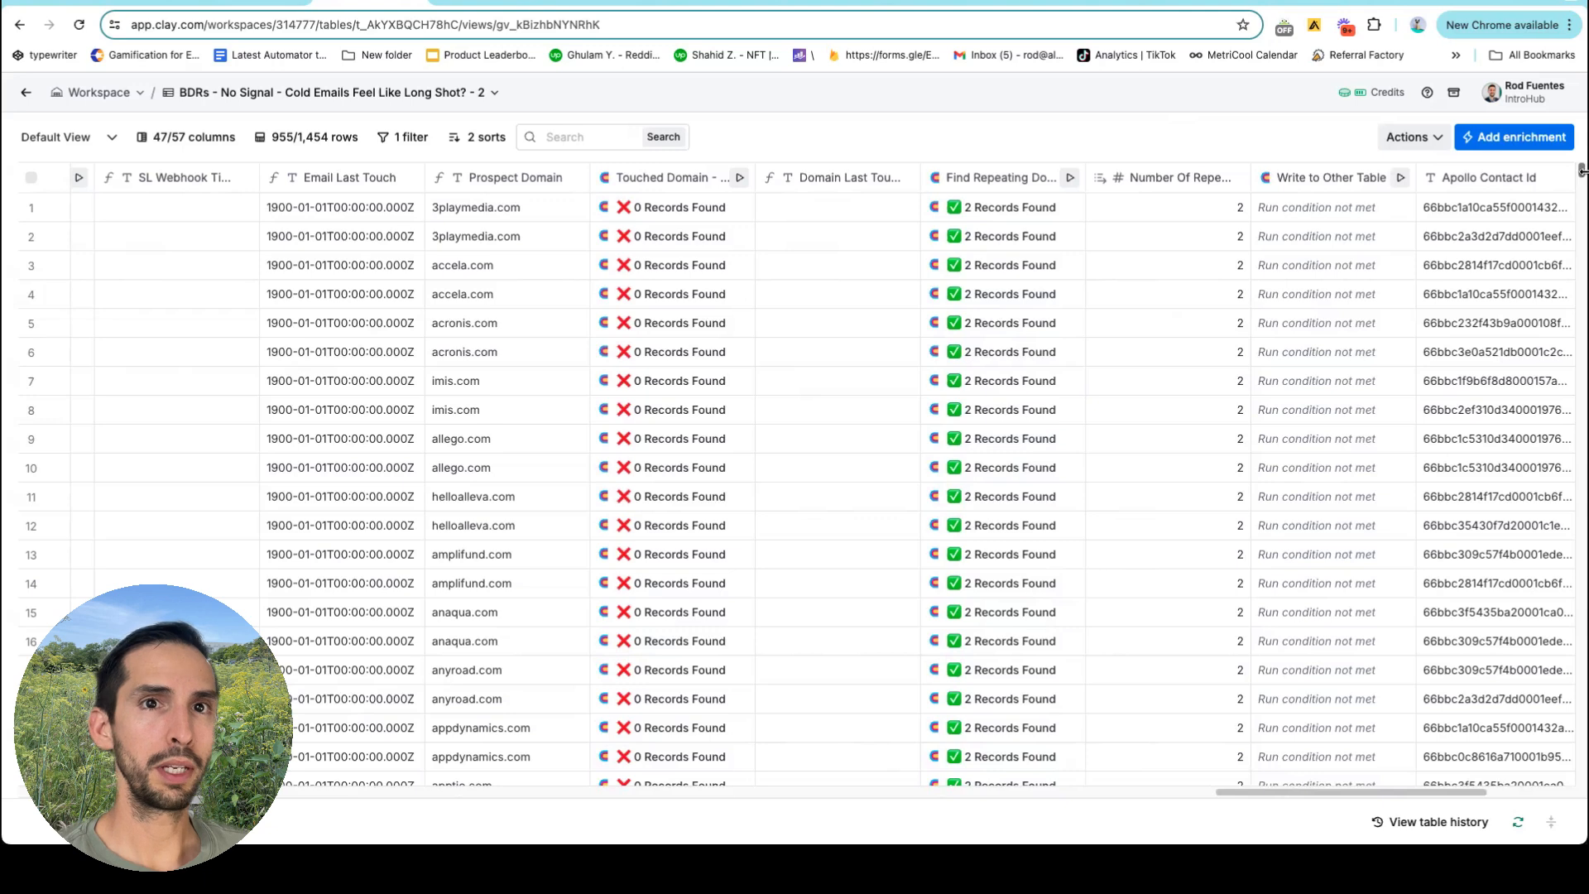
drag(1580, 171, 1583, 630)
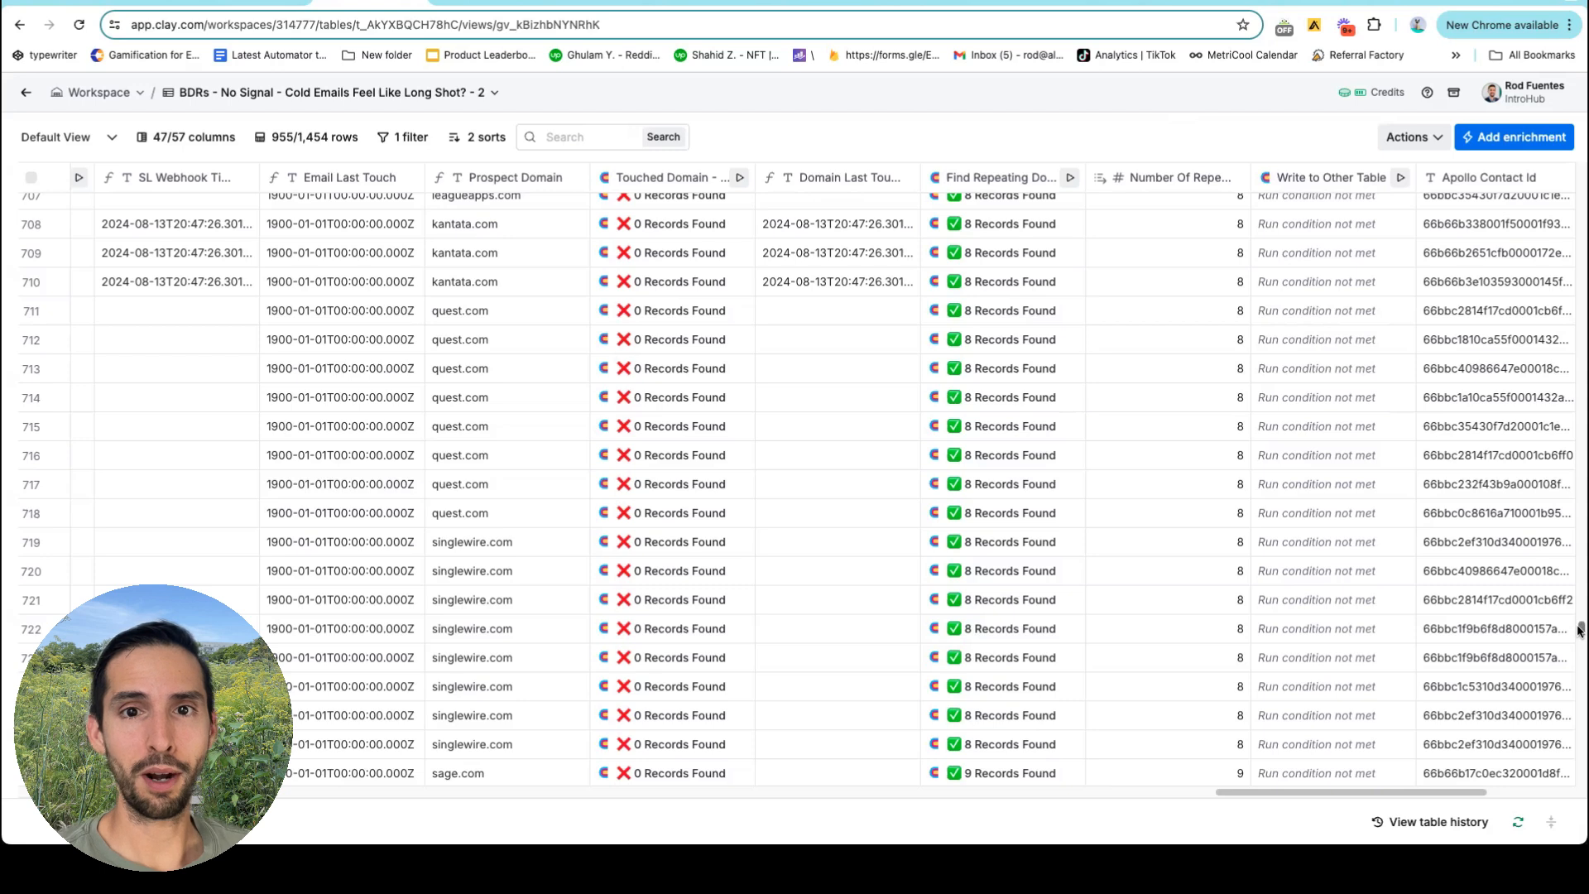
drag(1580, 630, 1578, 170)
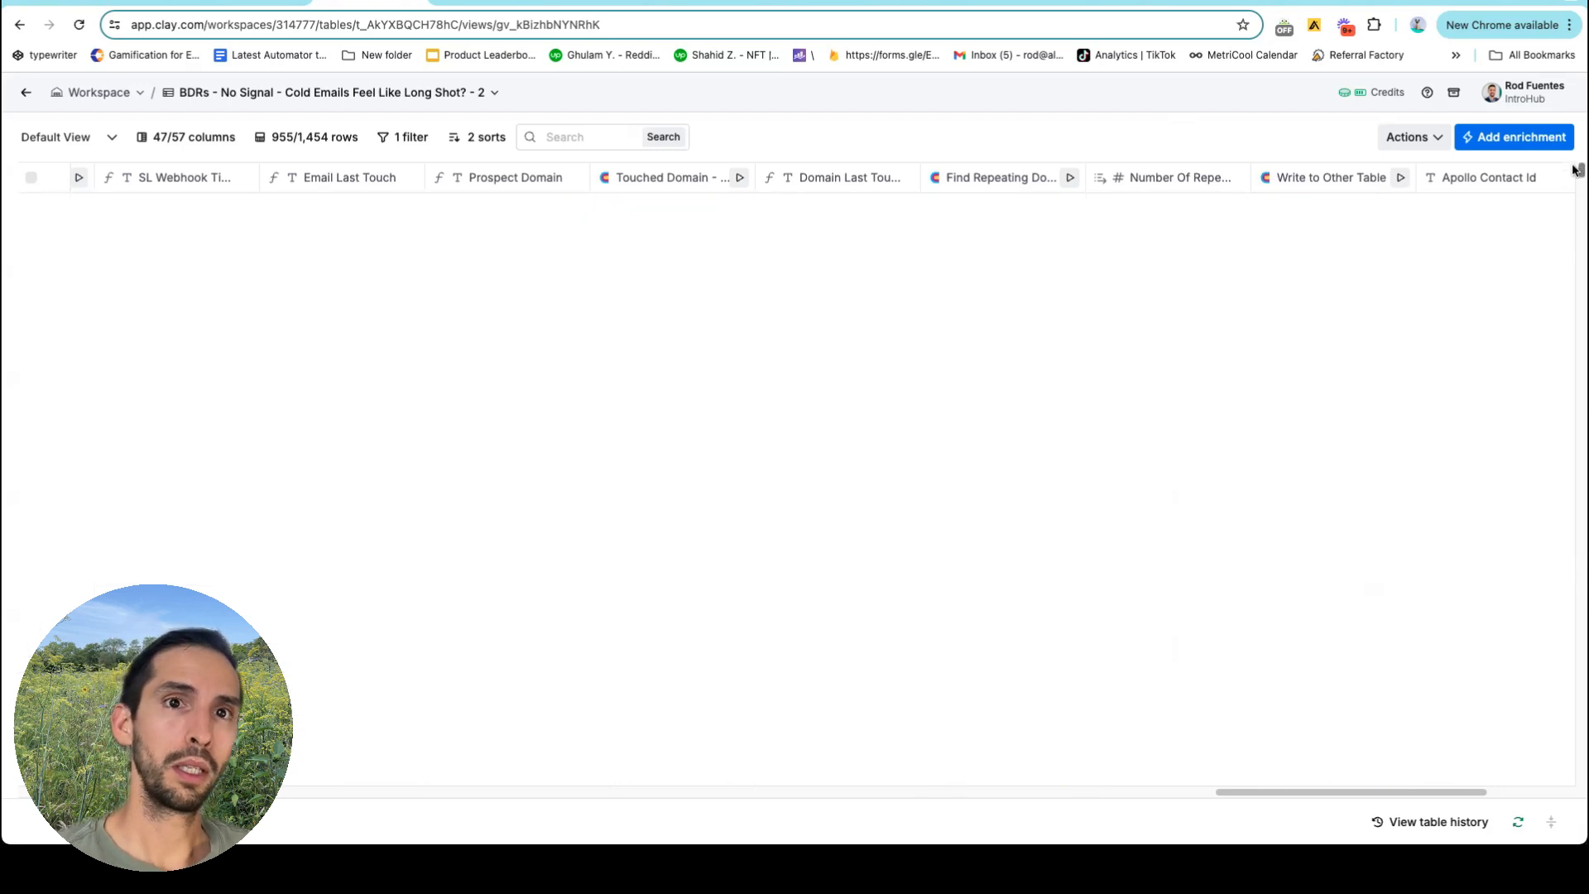
scroll(1148, 220, right, 2)
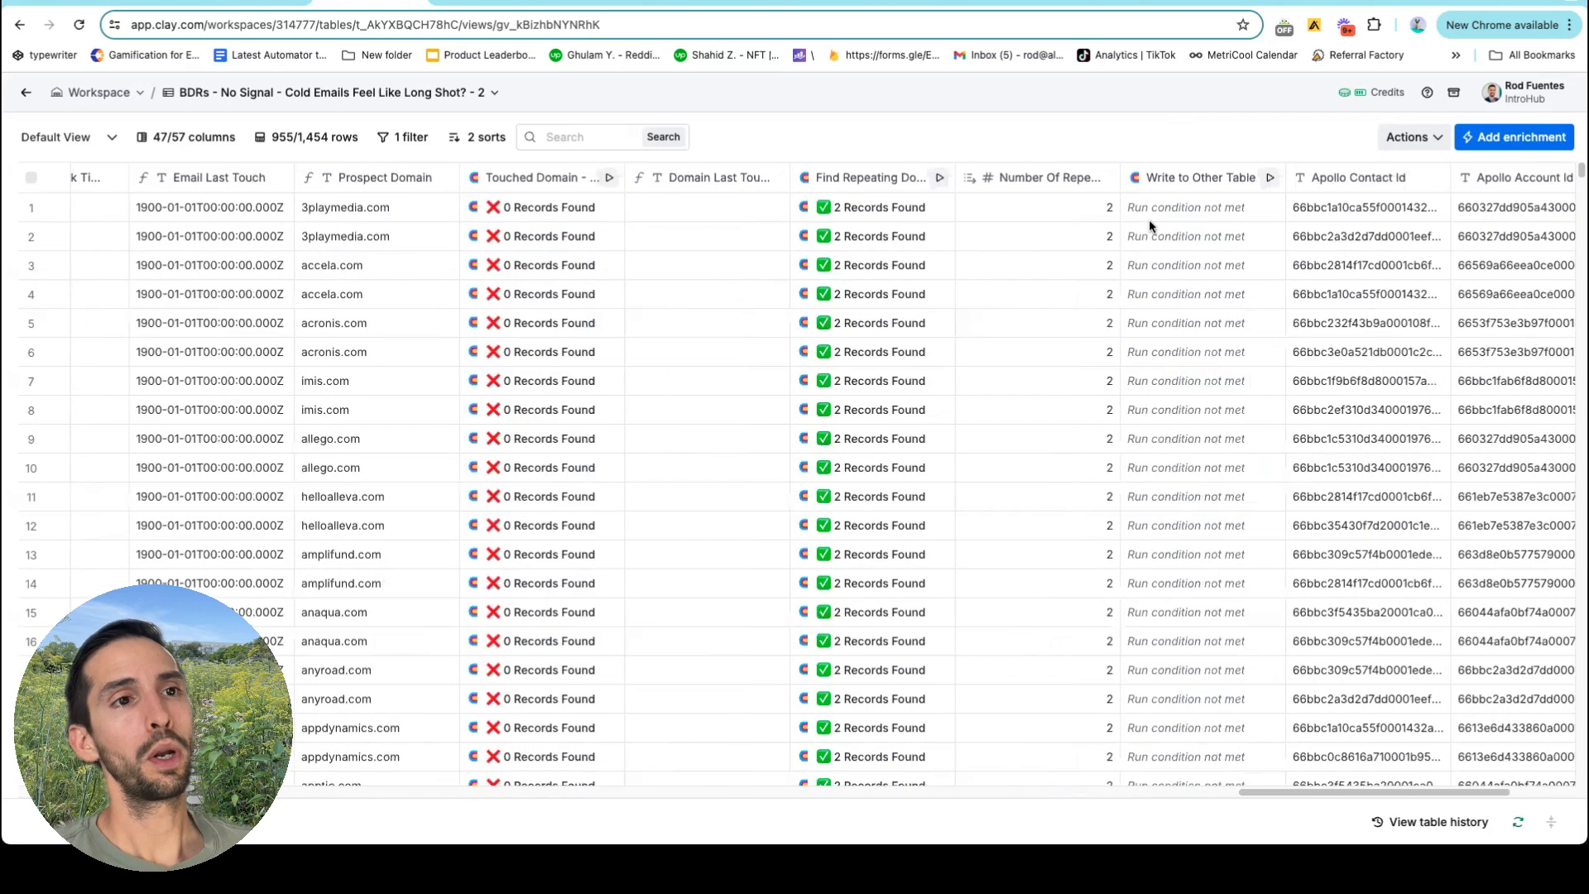
scroll(1148, 220, right, 5)
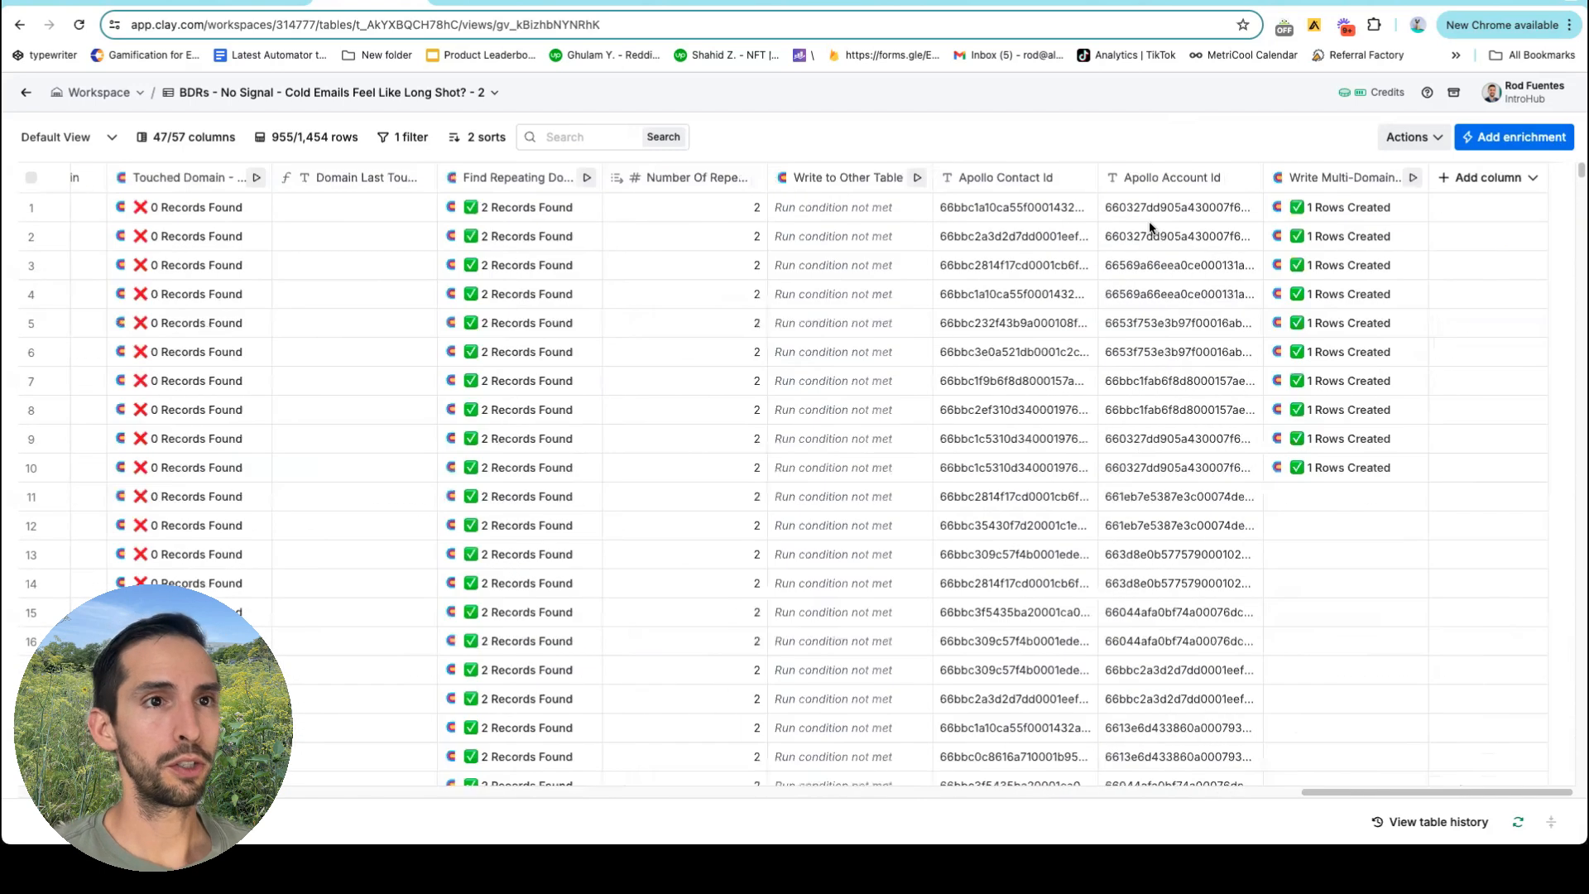
click(1314, 188)
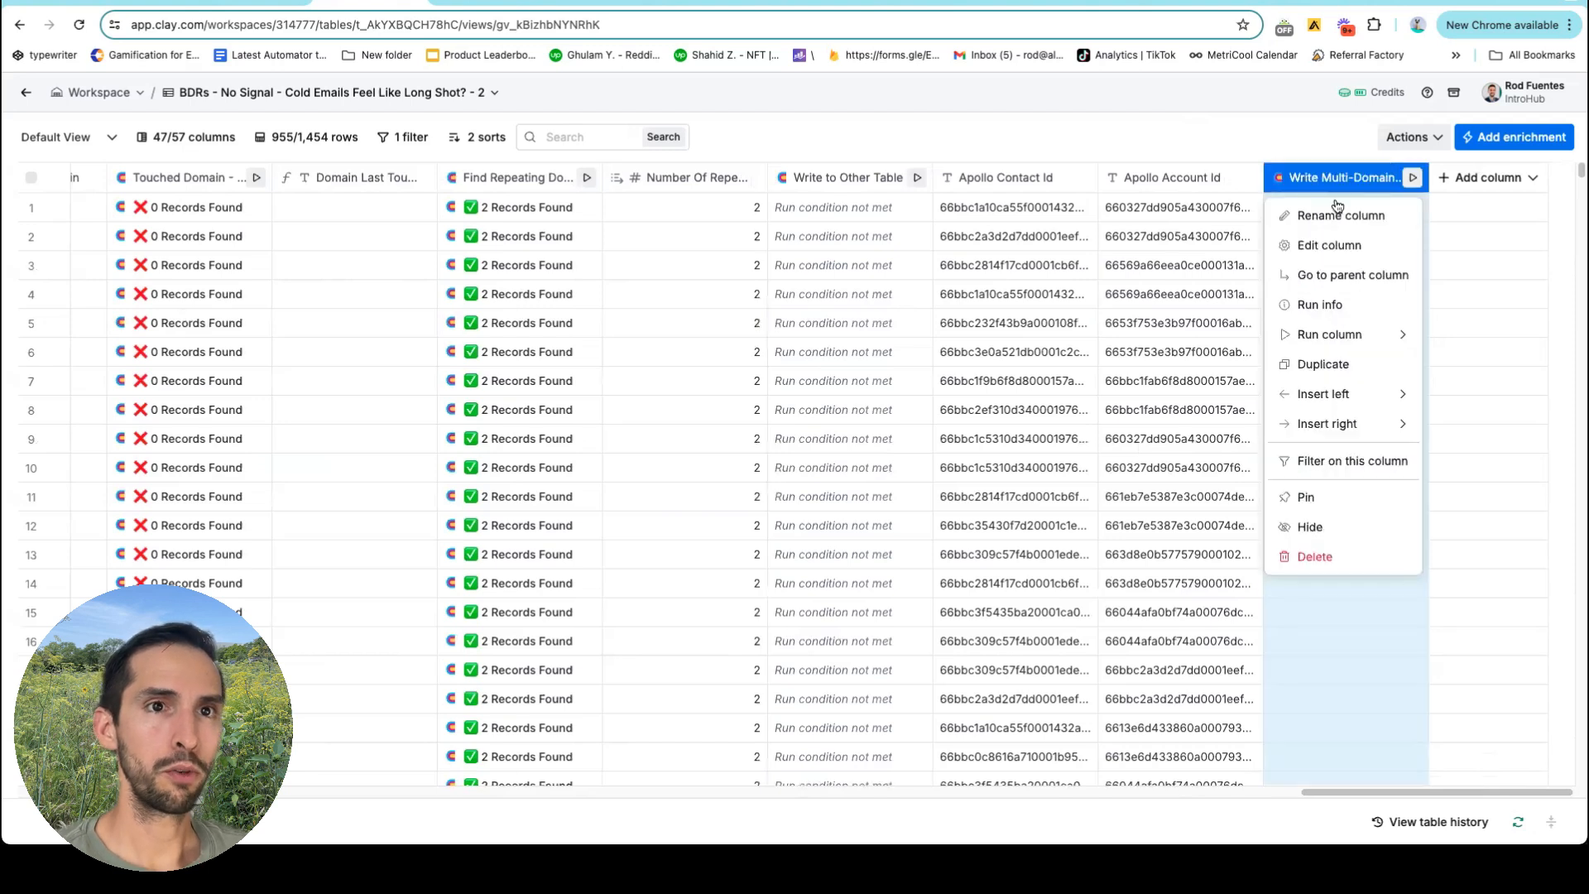
click(1322, 245)
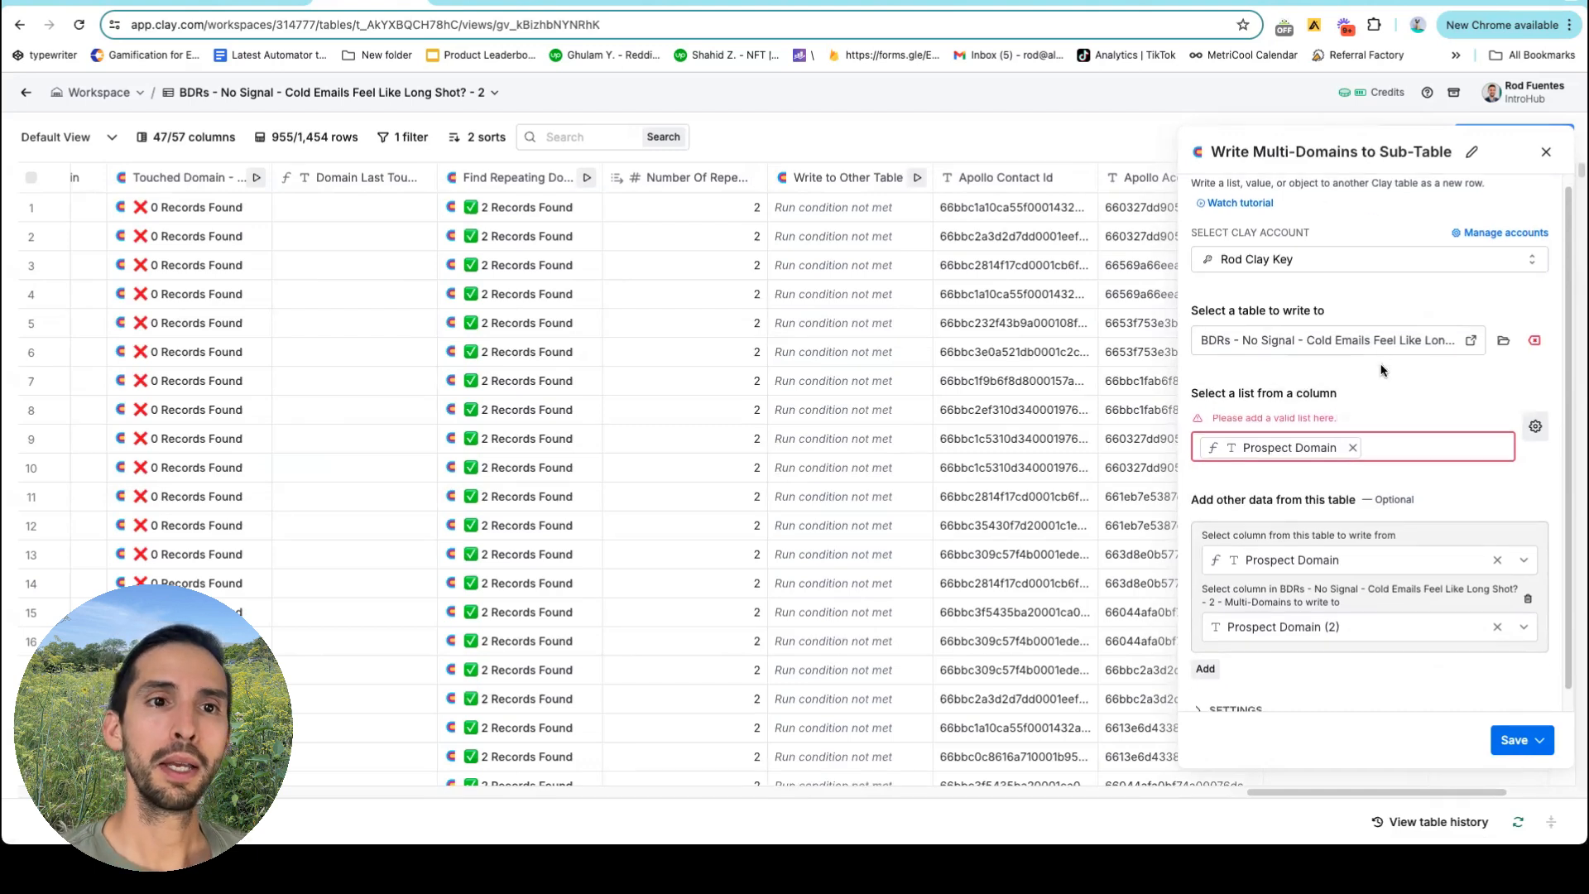
scroll(1291, 347, down, 1)
click(1278, 330)
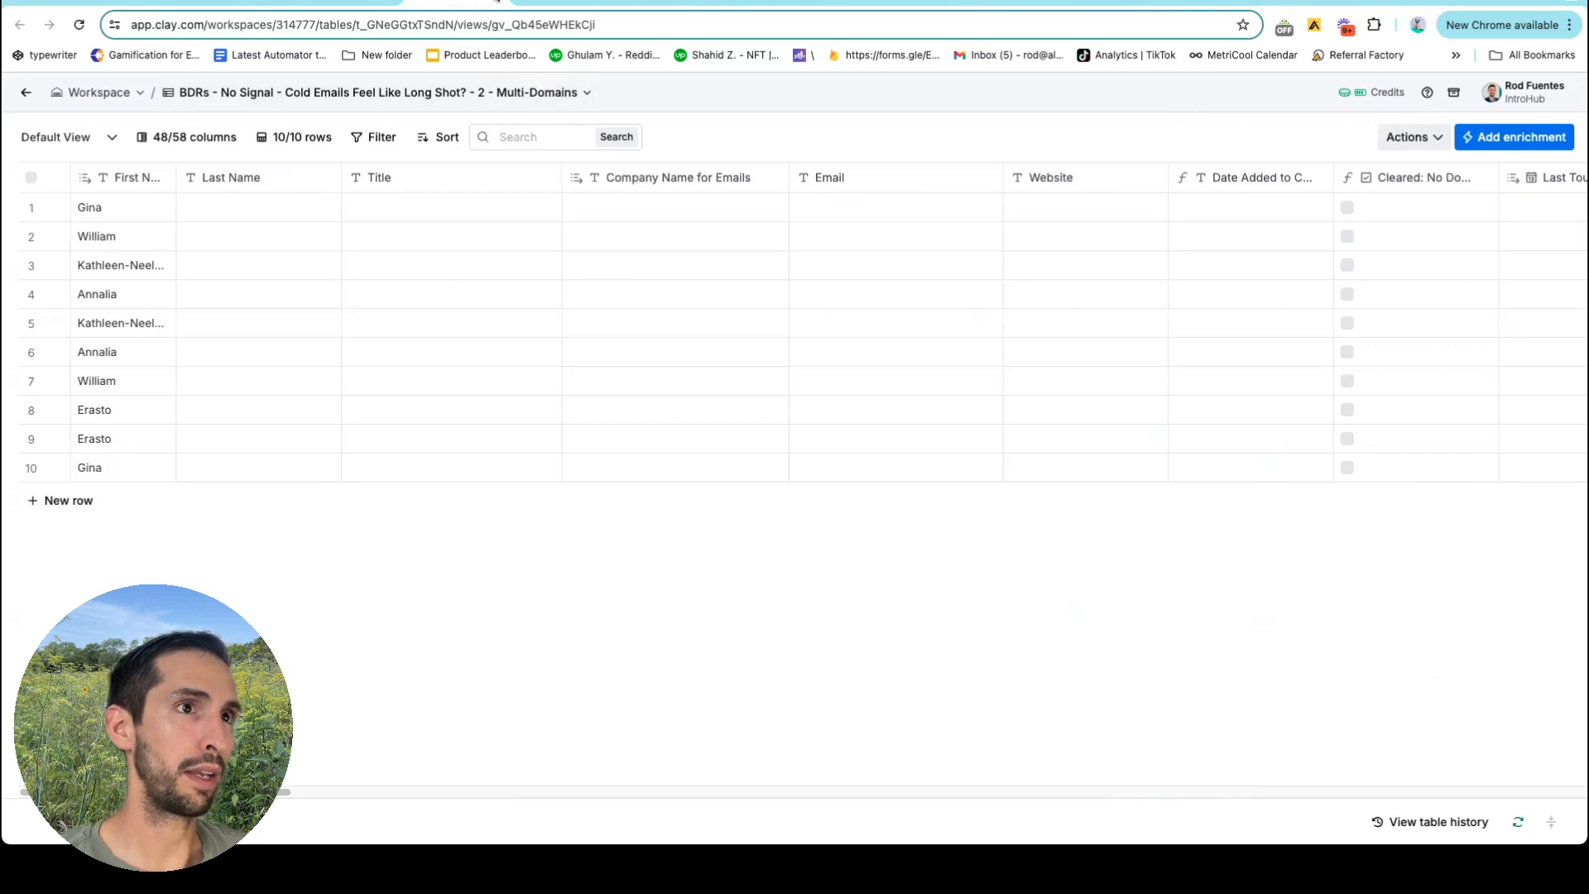
Go back to the BDRs table, then switch to the 10-row Multi-Domains sub-table.
click(361, 15)
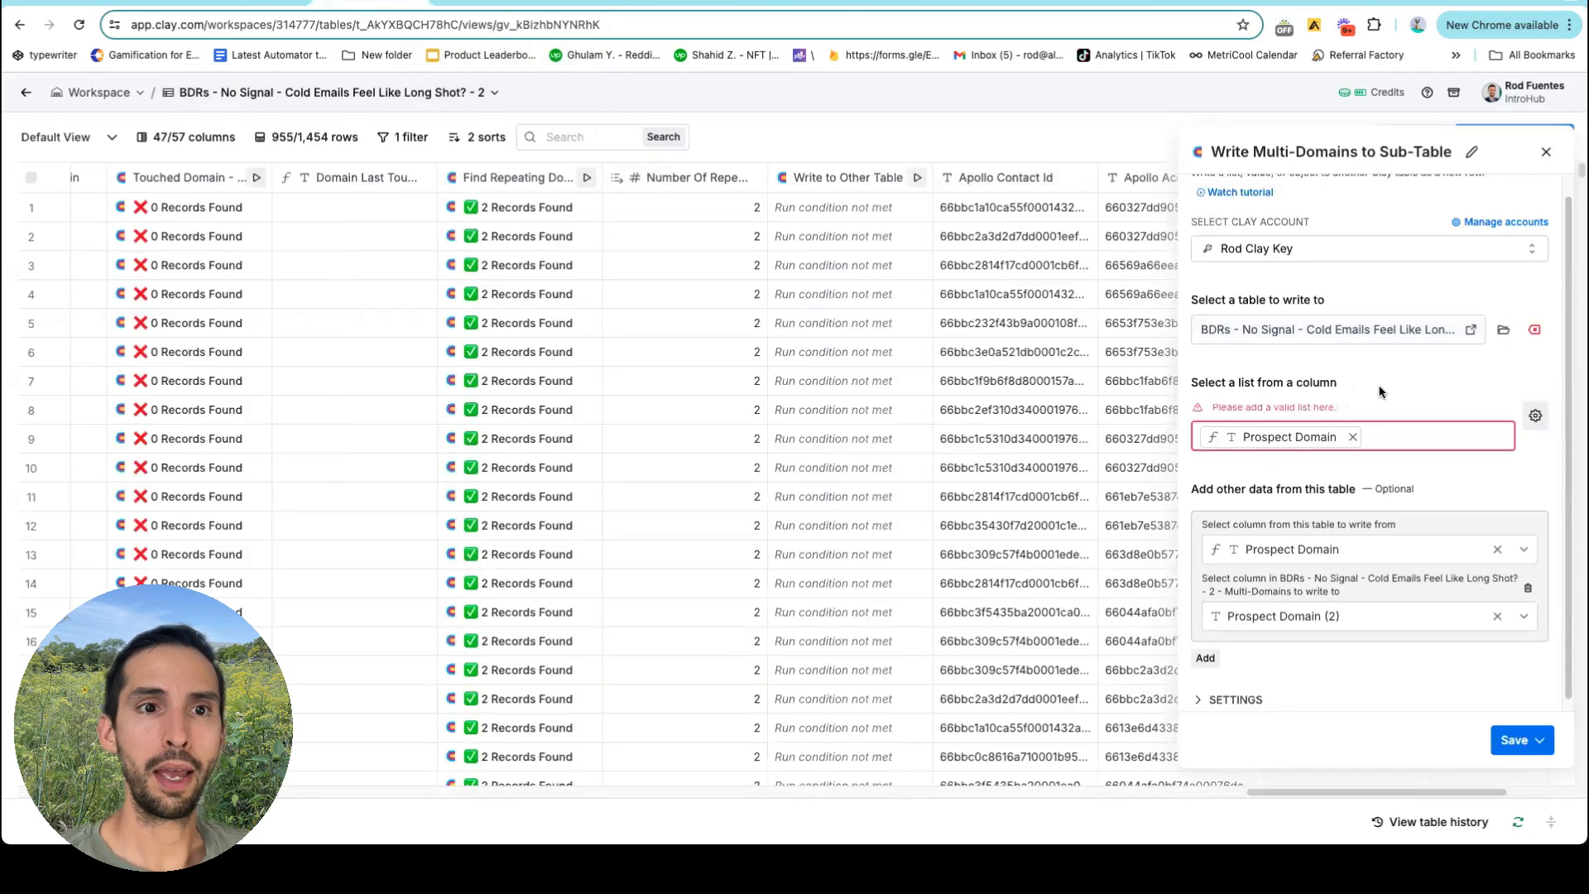
scroll(1382, 396, down, 1)
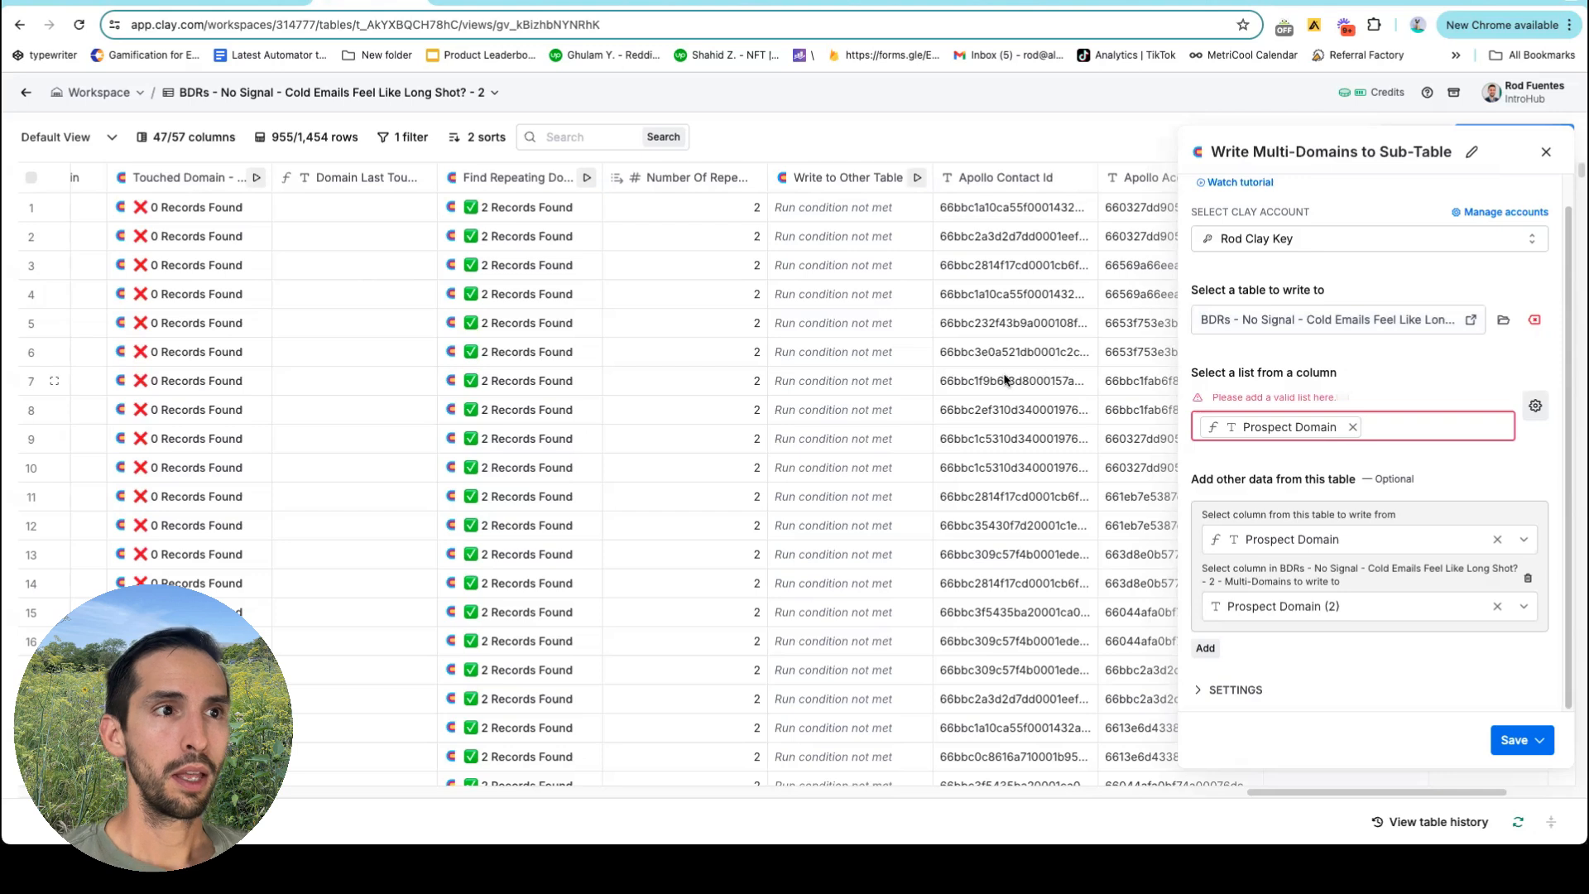
mouse_move(1288, 429)
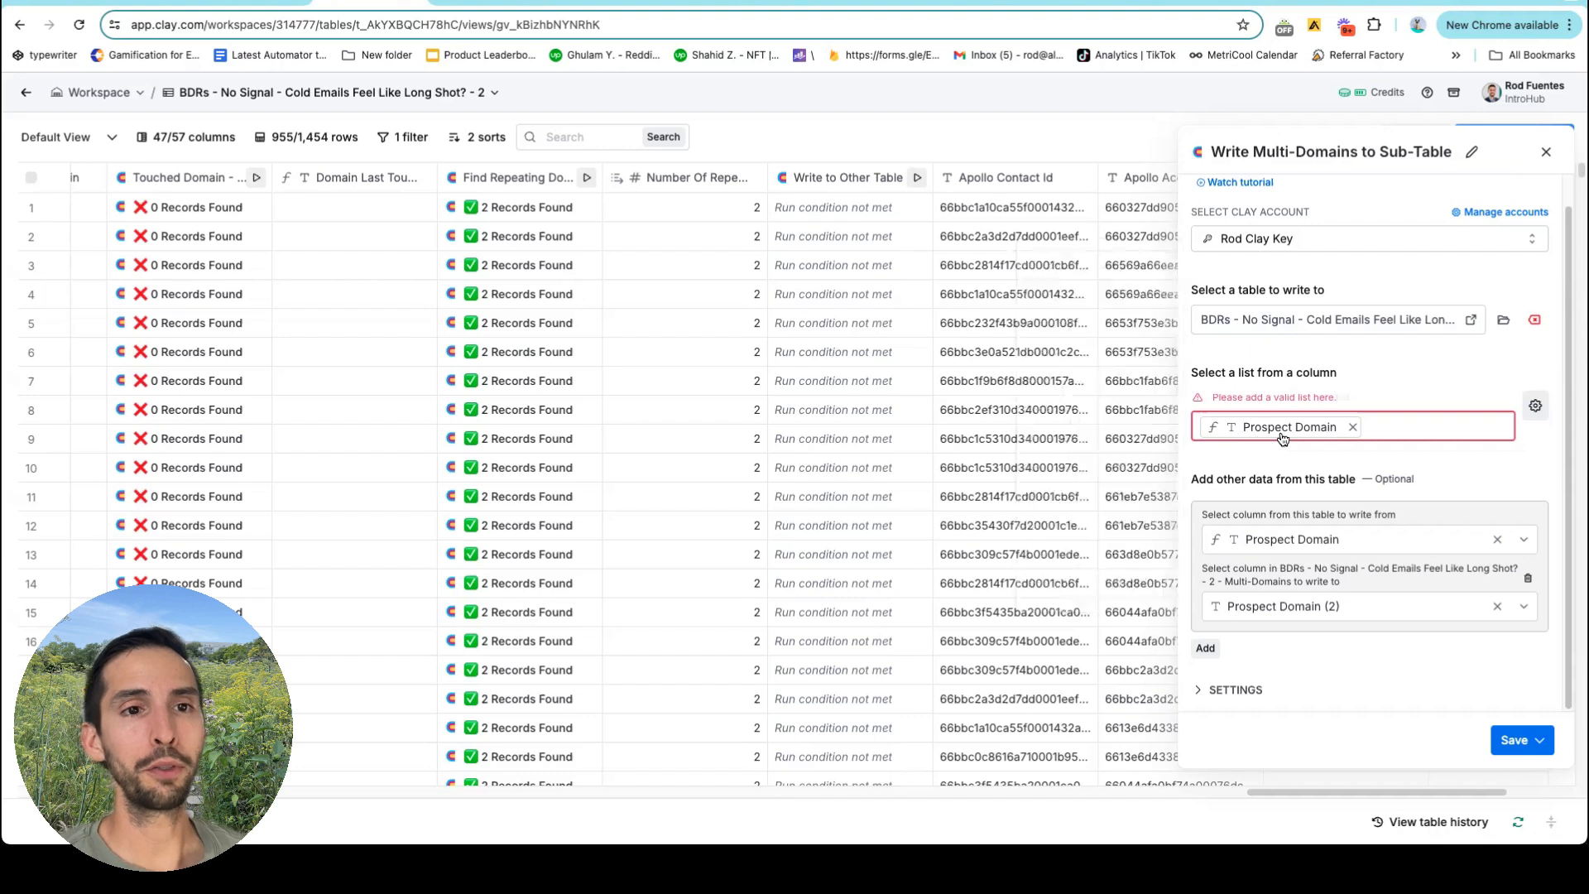
mouse_move(1278, 546)
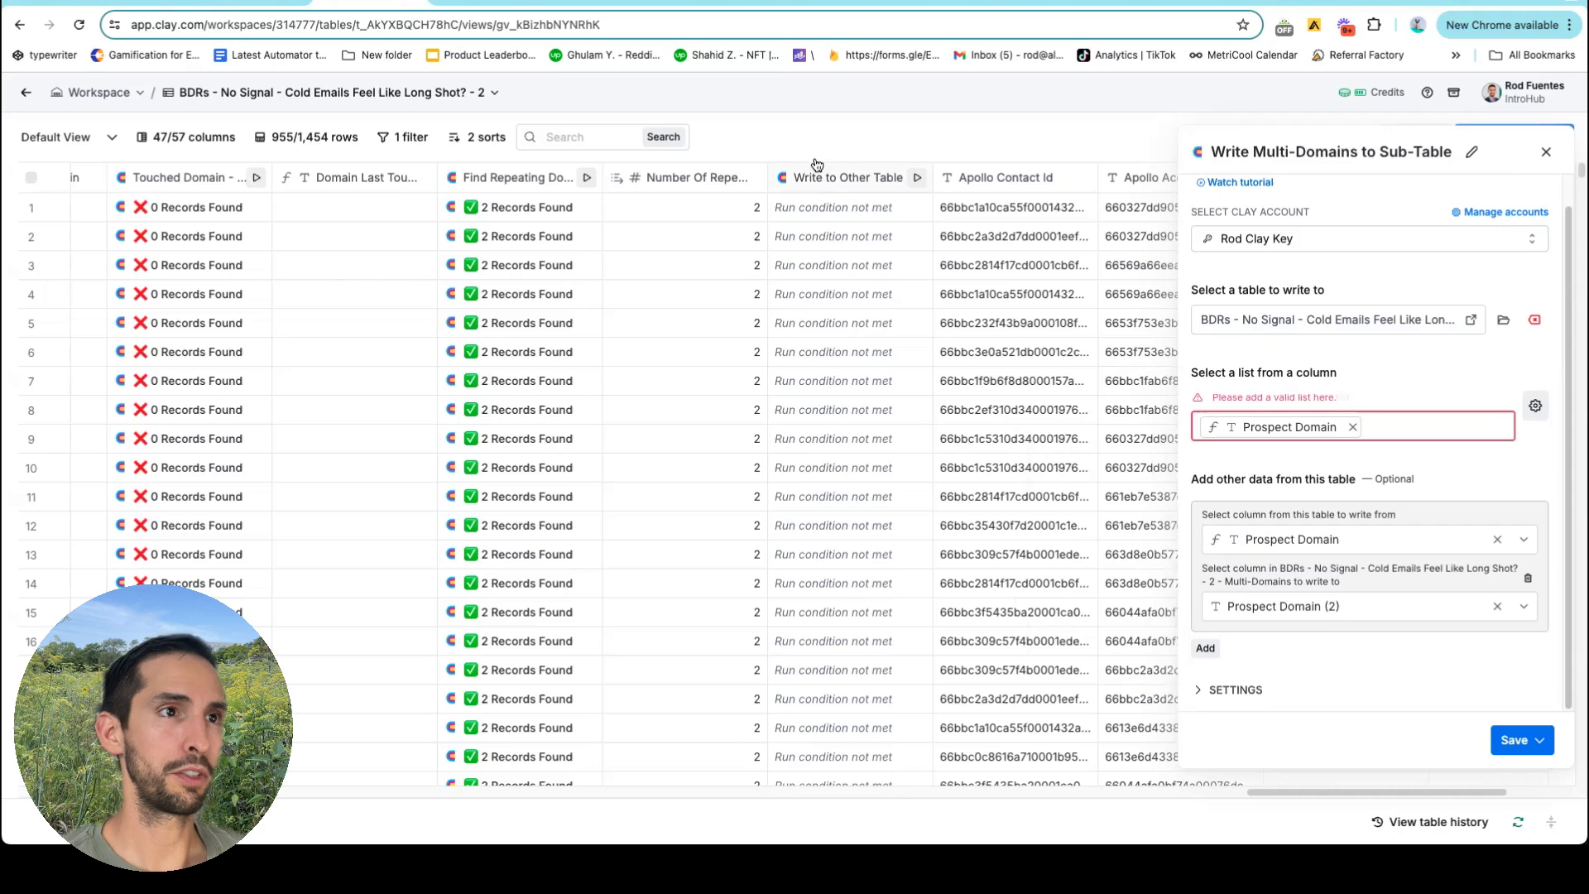
click(474, 5)
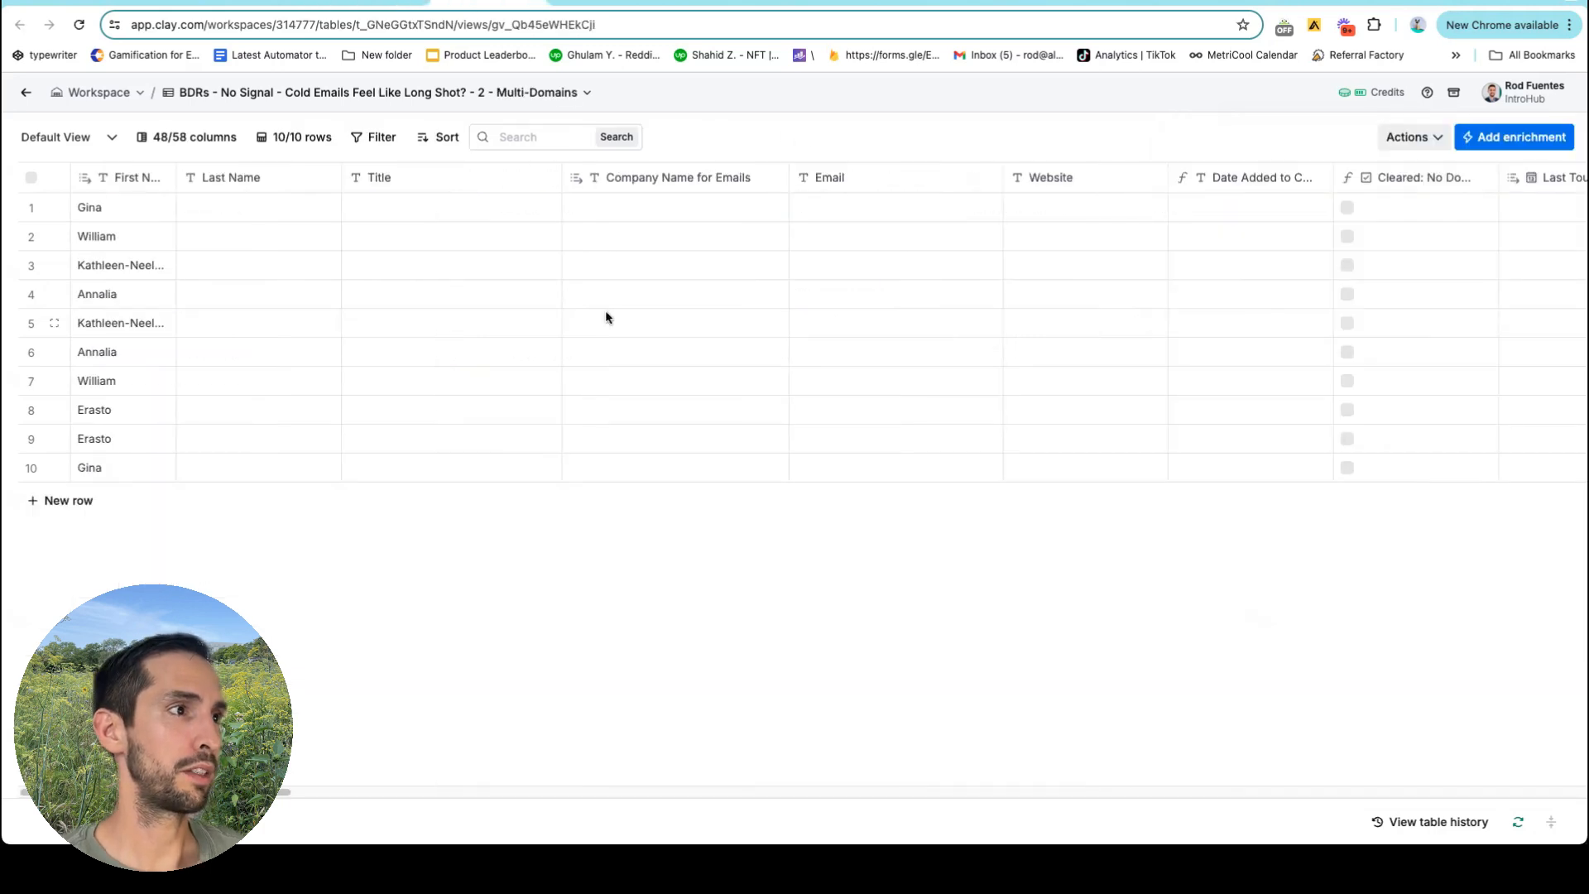
Check the Lookup Single Row settings, keep the same Table to Search, and close them.
scroll(604, 311, right, 10)
scroll(601, 319, right, 15)
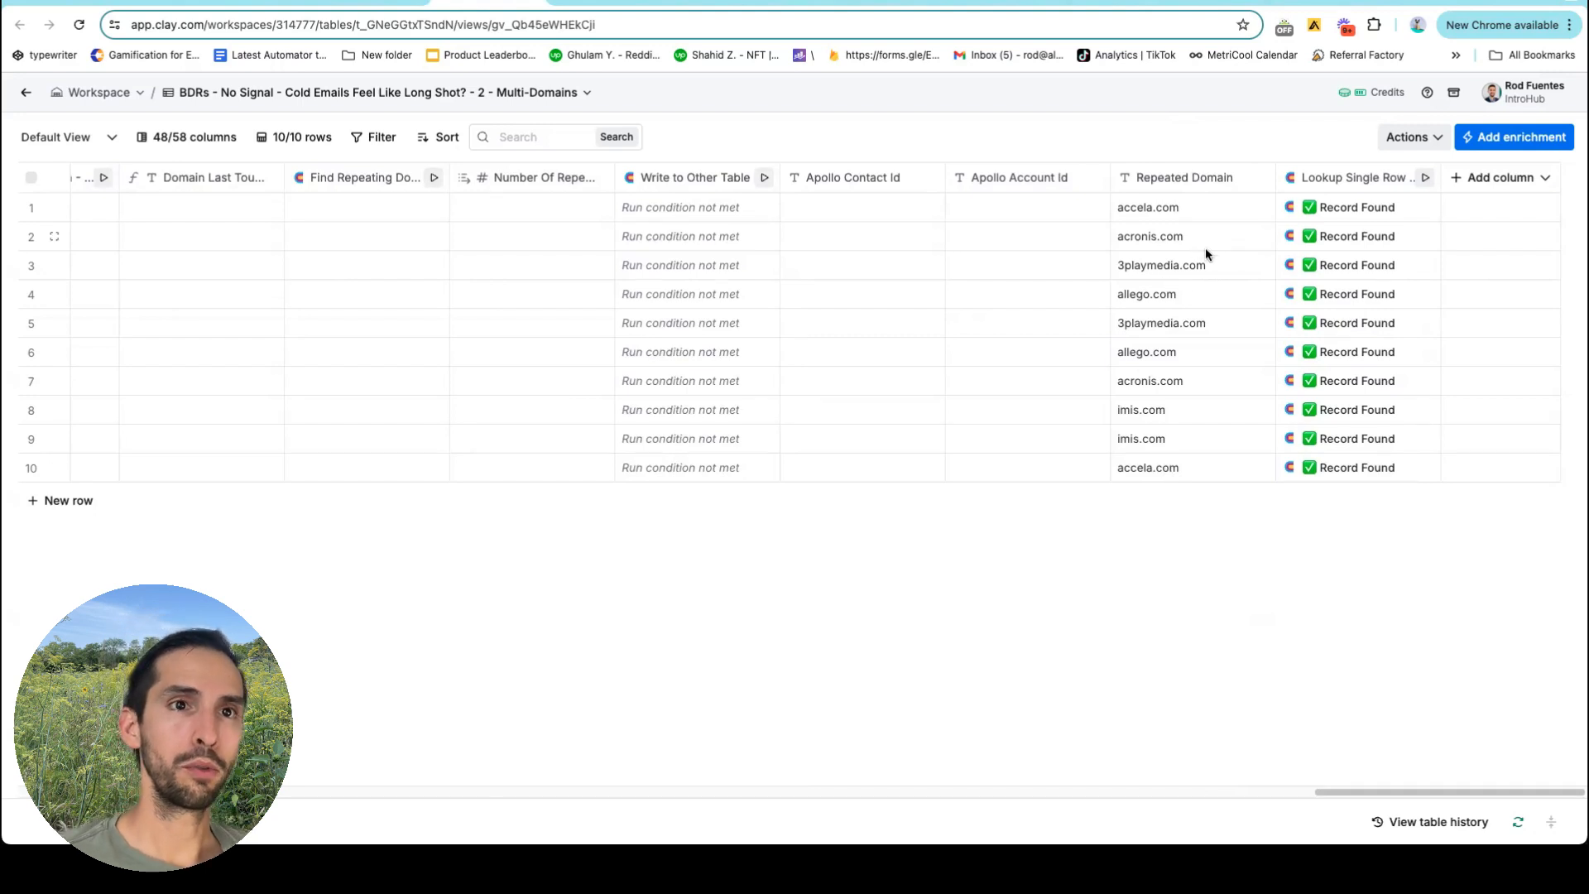
click(1332, 180)
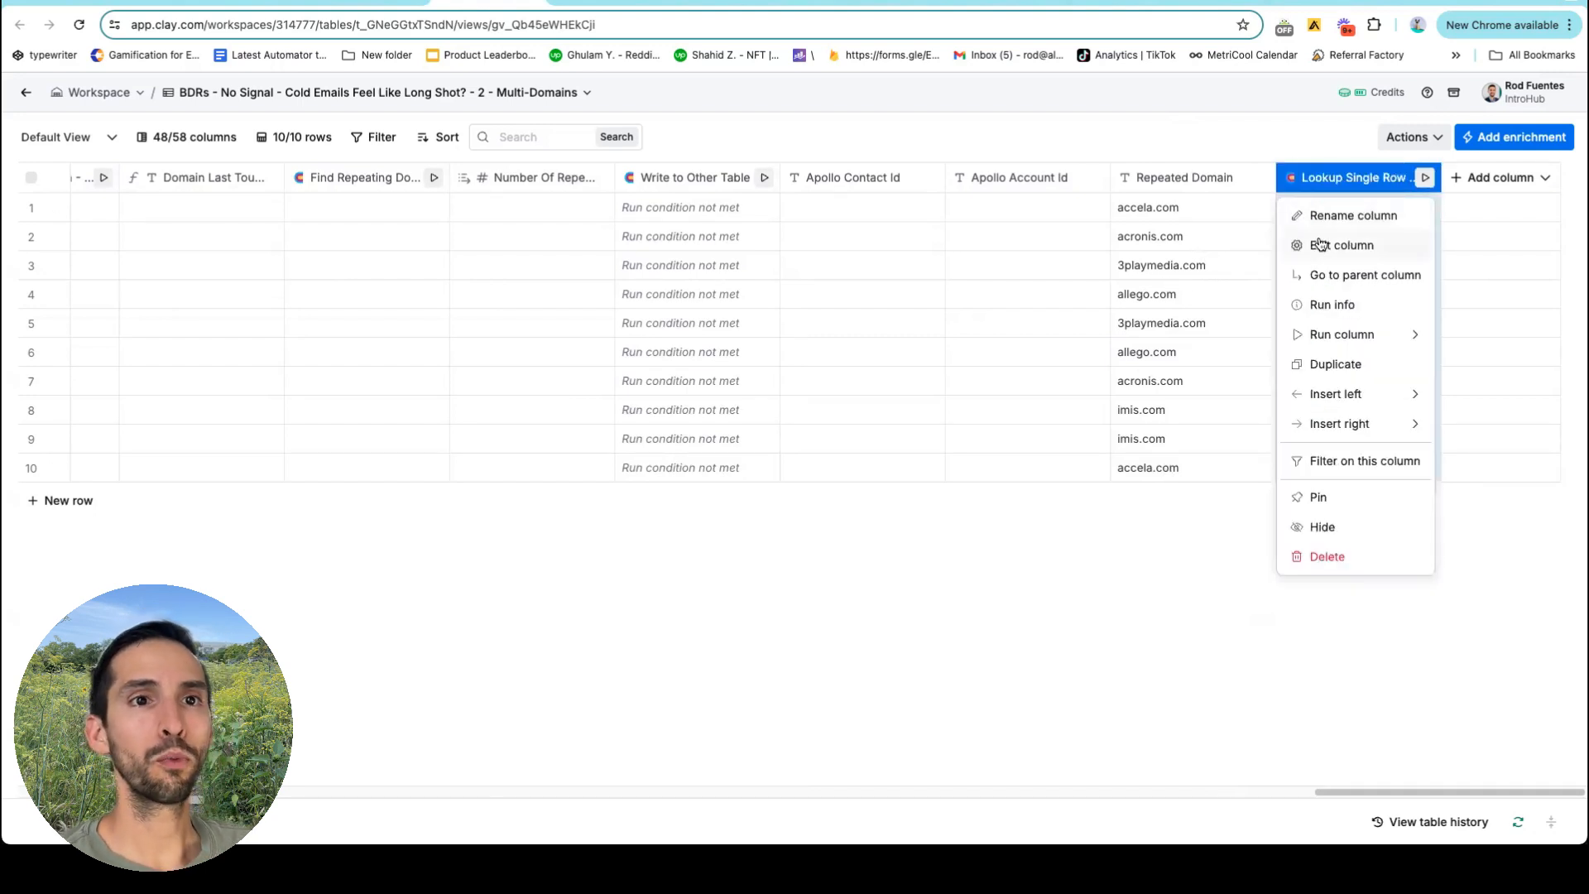
click(1318, 240)
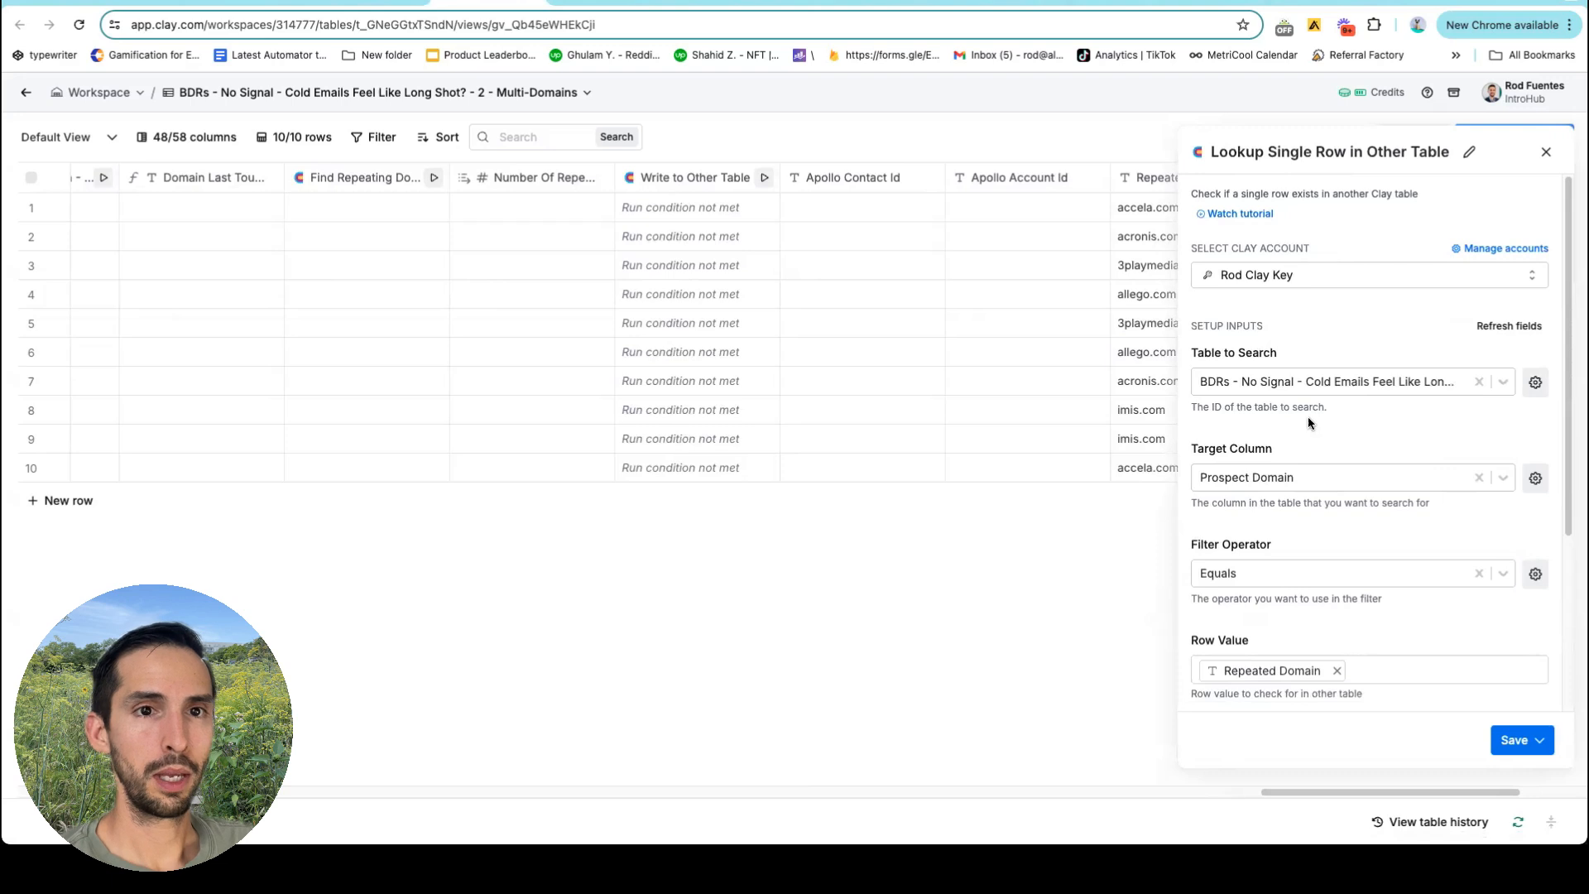
click(1321, 382)
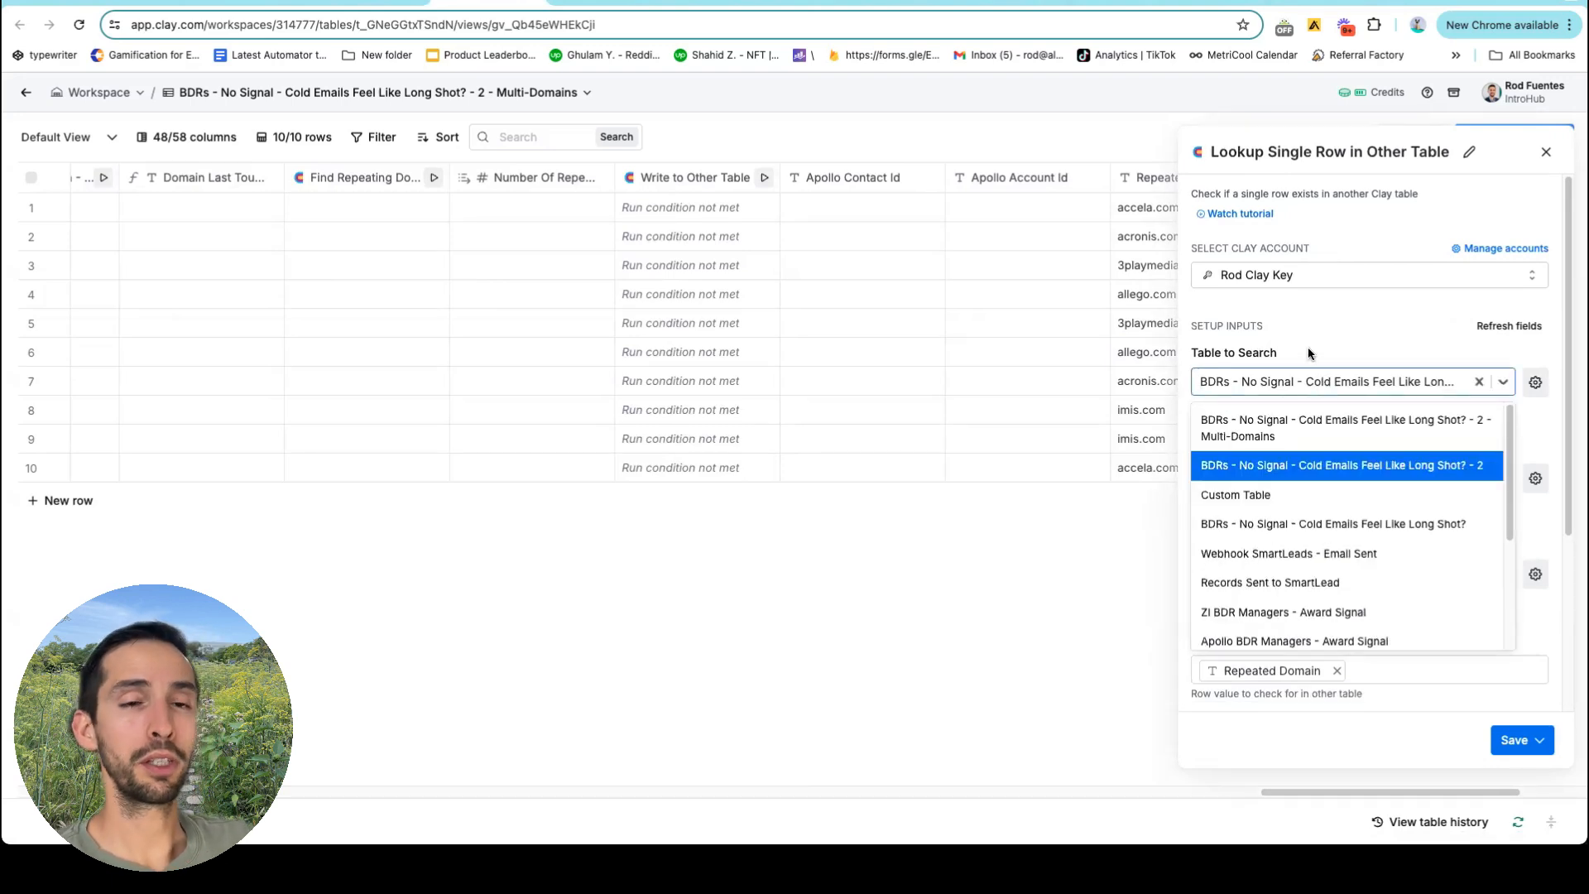
click(1307, 346)
scroll(1324, 404, down, 2)
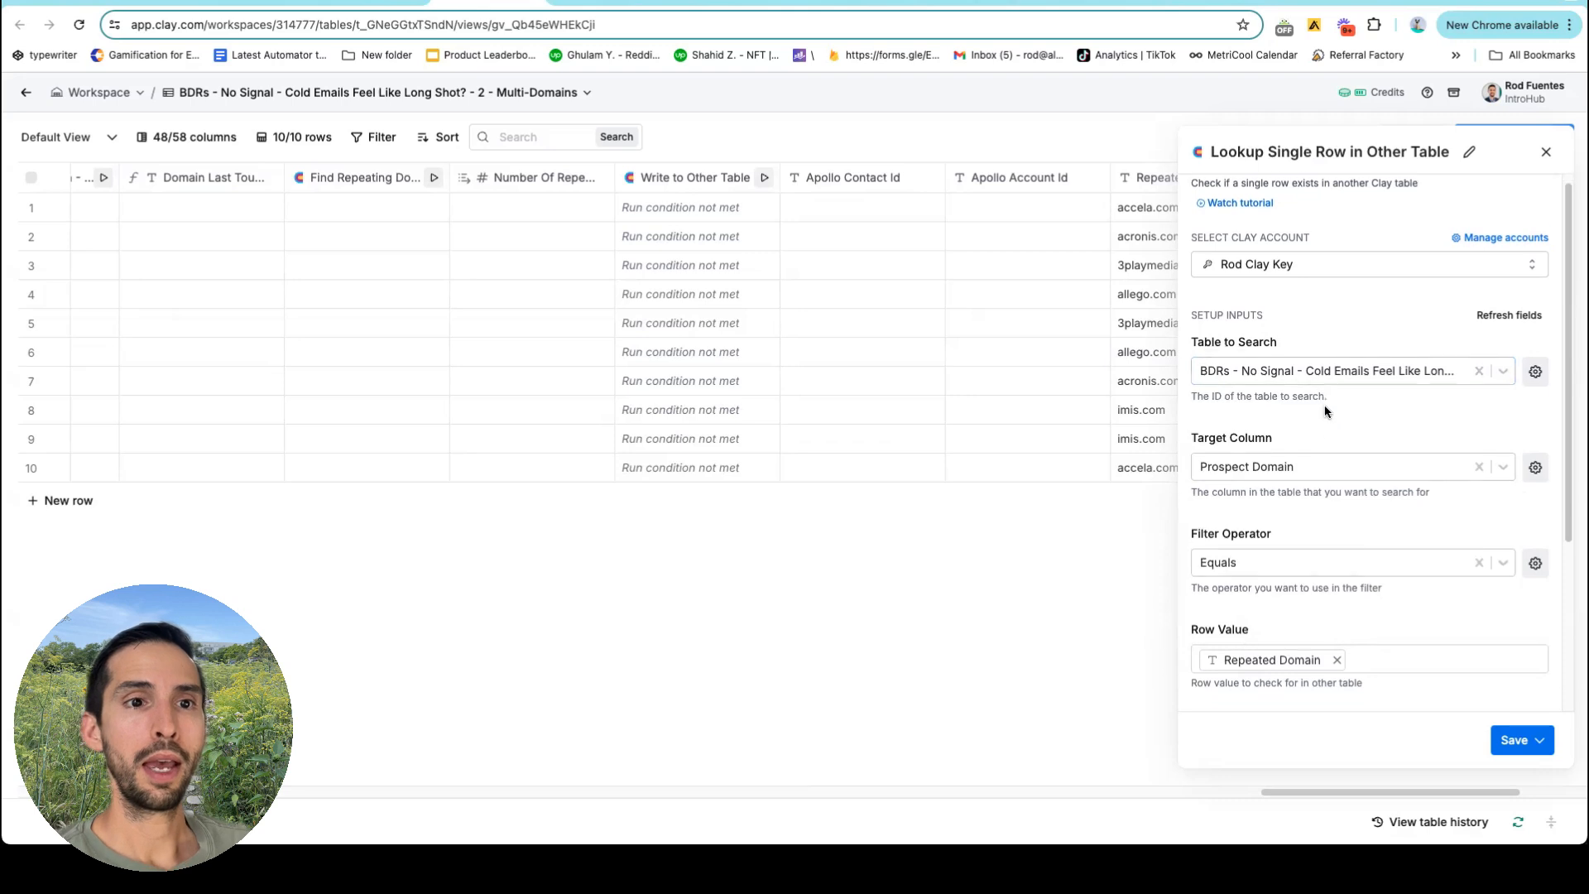
scroll(1314, 443, down, 1)
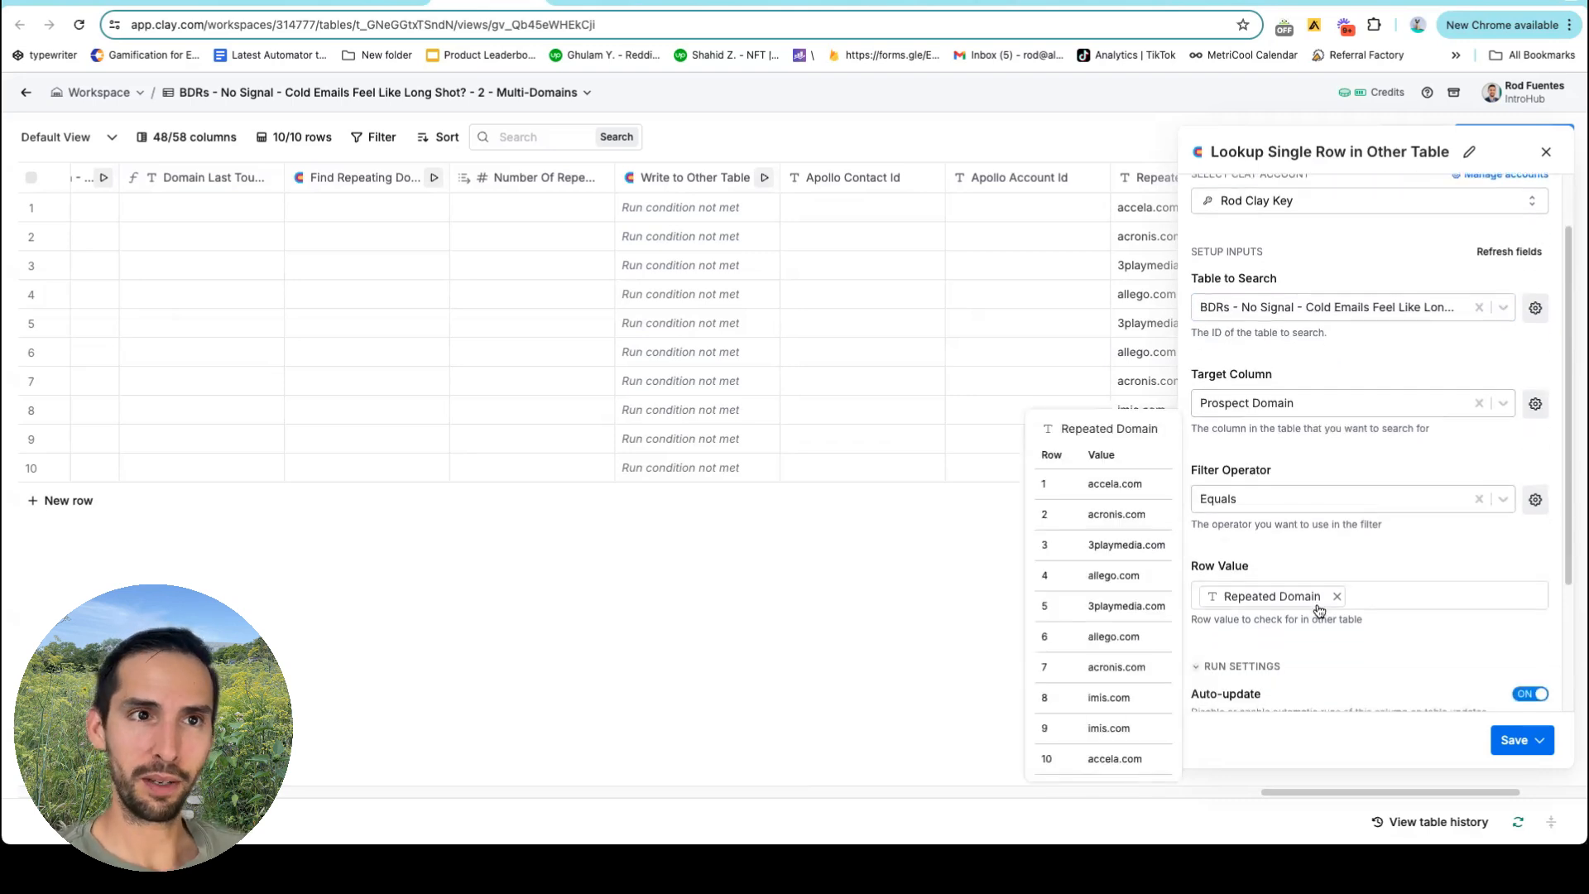
scroll(968, 376, right, 3)
scroll(1280, 566, down, 2)
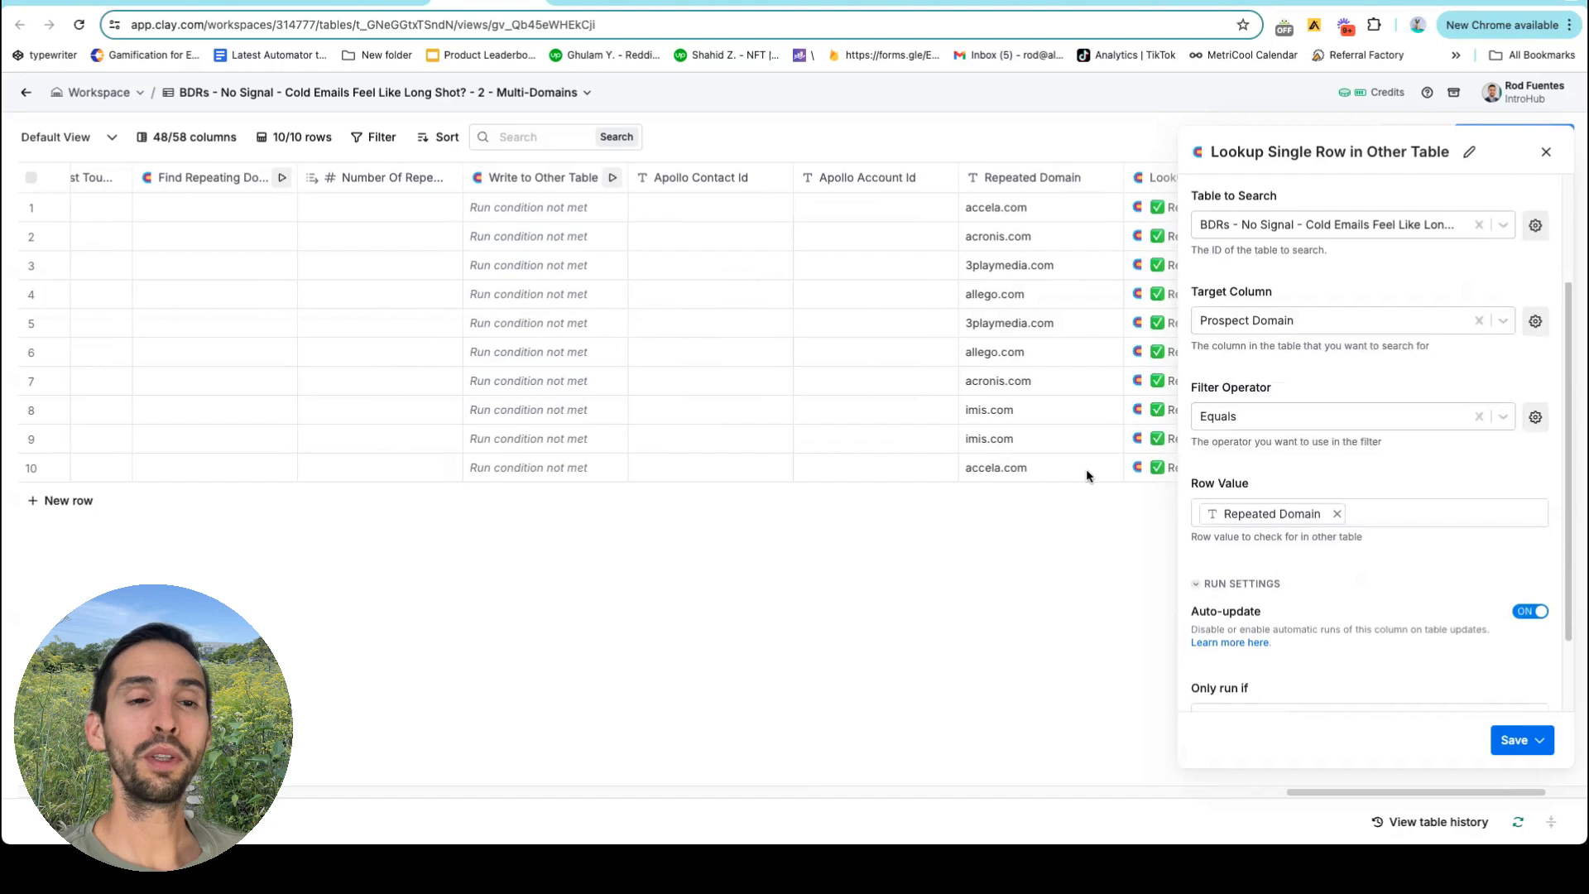
scroll(1086, 468, right, 3)
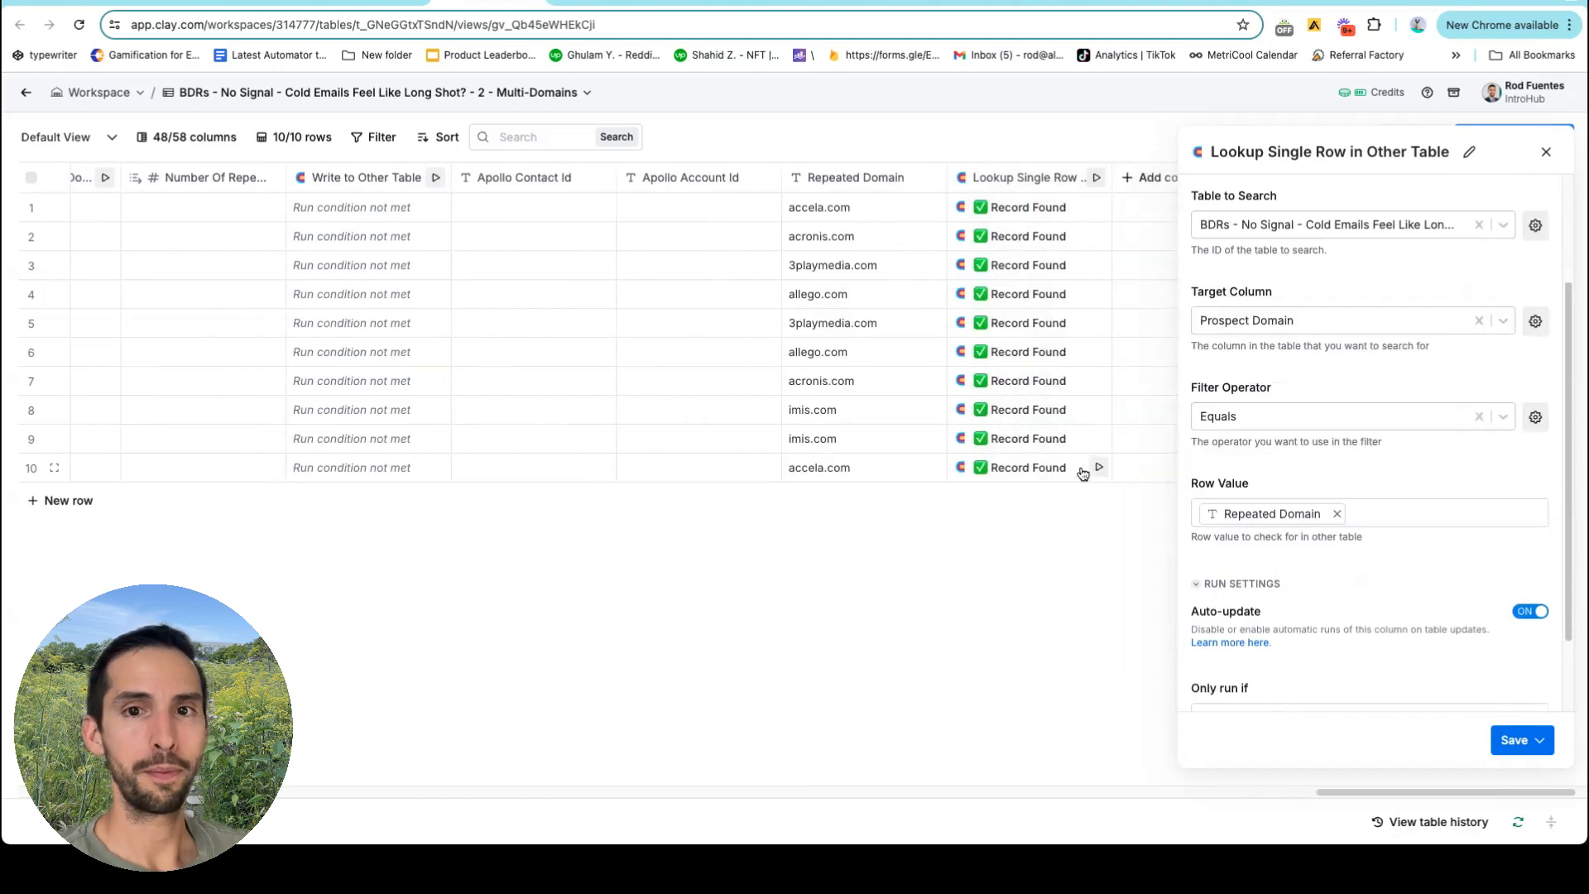
click(1545, 152)
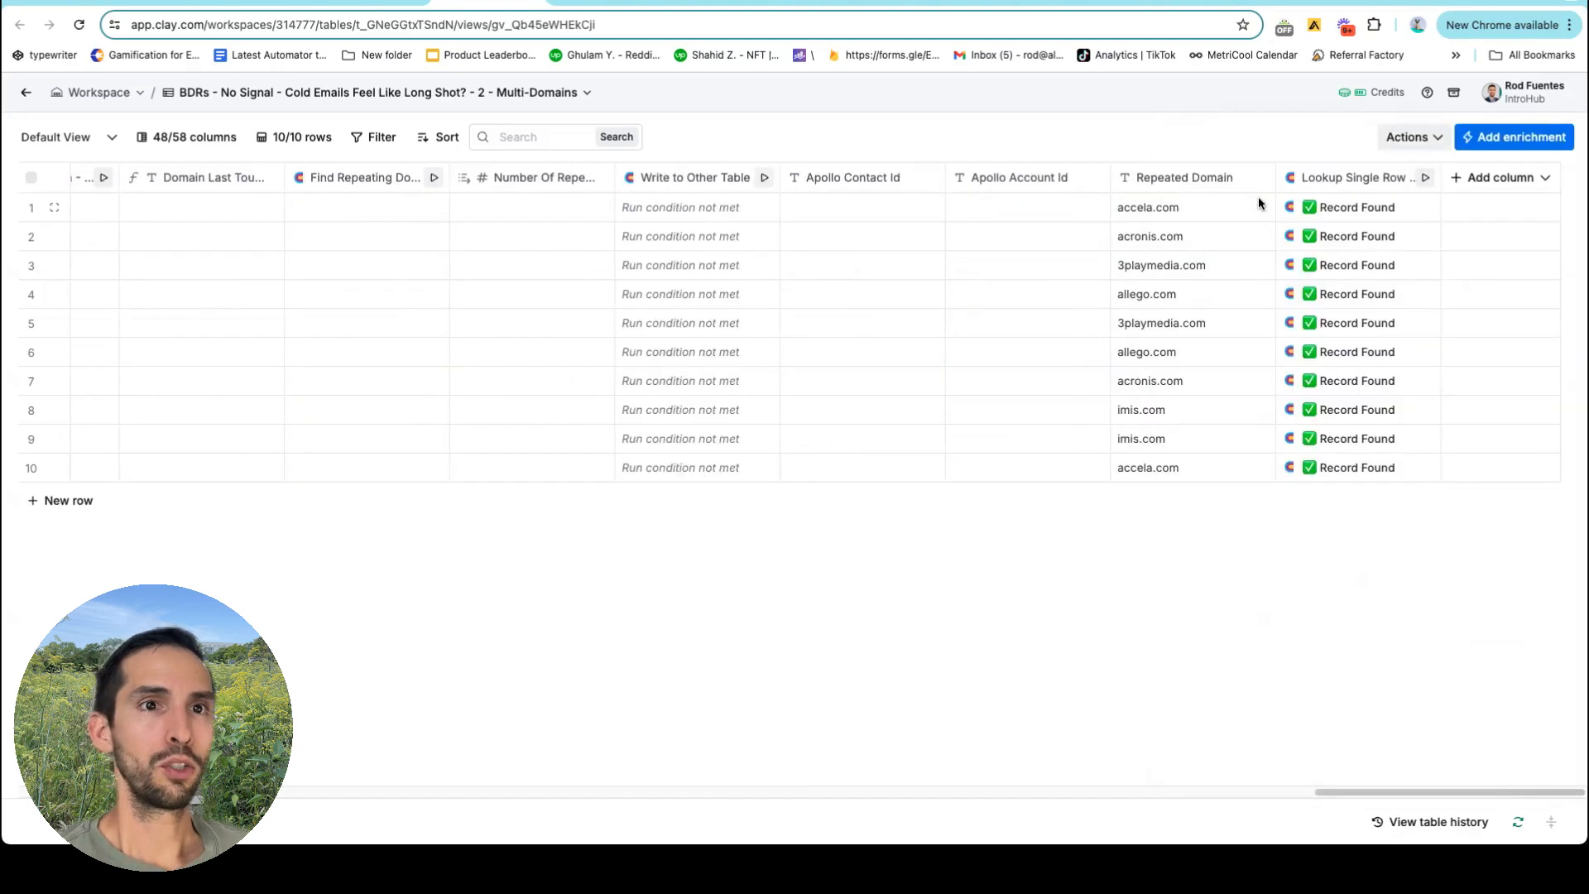
Open row 1's Record Found lookup and expand its 37-field record.
click(1340, 209)
click(1306, 244)
mouse_move(1296, 271)
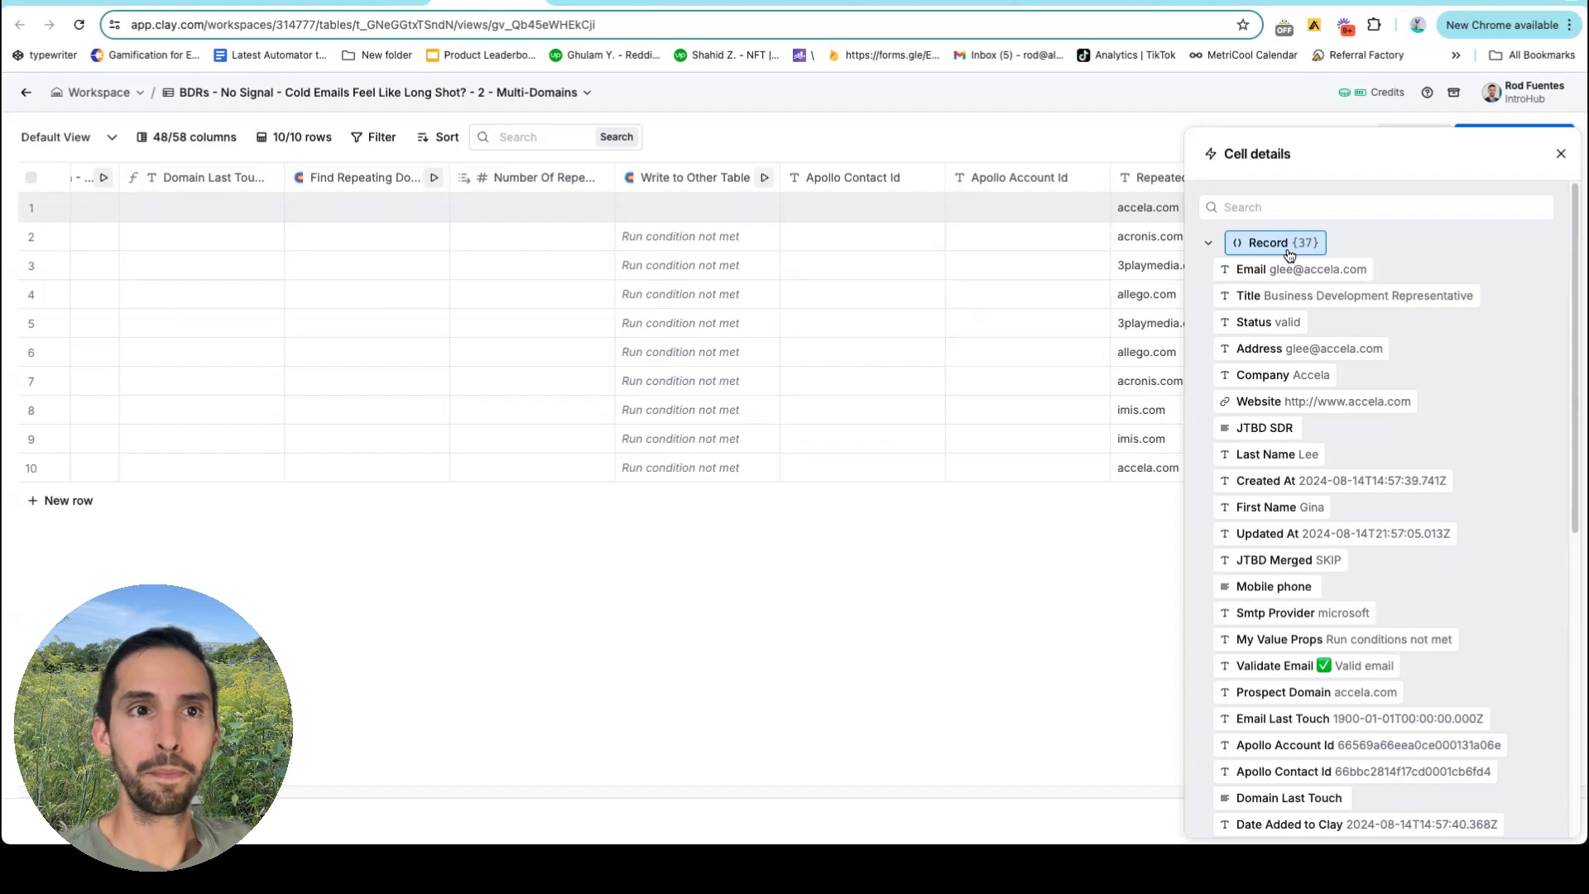
Close the record details and confirm the lookup matches Prospect Domain Equals Repeated Domain.
click(1560, 154)
click(1329, 182)
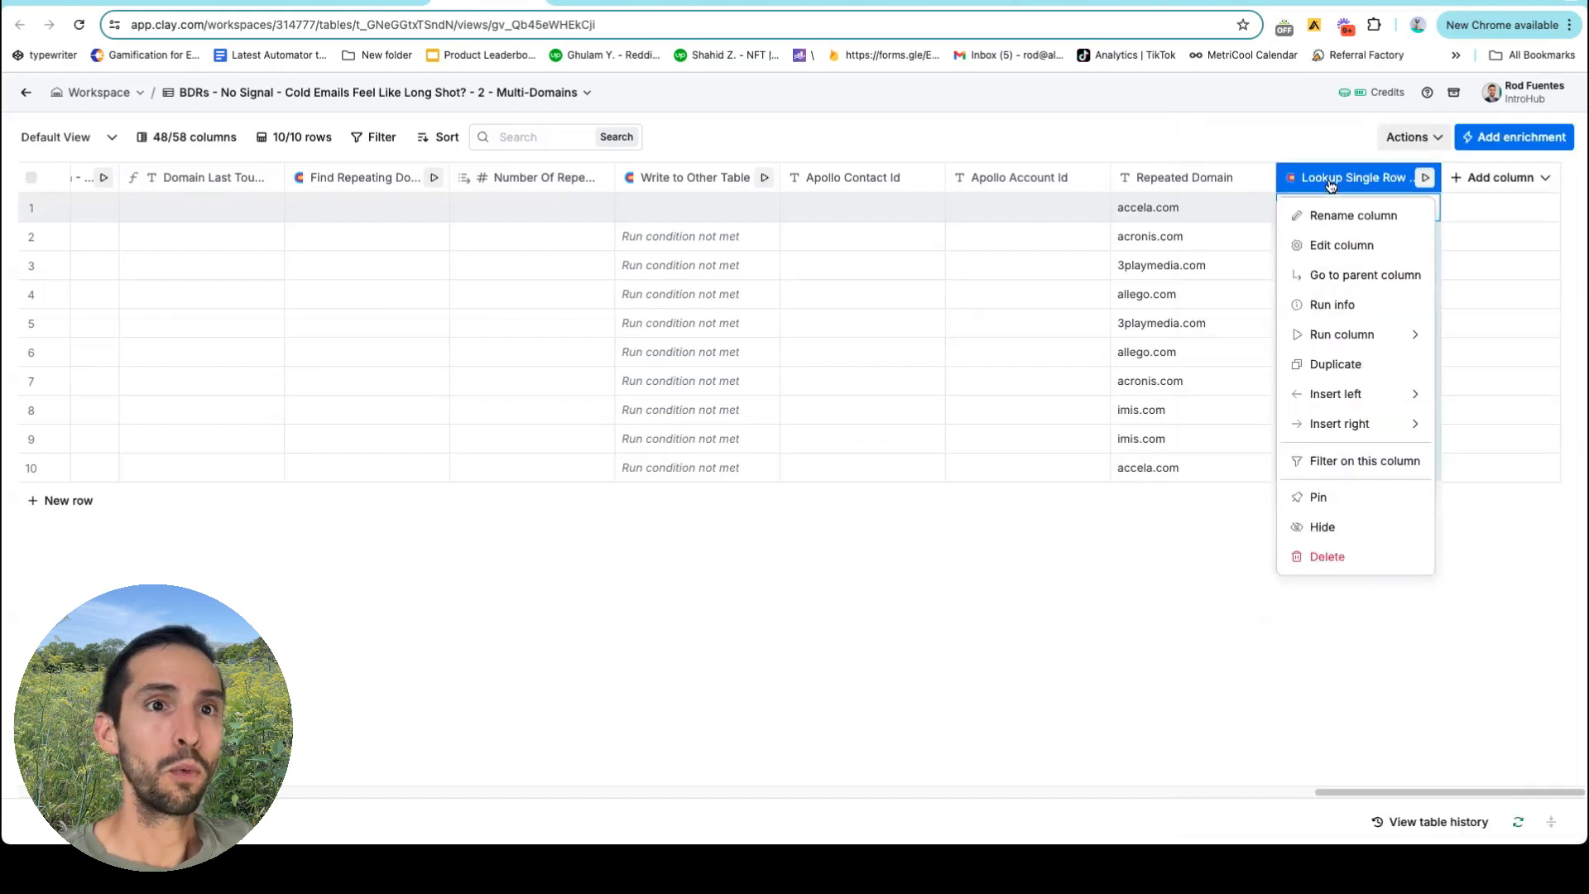
click(1340, 245)
scroll(1324, 594, down, 2)
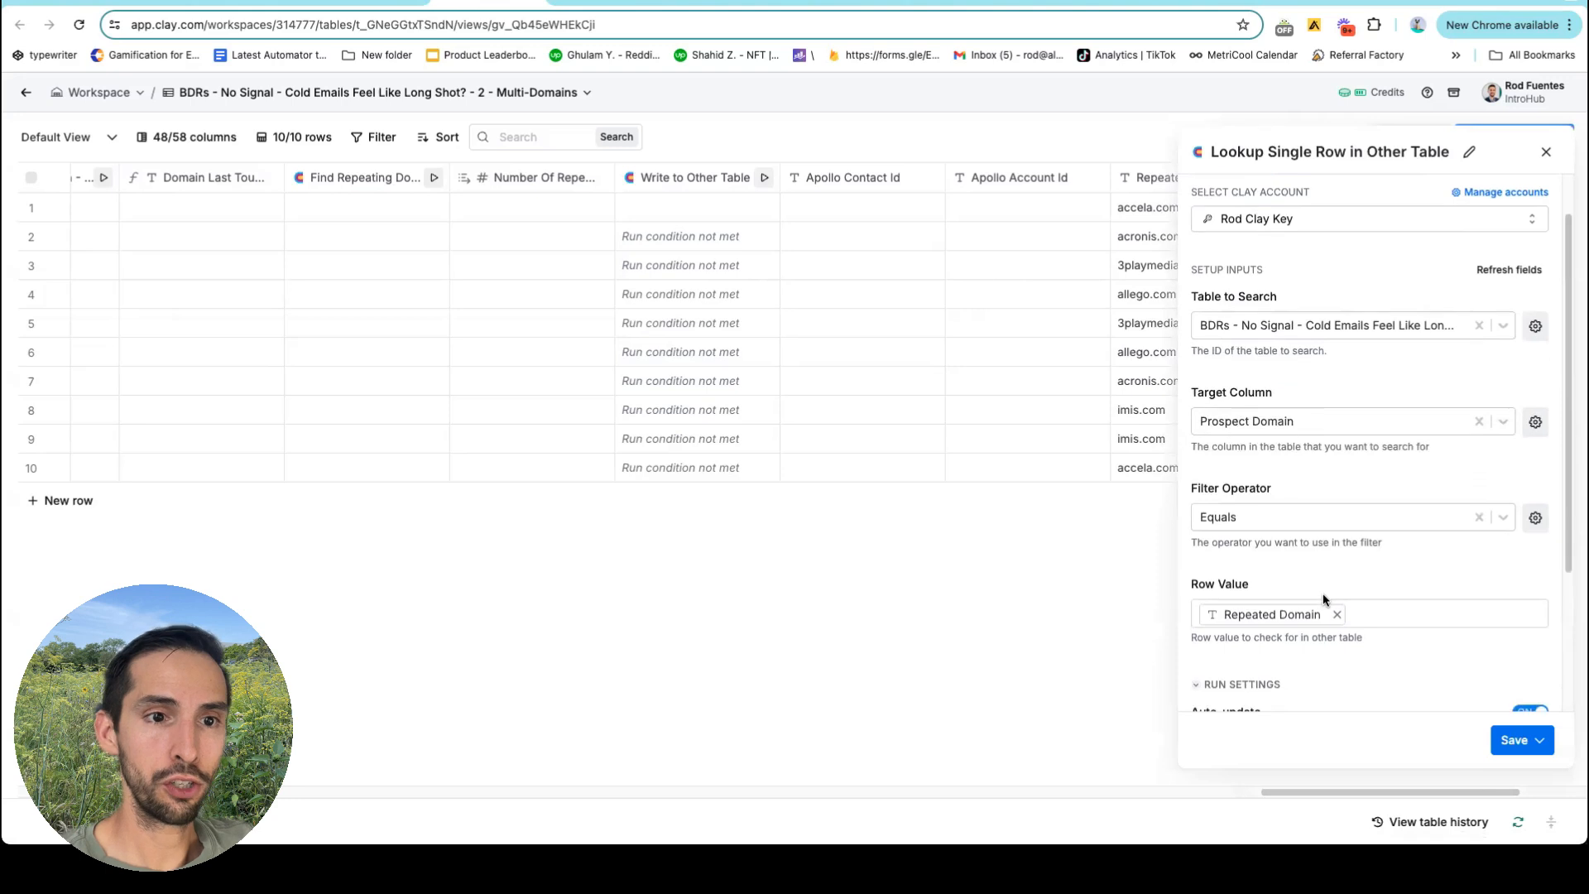
scroll(1322, 598, down, 1)
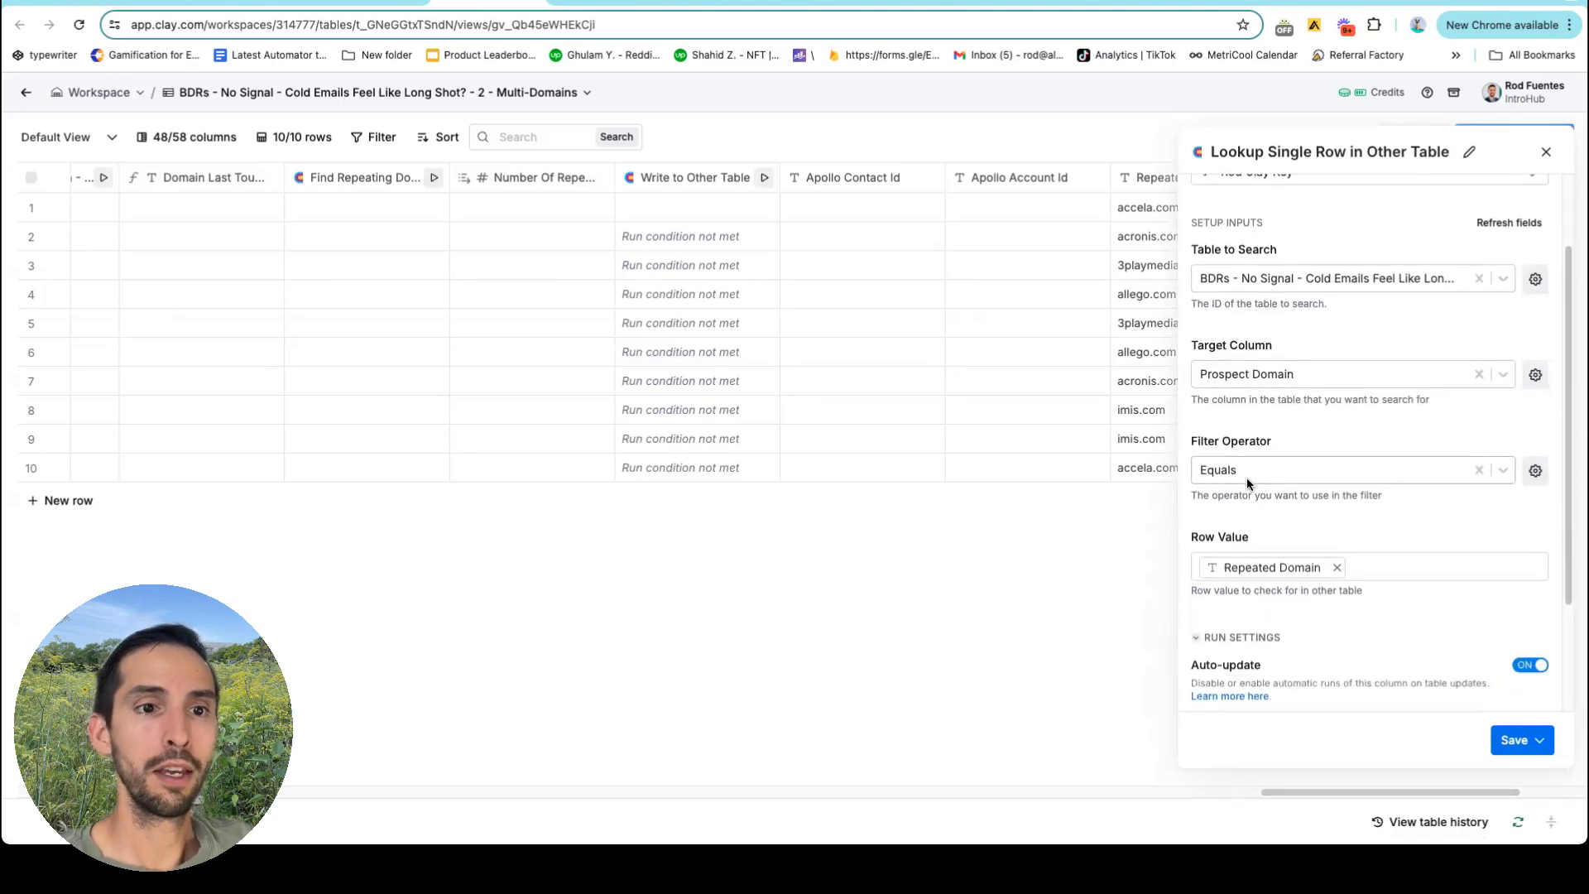
click(1231, 460)
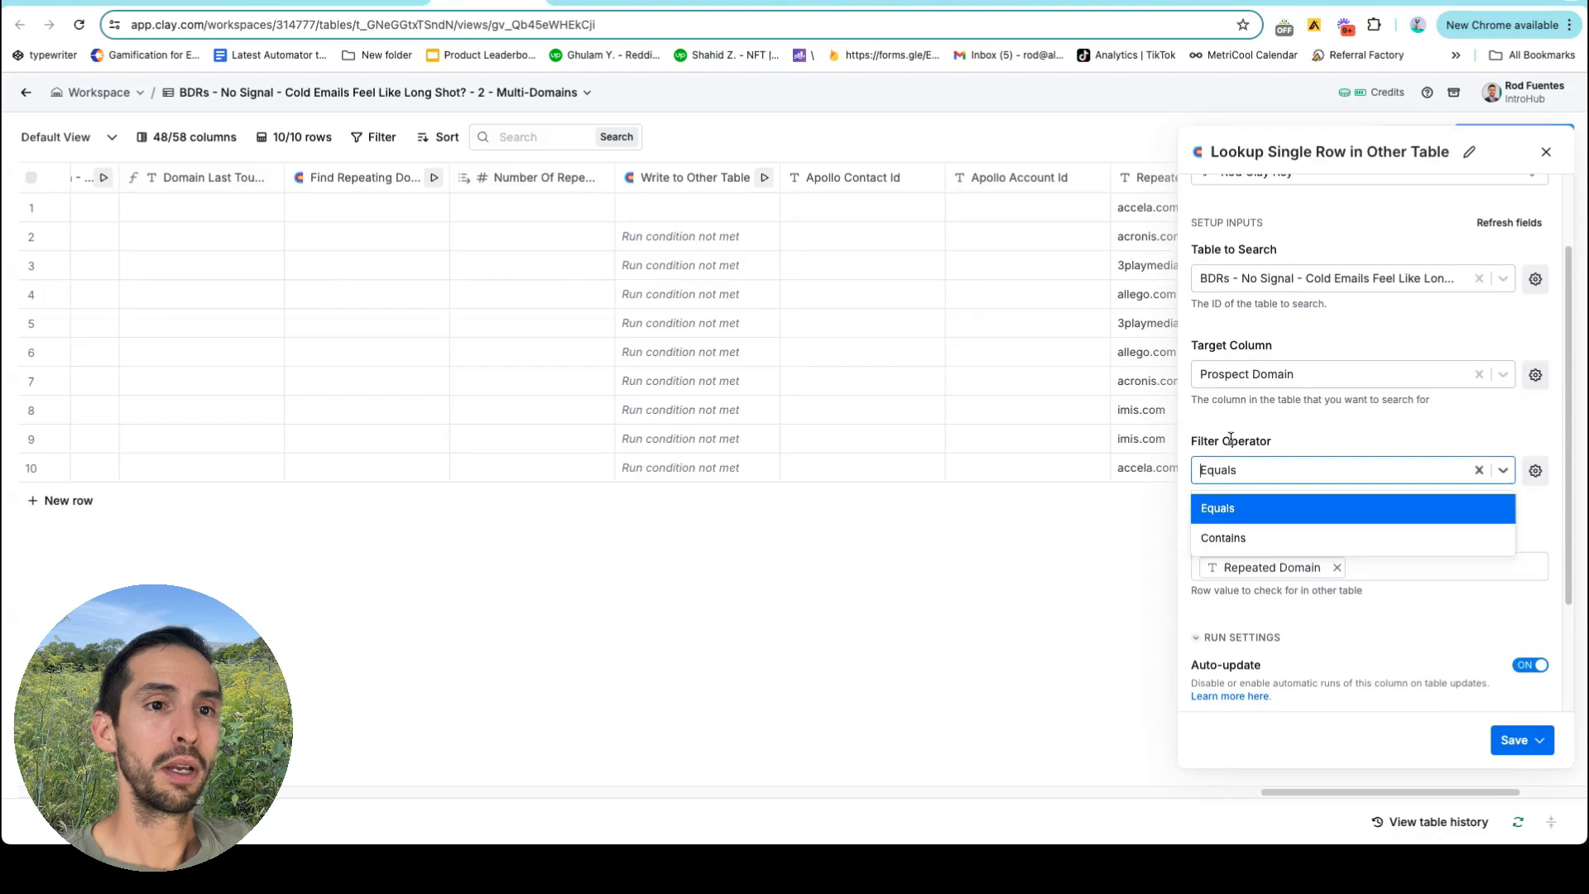
click(1231, 439)
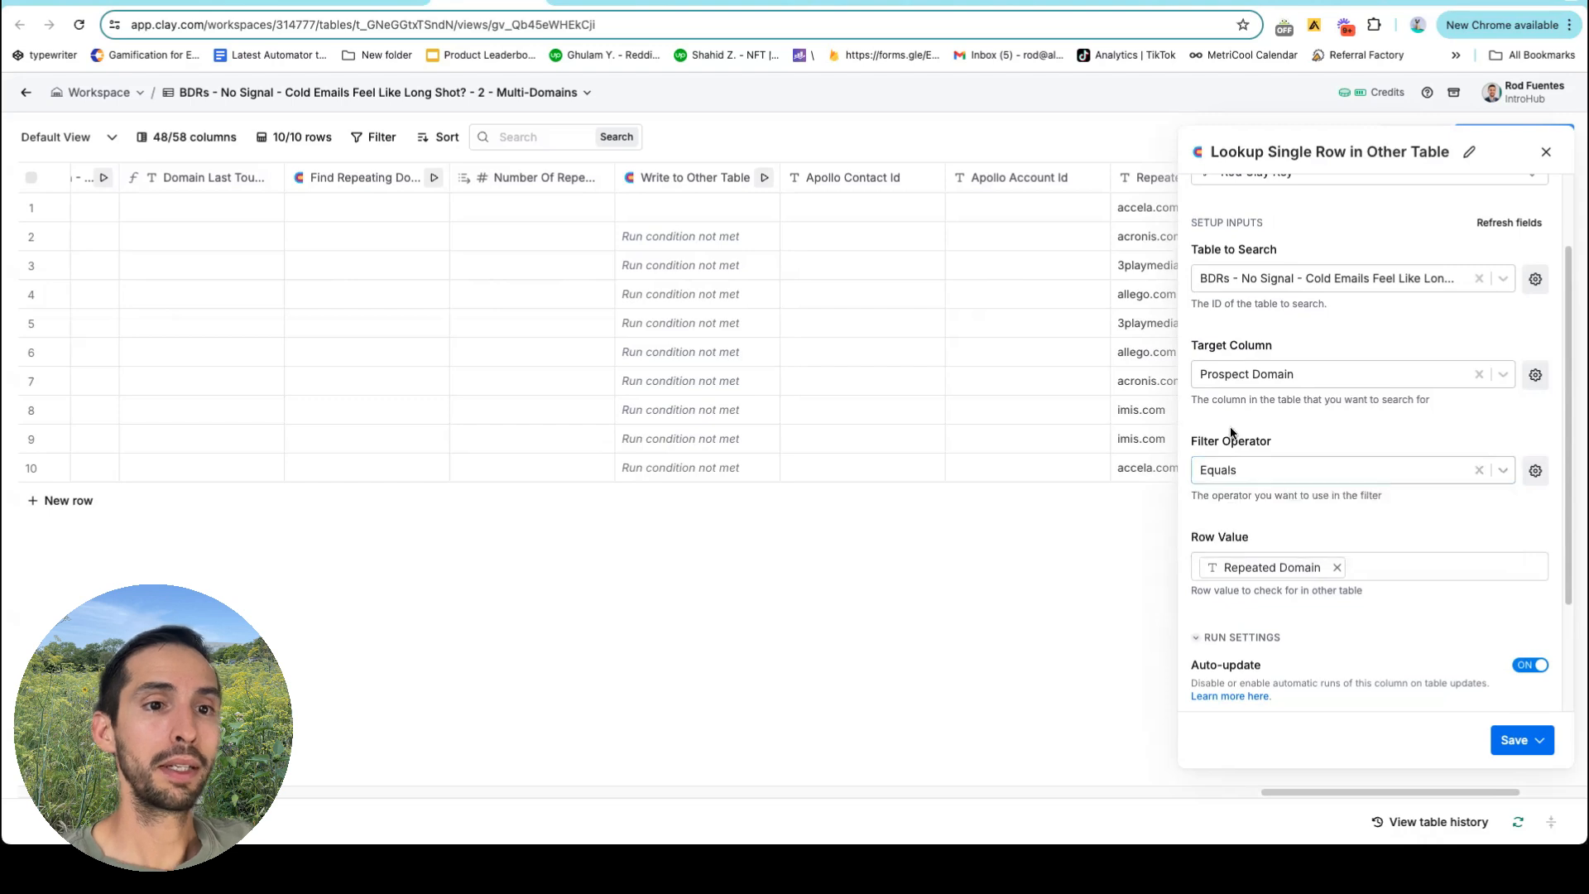
click(1542, 153)
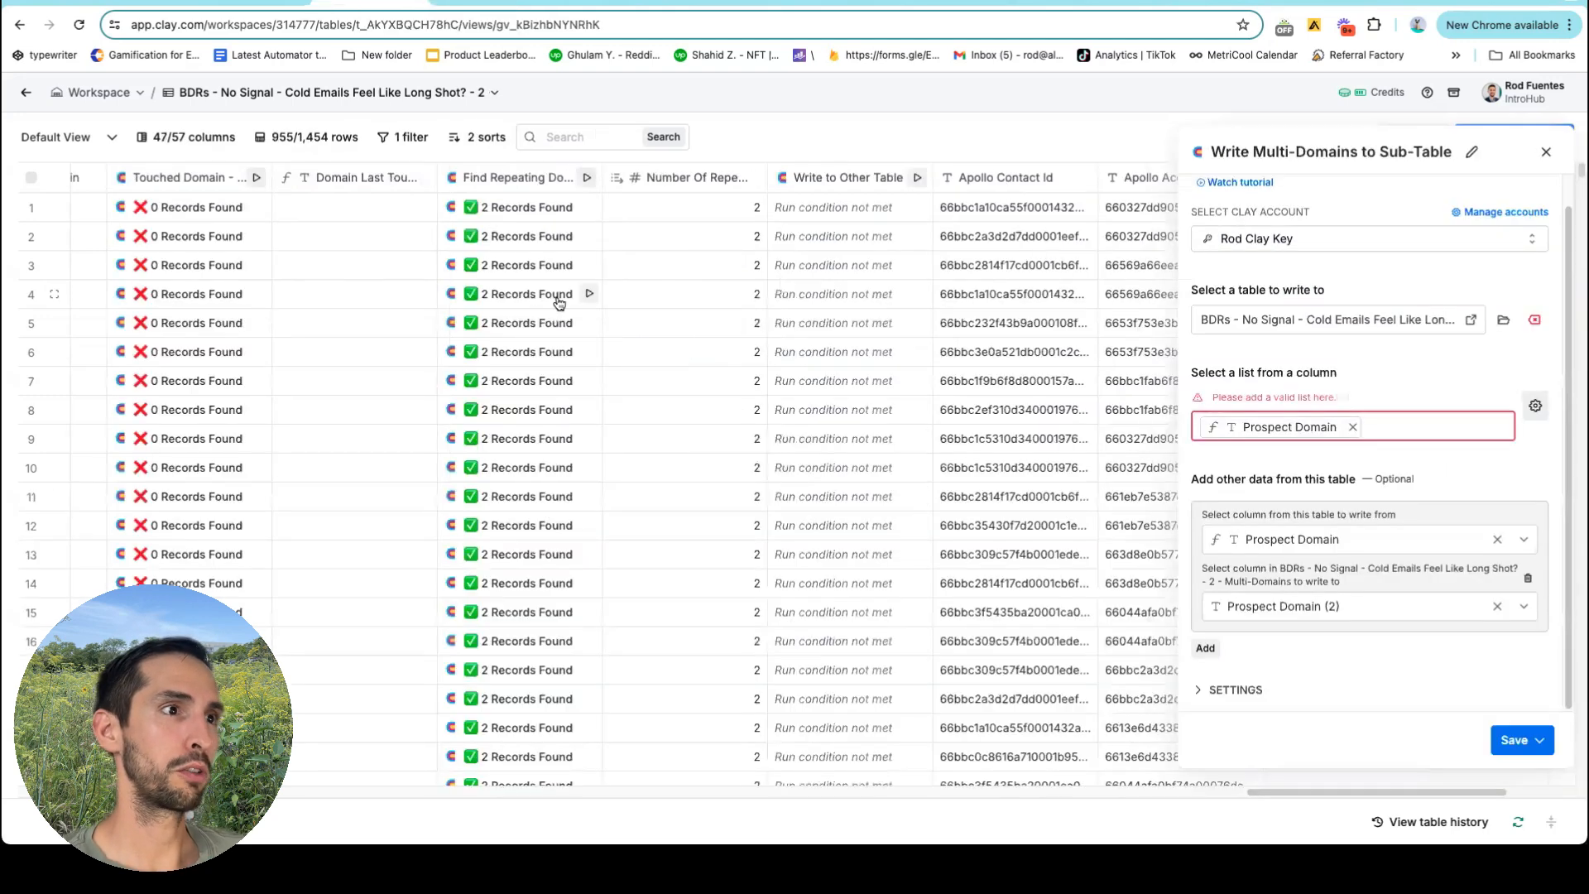
Close the Write Multi-Domains settings and expand row 1's 37-field accela.com lookup record.
click(1544, 155)
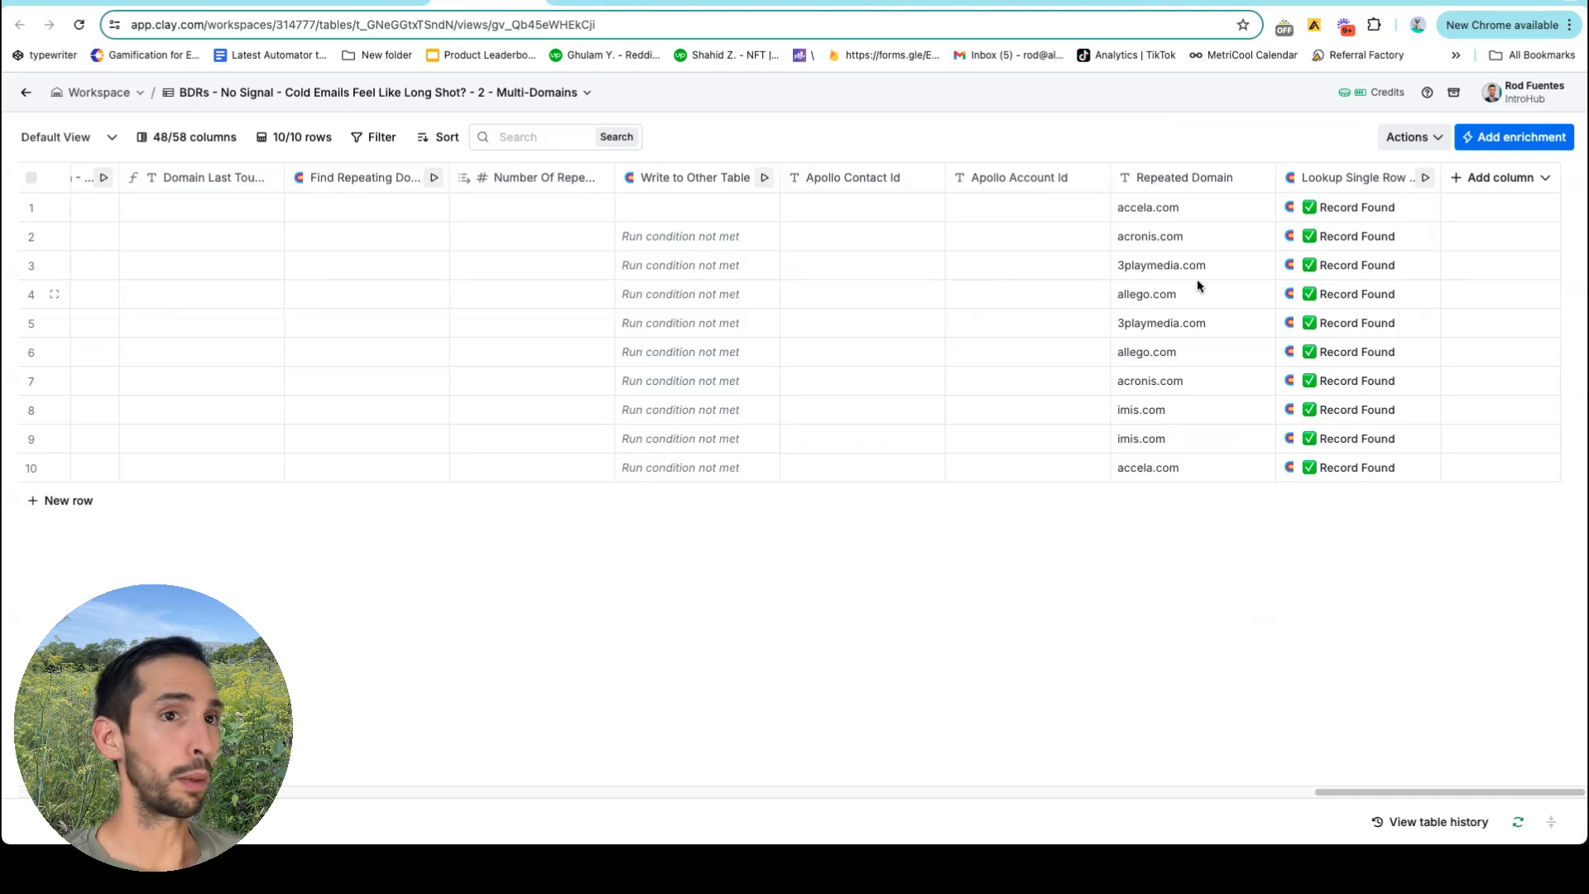
click(1344, 208)
click(1242, 244)
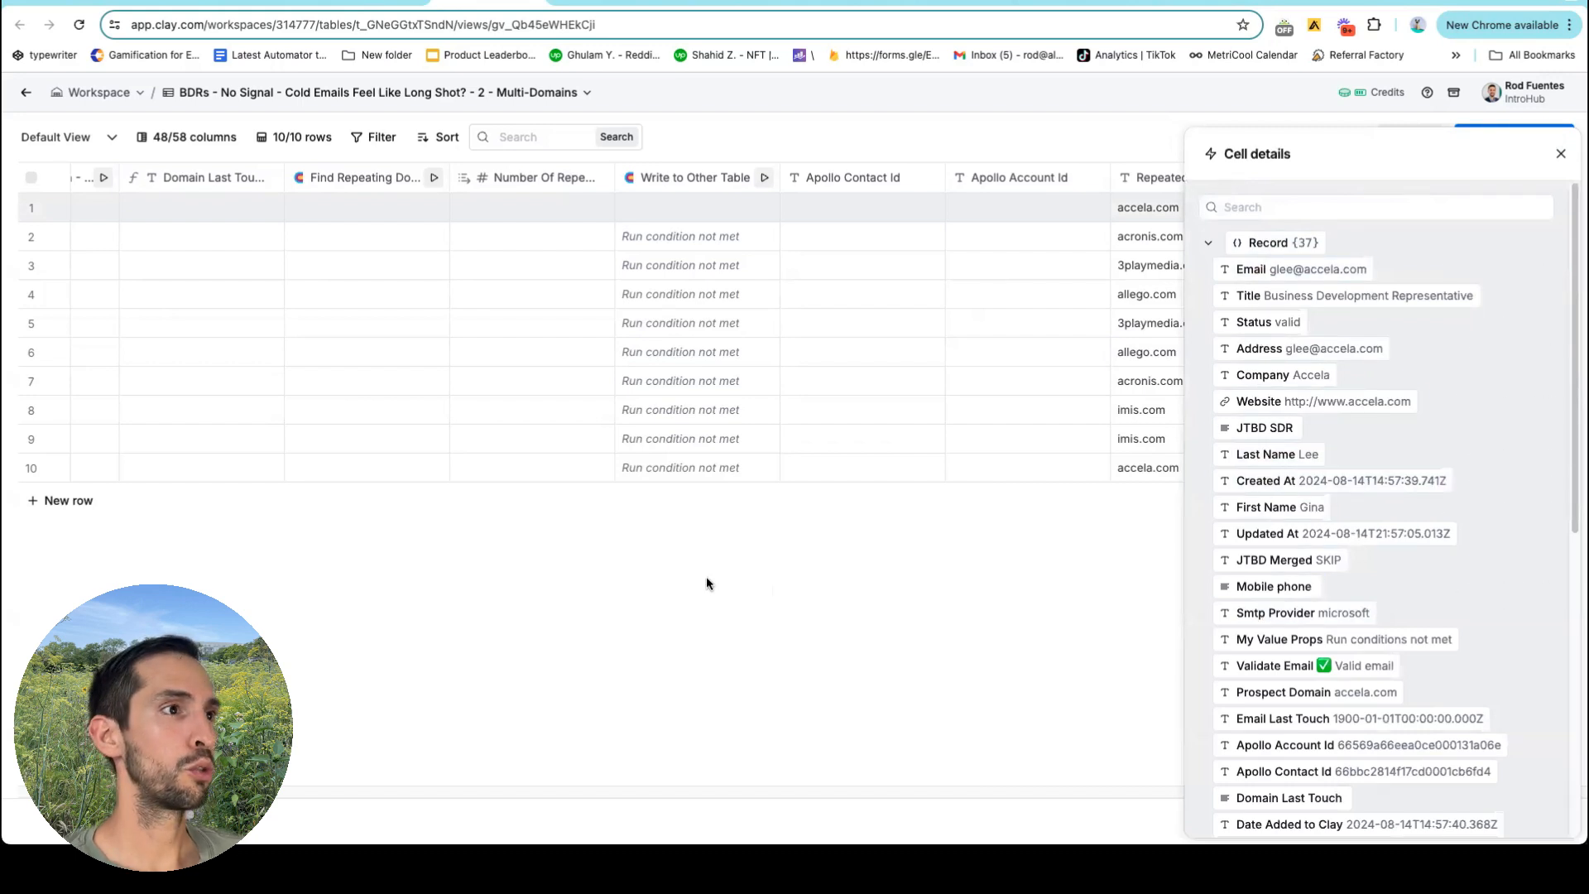
scroll(616, 267, left, 15)
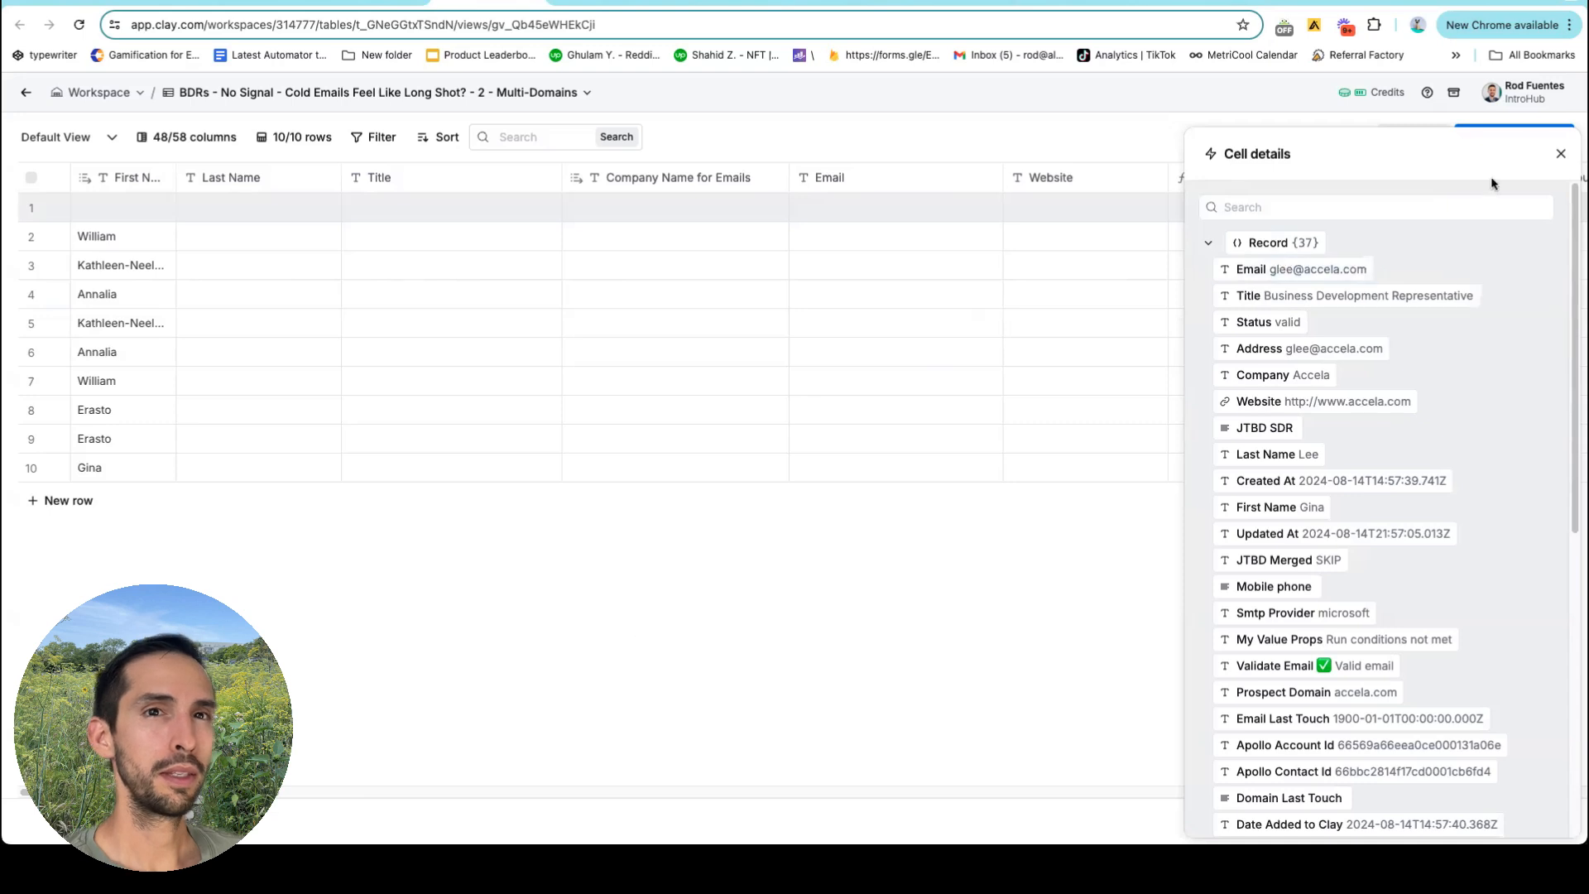
Set First Name to a formula pulling First Name from the lookup record, and copy it.
click(1564, 151)
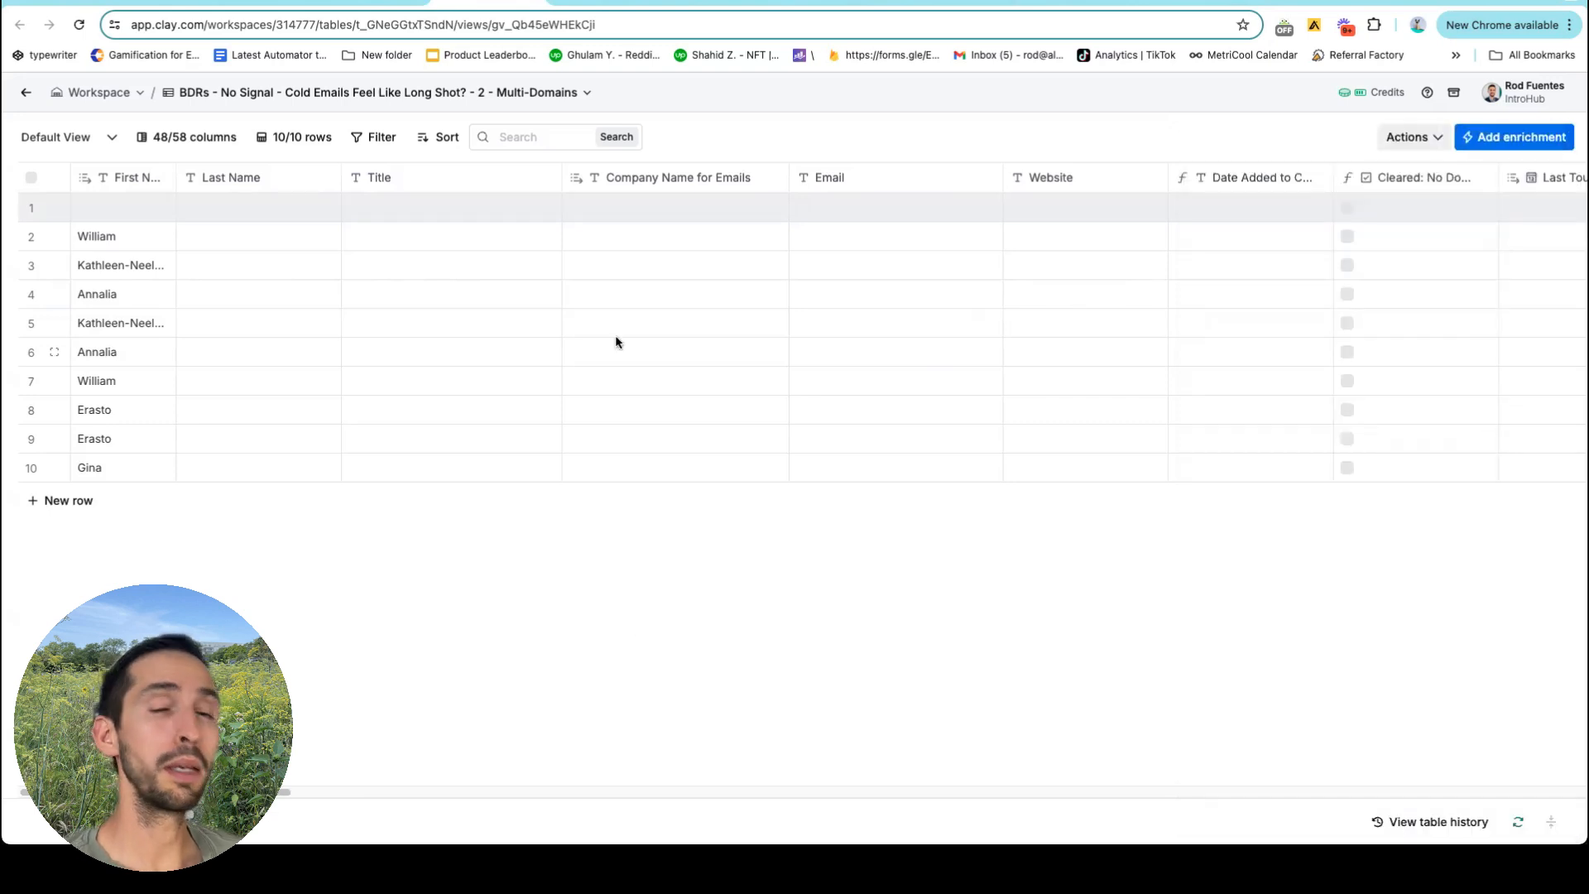
click(123, 186)
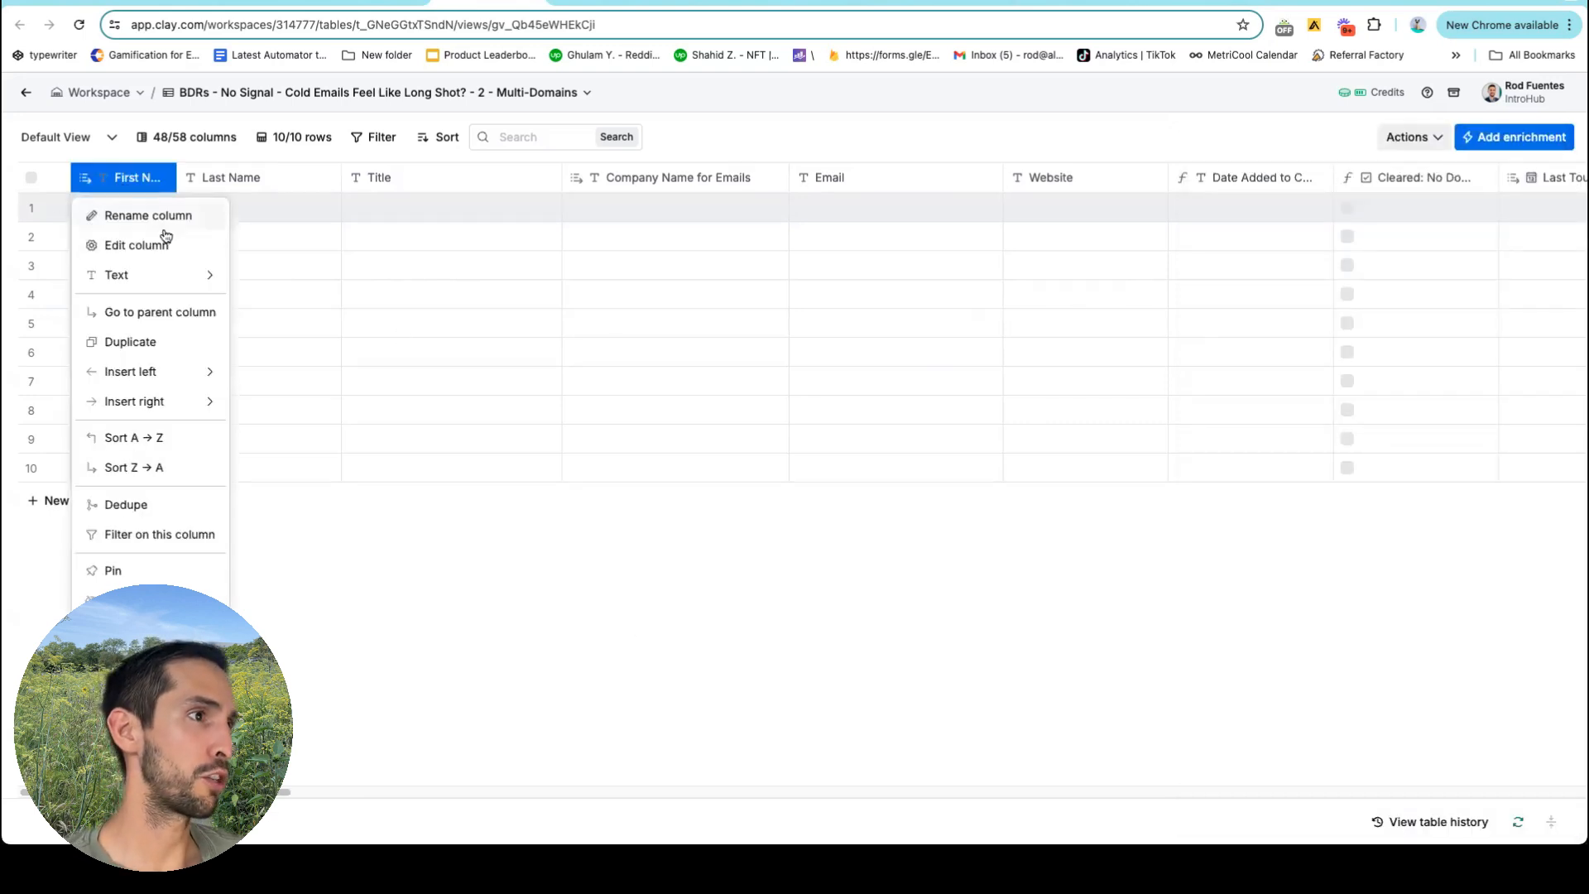
click(132, 246)
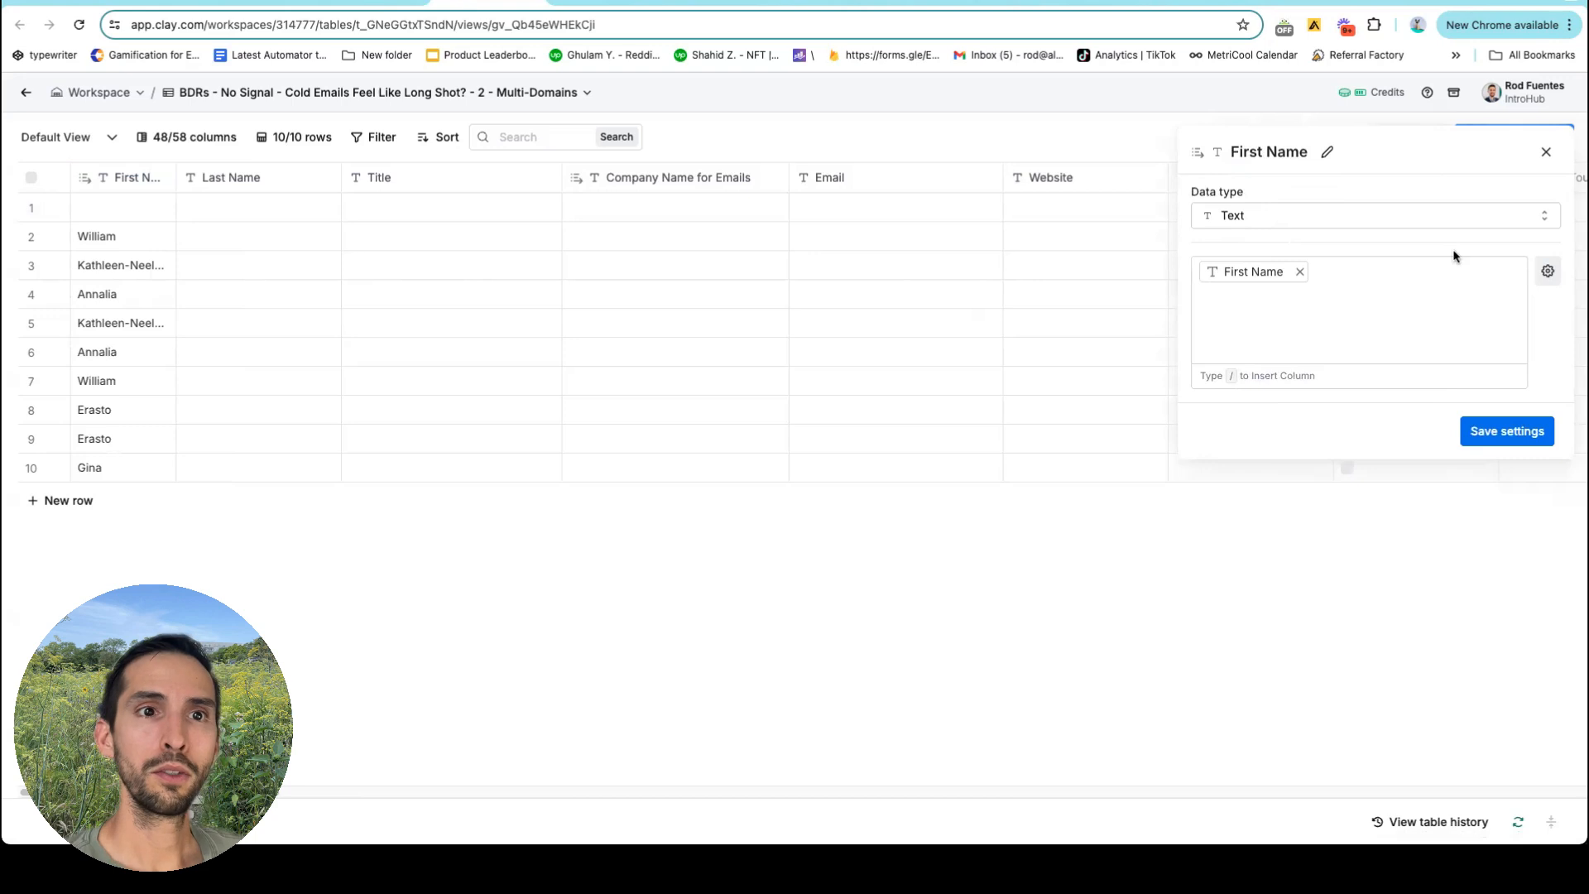
click(1546, 271)
click(1477, 387)
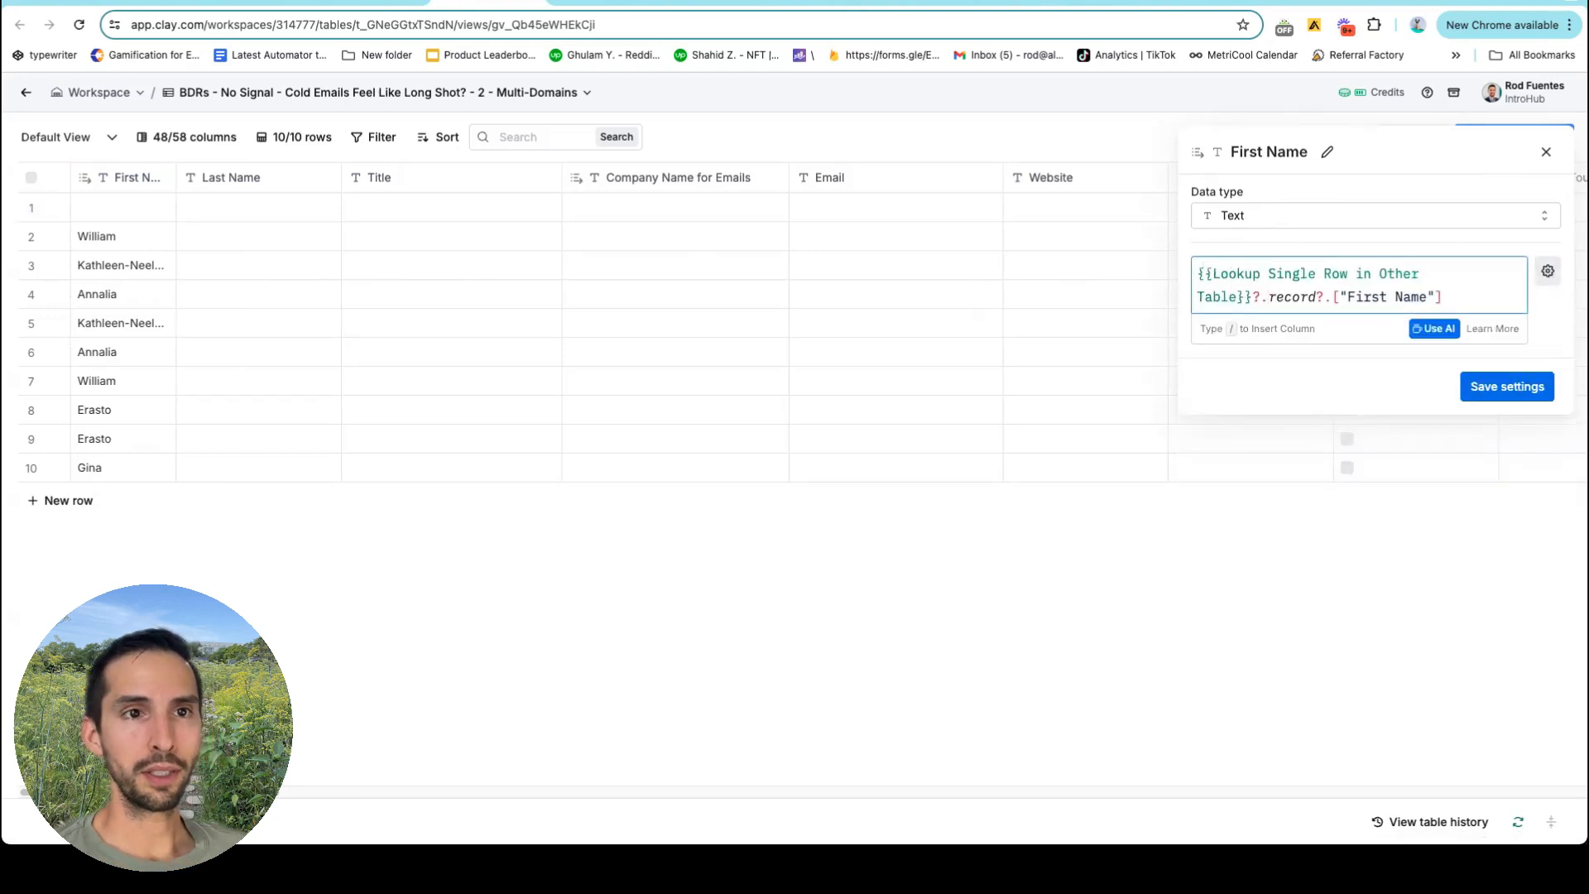
drag(1198, 274, 1444, 297)
click(1268, 297)
key(alt+Left)
key(alt+Left)
key(alt+Left)
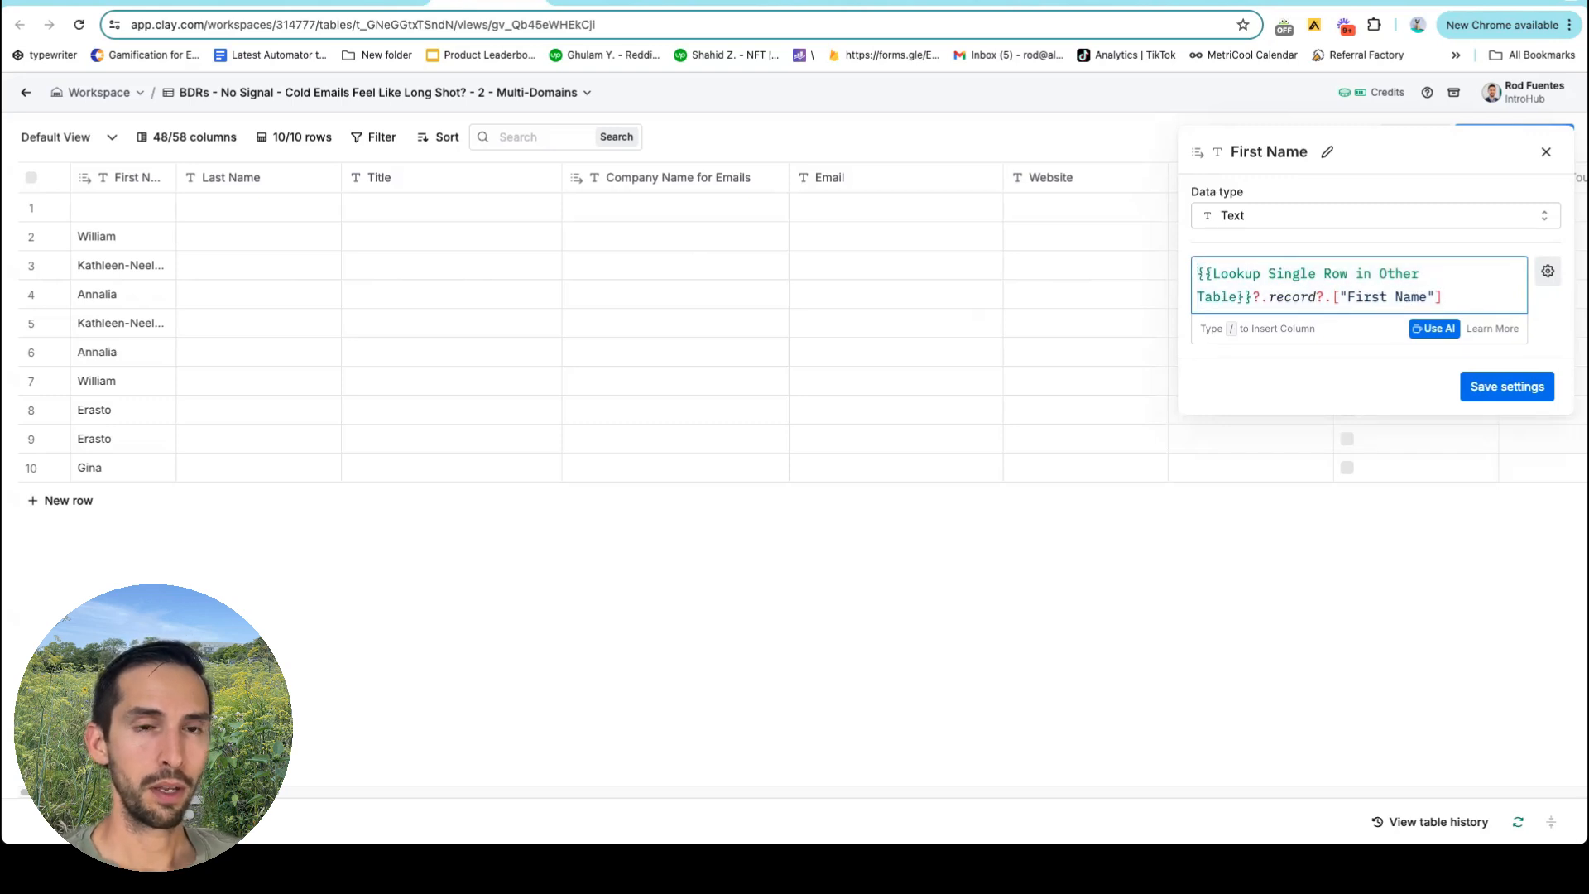
key(shift+Right)
key(shift+Right)
key(Right)
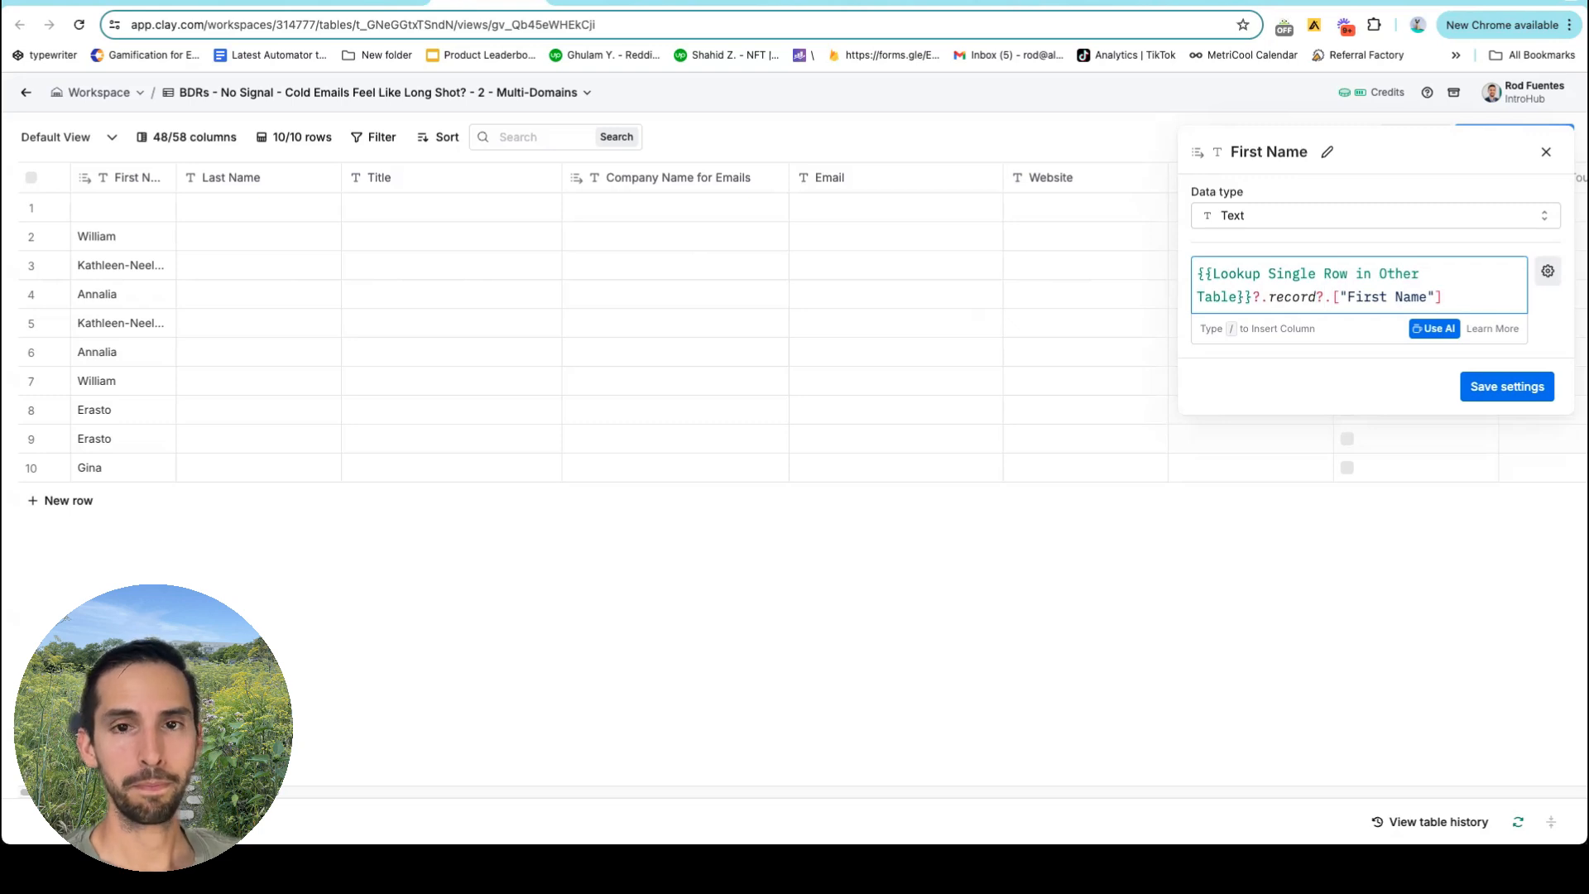
key(super+a)
key(ctrl+c)
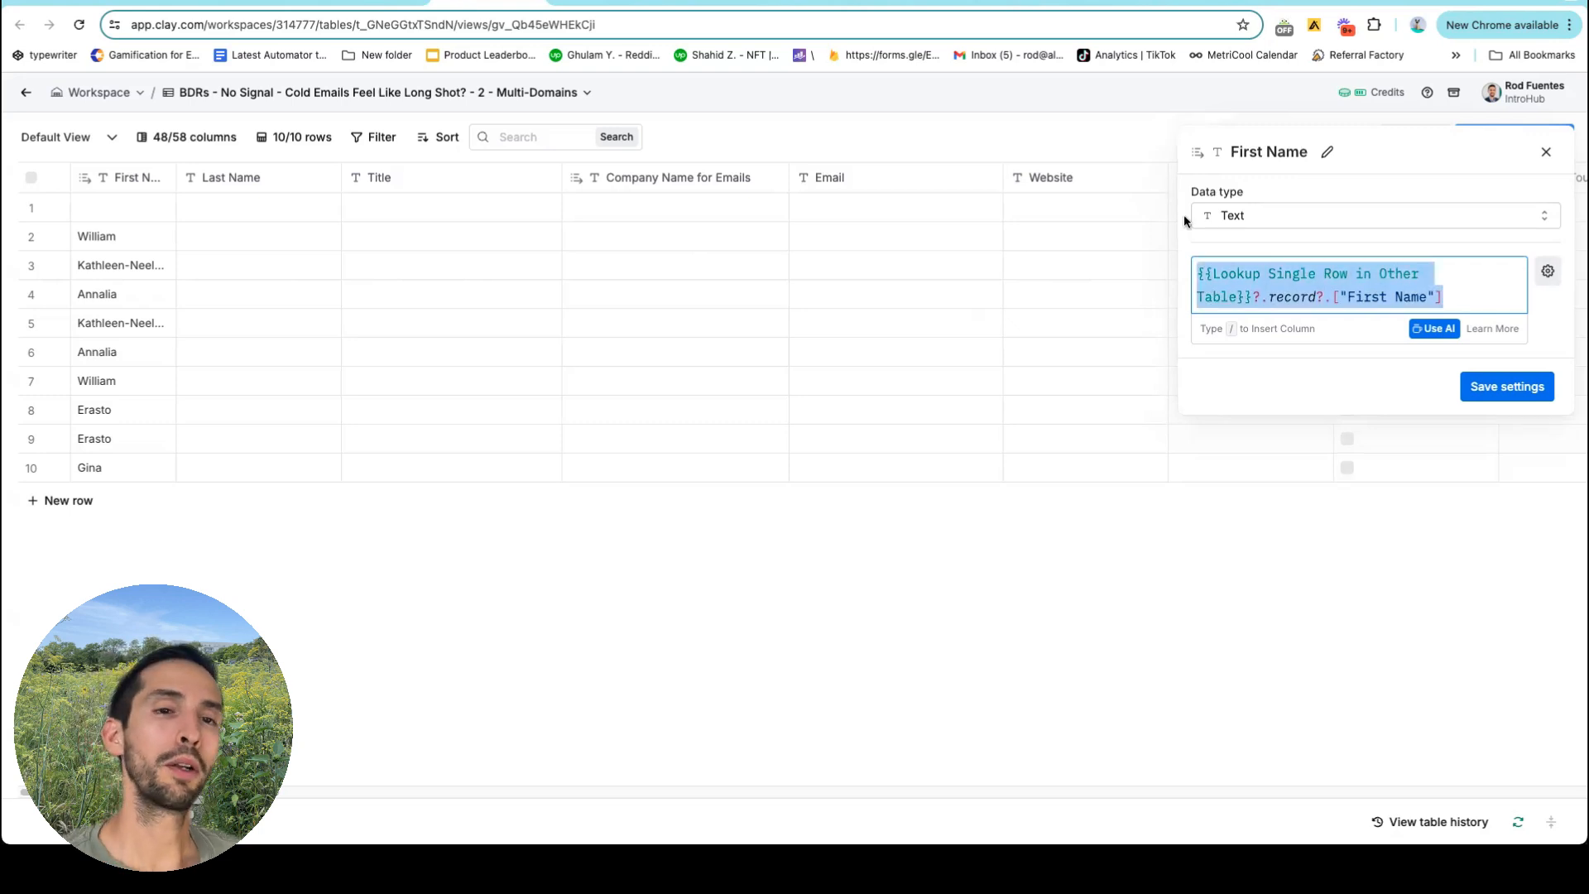
click(167, 209)
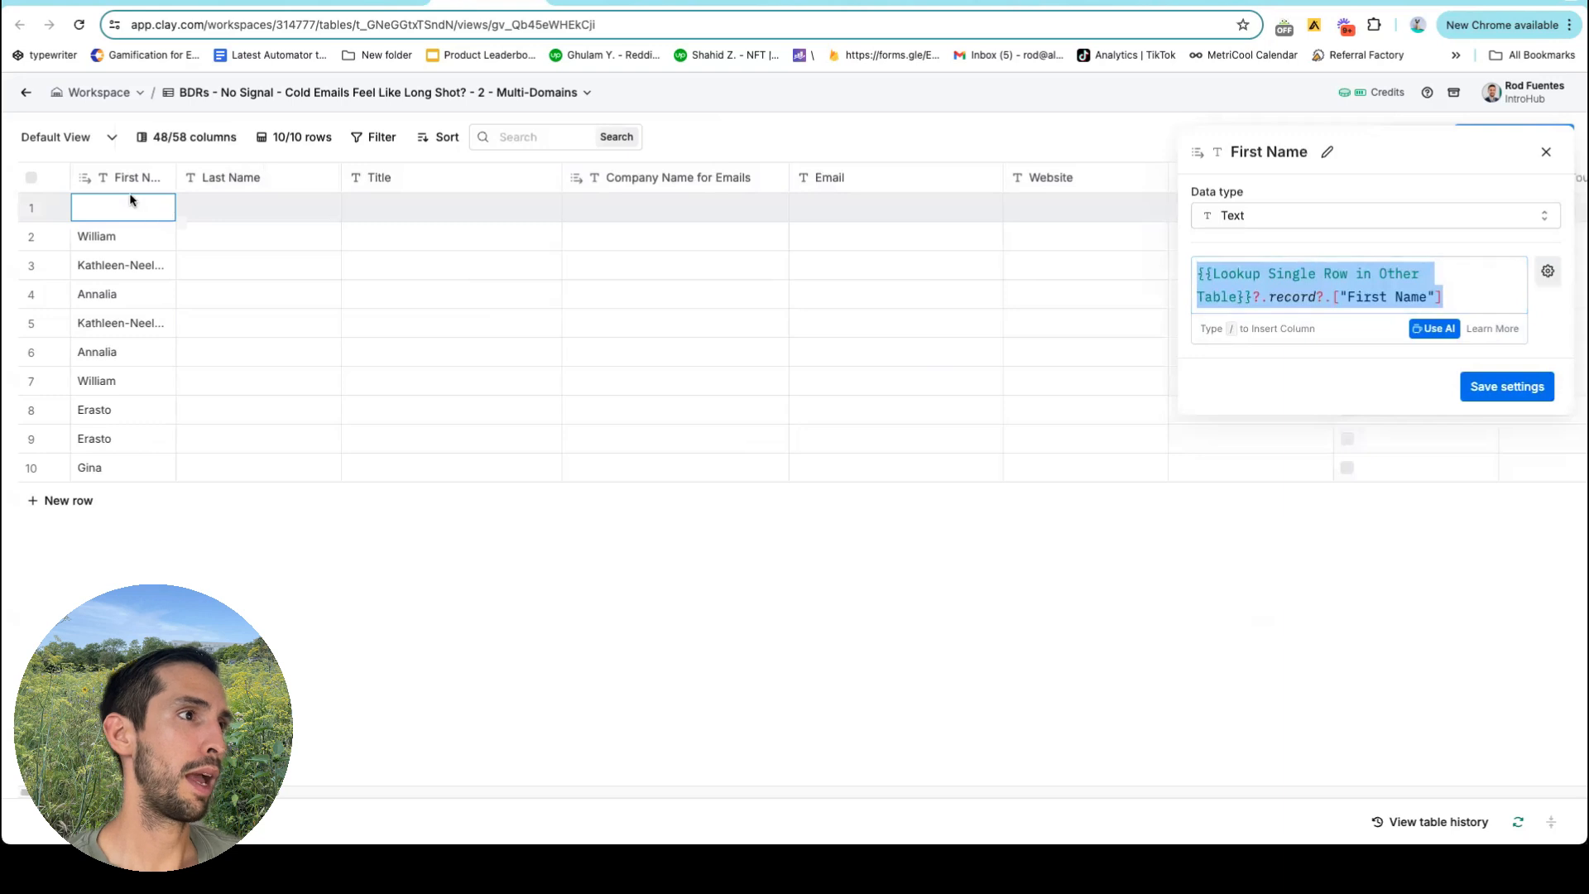
scroll(283, 230, right, 10)
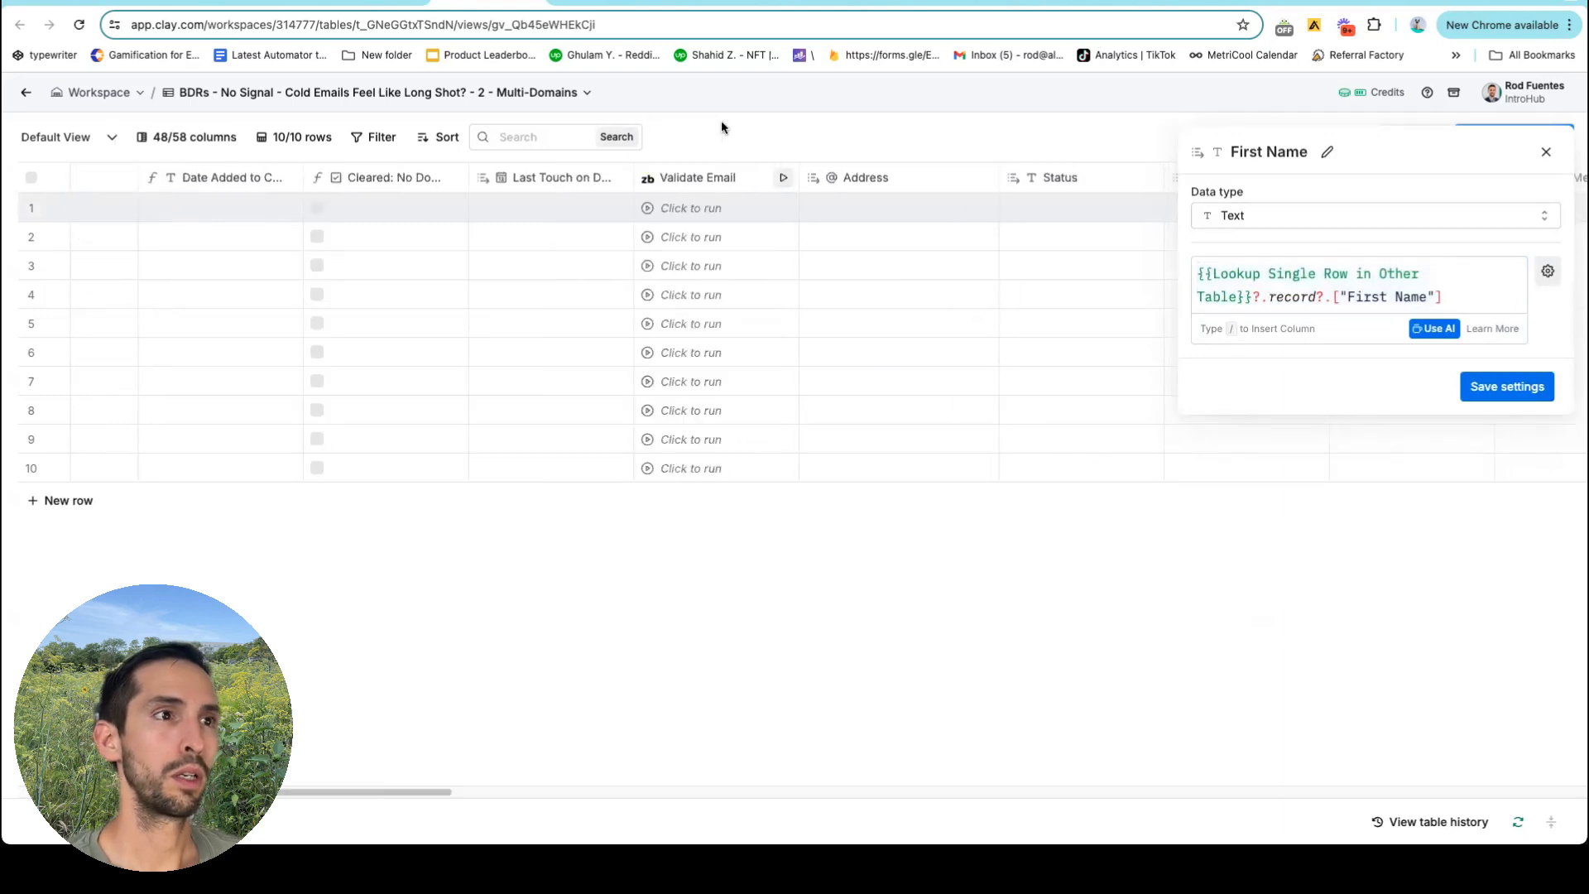
scroll(679, 208, left, 10)
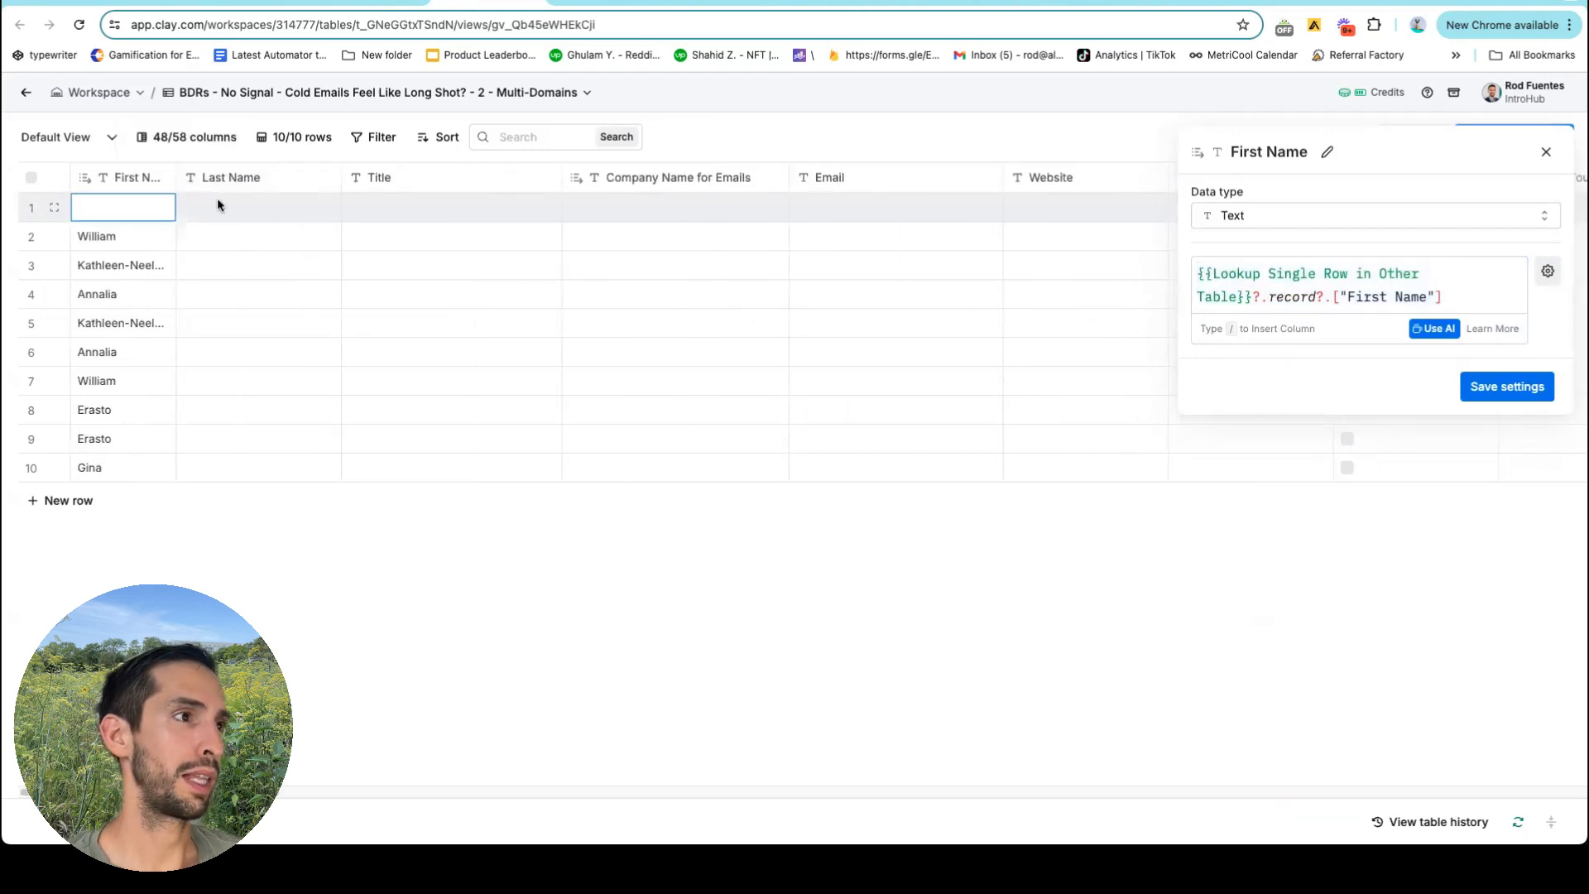
Paste the formula into Last Name, change the field to Last Name, and save.
click(229, 177)
click(284, 248)
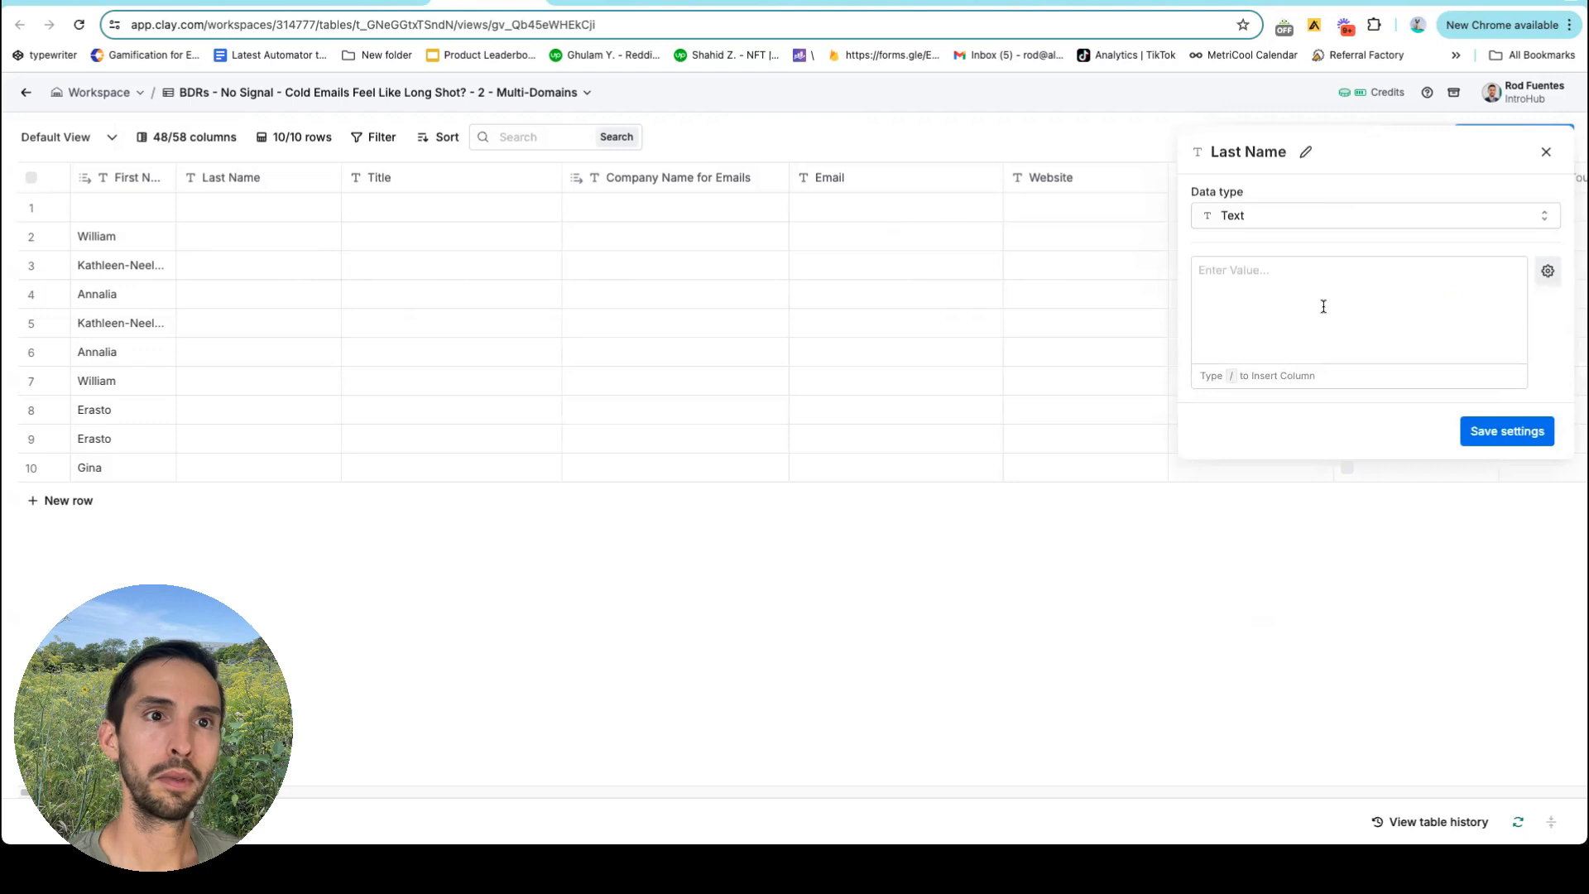
click(1547, 270)
click(1481, 379)
click(1299, 273)
key(ctrl+v)
double_click(1366, 296)
text(Last)
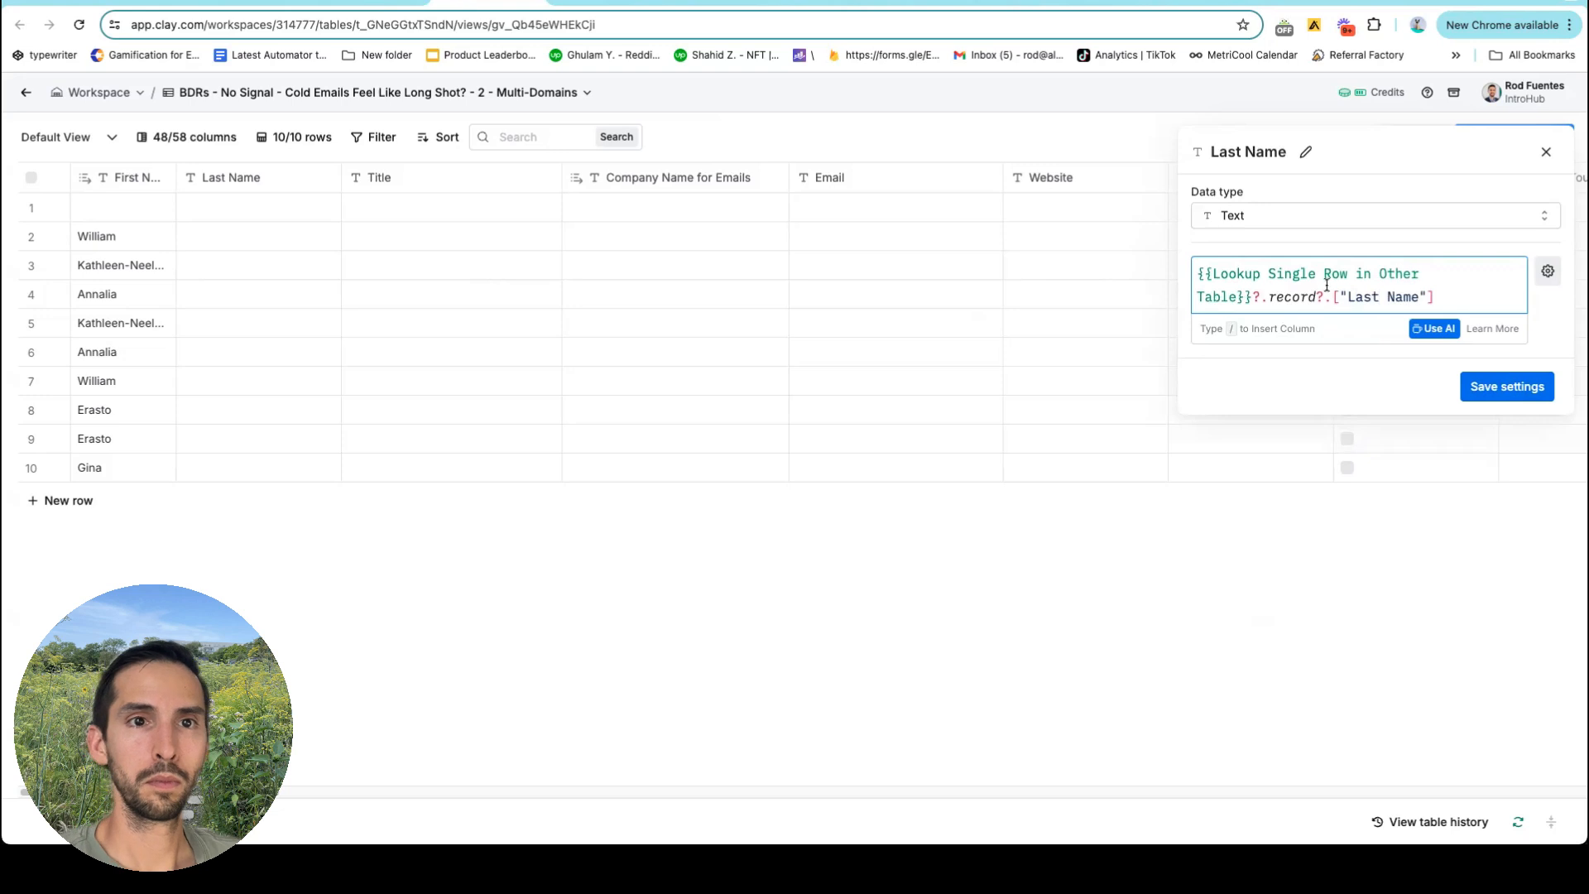
click(1514, 385)
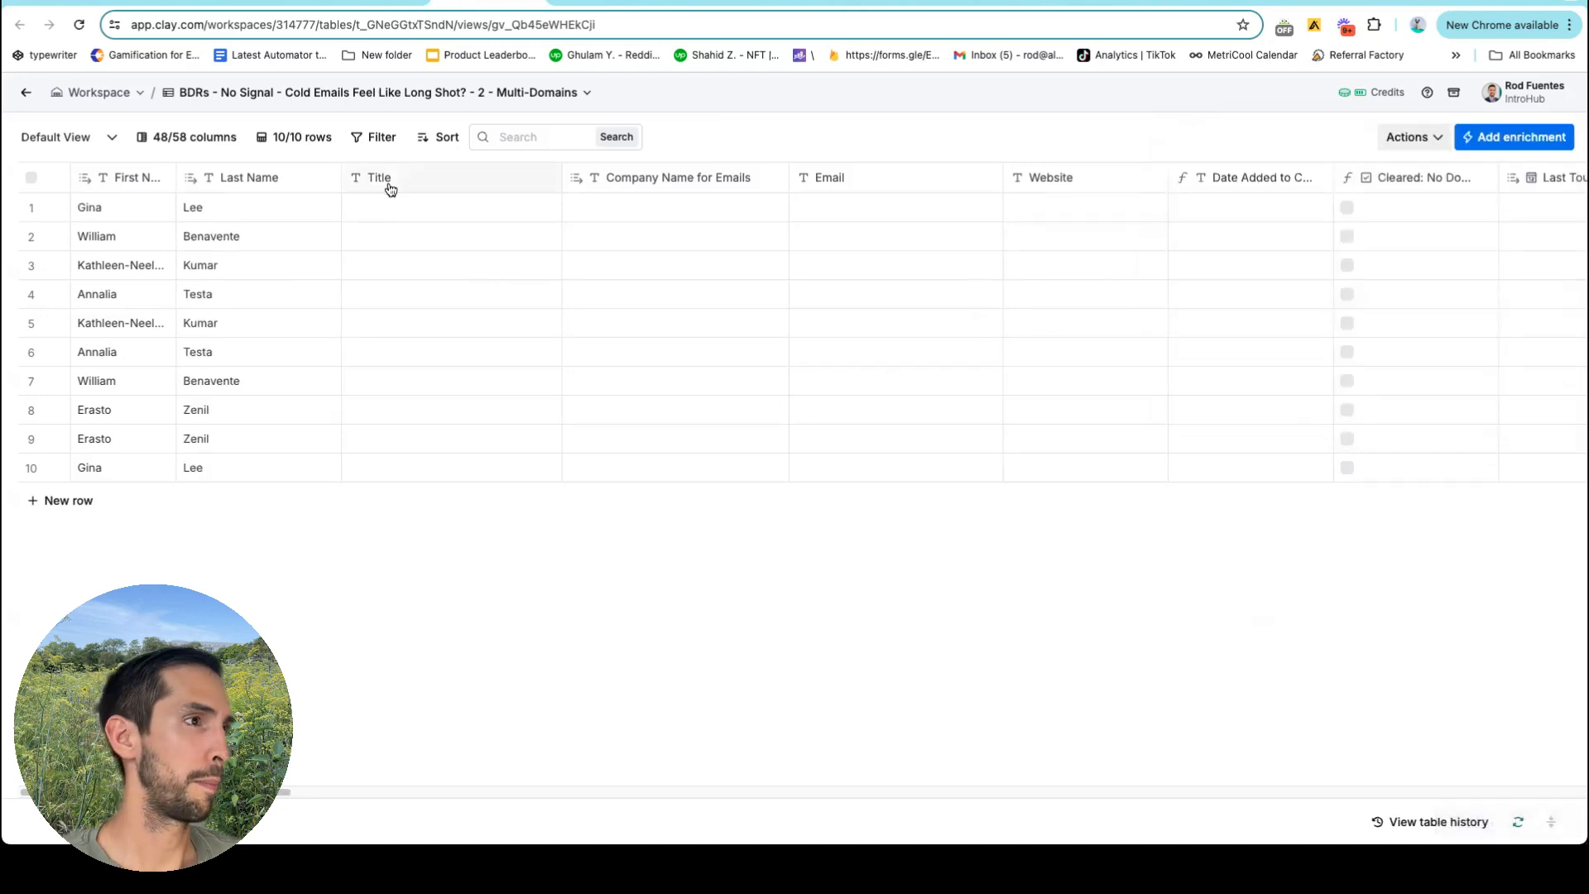
Make Title a formula referencing the lookup record's Title field and save it.
click(420, 177)
click(429, 239)
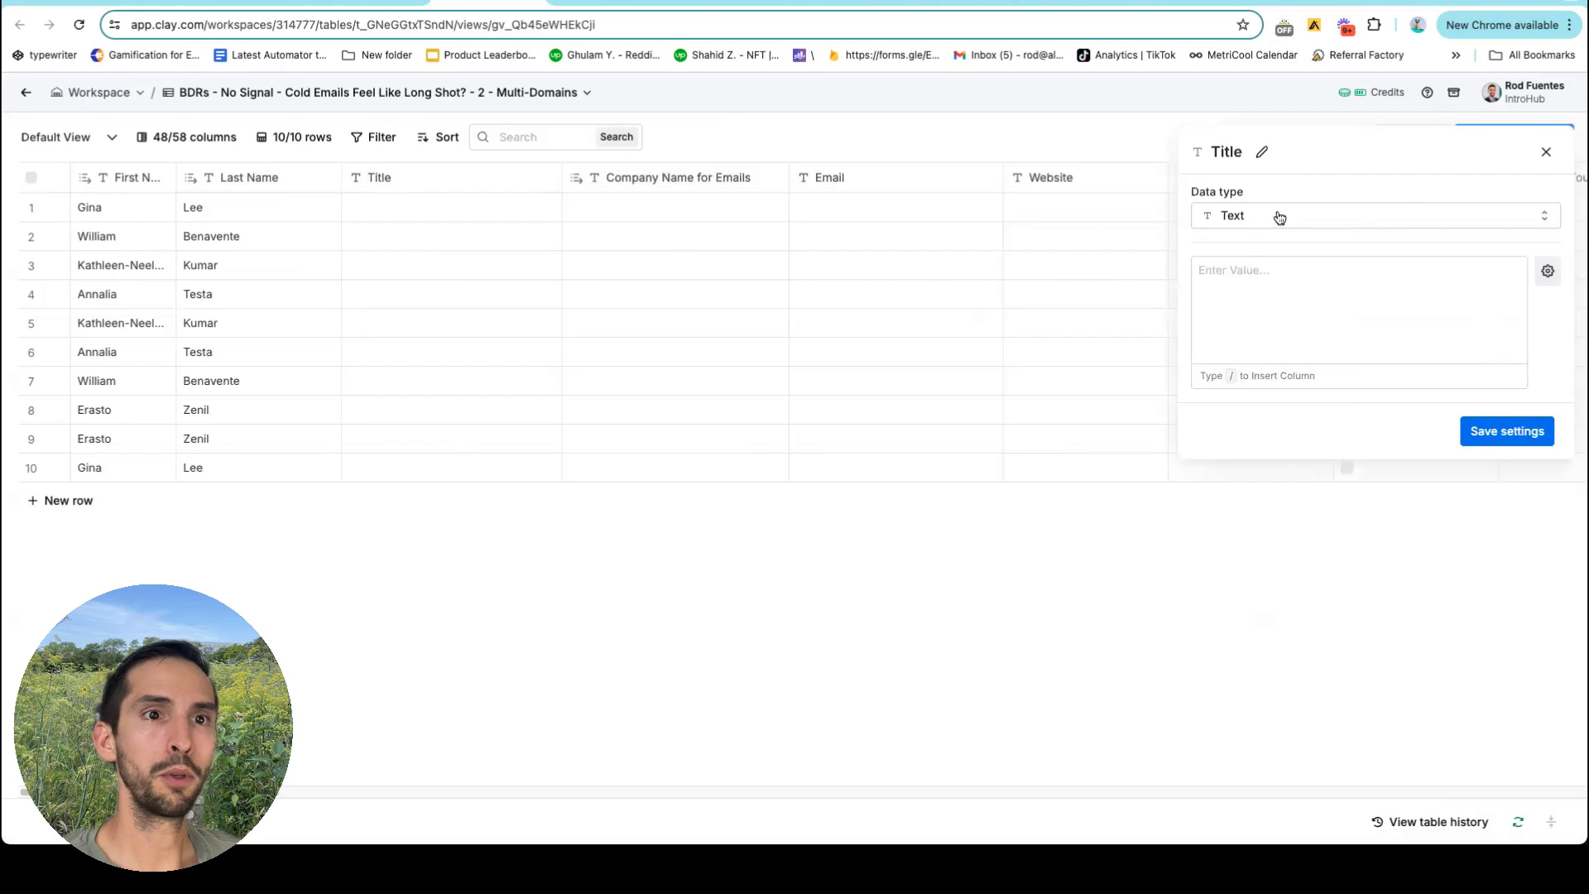
click(1547, 271)
click(1452, 399)
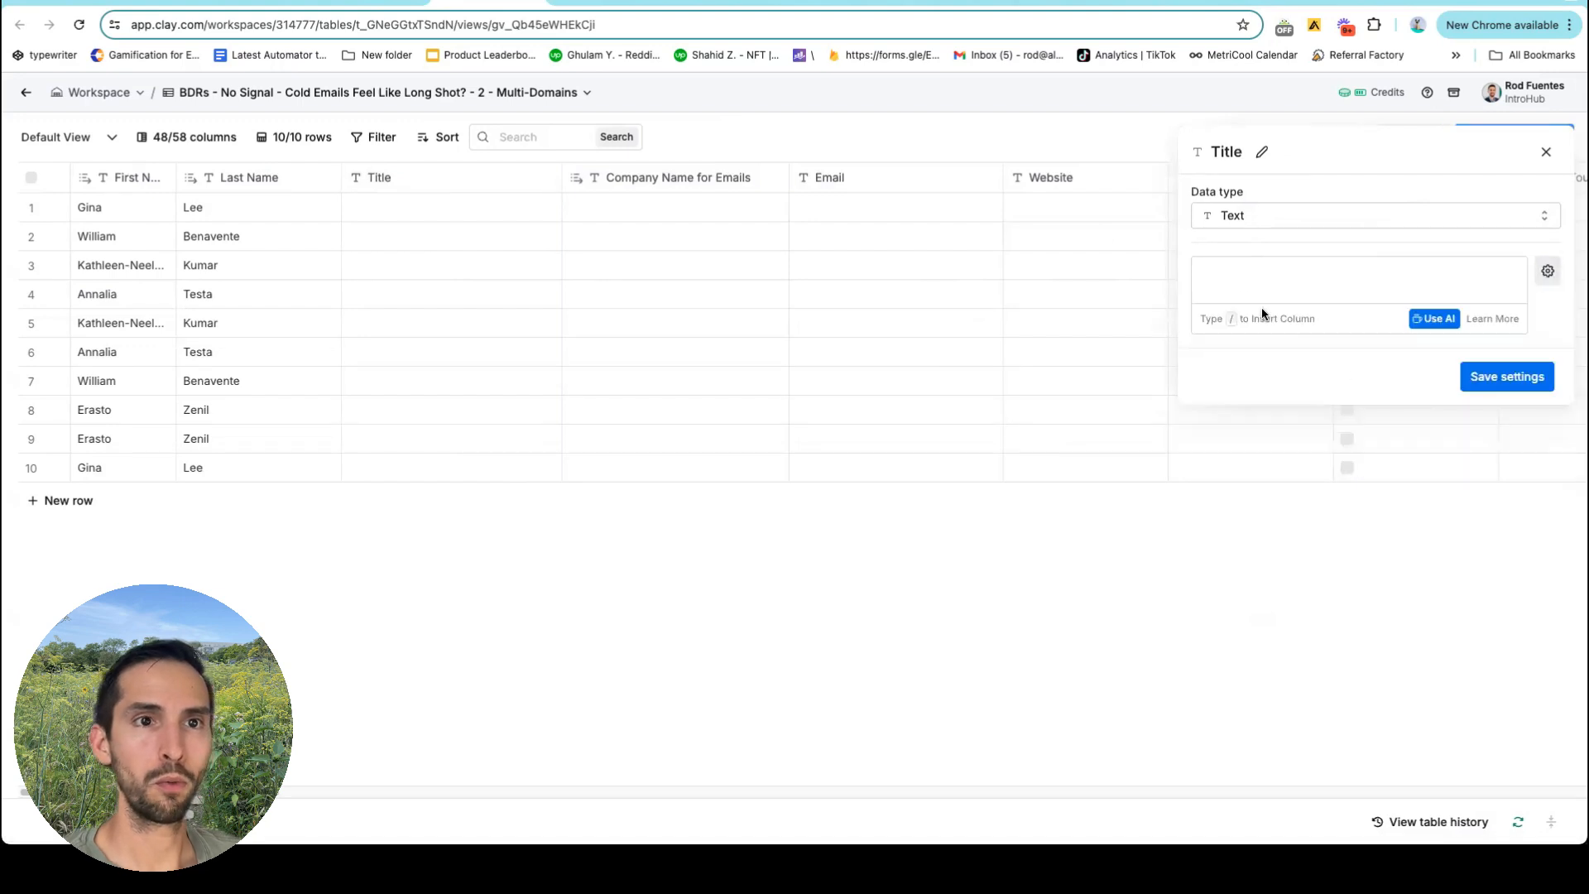
text({{Lookup Single Row in Other Table}}?.record?.["First Name"])
double_click(1410, 297)
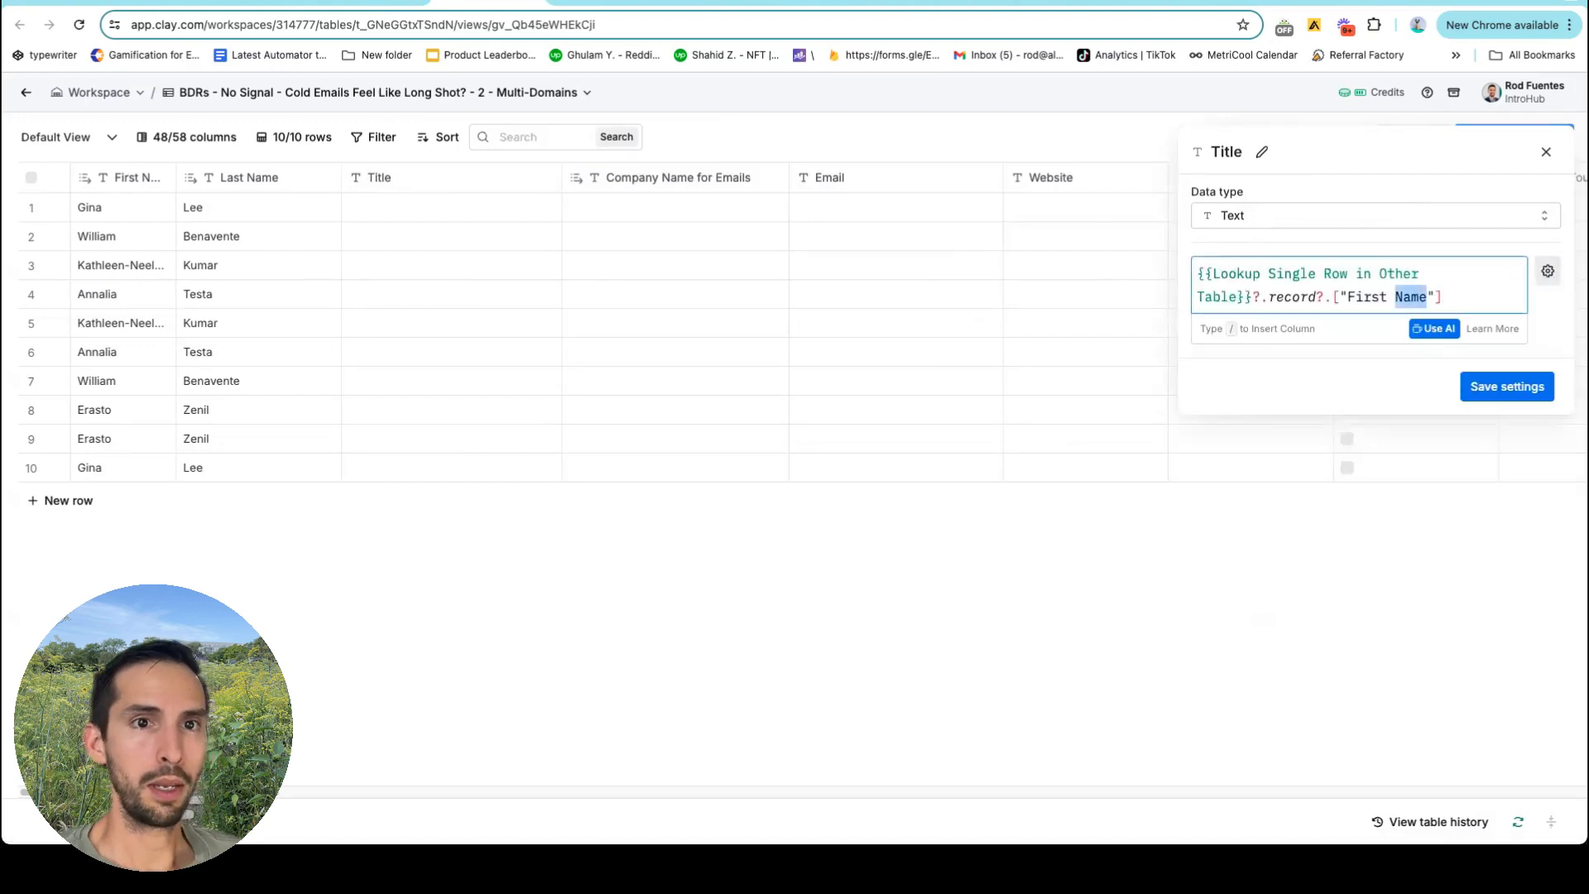
key(ctrl+shift+Left)
key(BackSpace)
text(Title)
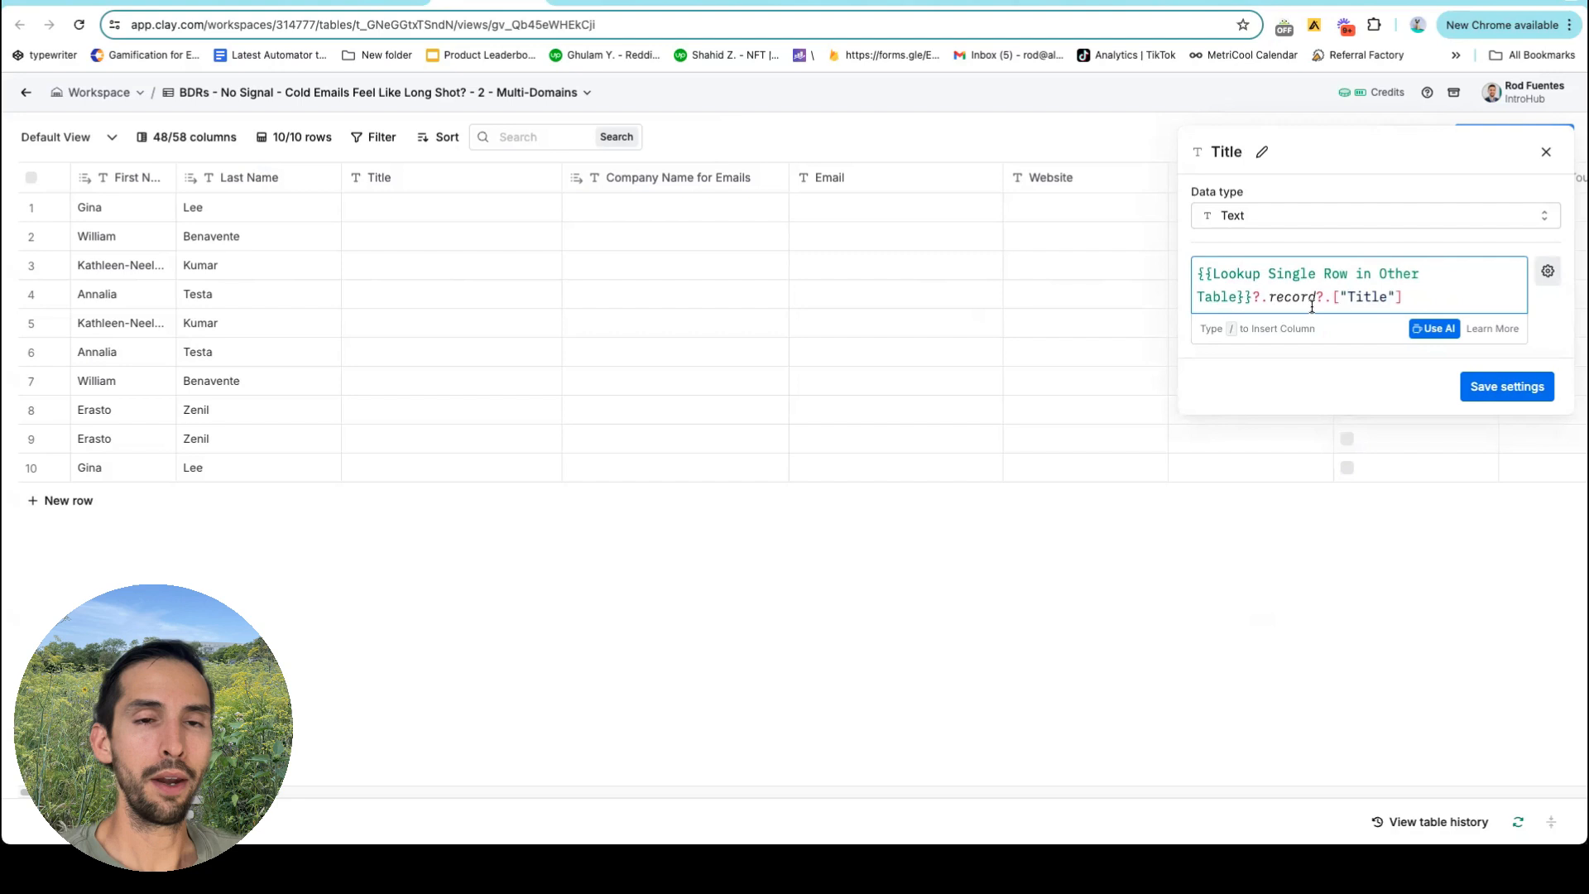
click(1481, 387)
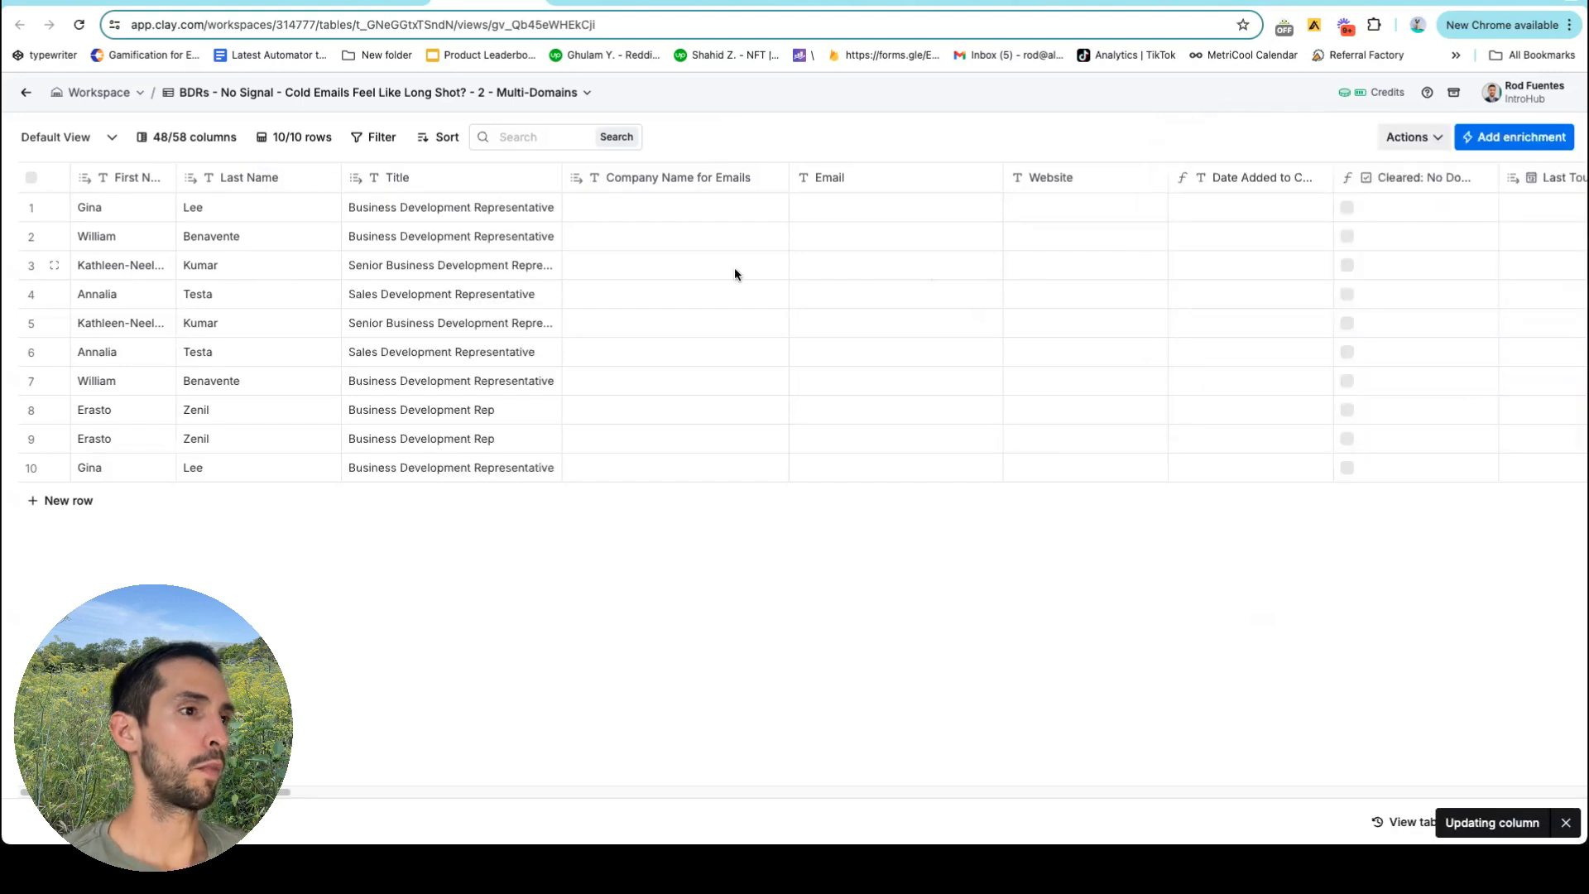
scroll(733, 267, right, 3)
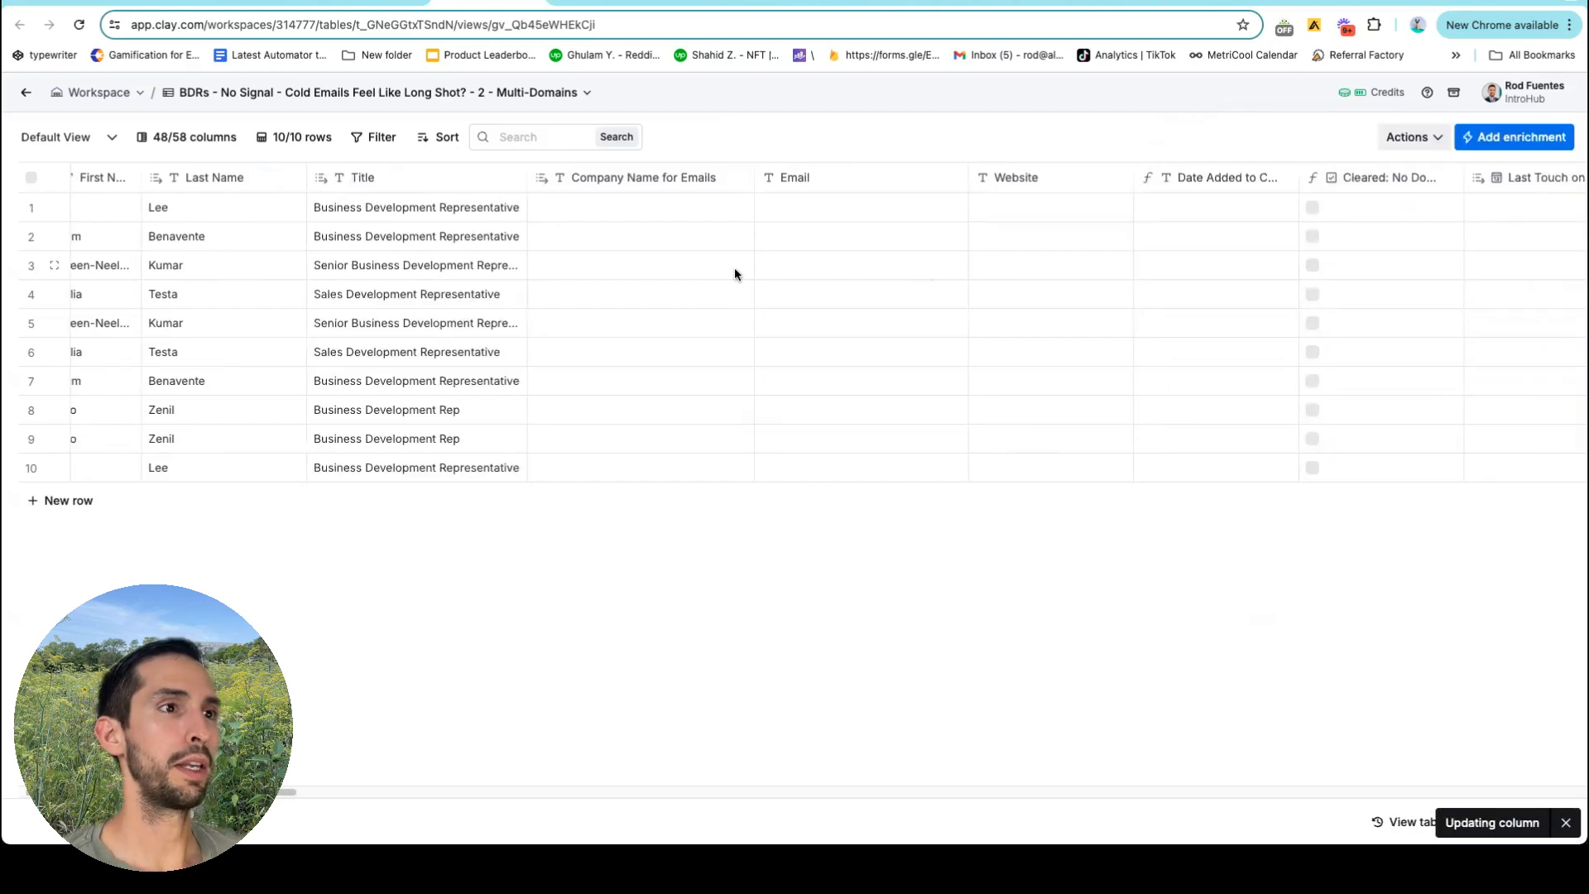
Switch Company Name for Emails to a formula value and close the settings panel.
click(615, 181)
click(655, 246)
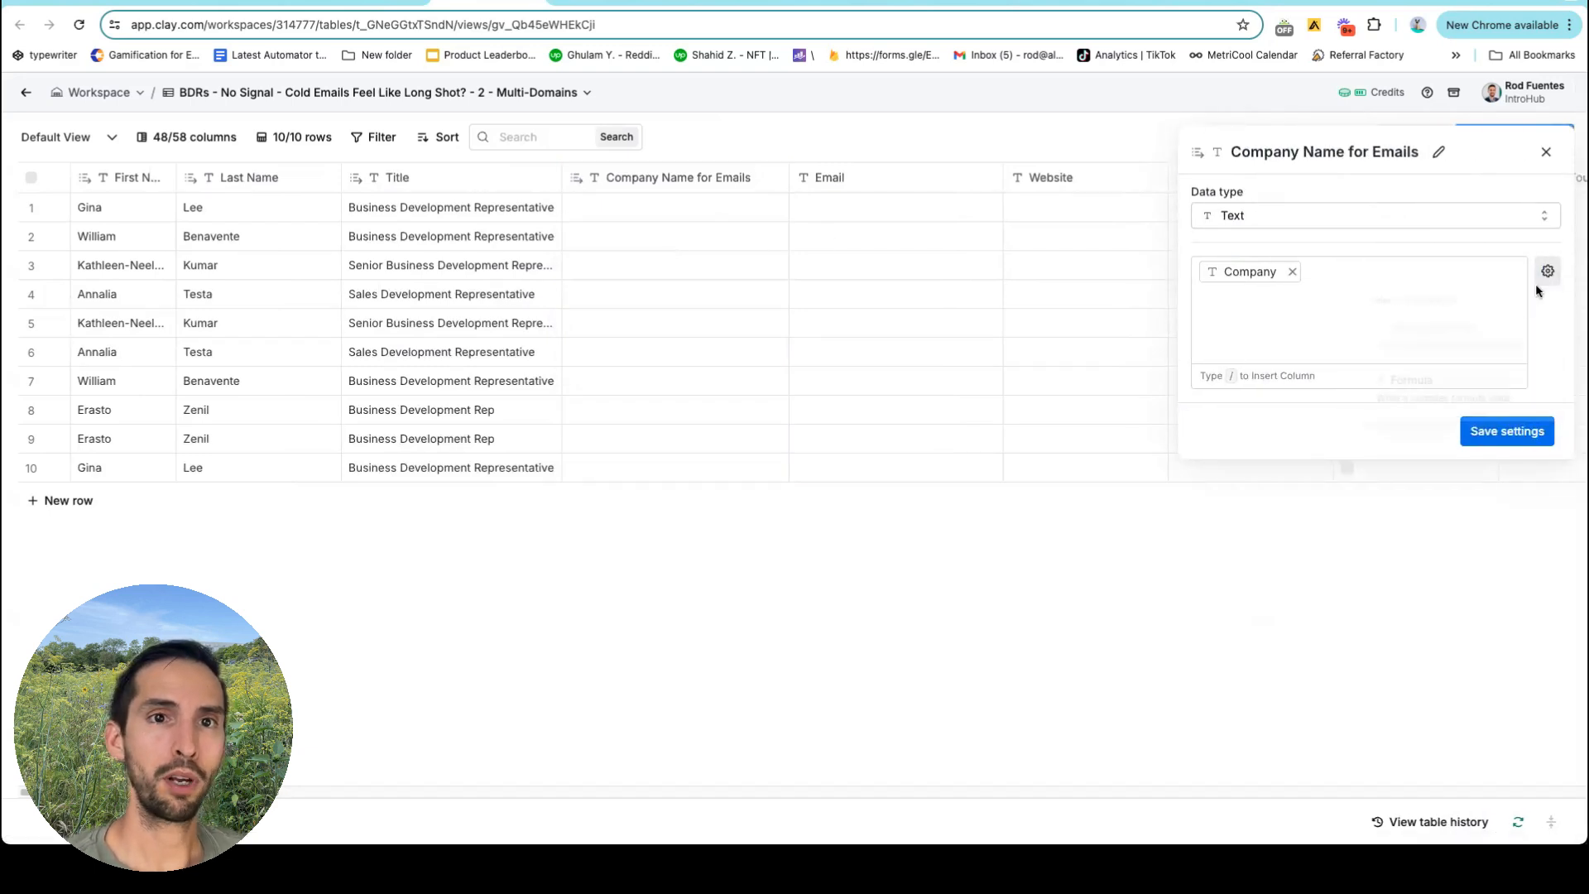
click(1458, 390)
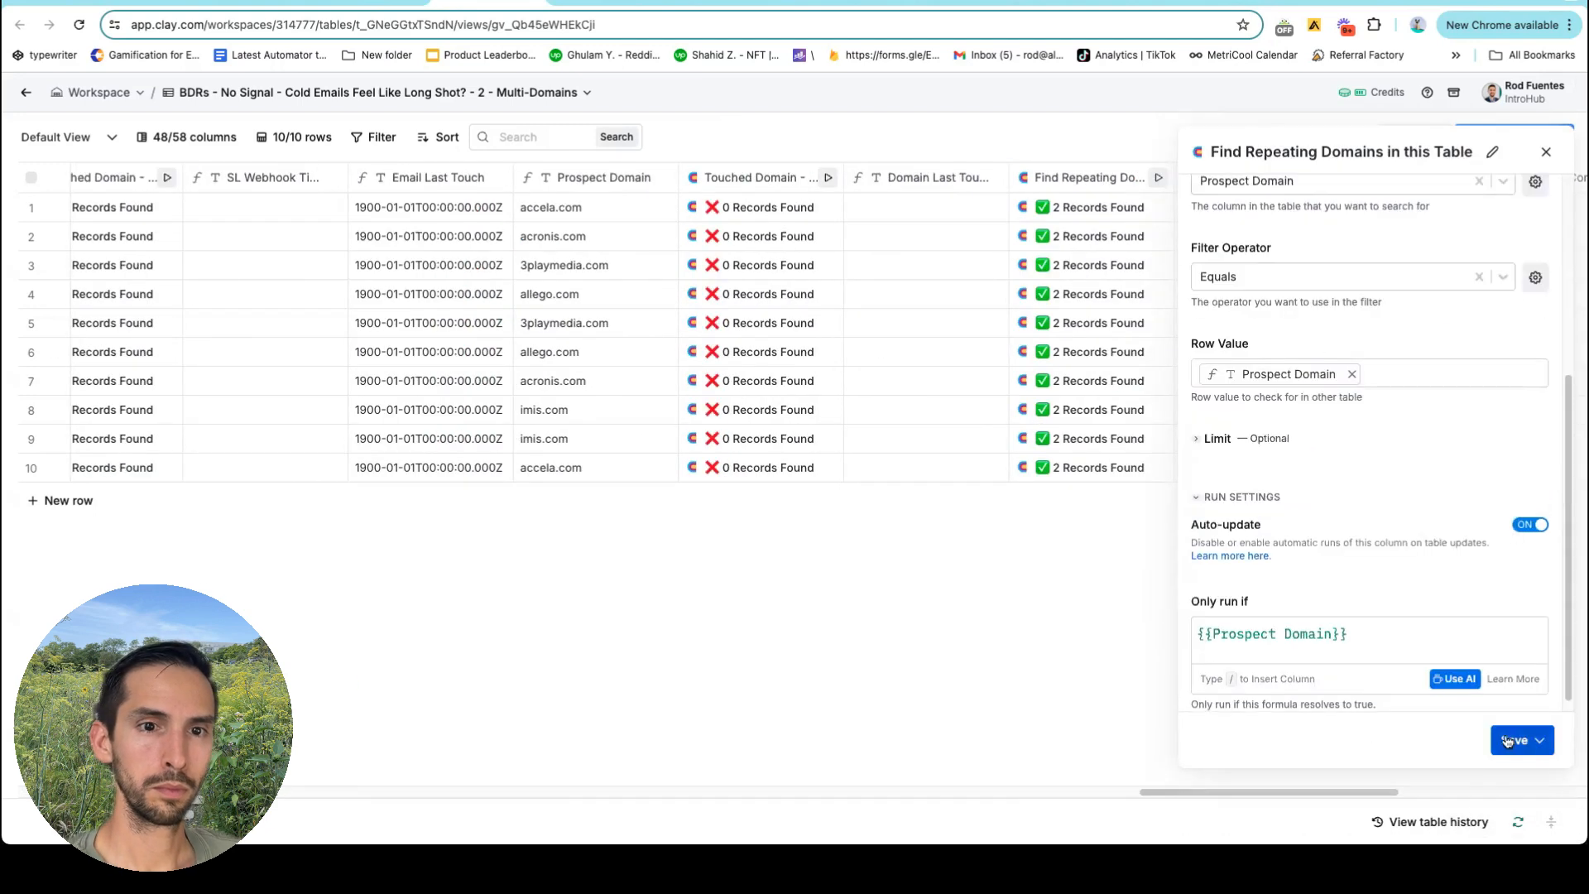
click(1506, 740)
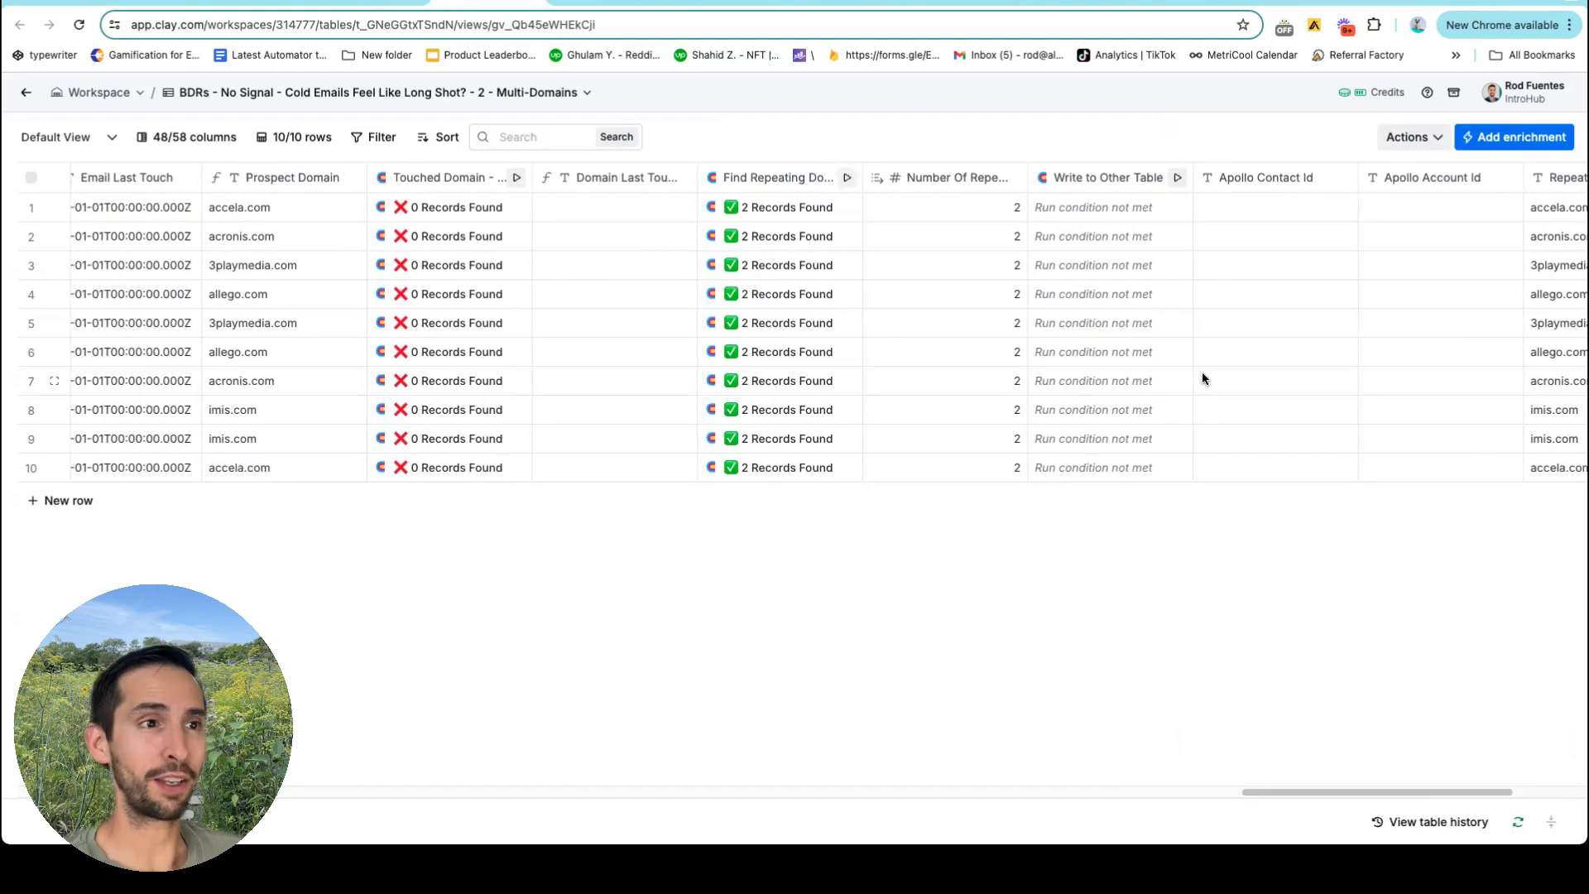
scroll(1000, 413, left, 10)
scroll(990, 407, left, 15)
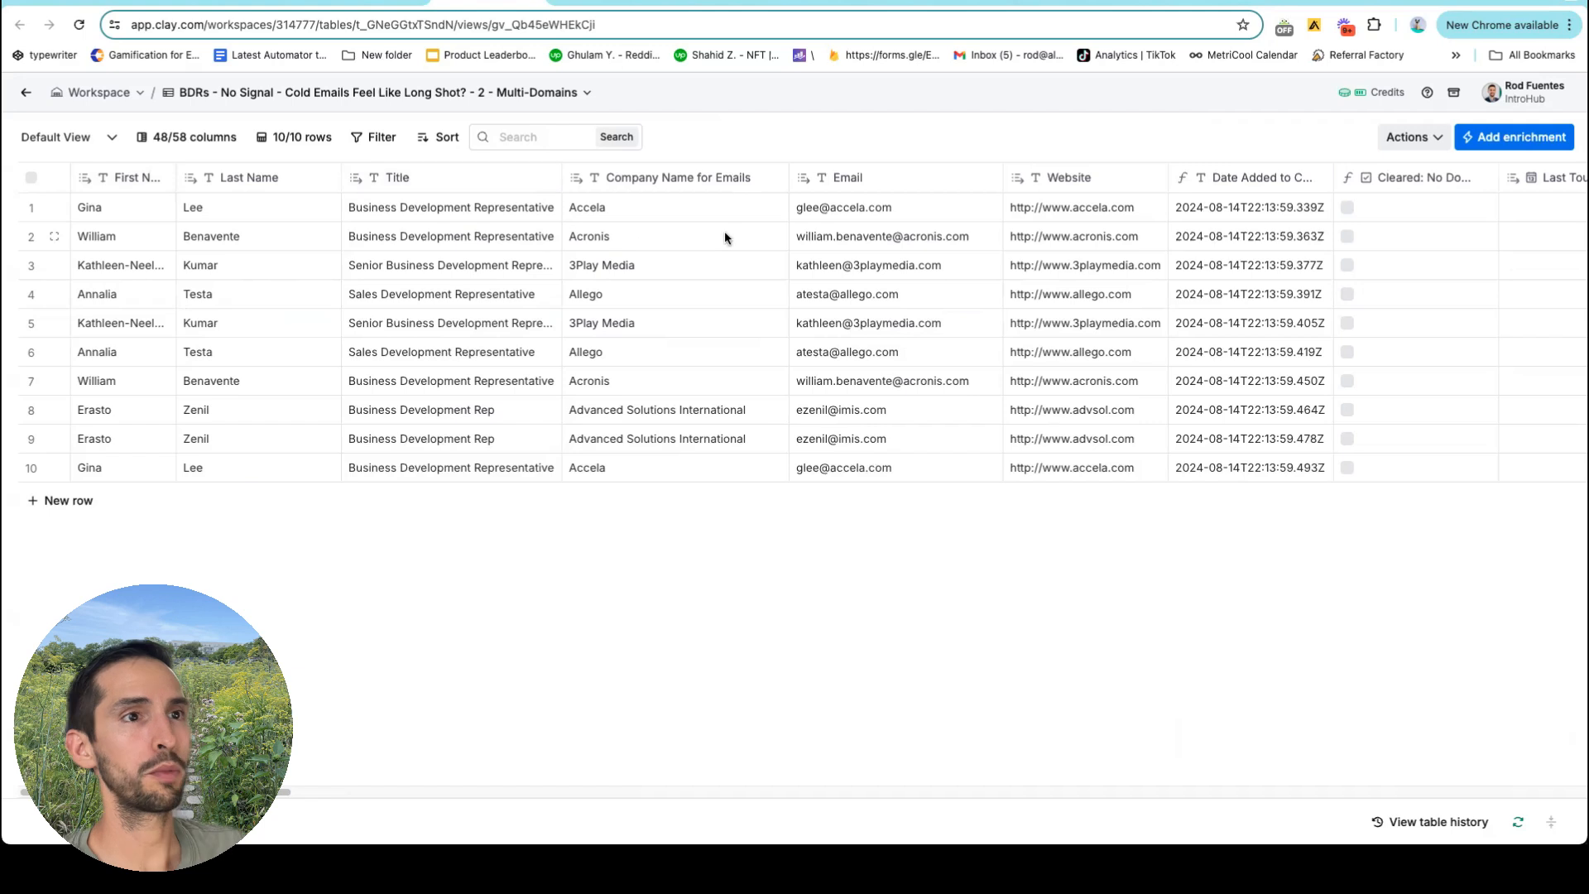
Sort the table A → Z by the Company field.
scroll(762, 230, right, 5)
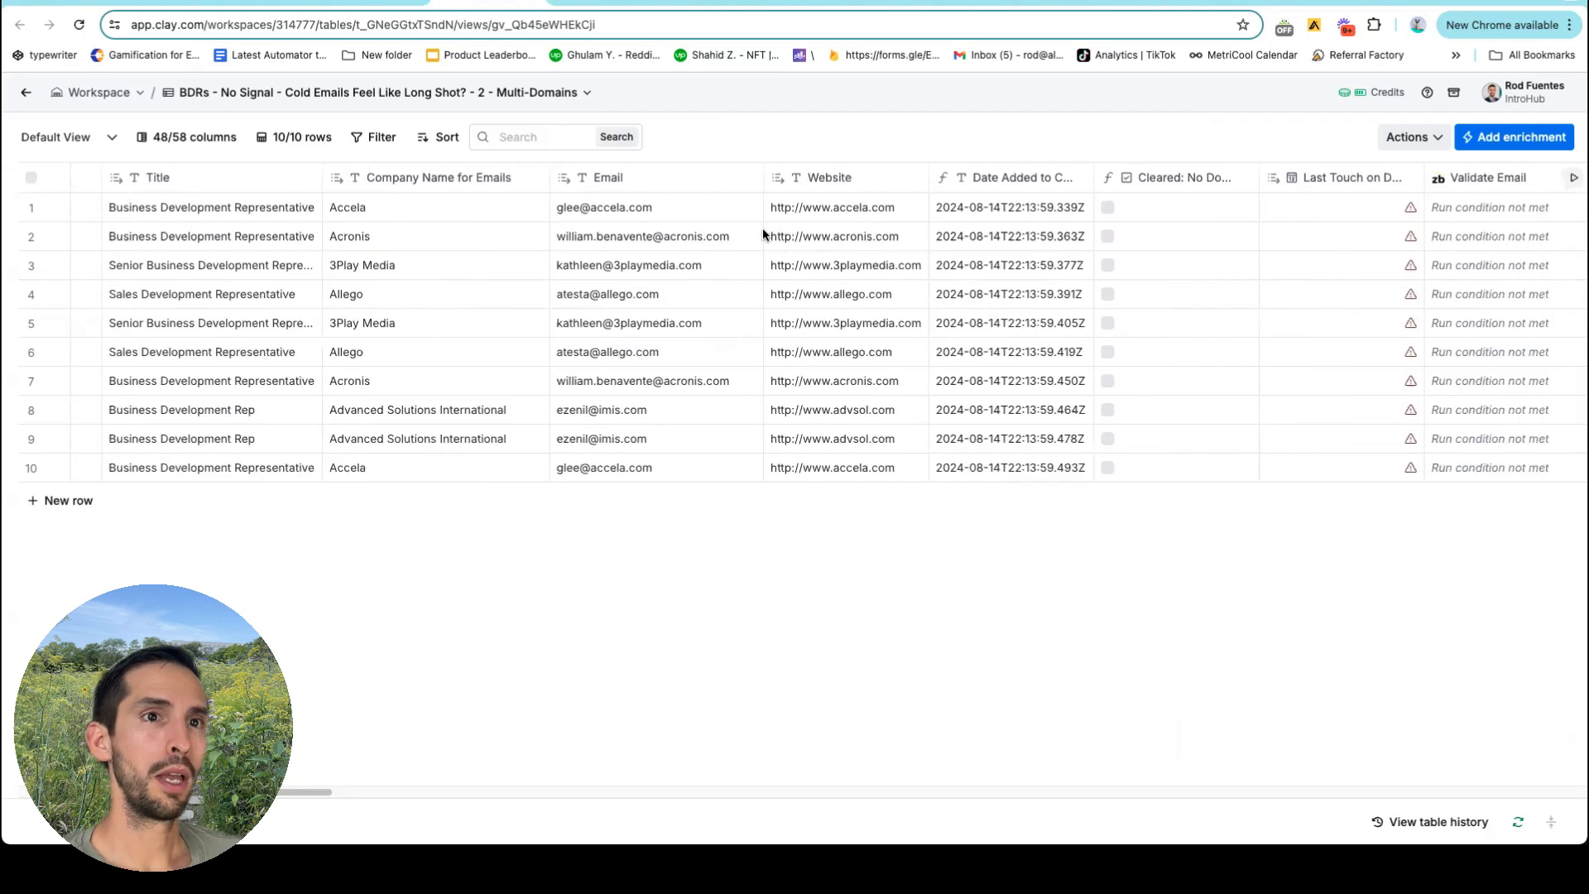
scroll(762, 227, right, 3)
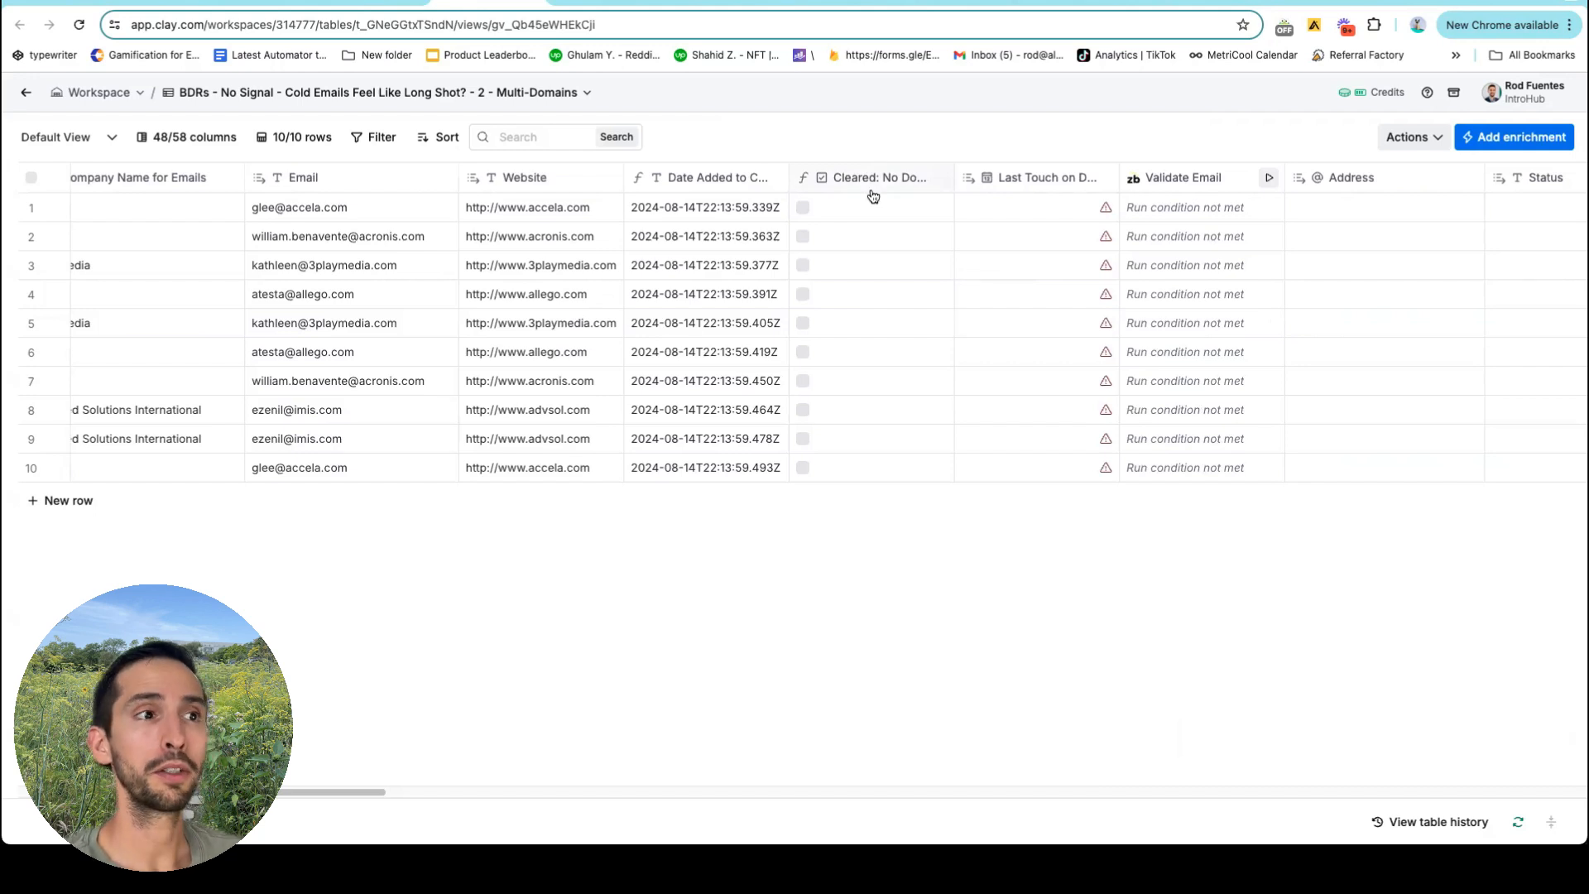
click(427, 141)
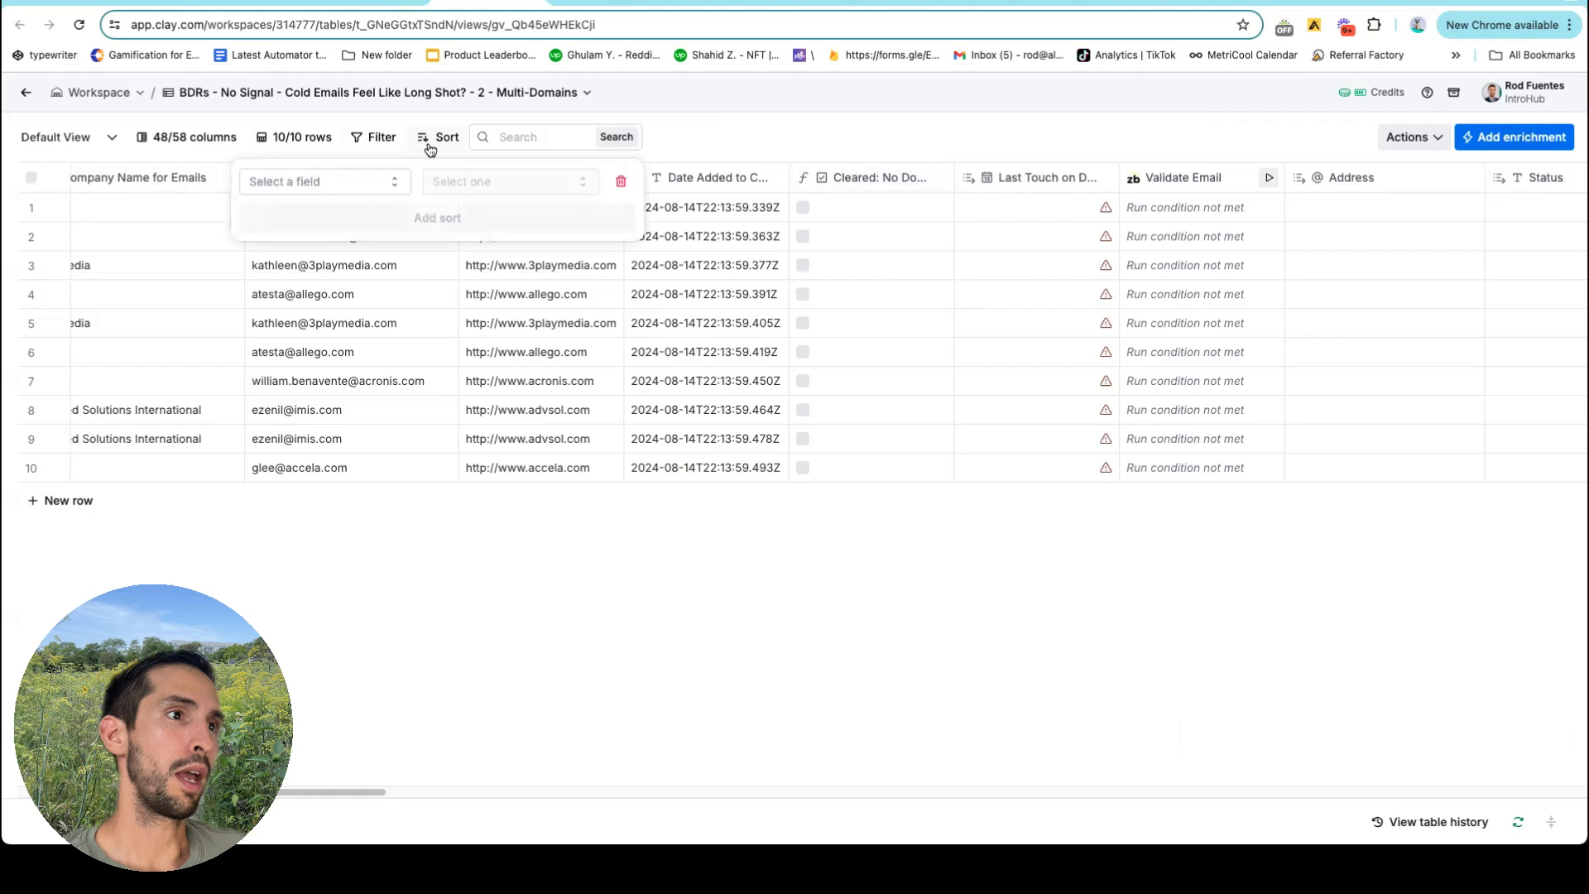
click(391, 186)
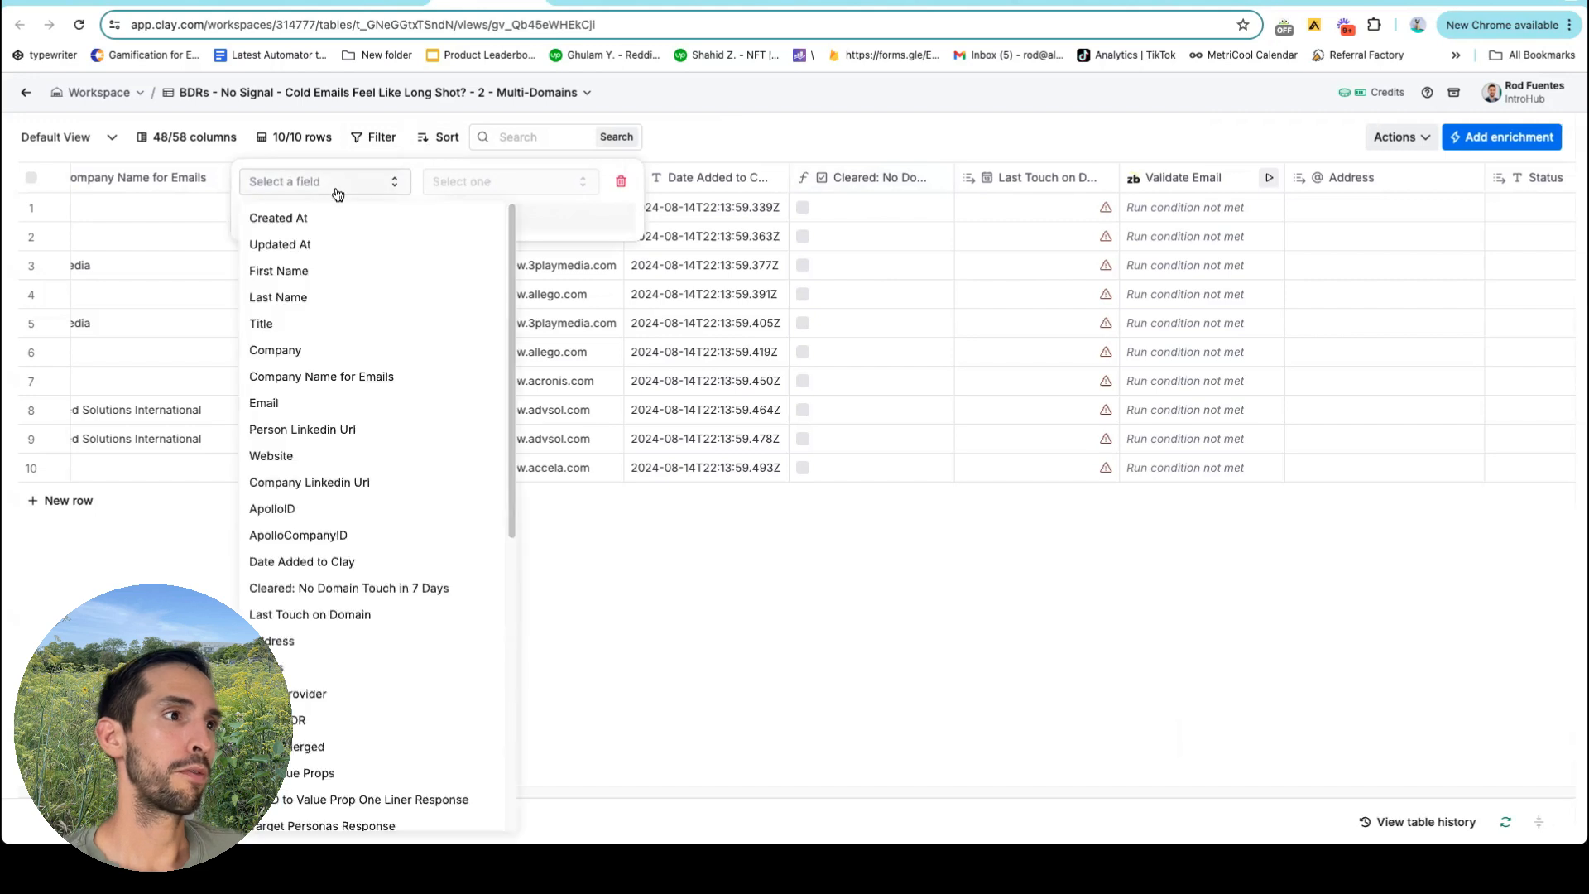
click(379, 352)
click(786, 93)
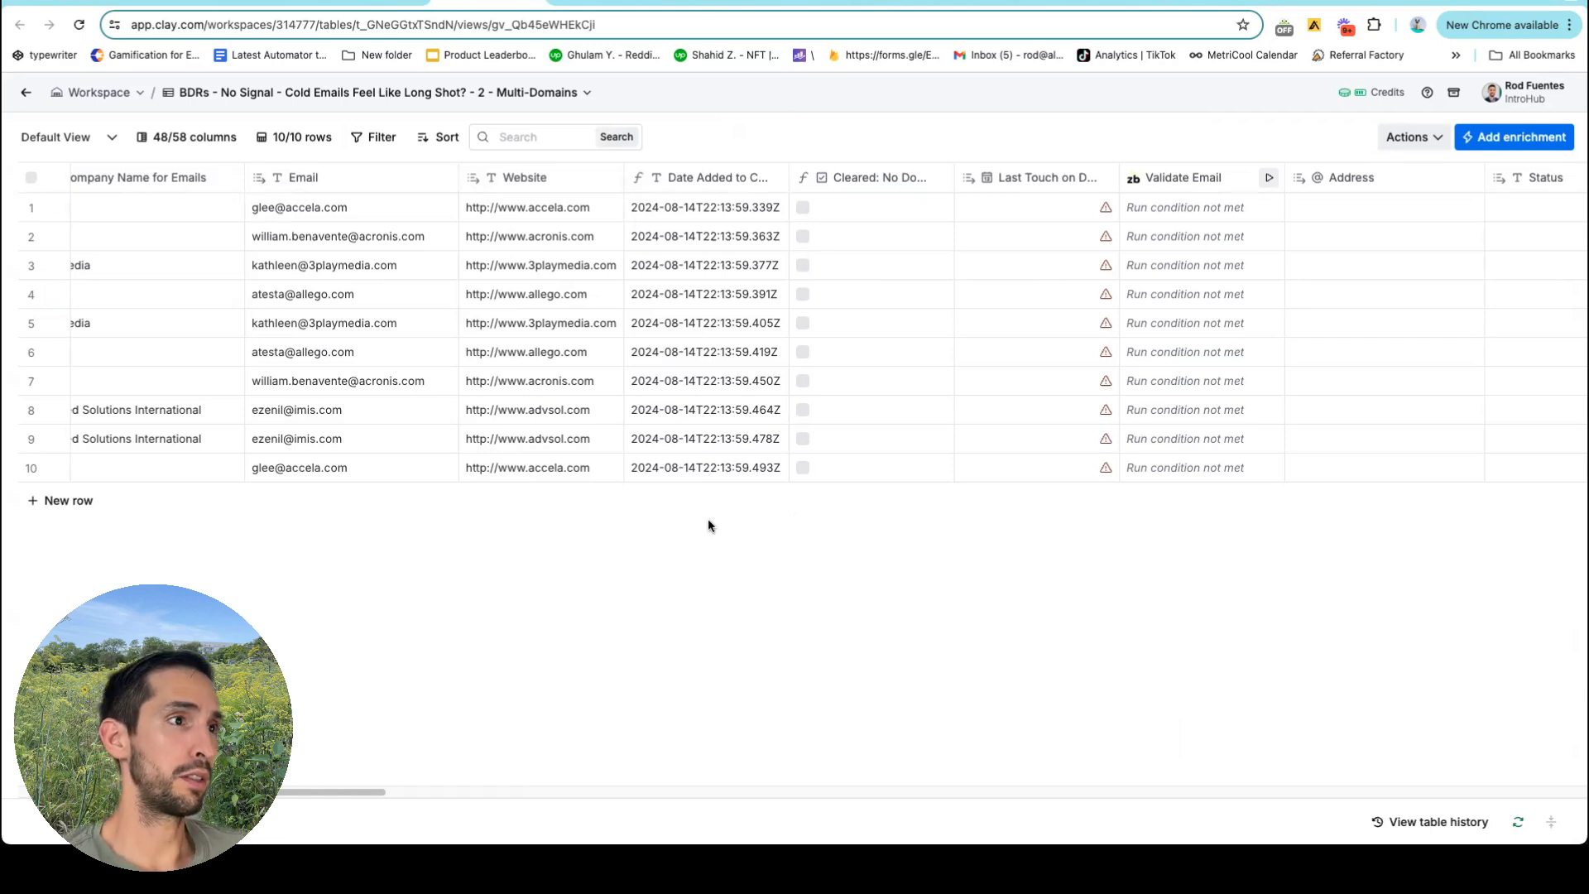
scroll(762, 383, right, 15)
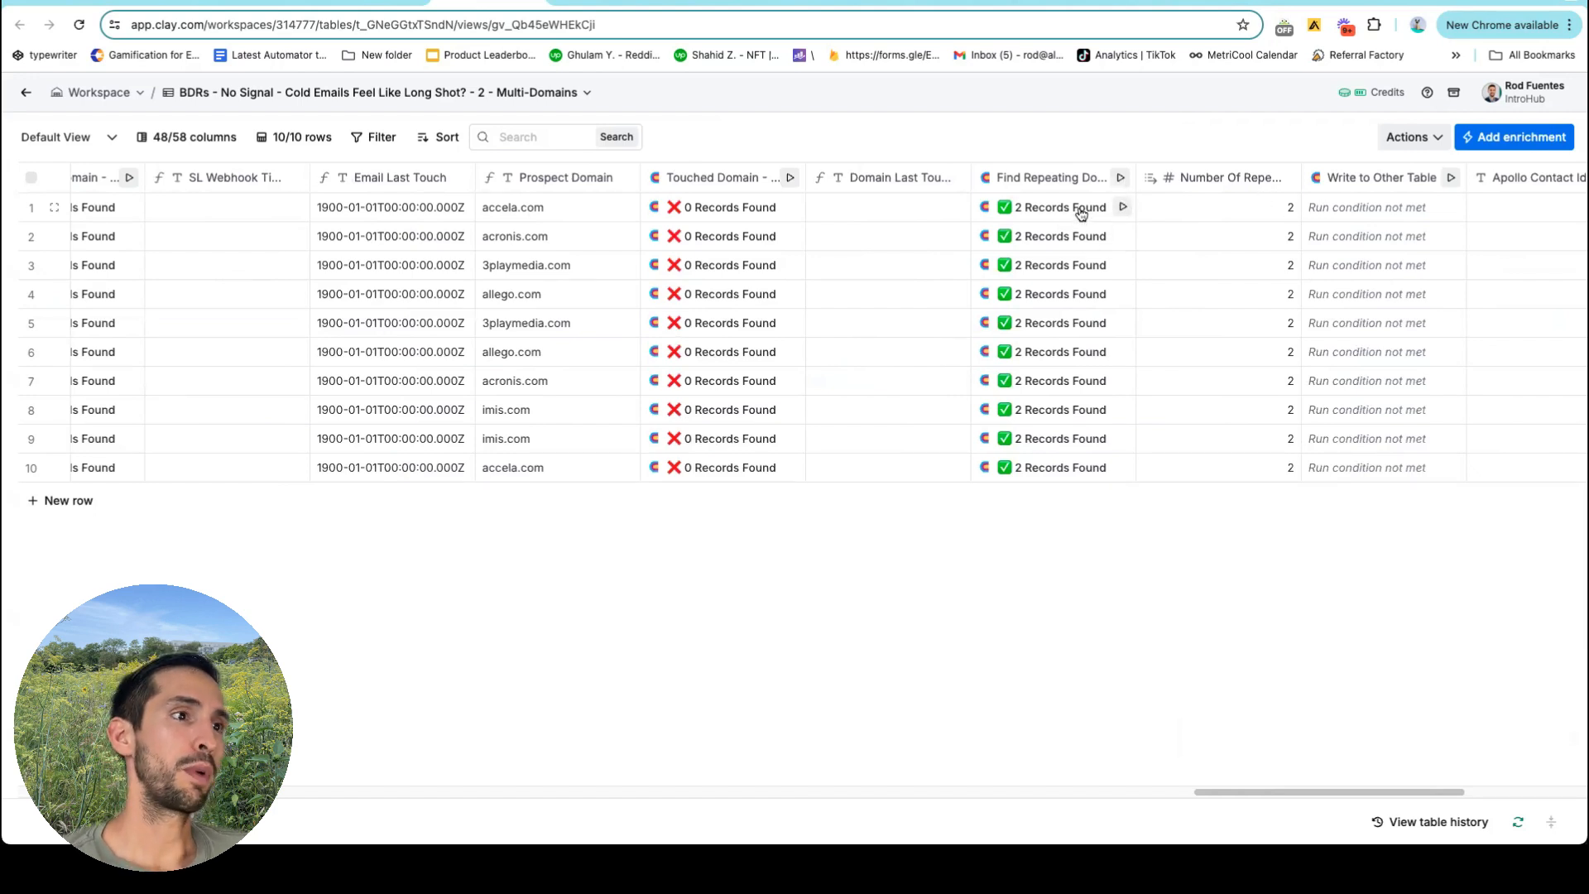
scroll(1080, 213, left, 15)
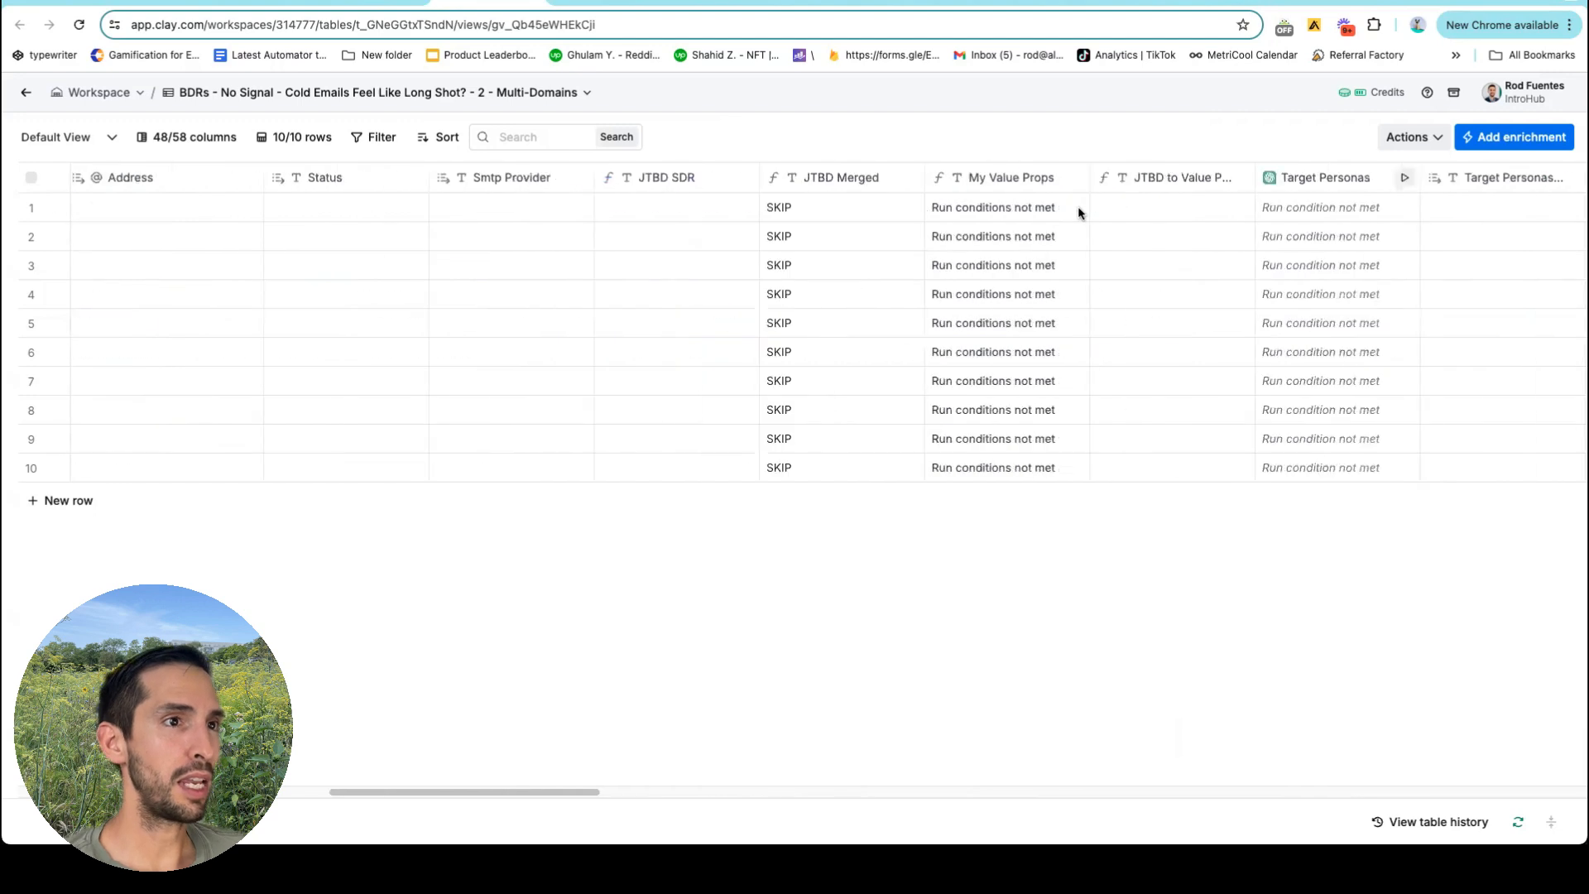
scroll(1077, 206, left, 10)
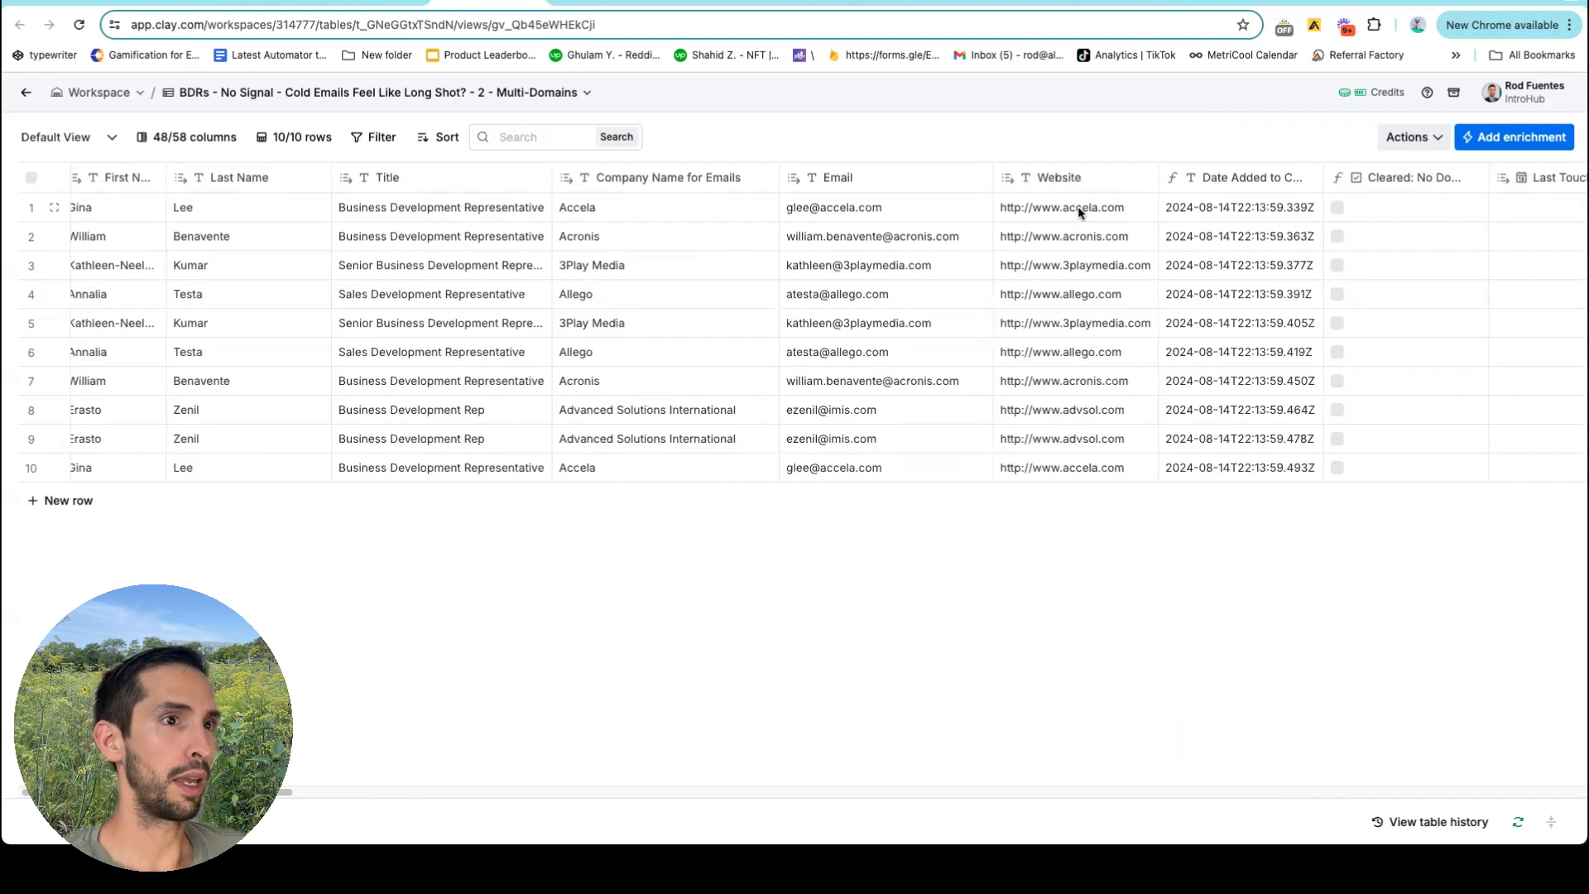
scroll(1077, 206, left, 1)
click(432, 140)
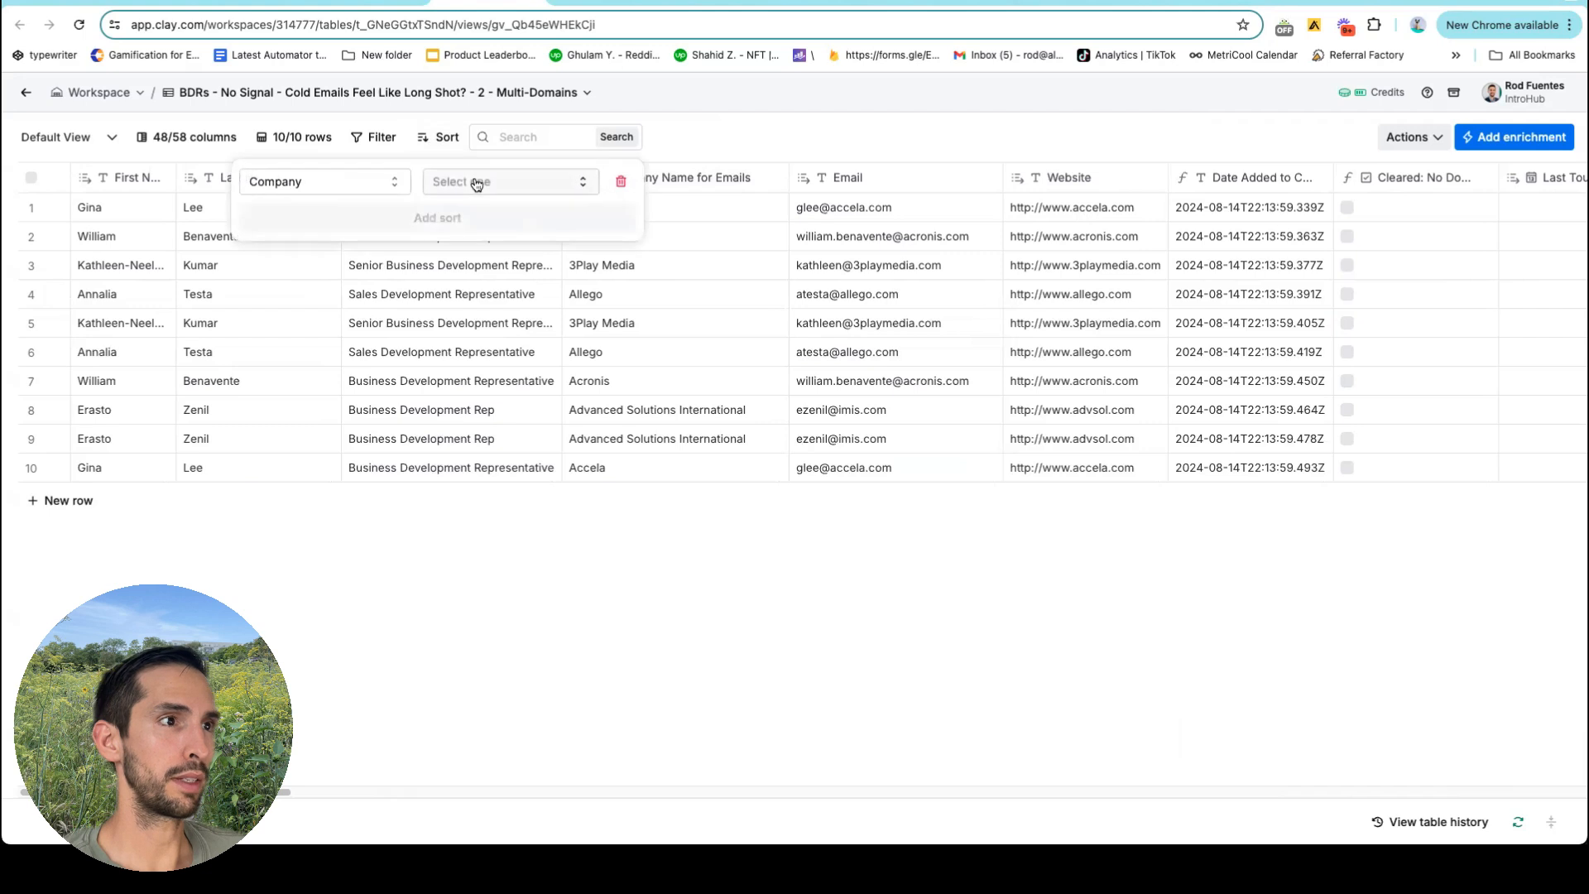
click(463, 181)
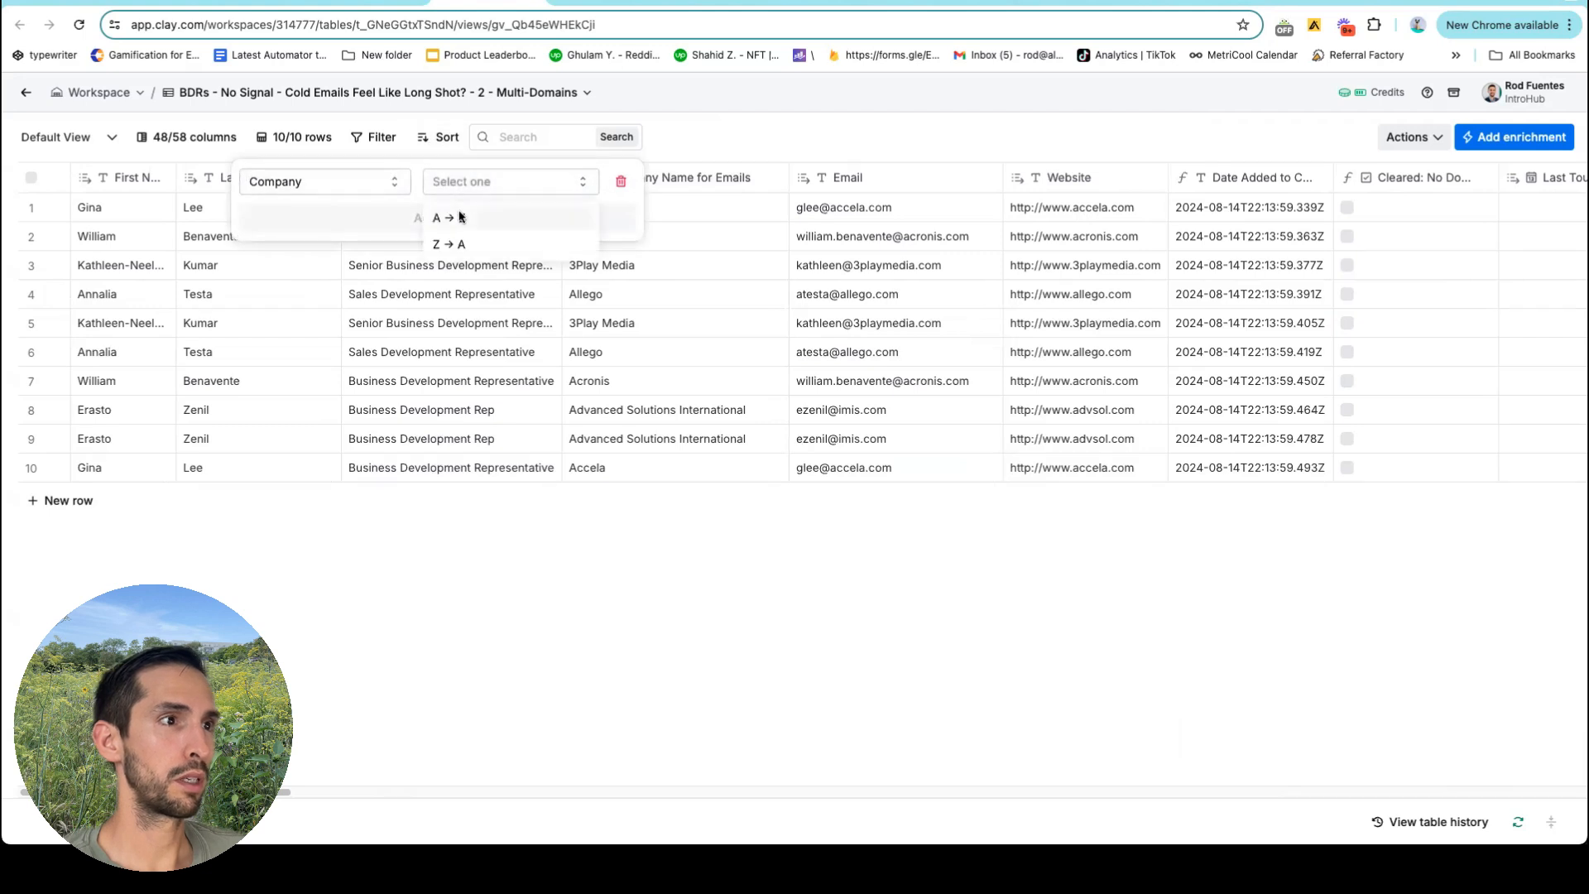
click(777, 139)
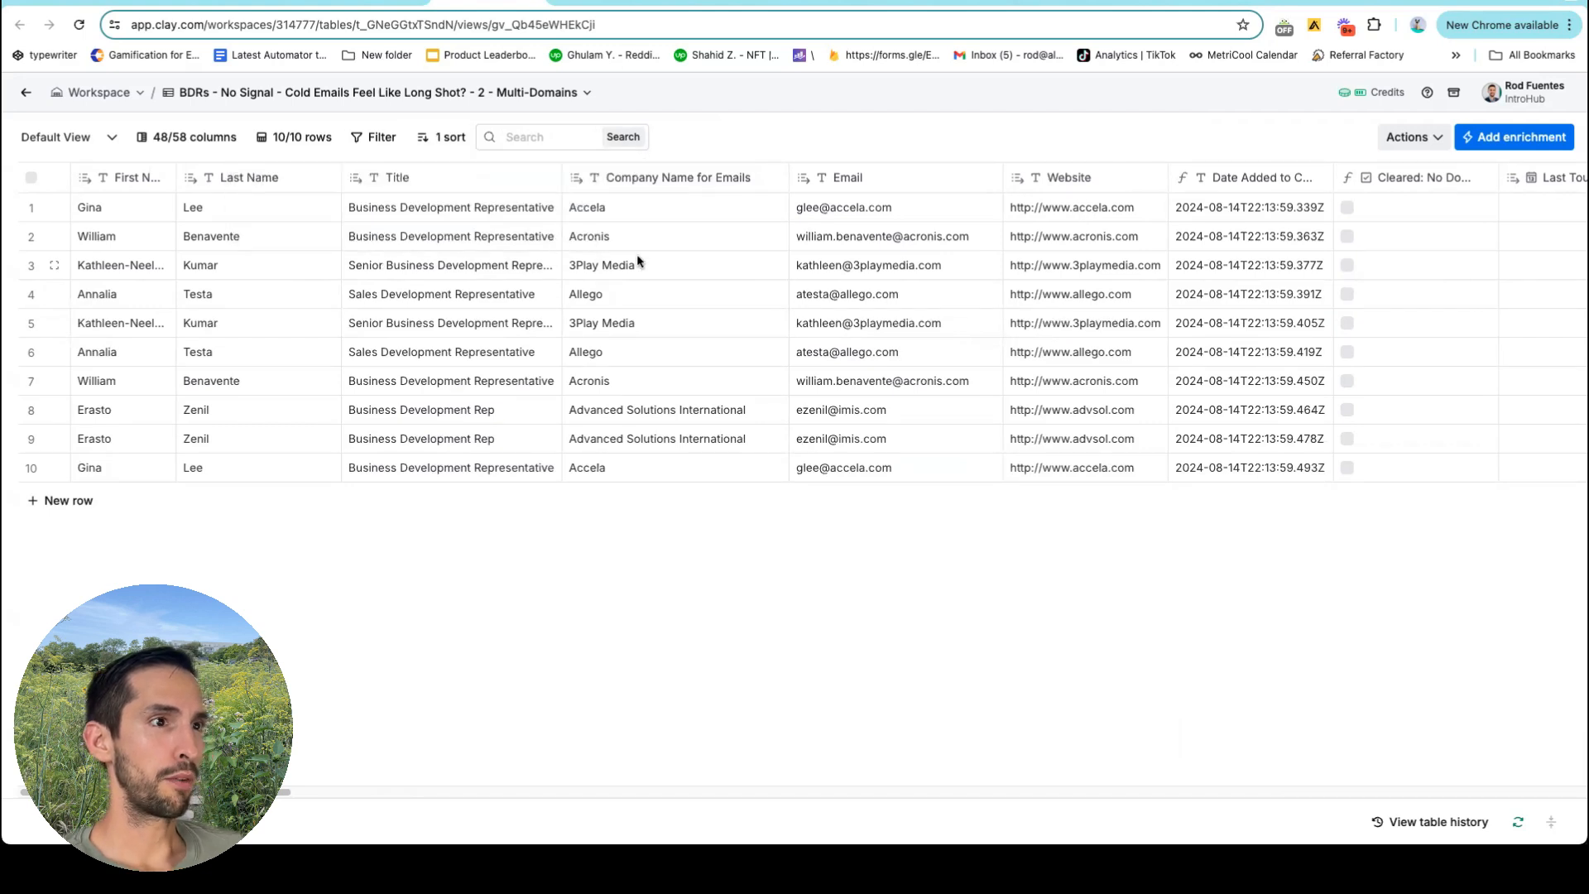
Change the sort field to Company Name for Emails and select the duplicate 3Play Media rows.
click(436, 140)
click(378, 192)
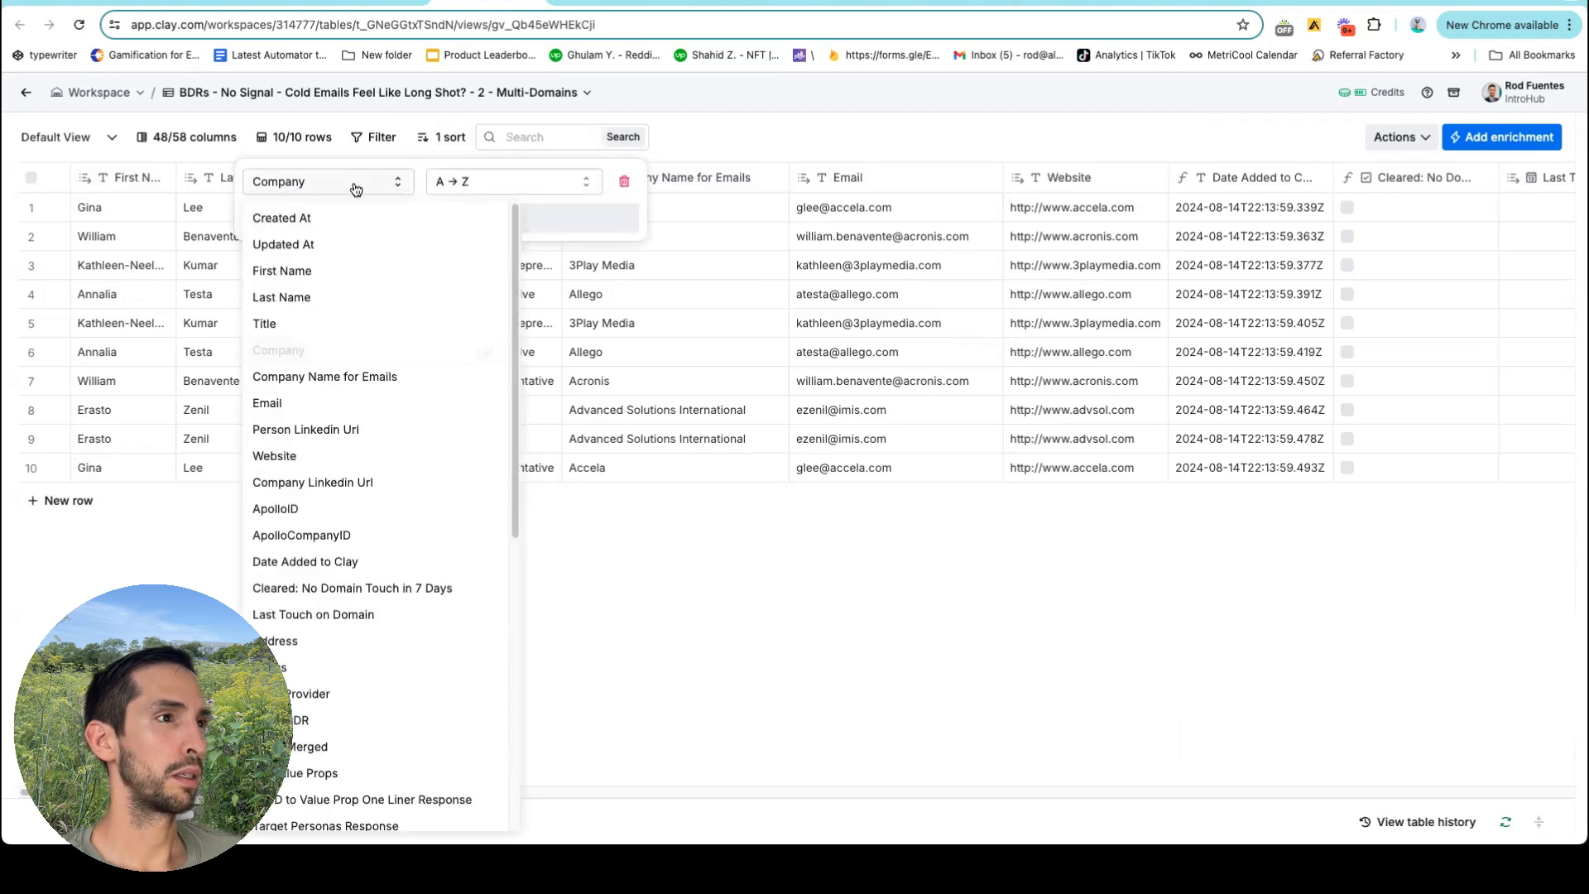
click(388, 377)
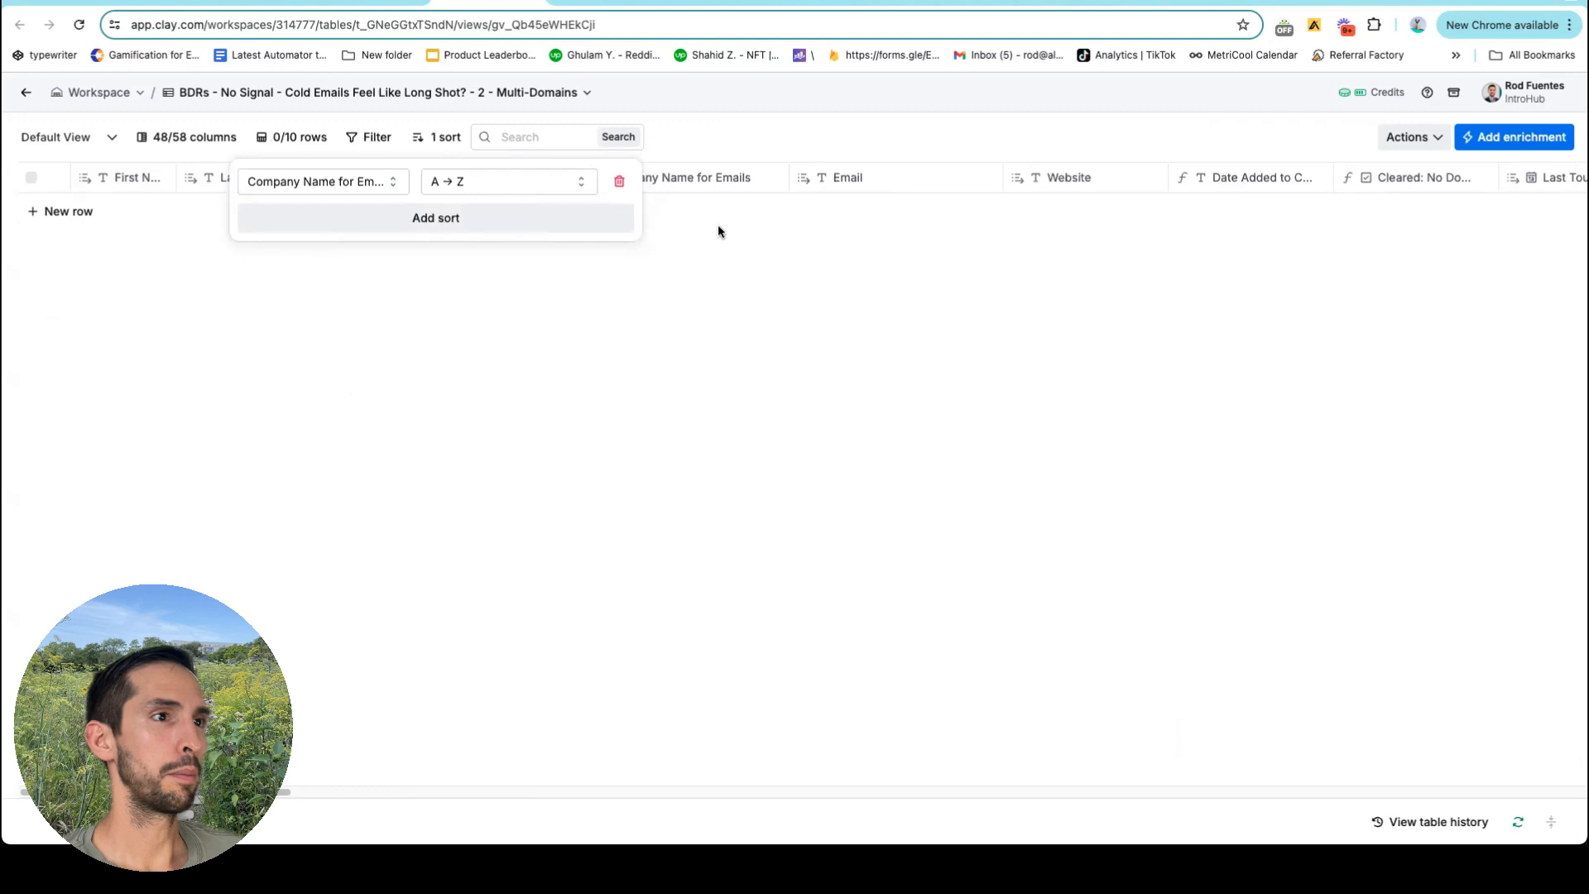
click(781, 100)
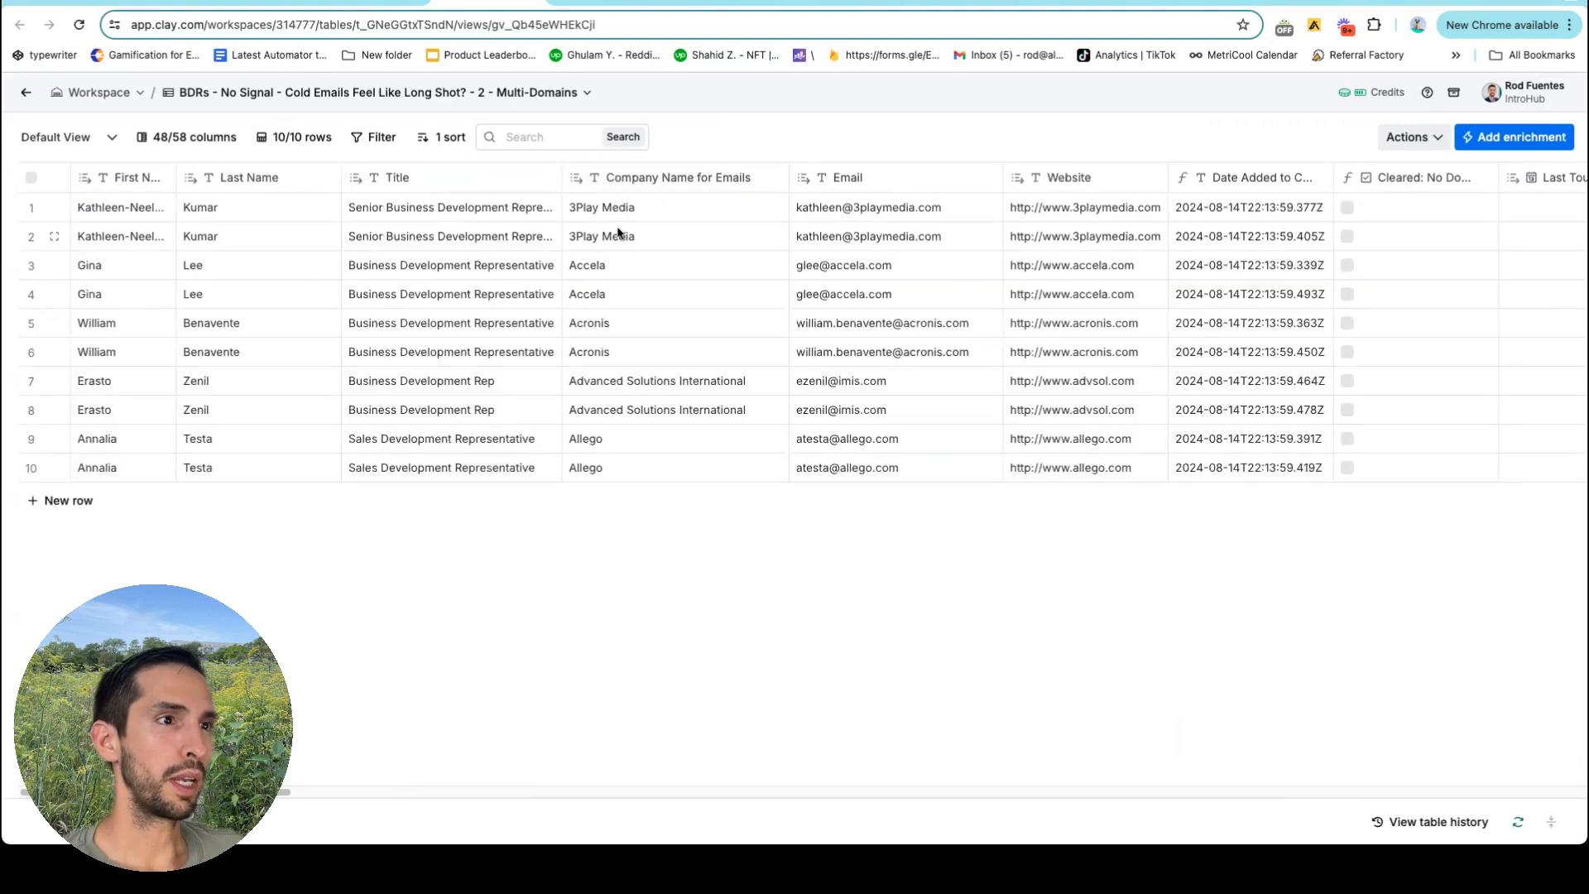
drag(620, 225, 751, 216)
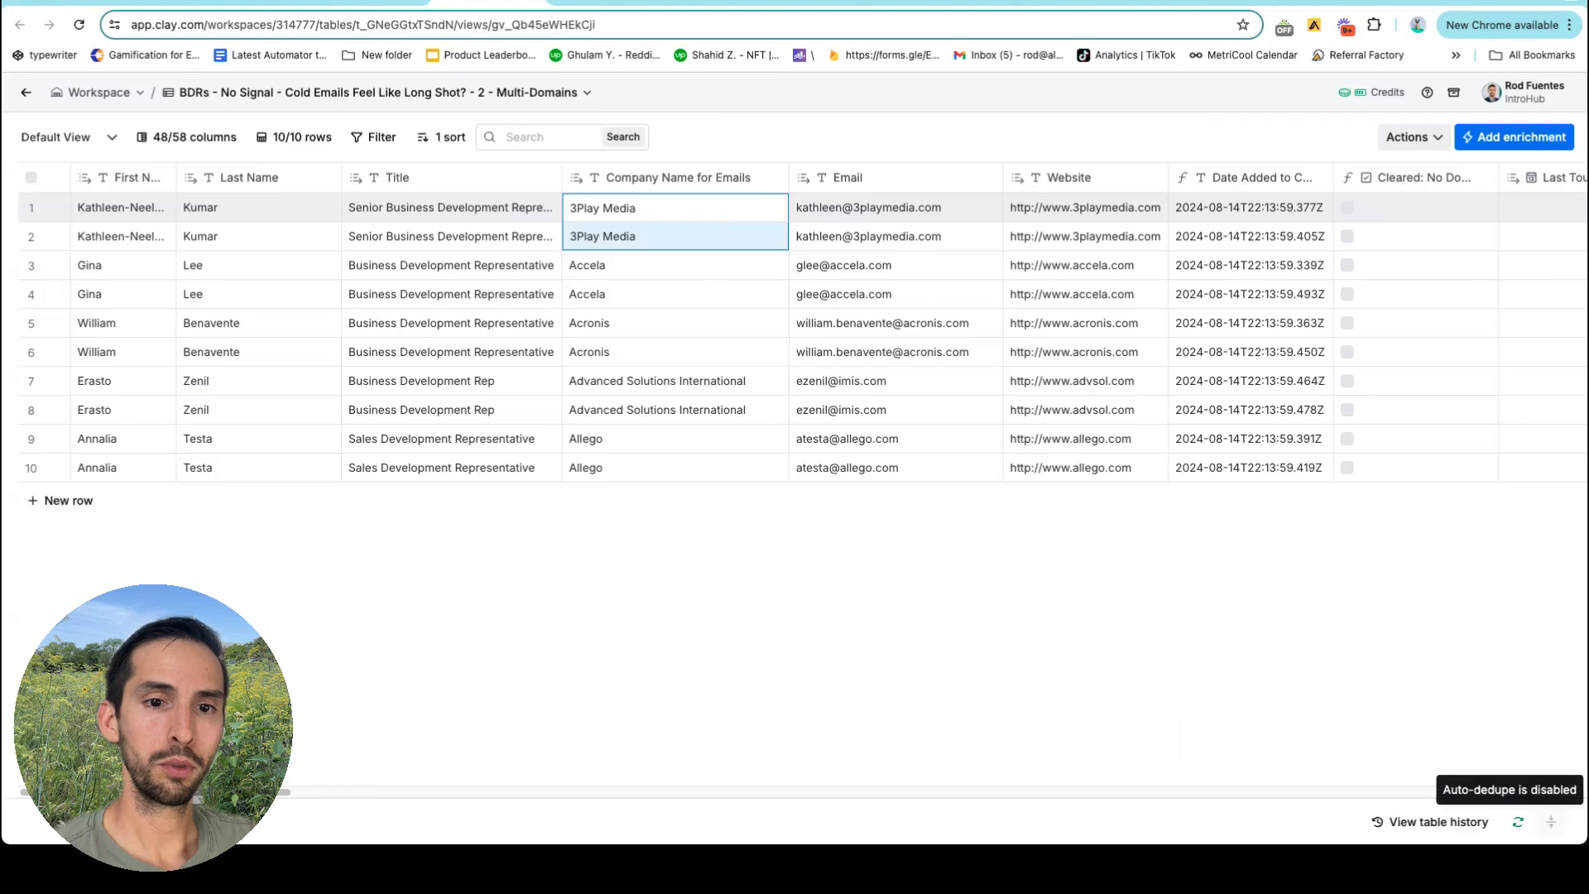
Enable auto-dedupe via the Email column, save it, and go to the BDRs table.
click(1550, 821)
click(974, 320)
click(768, 364)
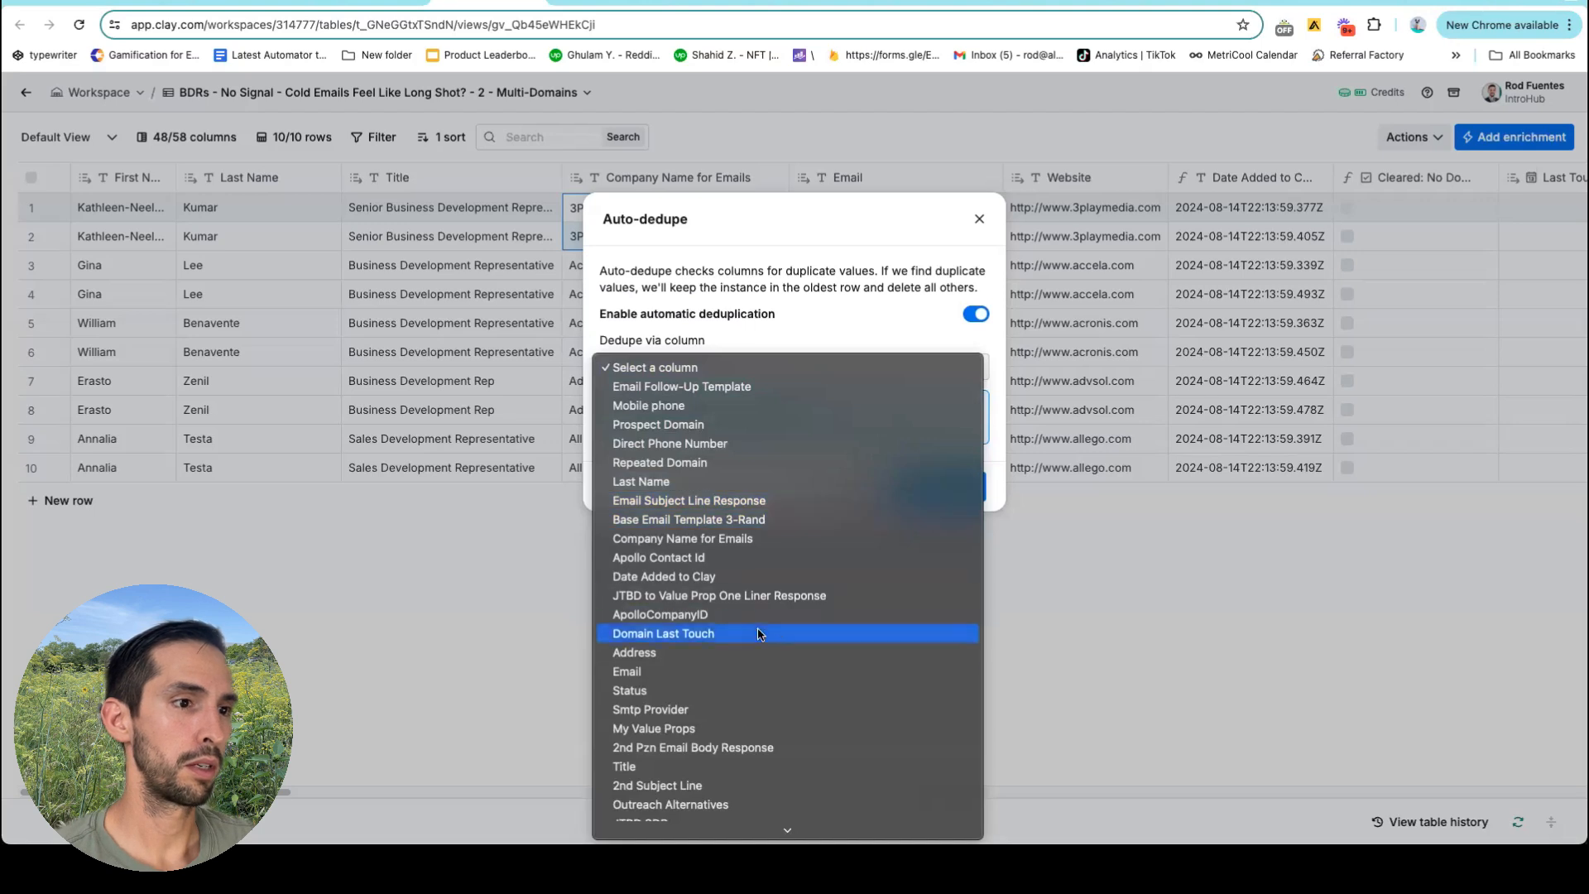
click(757, 669)
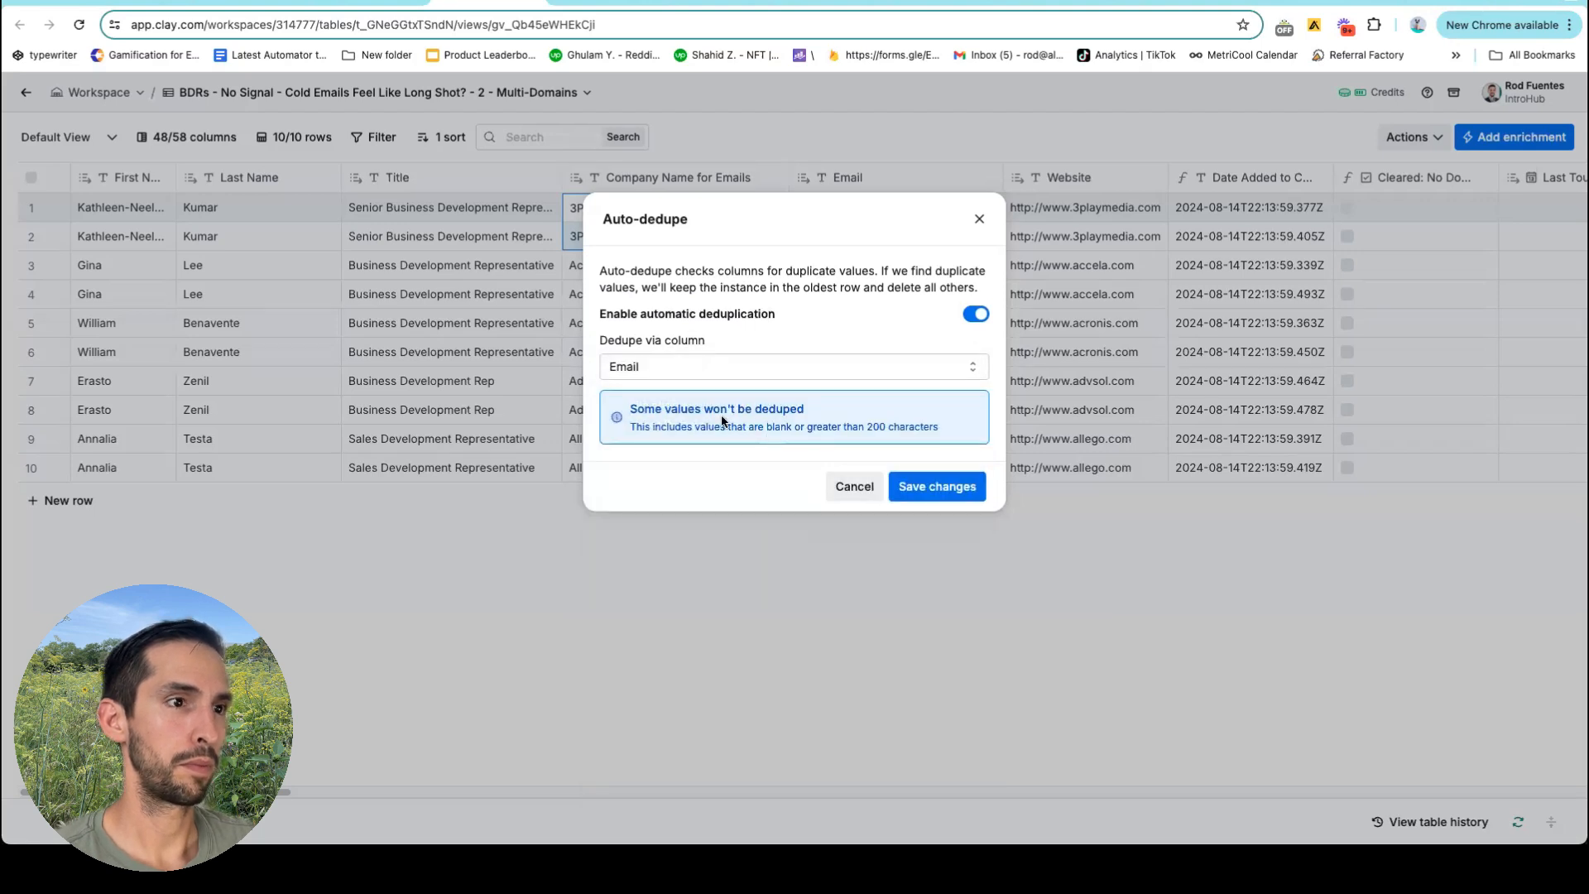
click(925, 492)
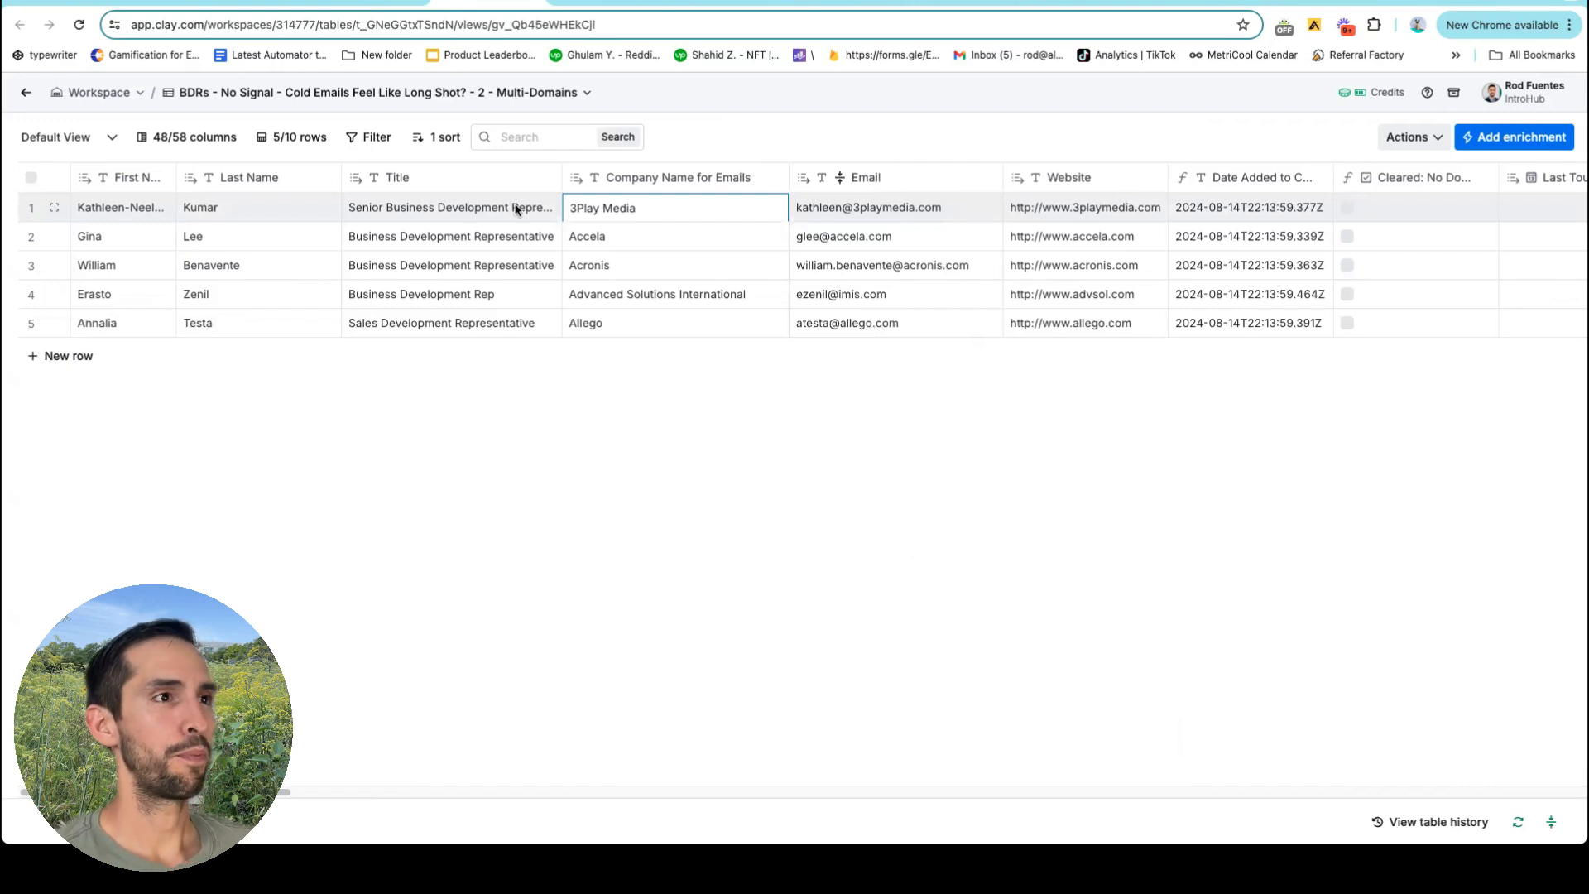
click(374, 2)
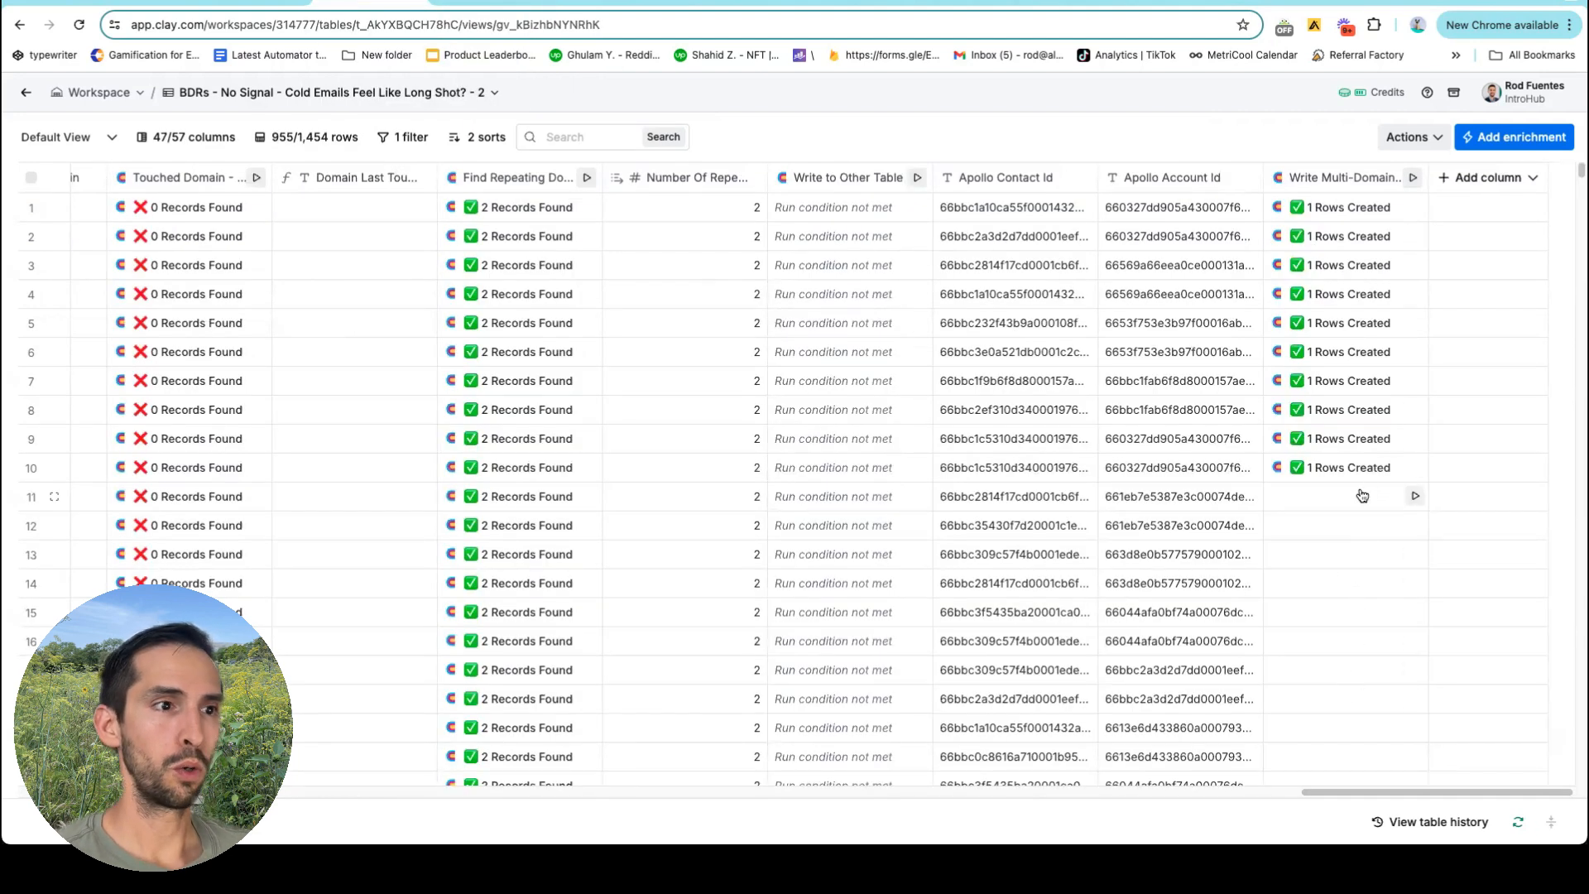
Run Write Multi-Domain for BDRs rows 11–15, then open the Multi-Domains table to check them.
scroll(399, 498, left, 5)
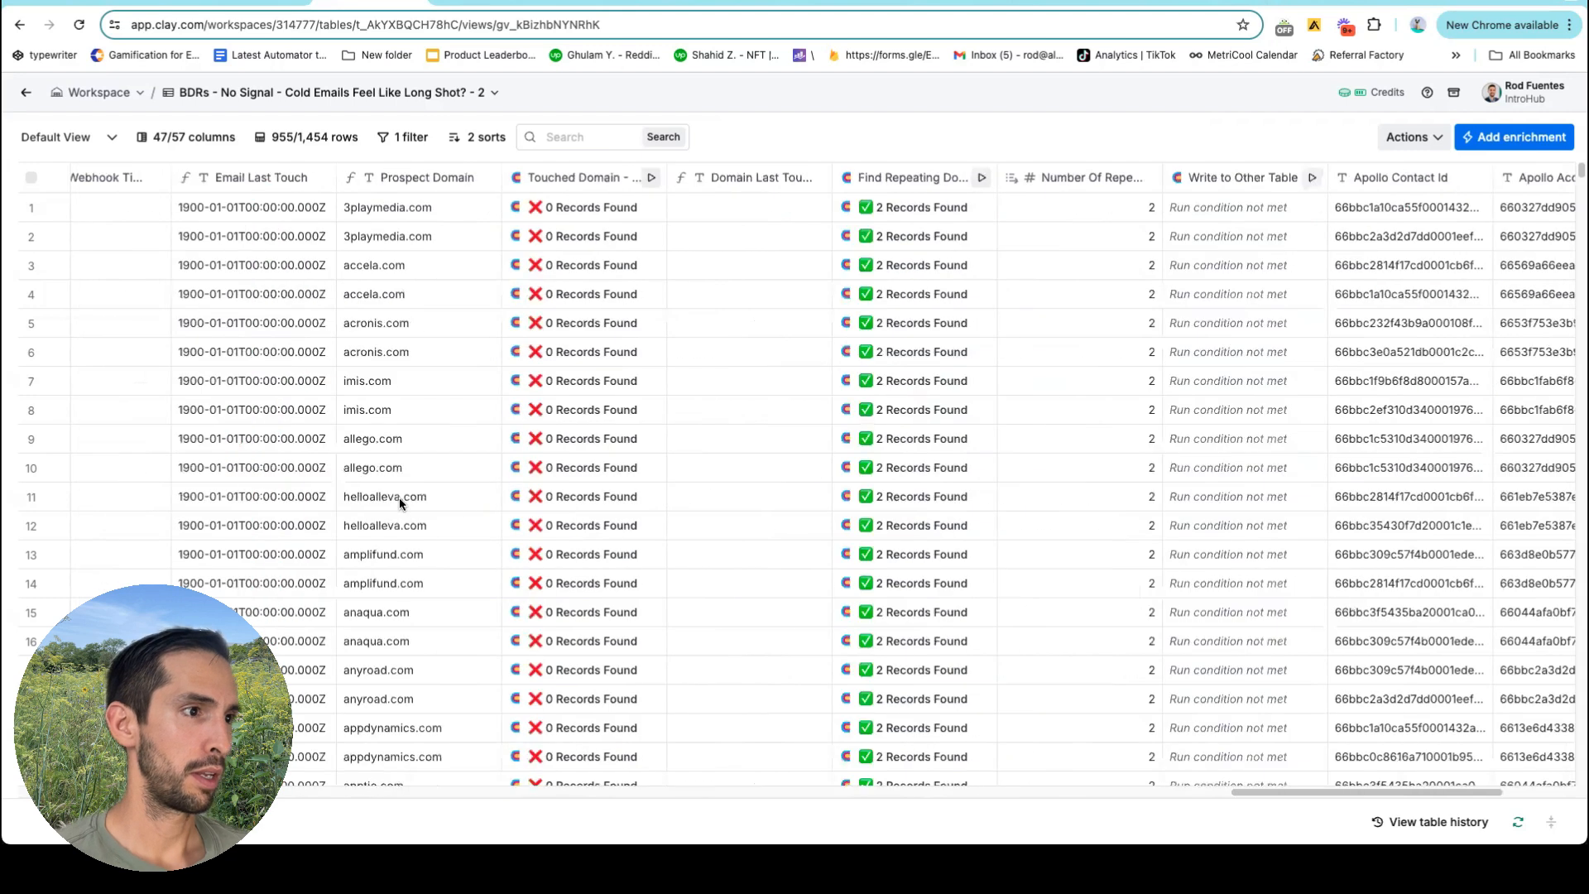
click(406, 498)
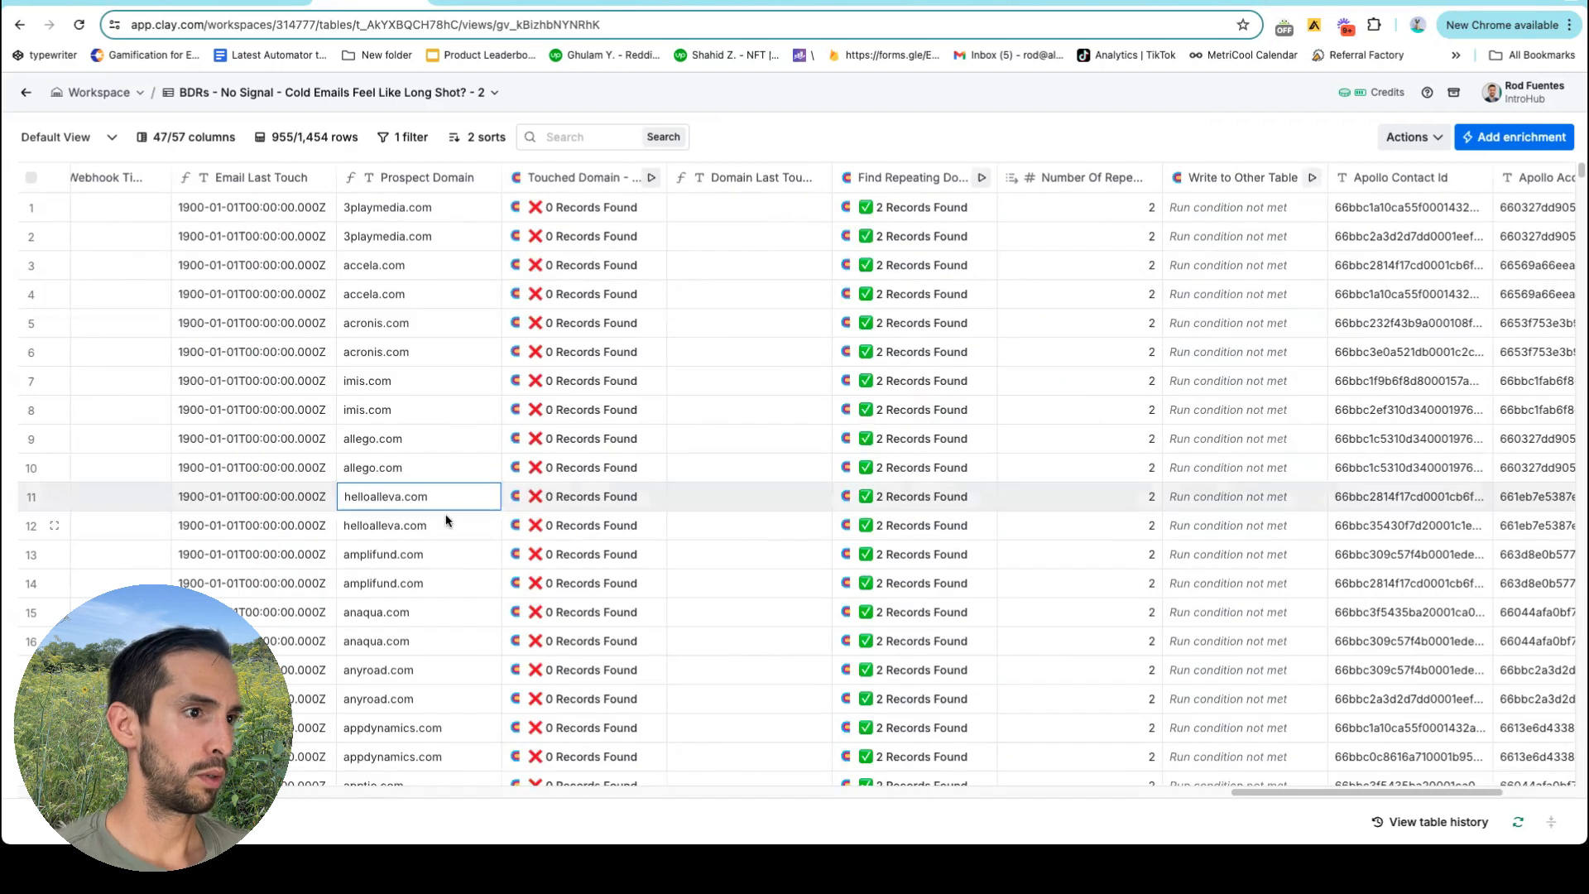
scroll(444, 521, right, 4)
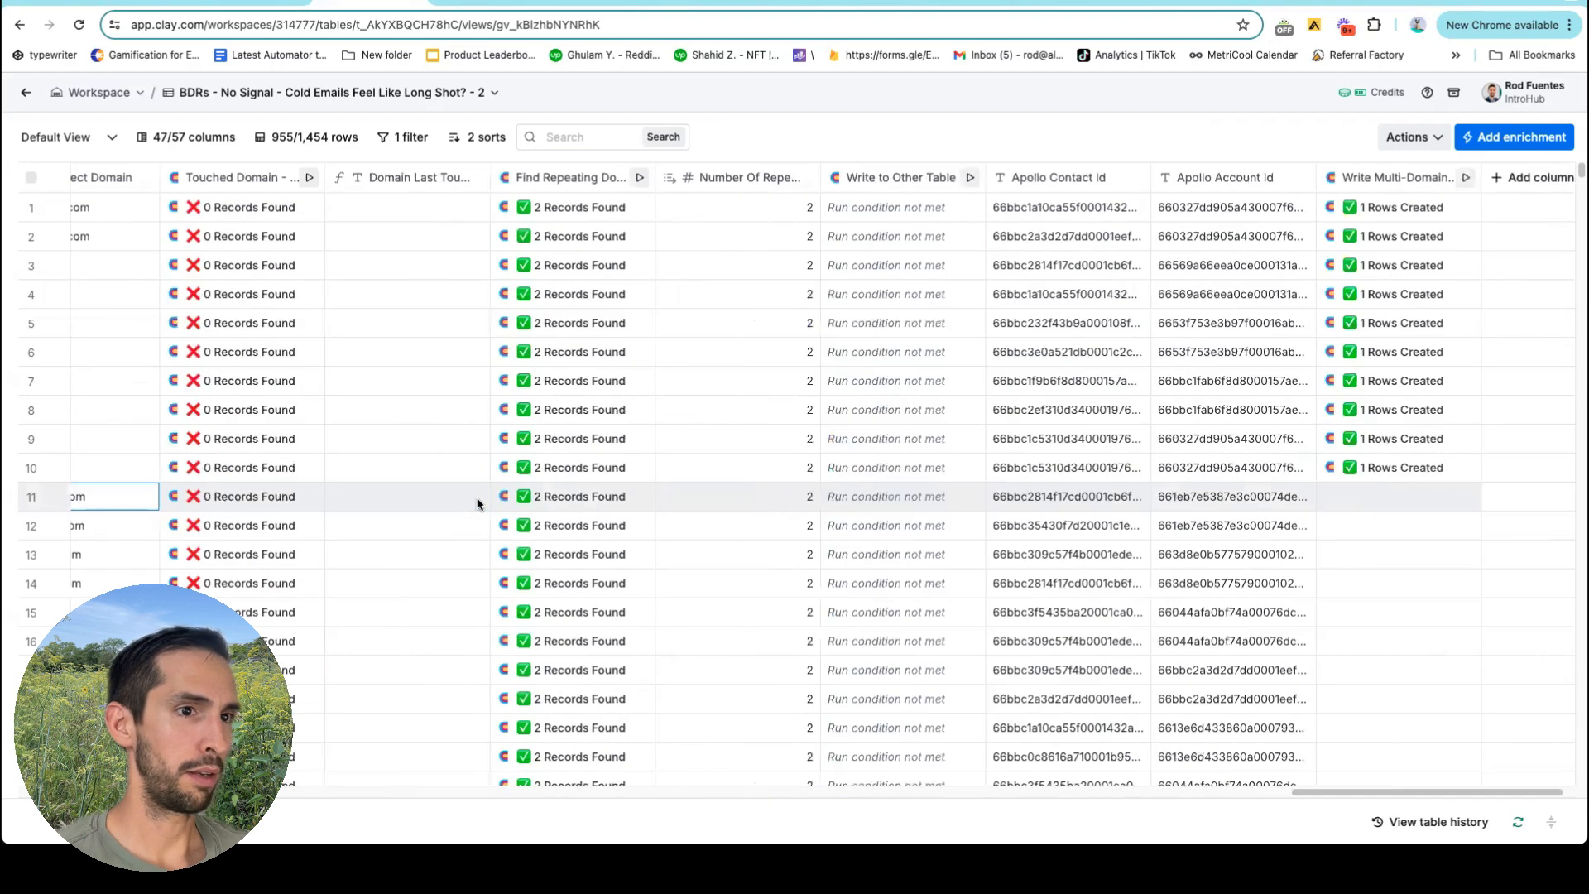
click(1466, 496)
click(1467, 526)
click(1466, 555)
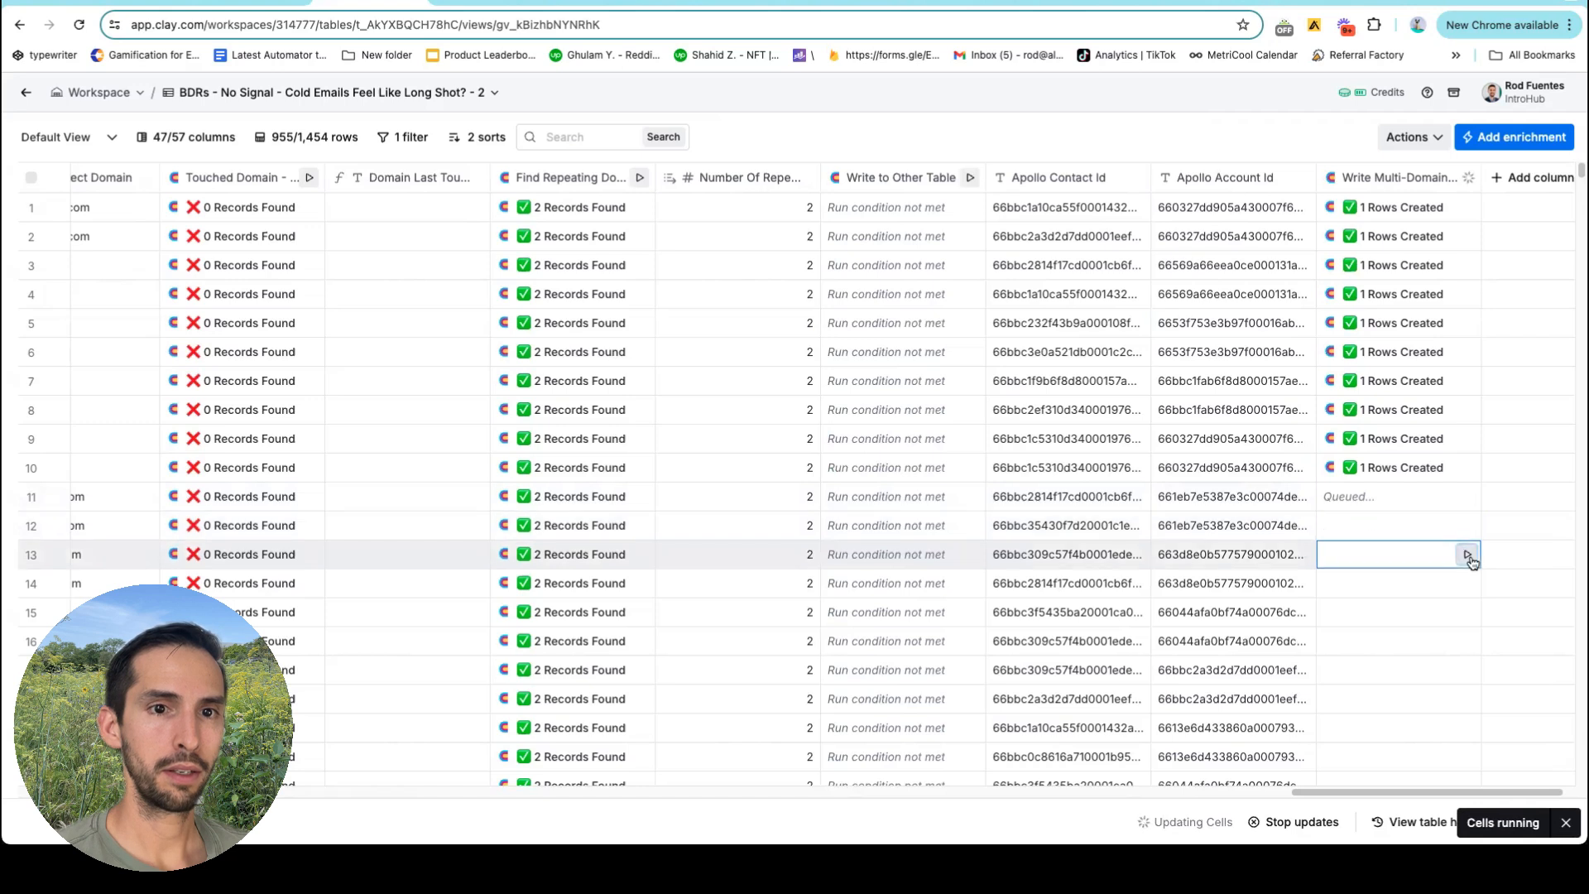
click(1467, 584)
click(1467, 613)
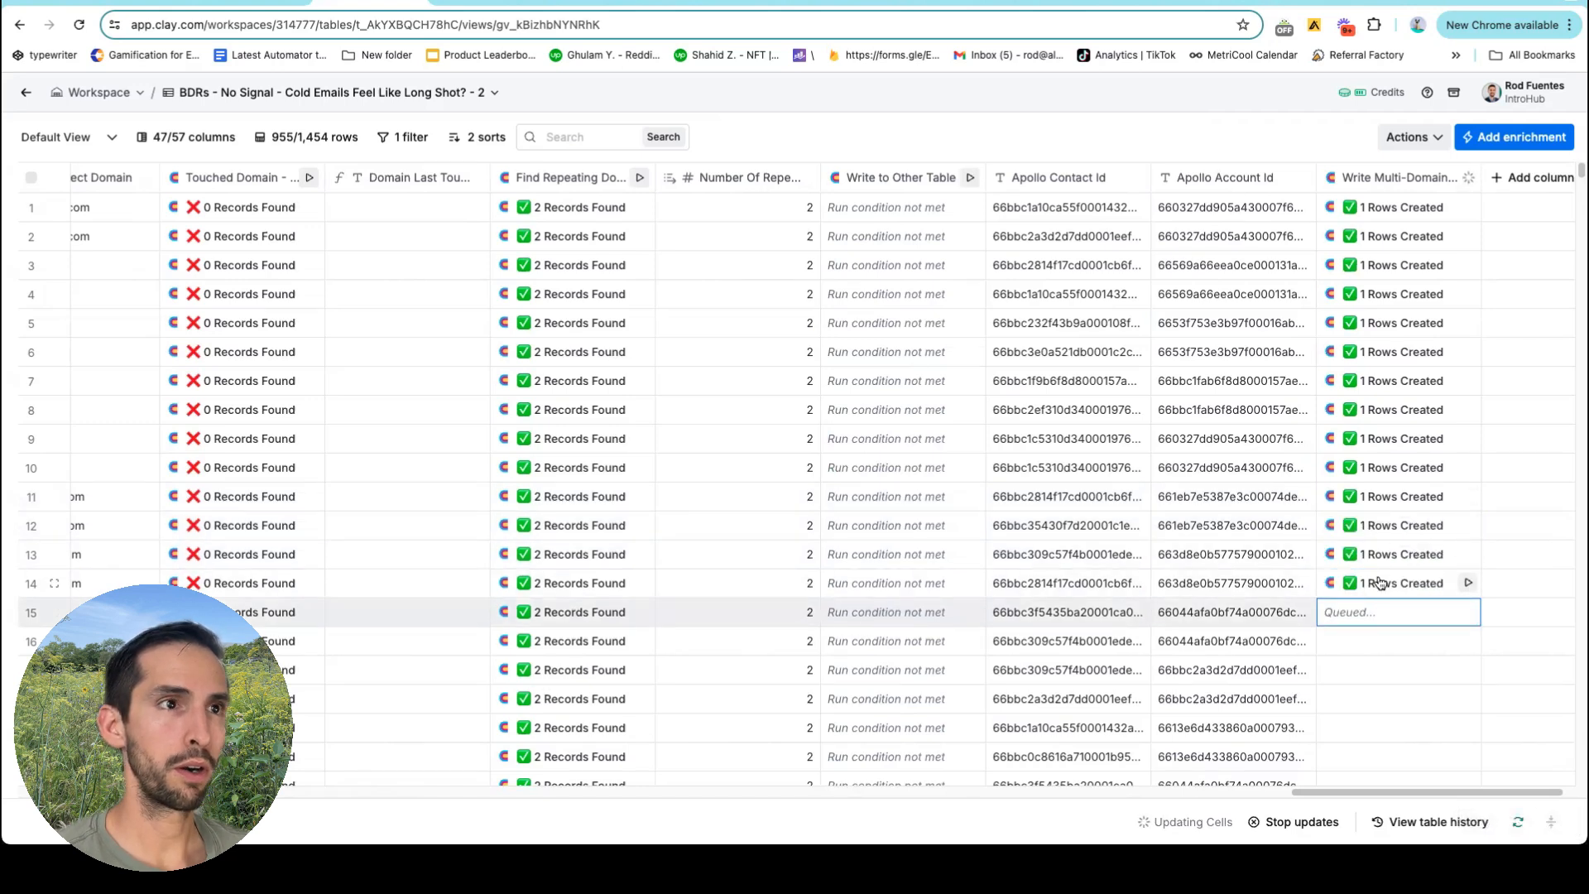
scroll(480, 498, left, 5)
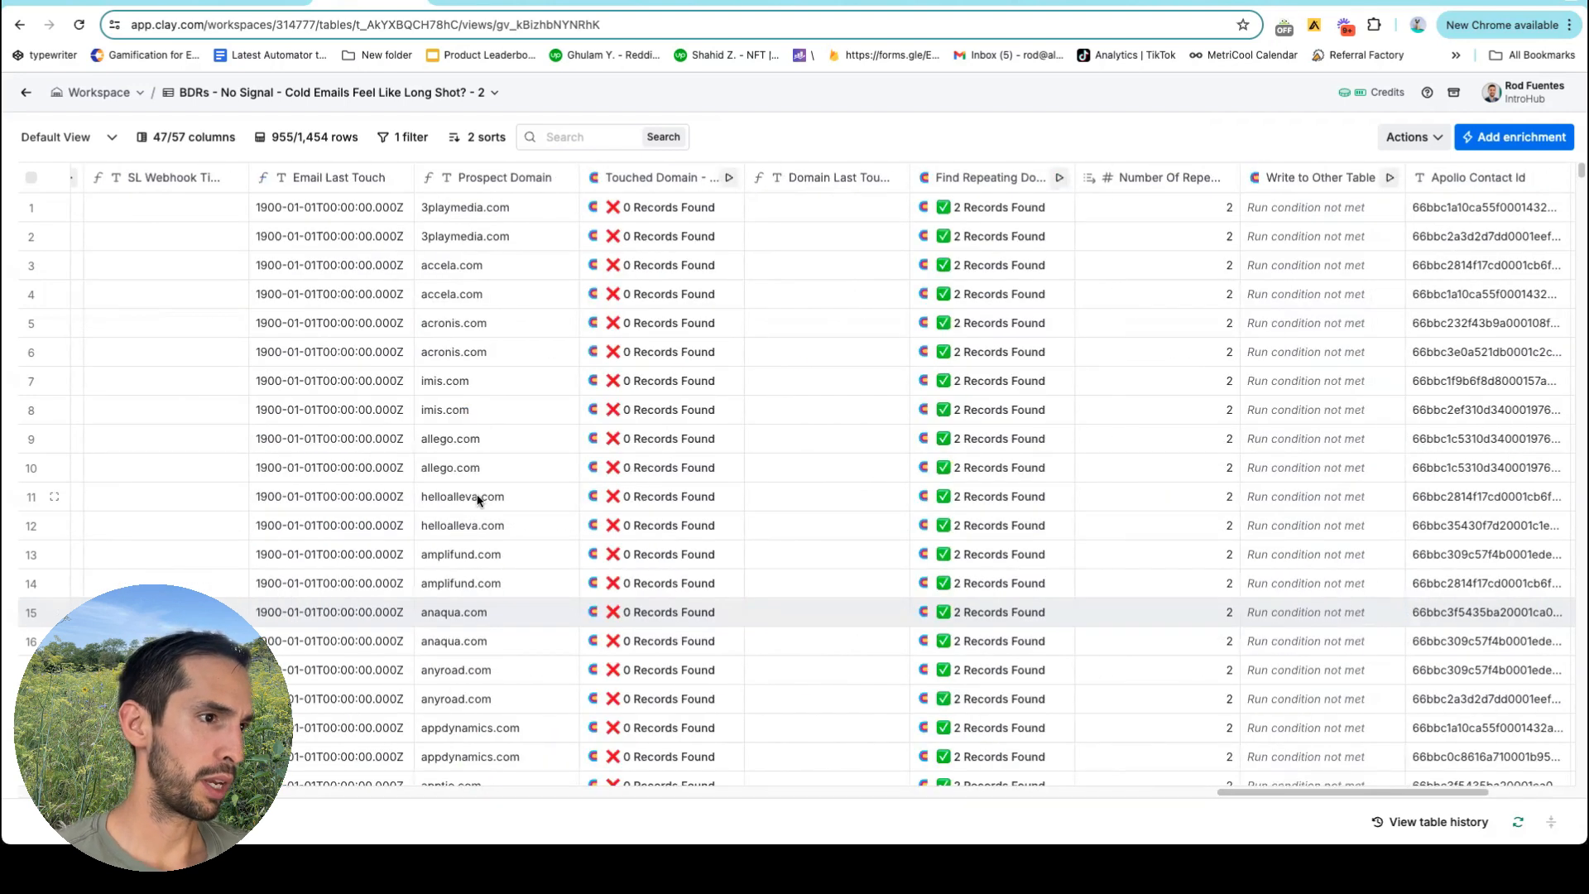
click(497, 5)
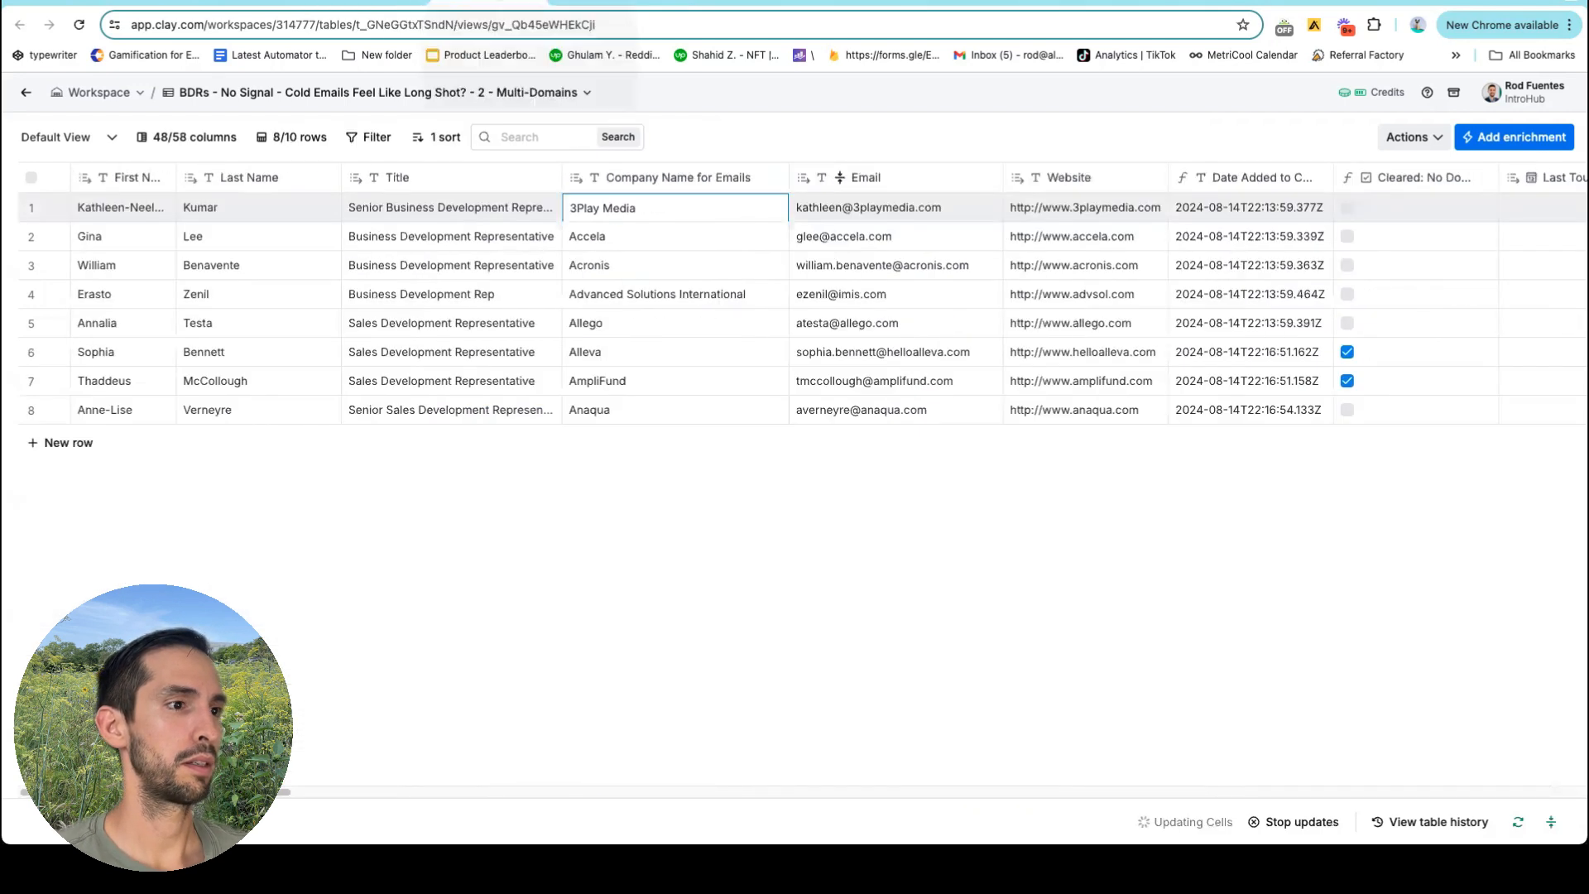
click(606, 358)
click(604, 382)
click(607, 409)
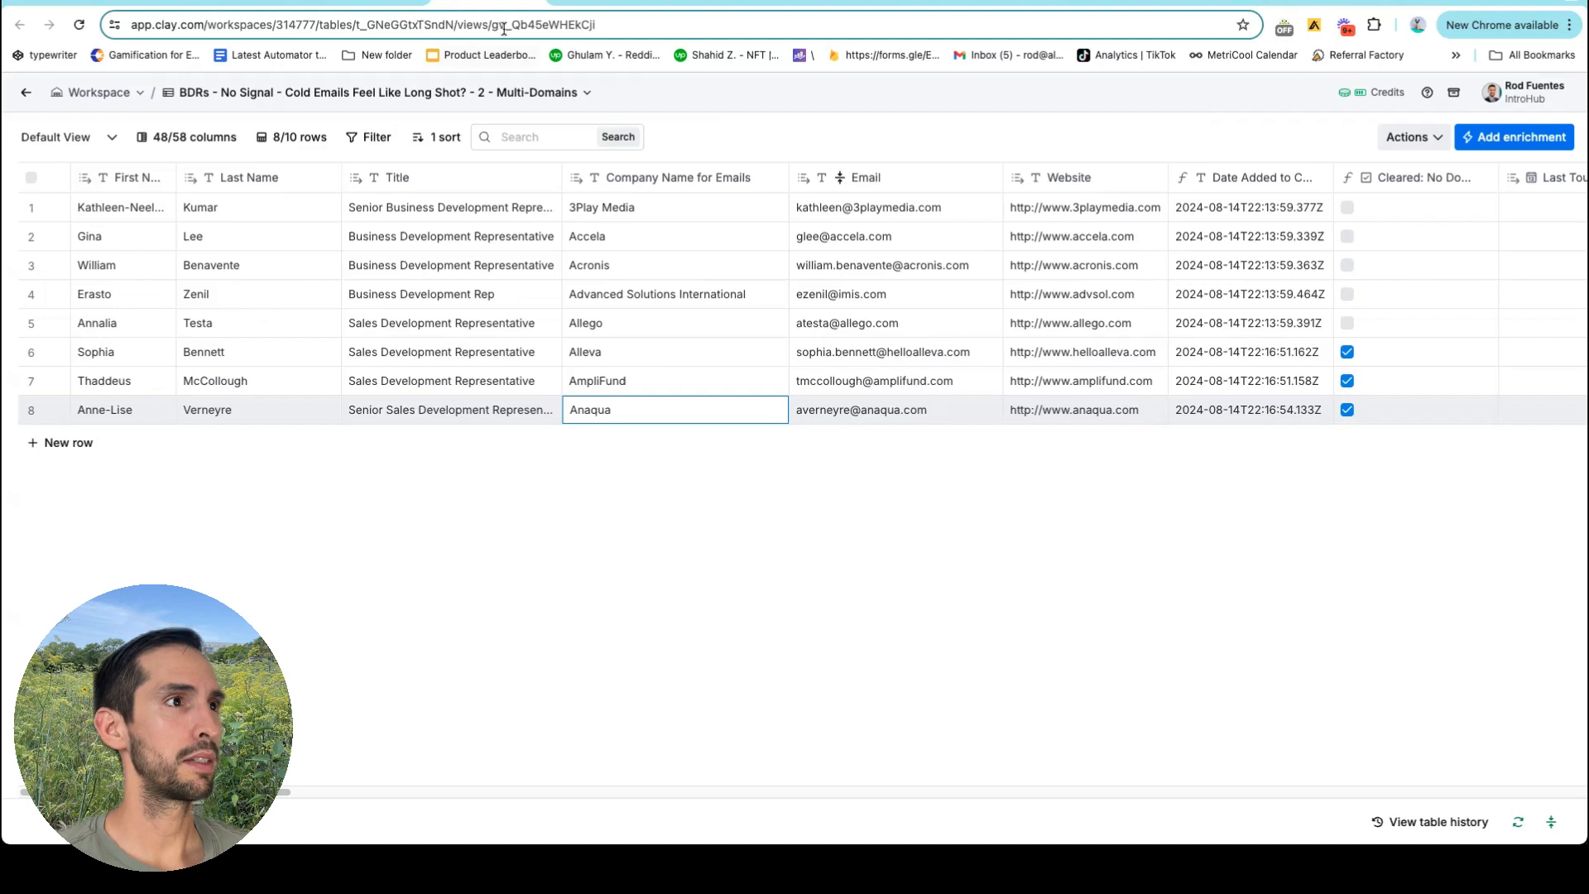
click(388, 3)
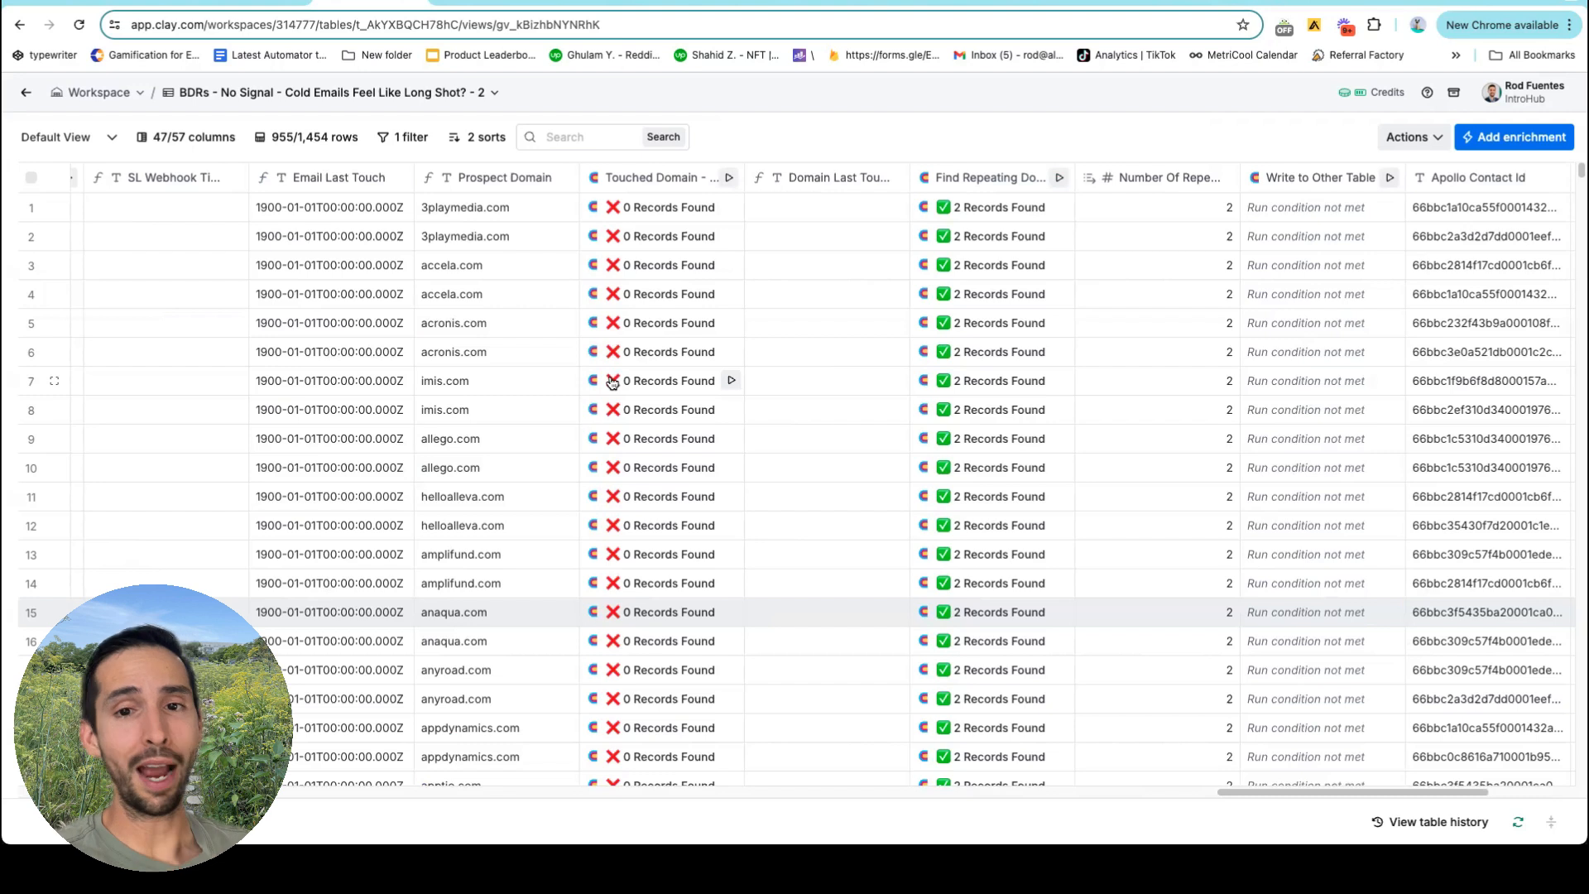
scroll(662, 401, down, 5)
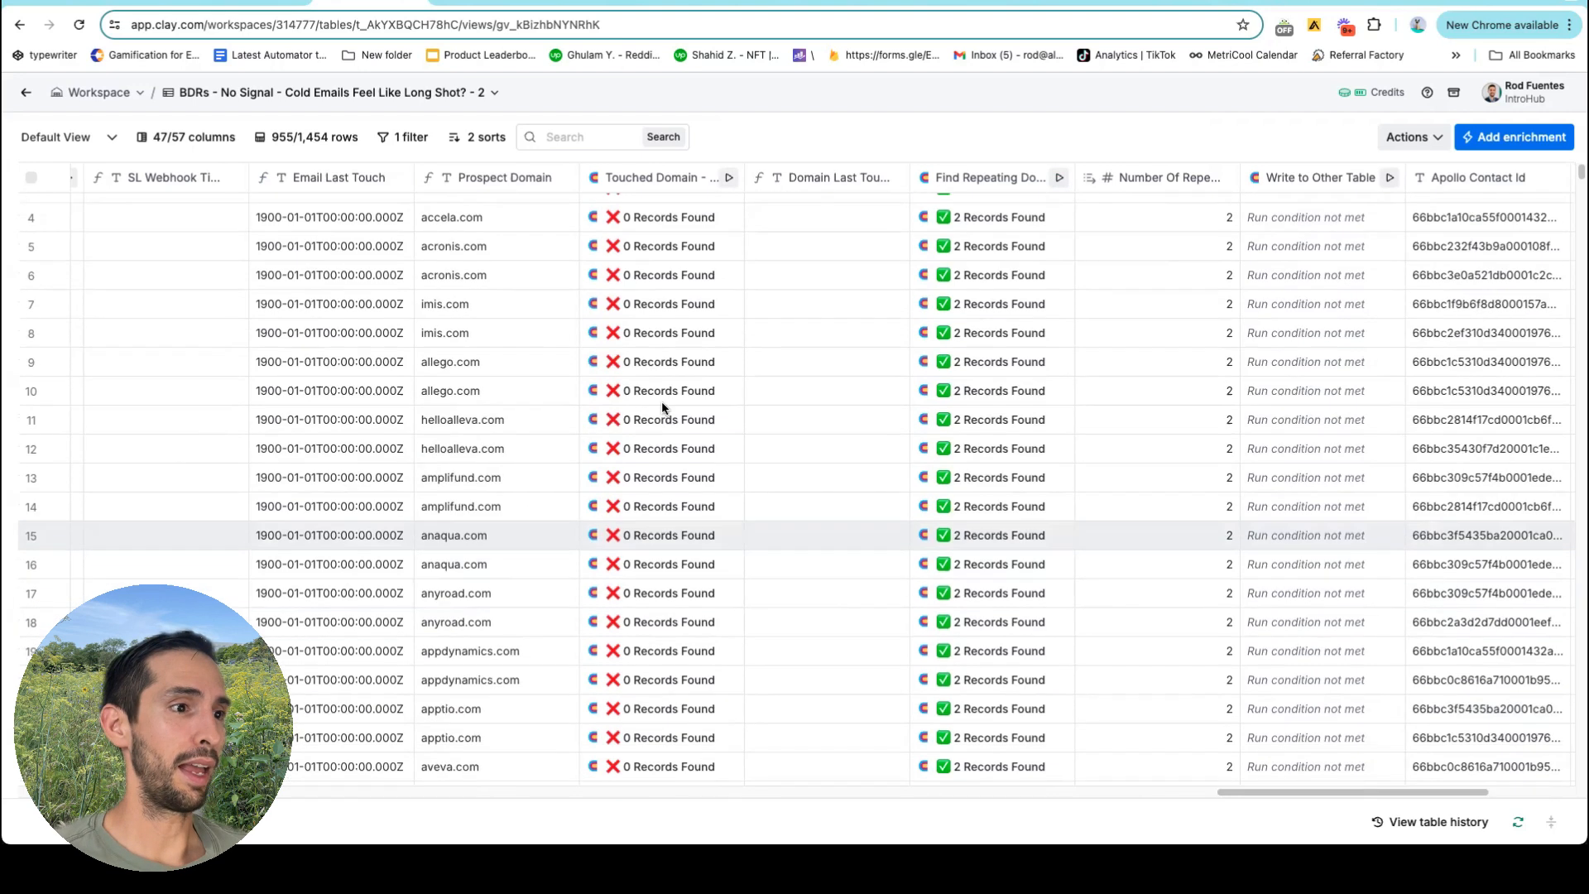
scroll(693, 418, up, 5)
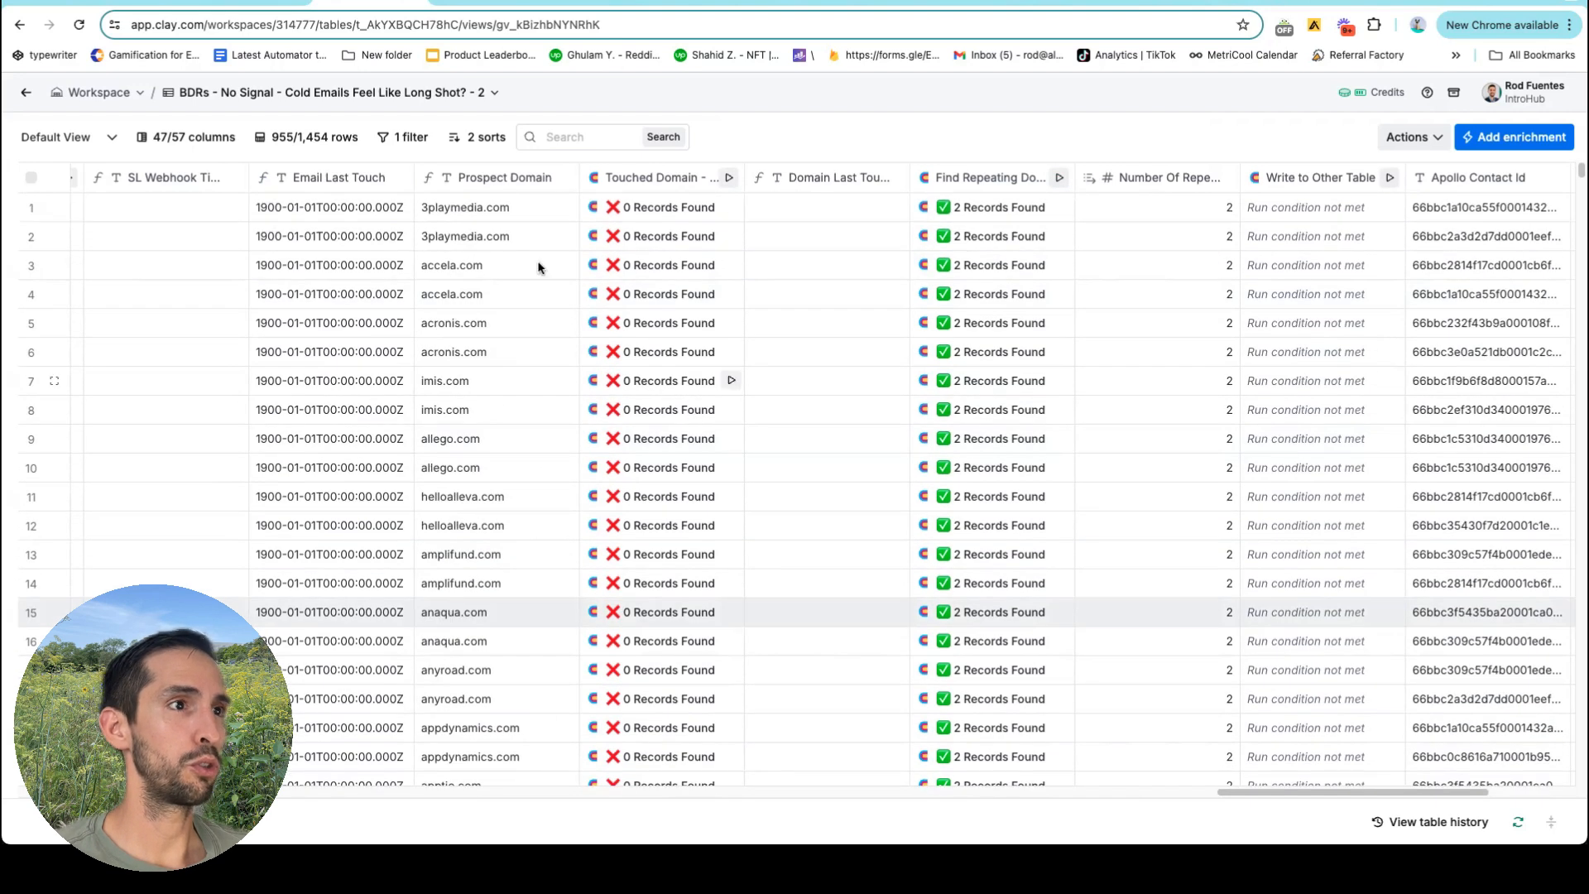
click(494, 4)
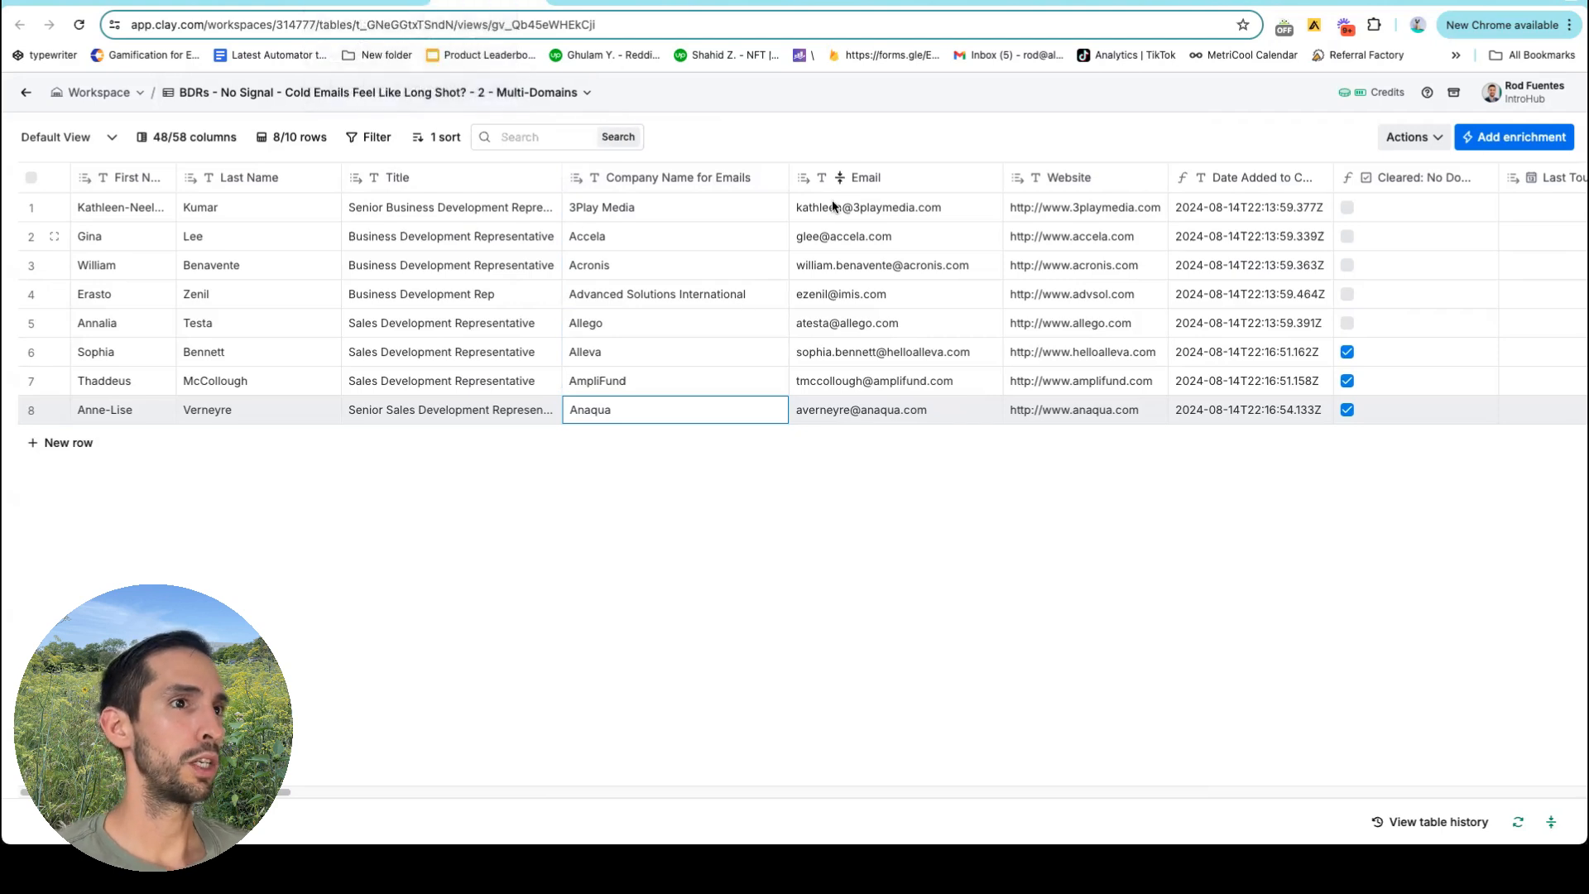
scroll(867, 269, right, 15)
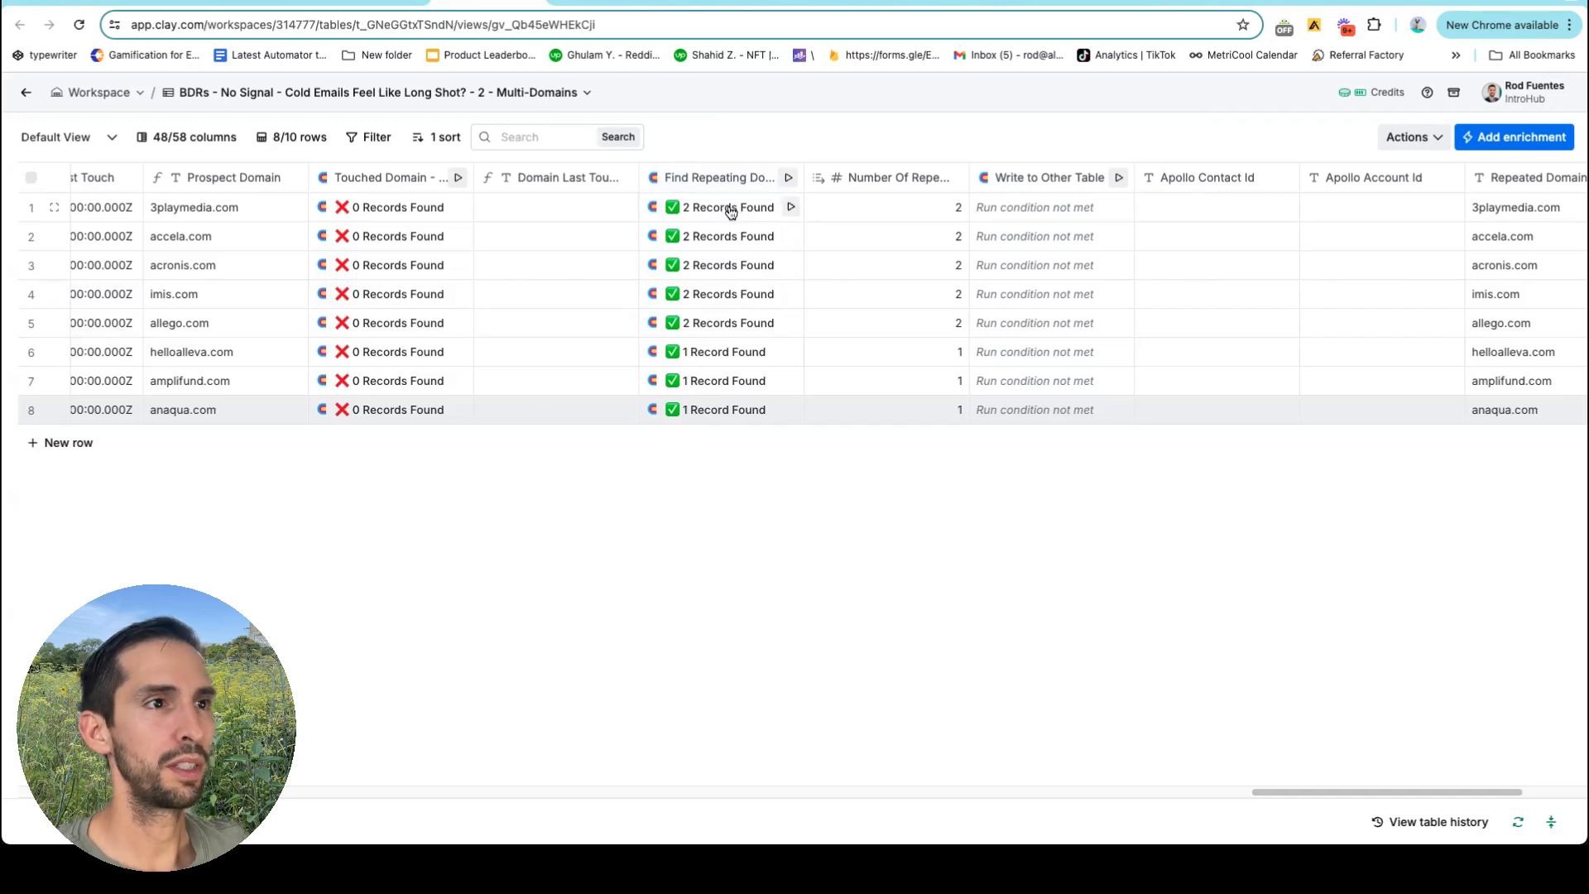
Re-run Find Repeating Domain on rows 1–5 so each finds 1 record.
click(790, 207)
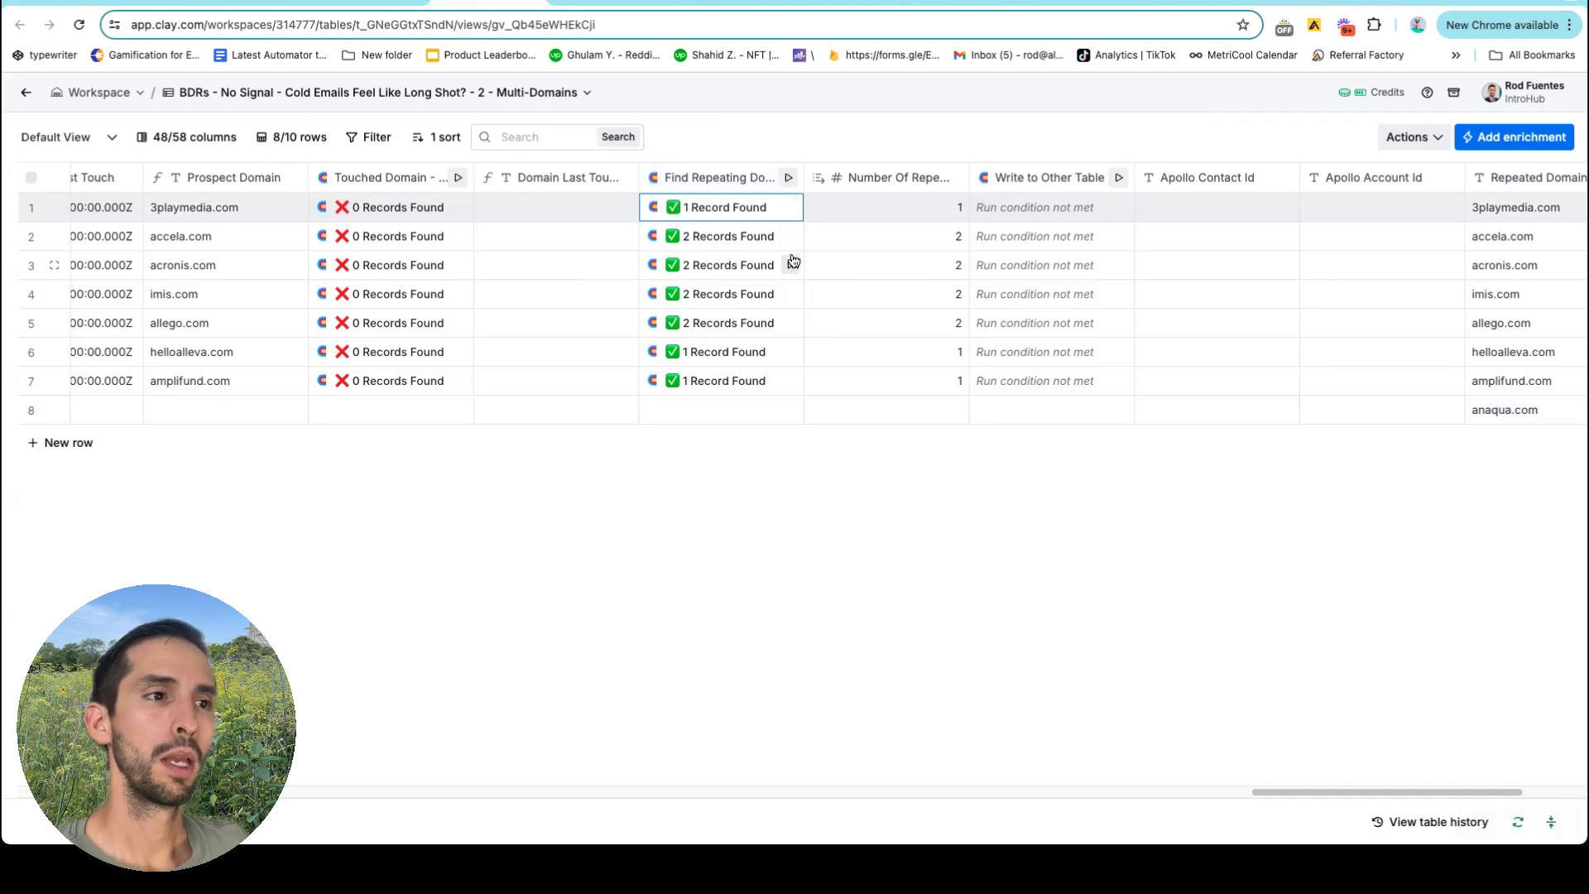
click(790, 236)
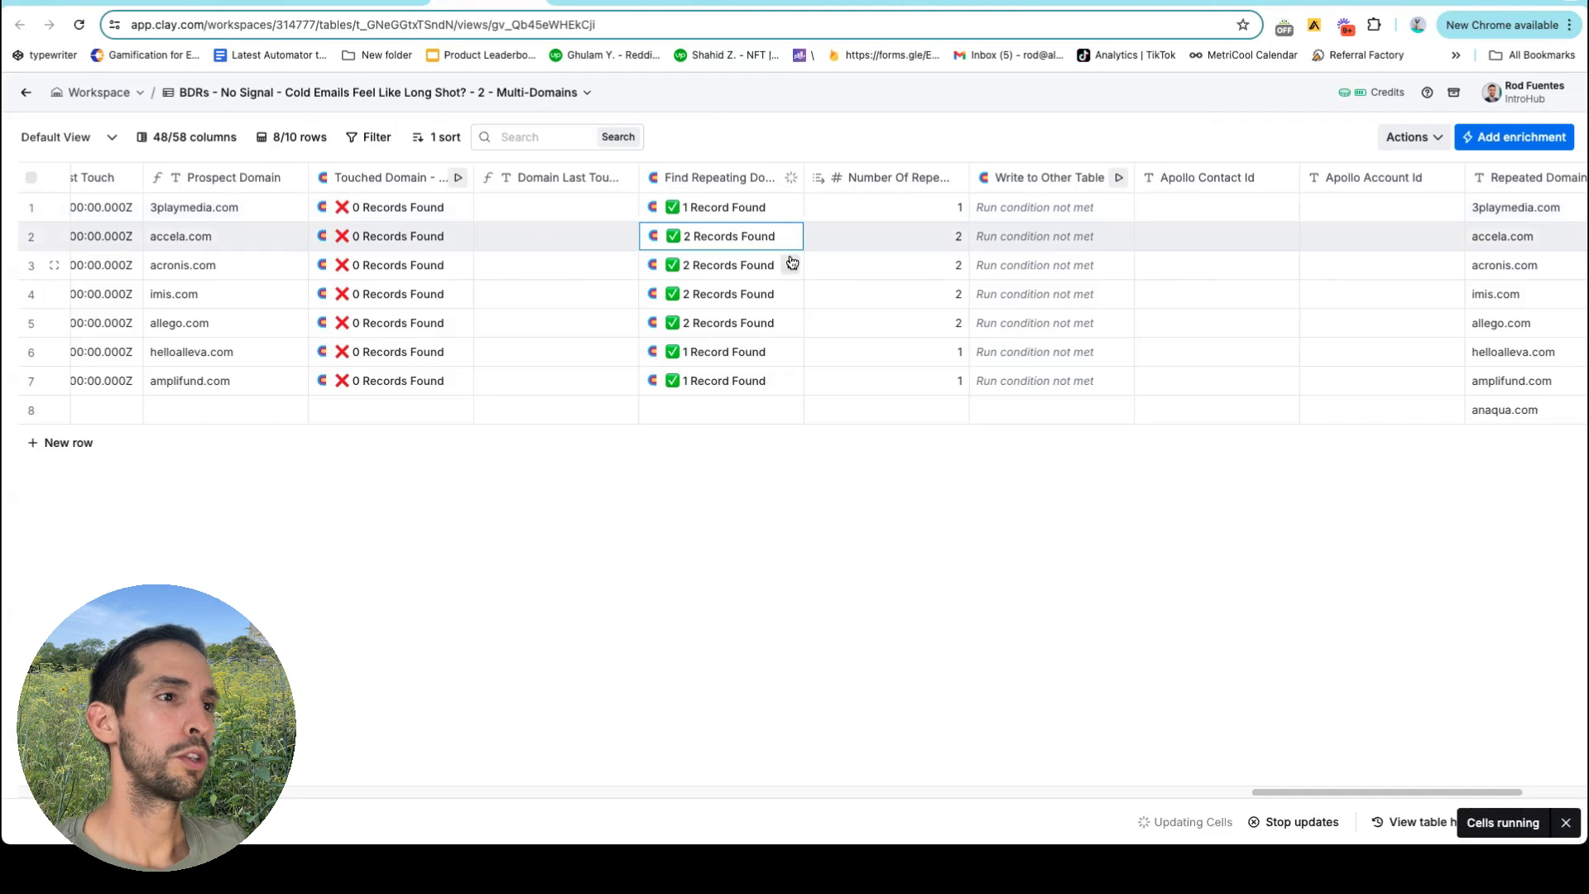
click(792, 265)
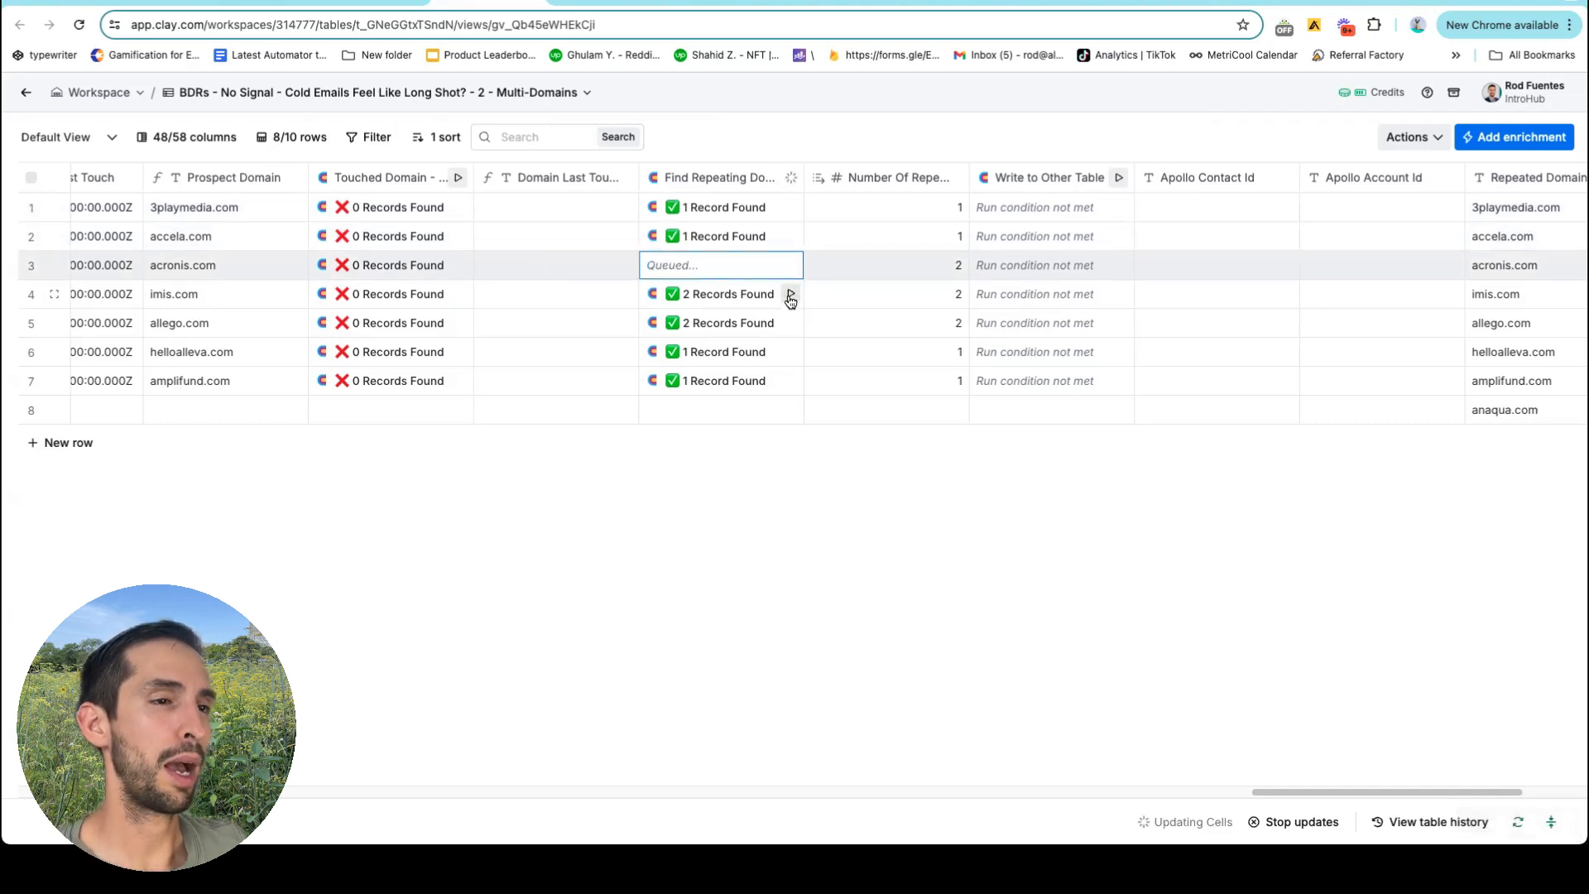
click(790, 295)
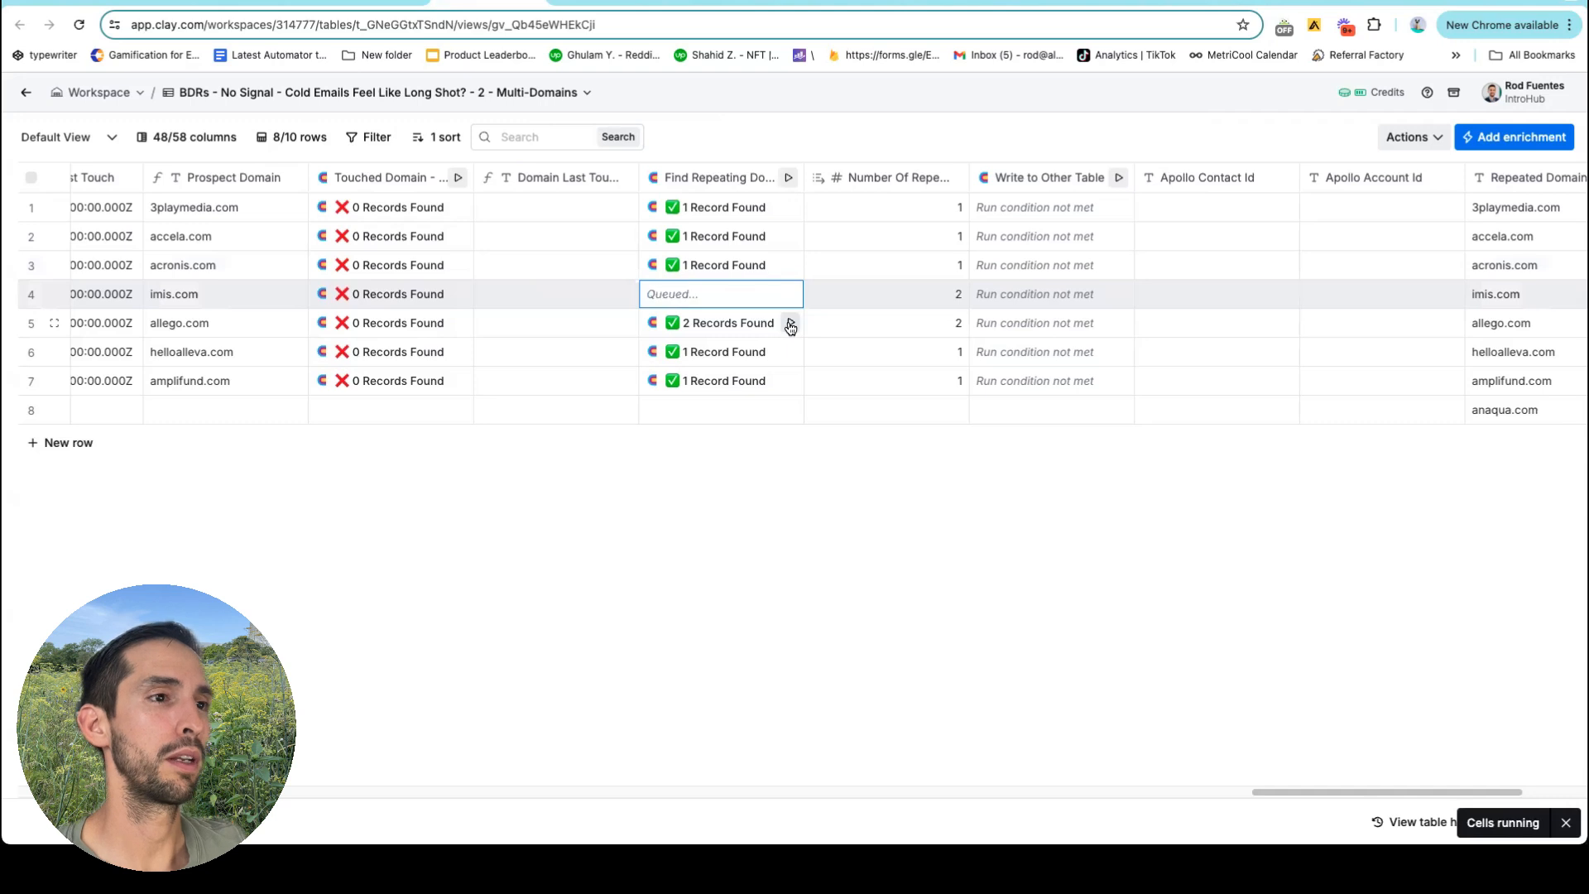
click(790, 325)
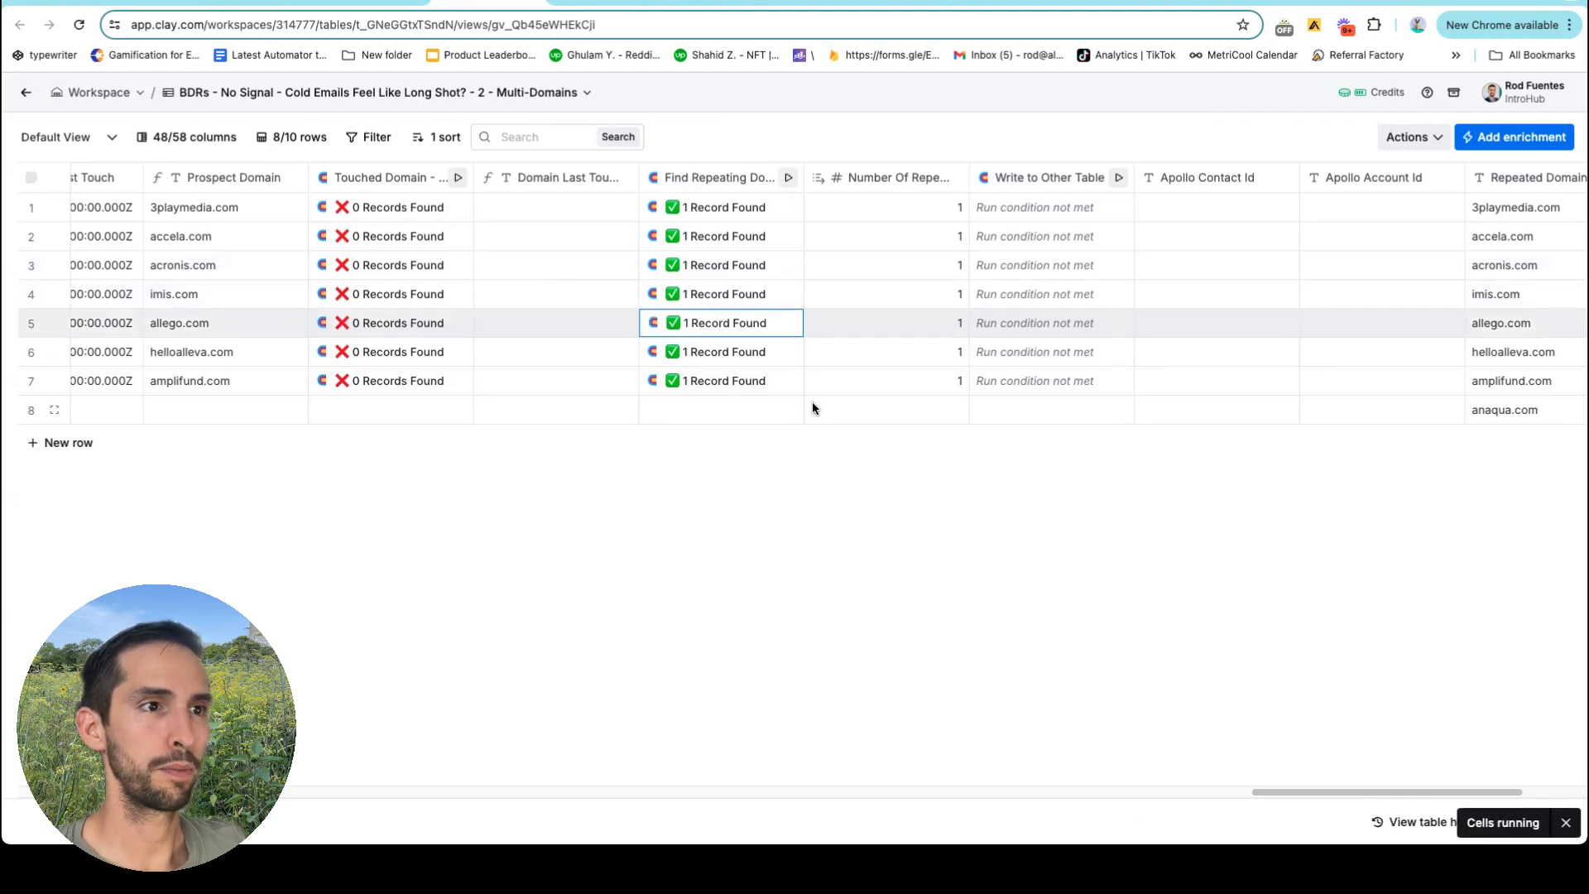
Go back to the 955-row BDRs source table.
scroll(842, 291, left, 10)
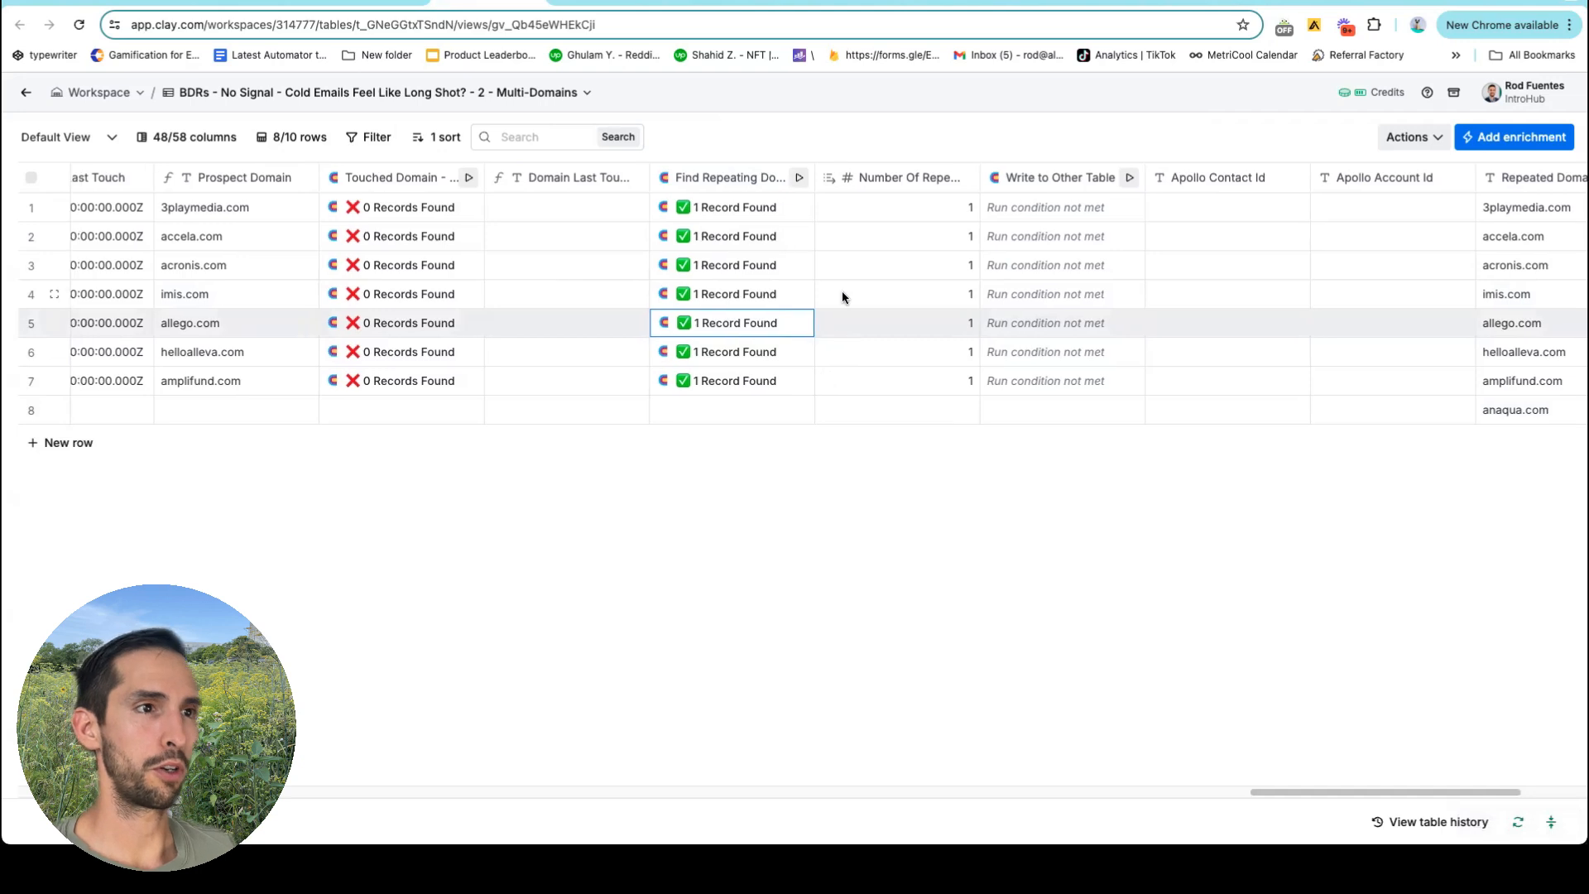
scroll(842, 296, left, 15)
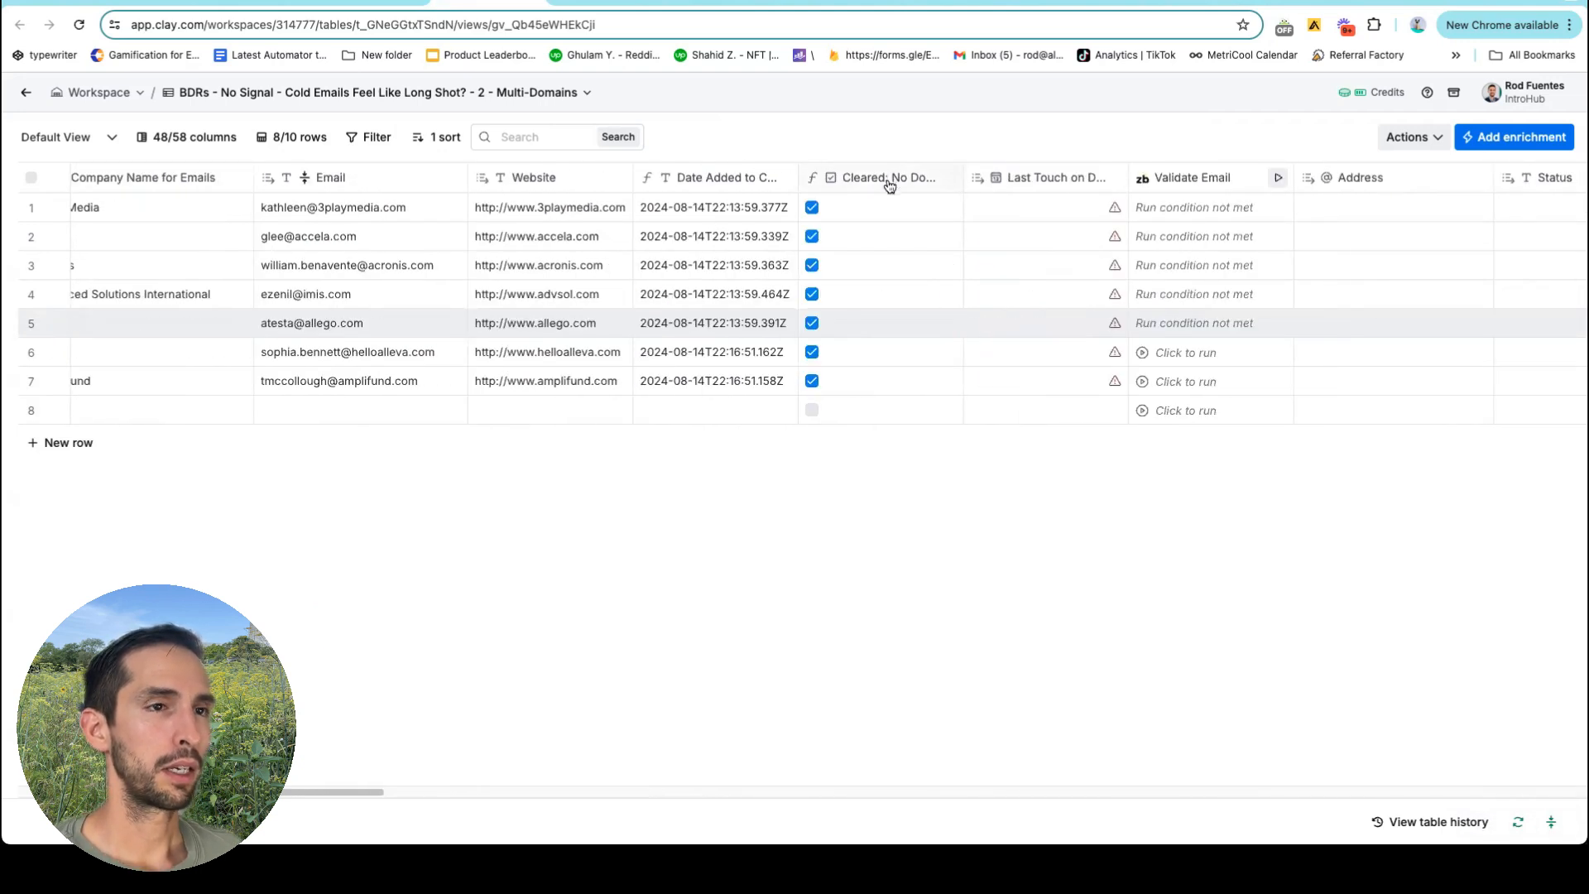
scroll(893, 180, right, 2)
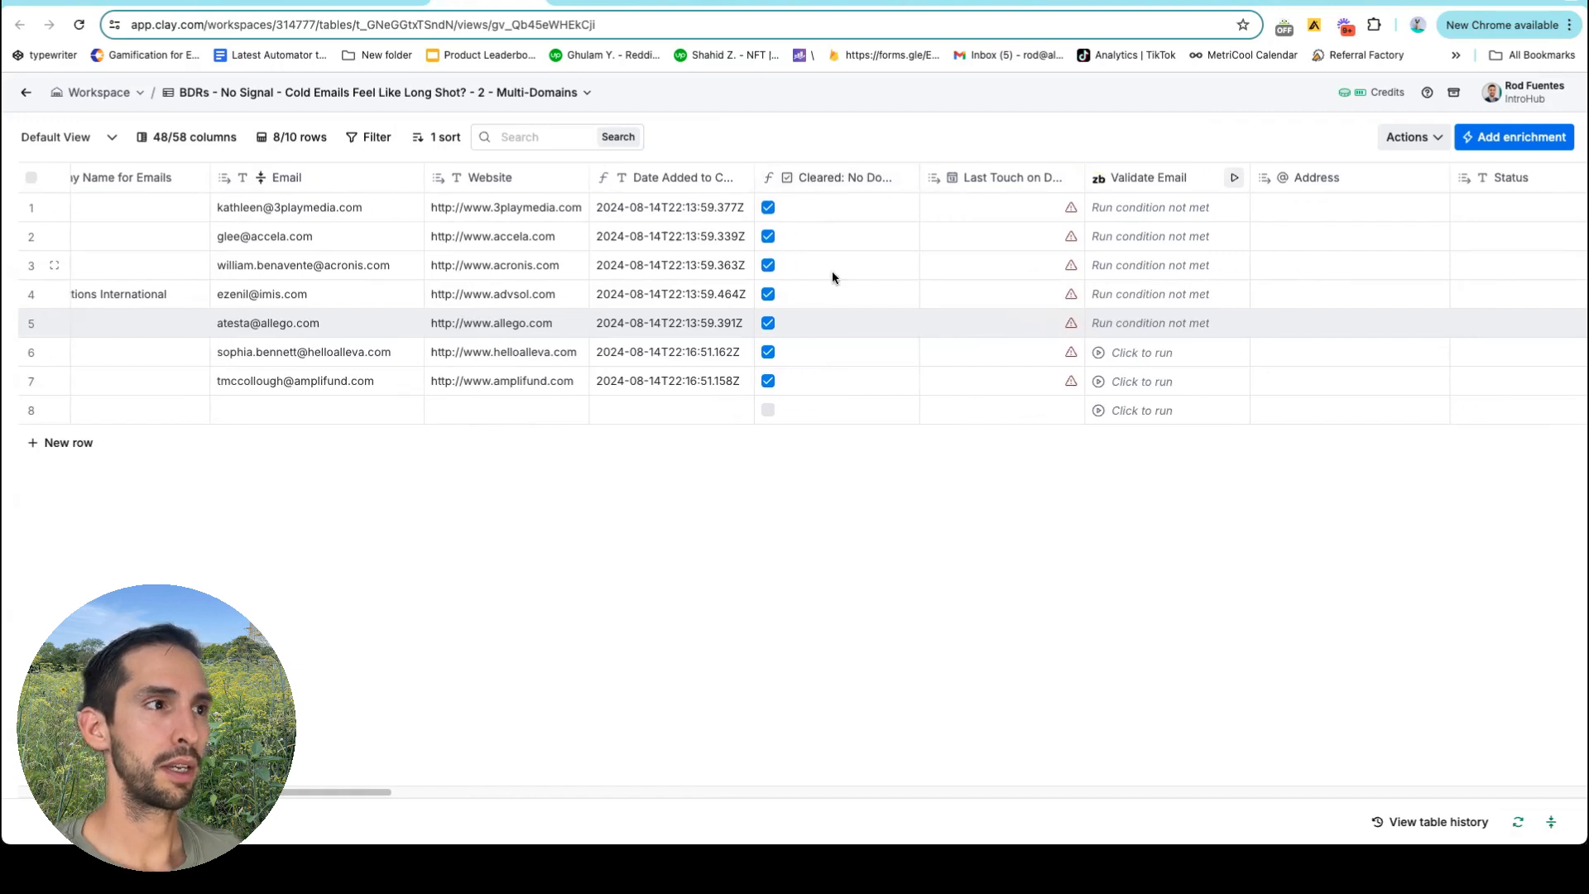
scroll(832, 270, left, 5)
scroll(831, 271, left, 1)
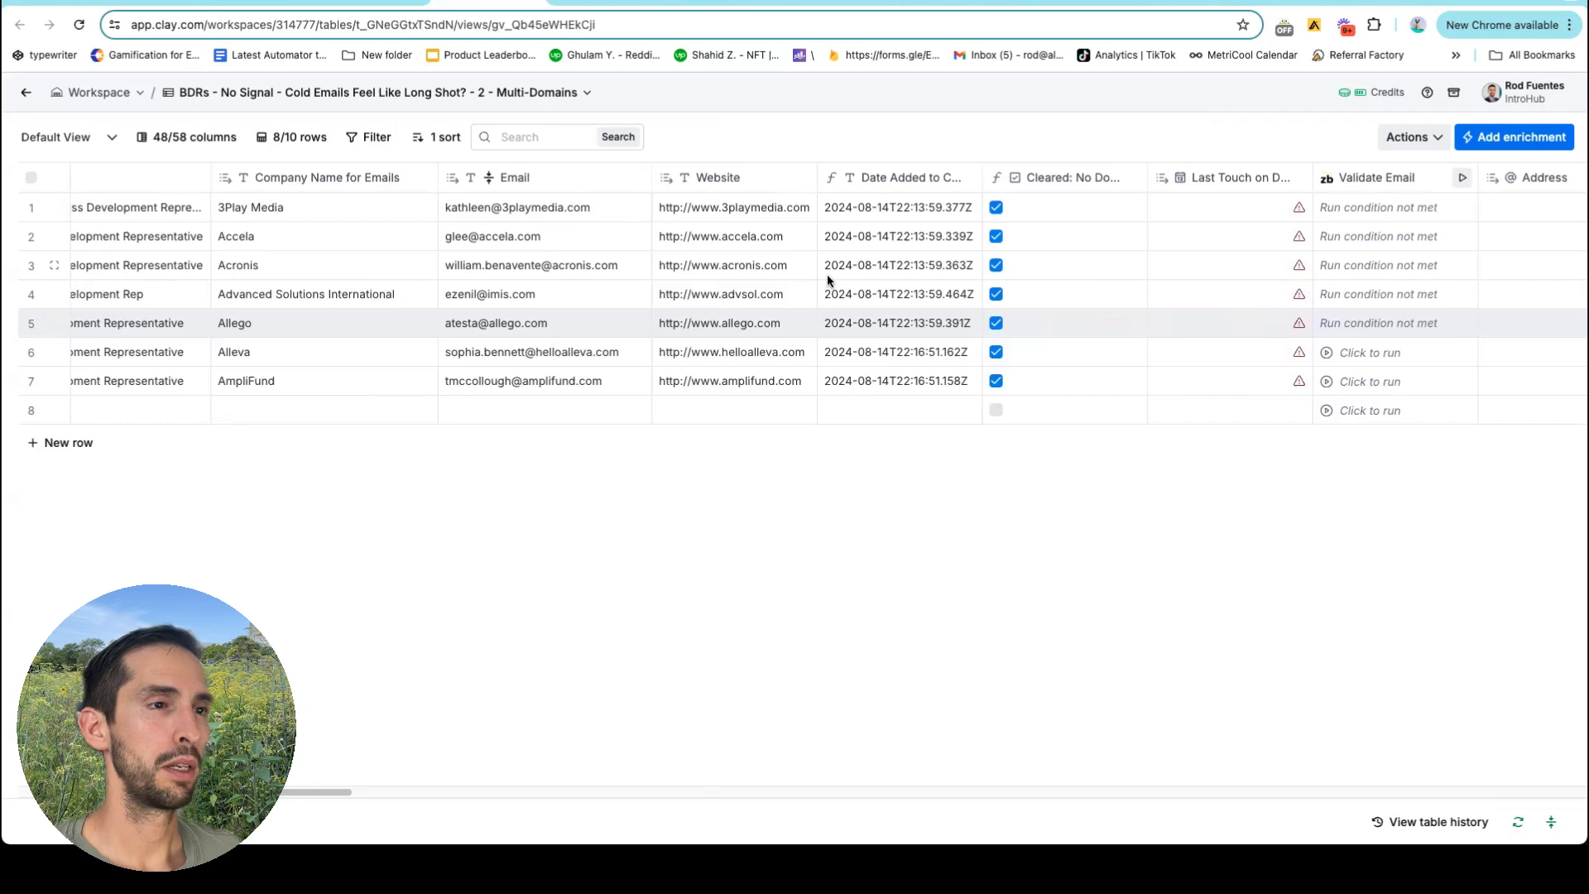
key(ctrl+shift+Tab)
scroll(827, 281, left, 20)
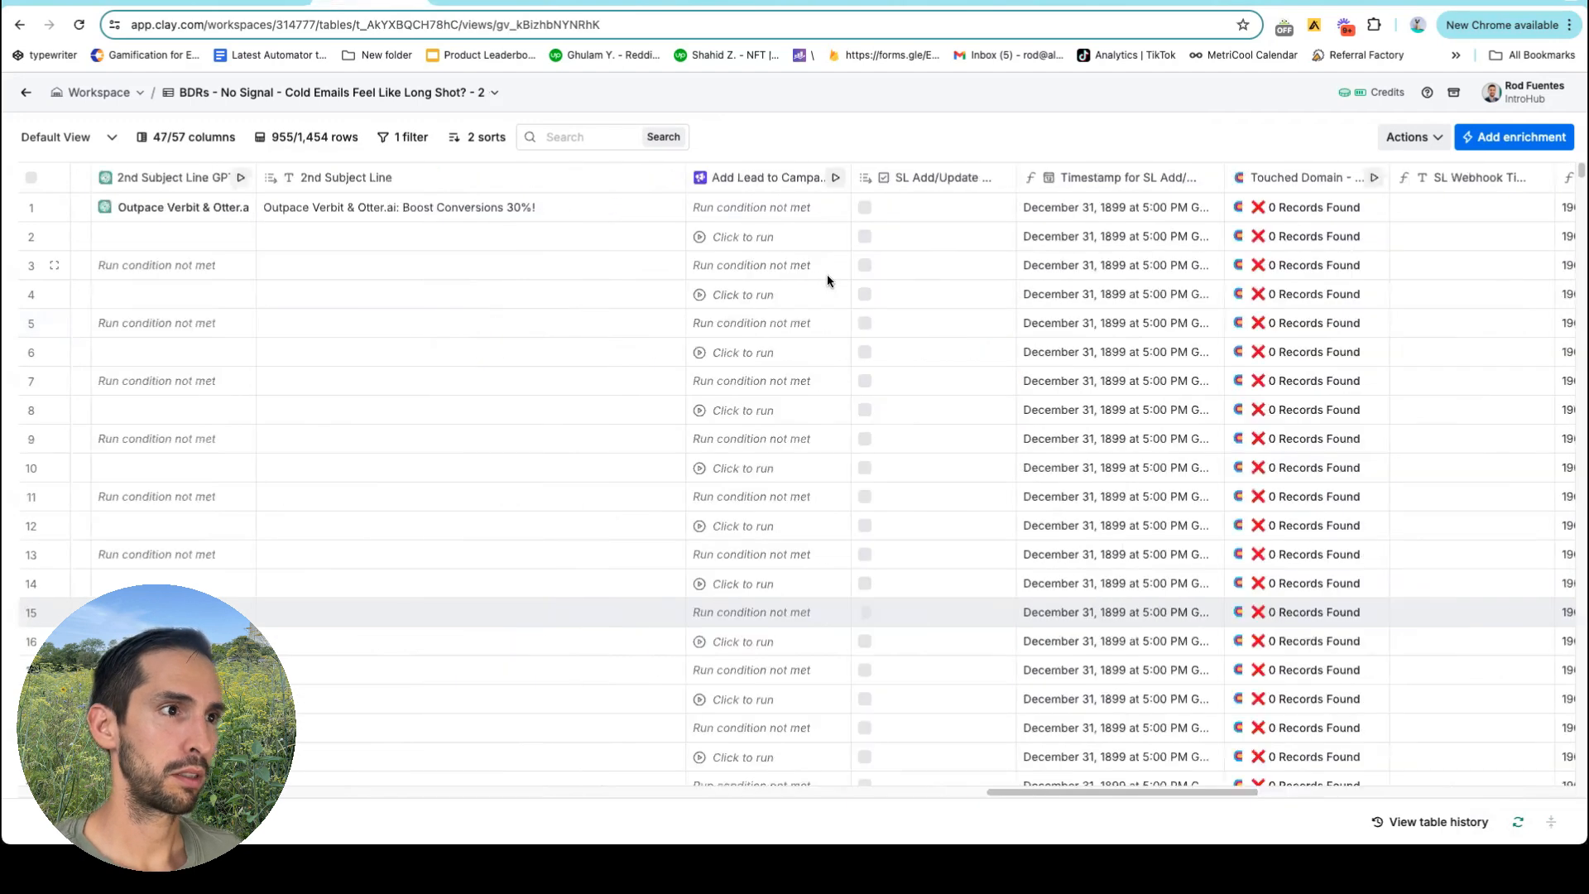
scroll(826, 275, left, 20)
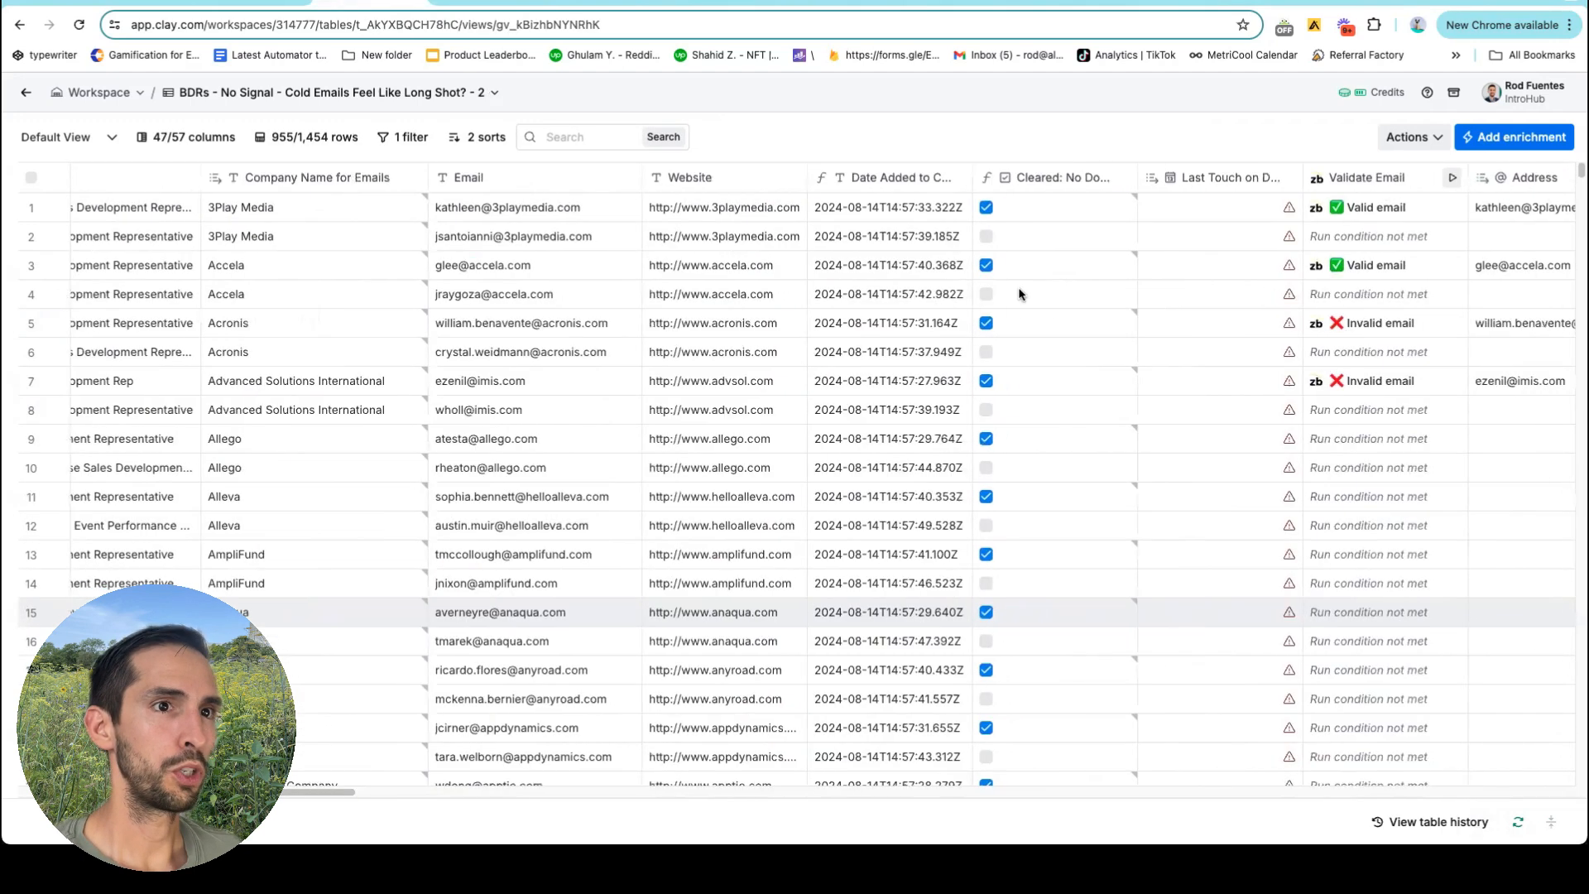
scroll(1010, 294, down, 20)
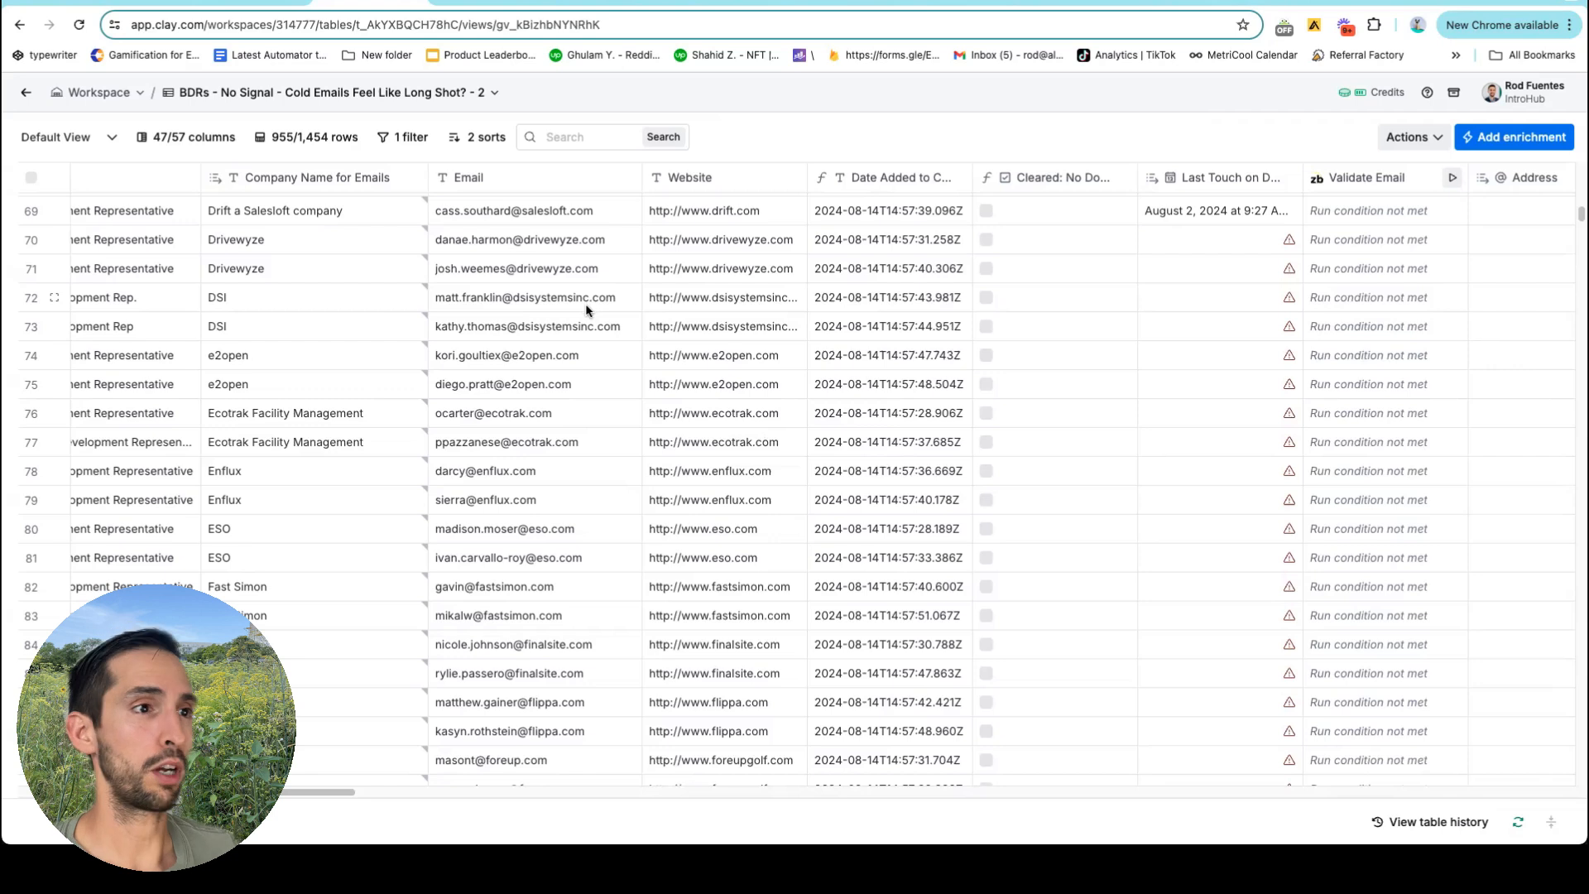
drag(1009, 313, 1007, 337)
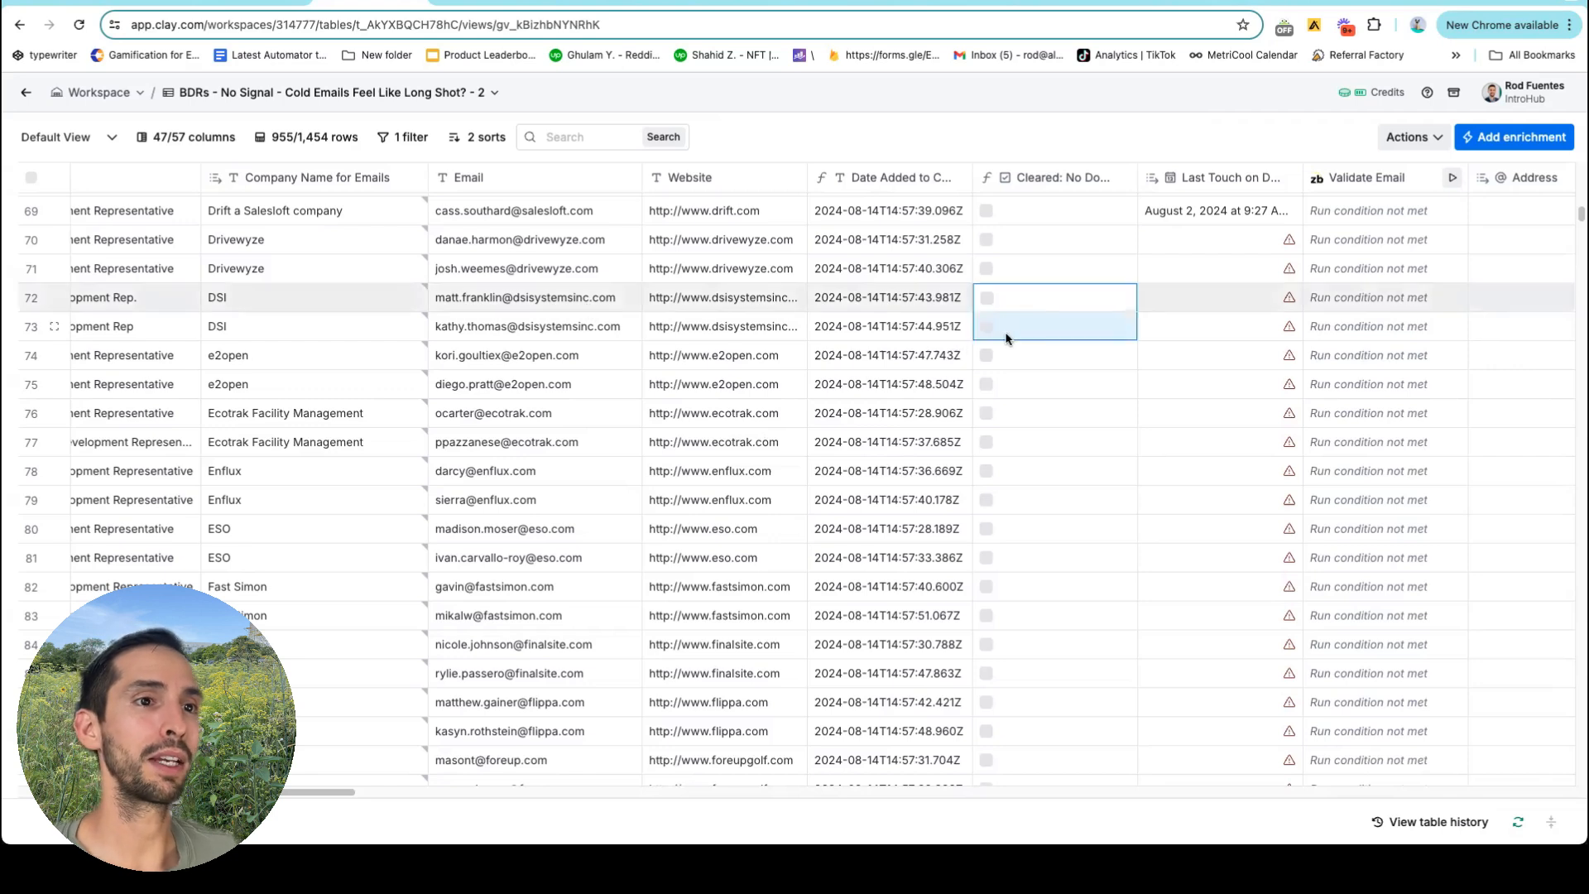
scroll(1029, 329, right, 3)
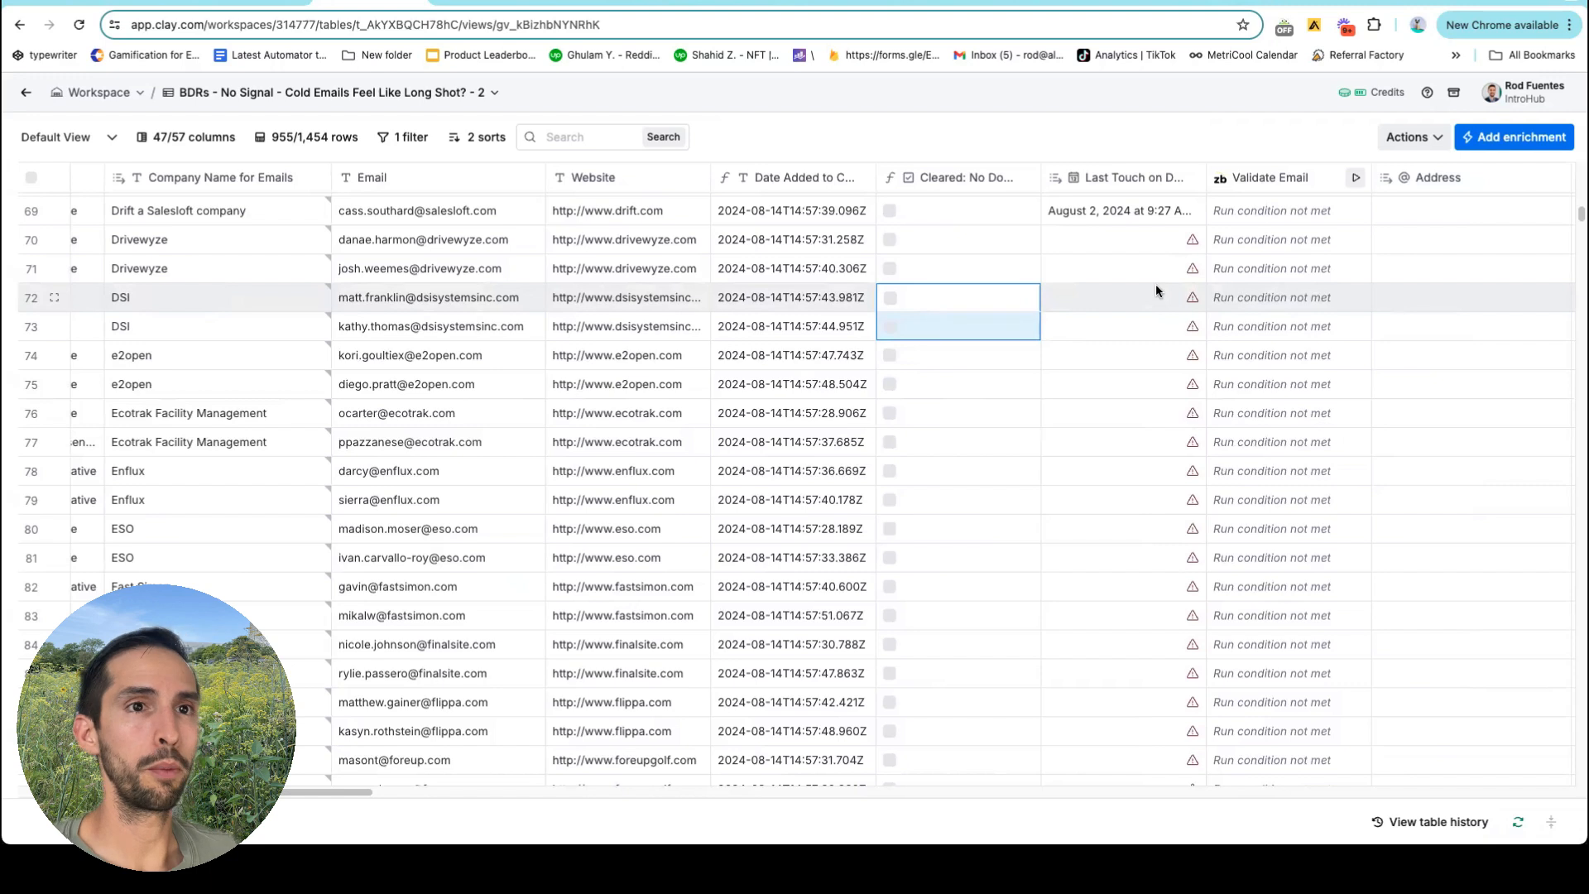
scroll(1156, 290, right, 6)
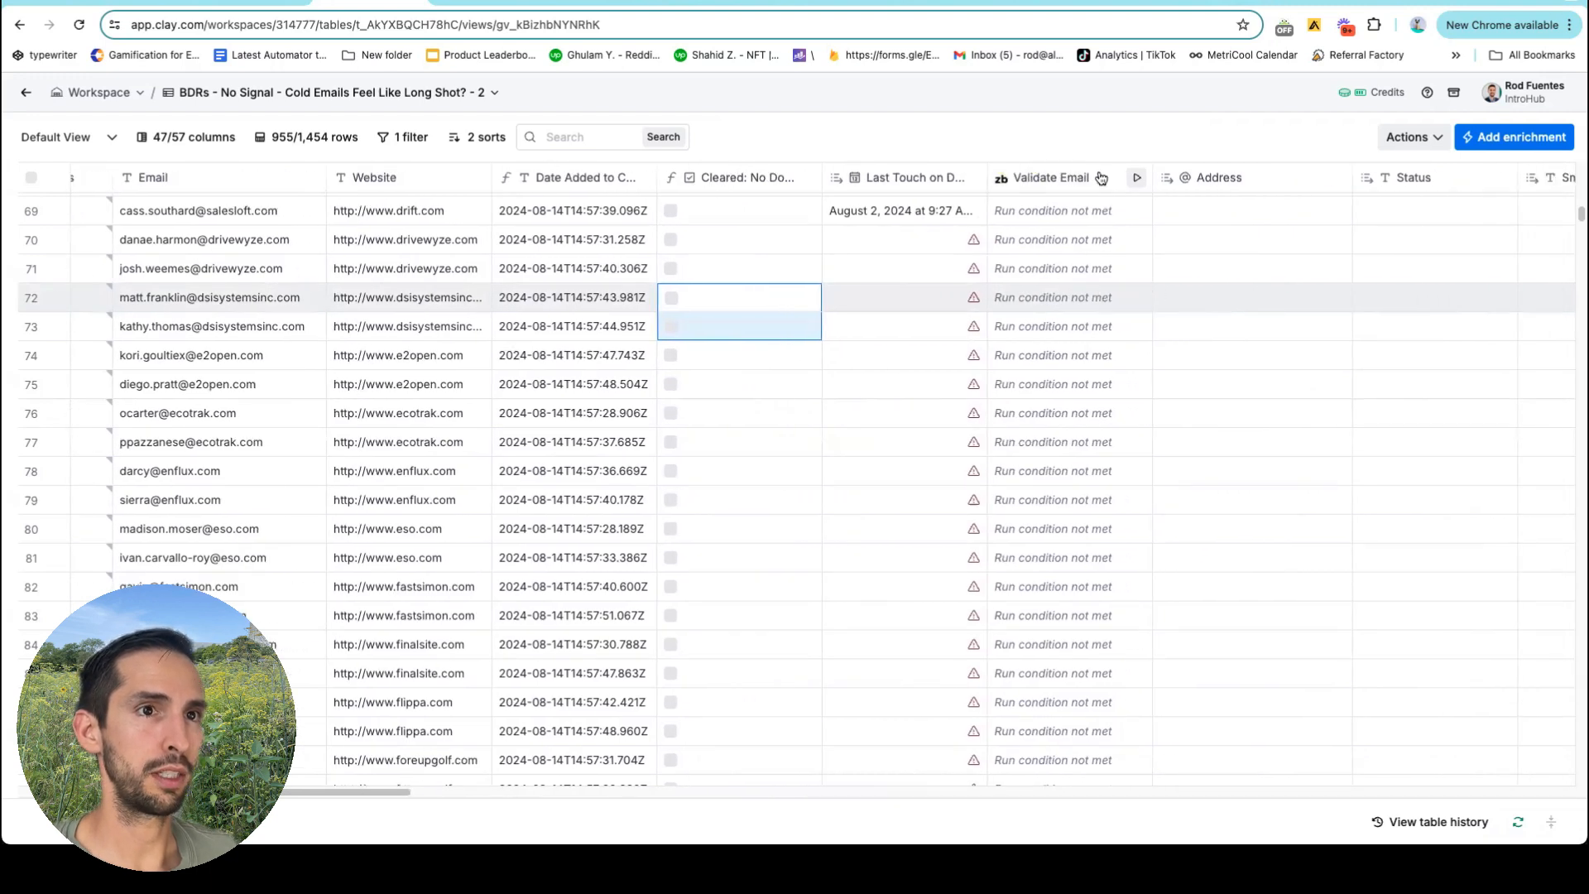
scroll(1078, 289, down, 3)
scroll(1081, 298, right, 10)
scroll(1081, 298, up, 5)
scroll(1081, 299, right, 20)
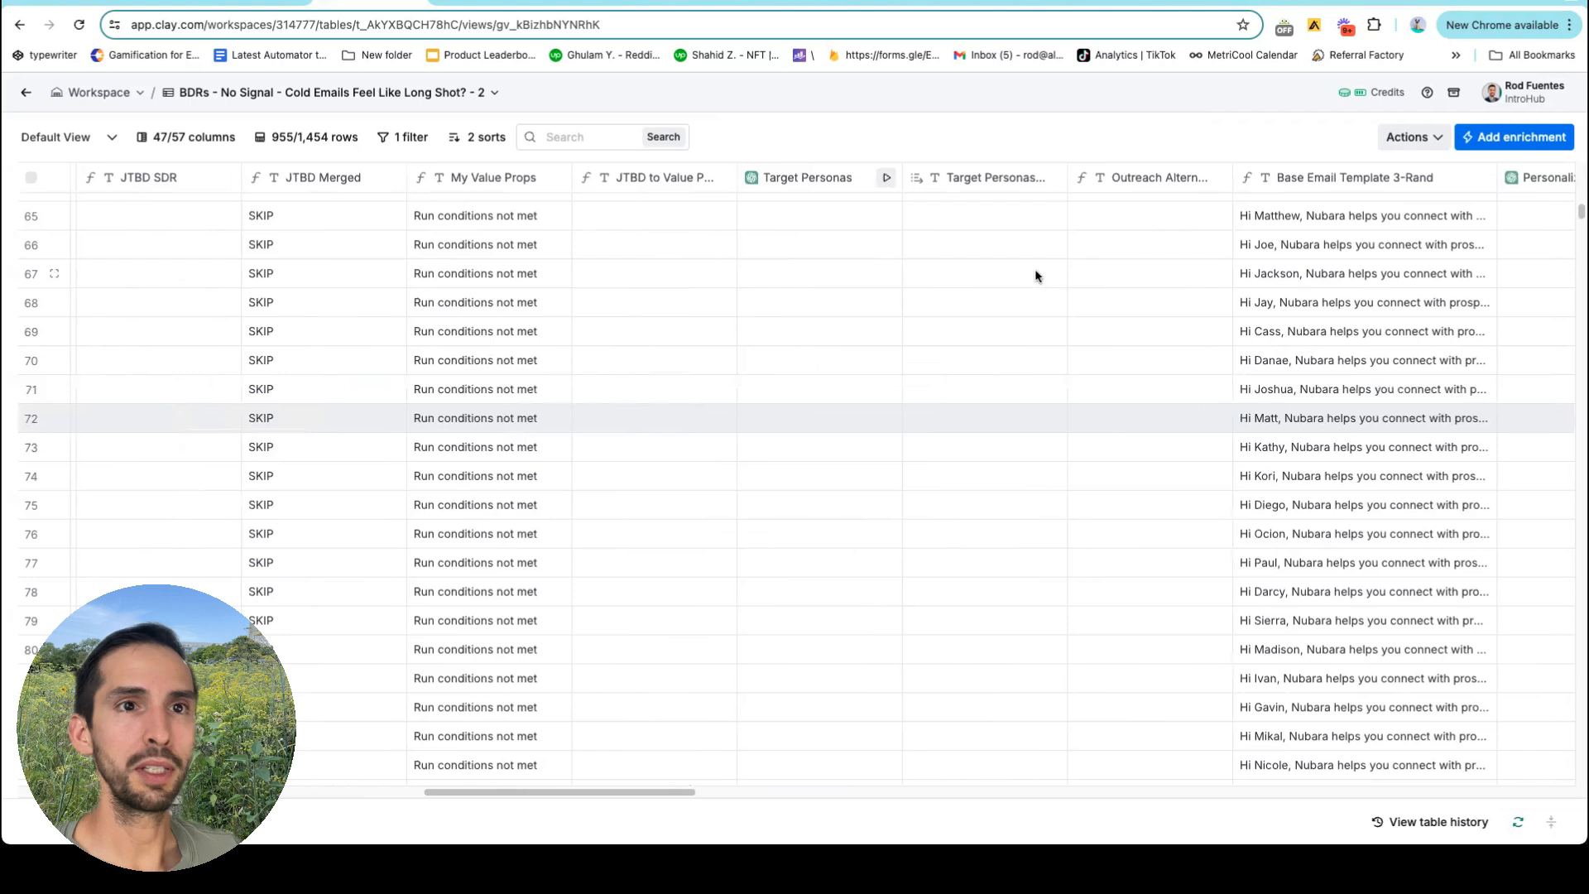
scroll(1057, 285, right, 4)
scroll(1056, 301, left, 12)
scroll(1055, 301, left, 20)
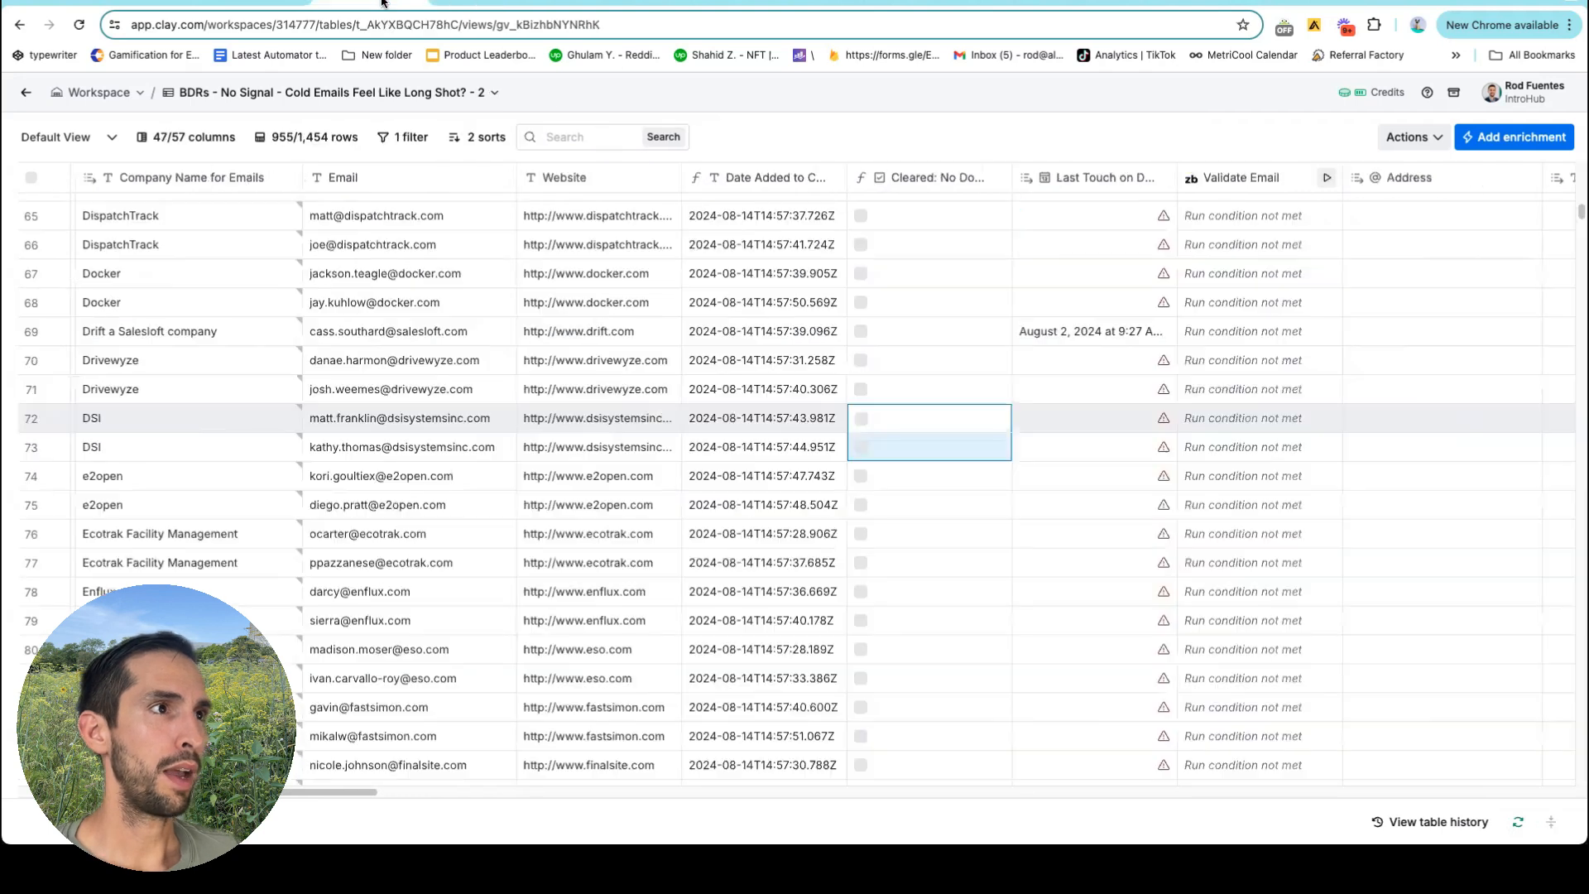
scroll(812, 365, right, 20)
scroll(812, 365, right, 20)
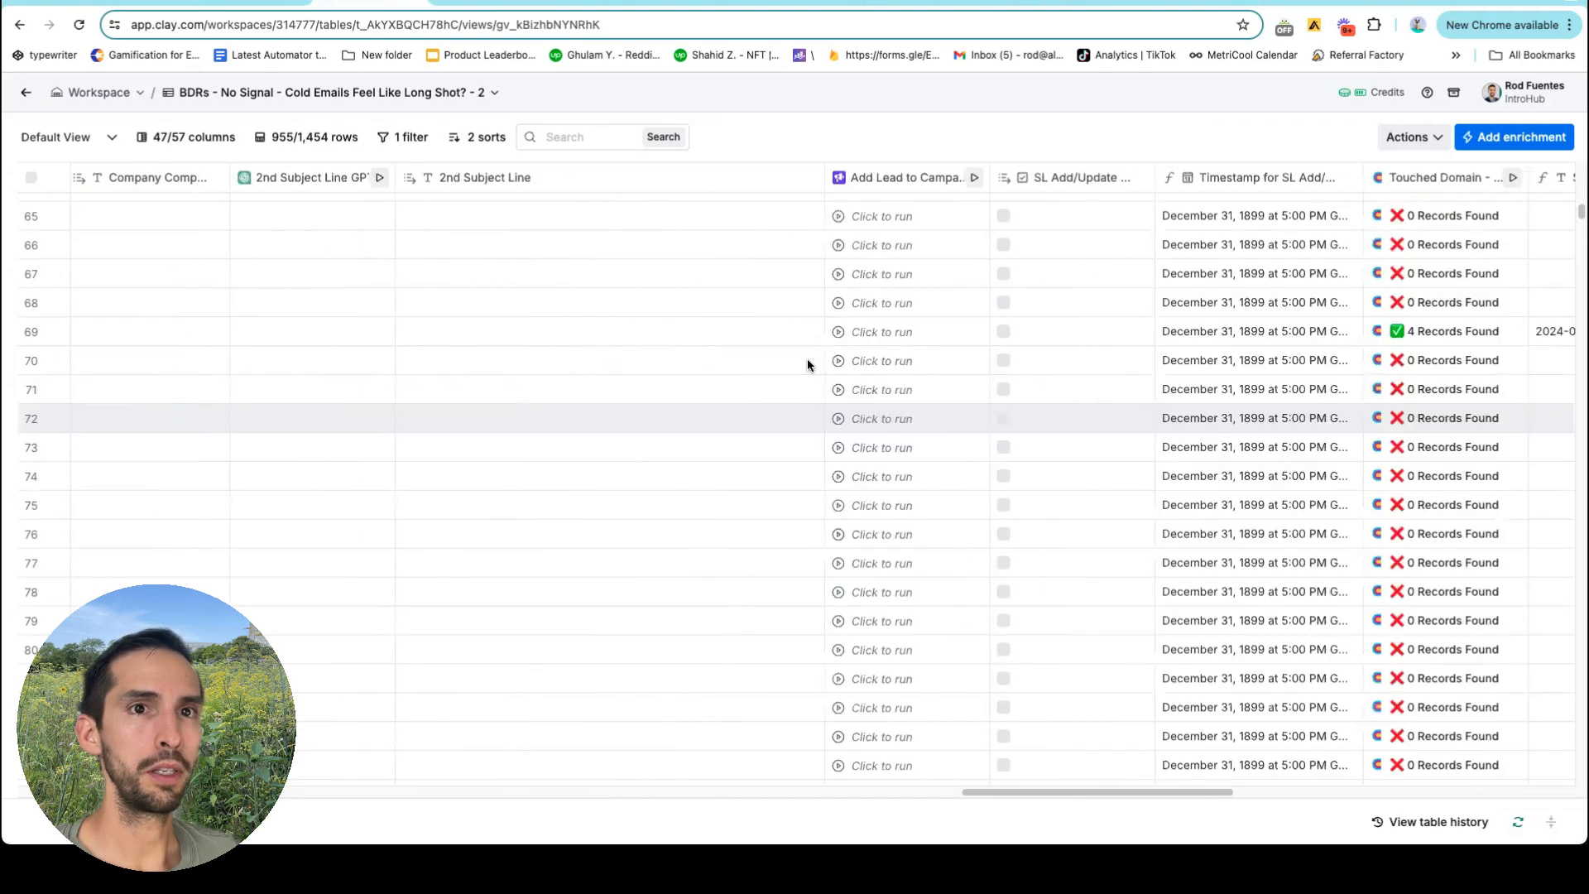
scroll(1312, 240, up, 20)
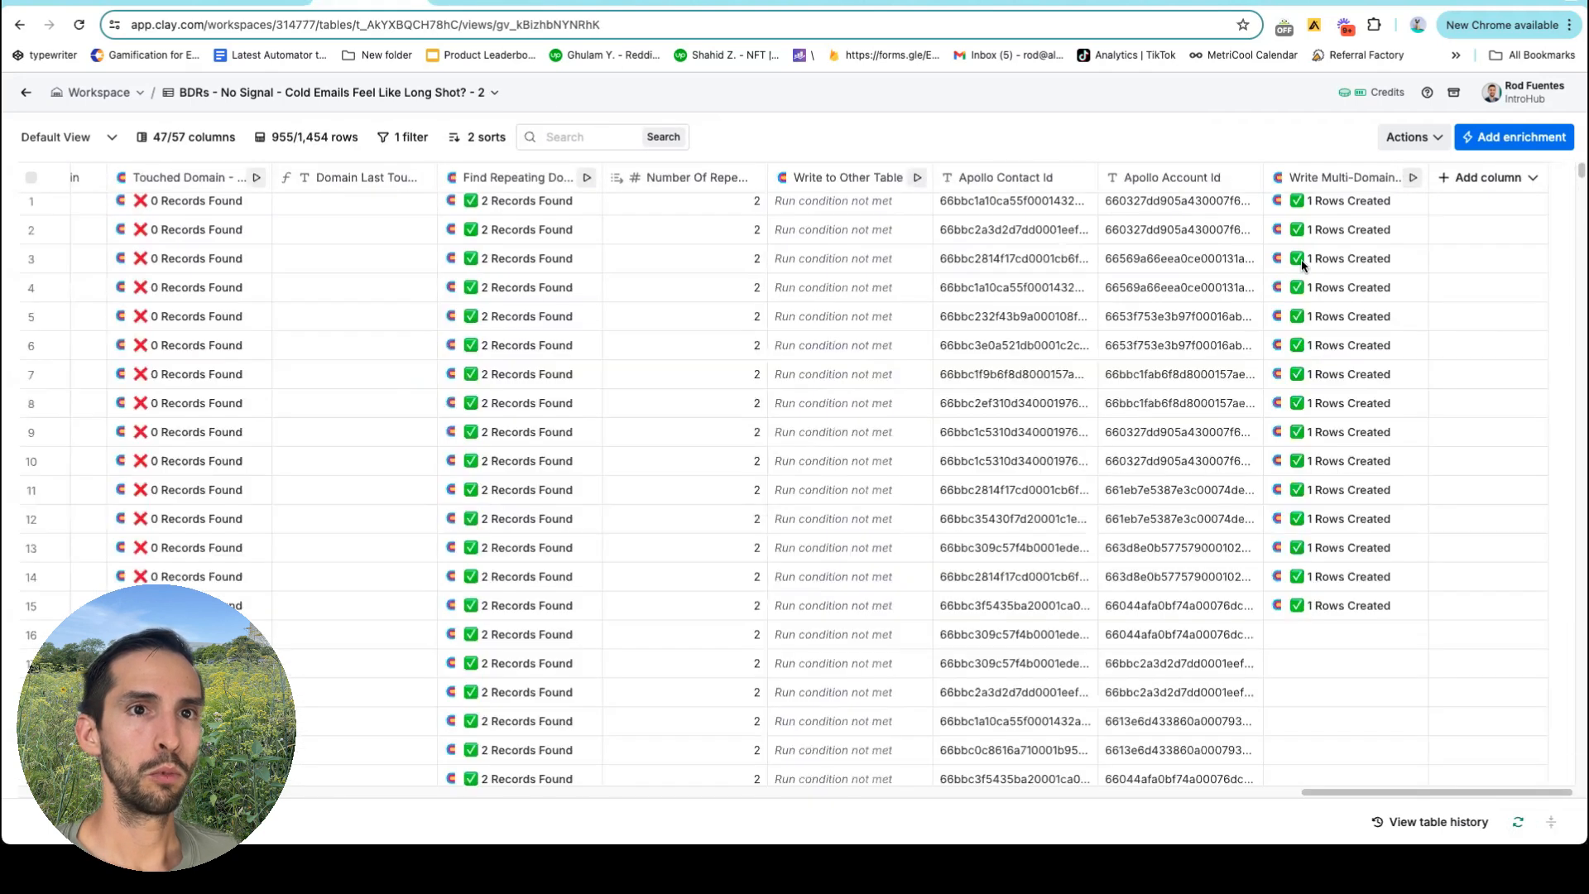
click(1329, 178)
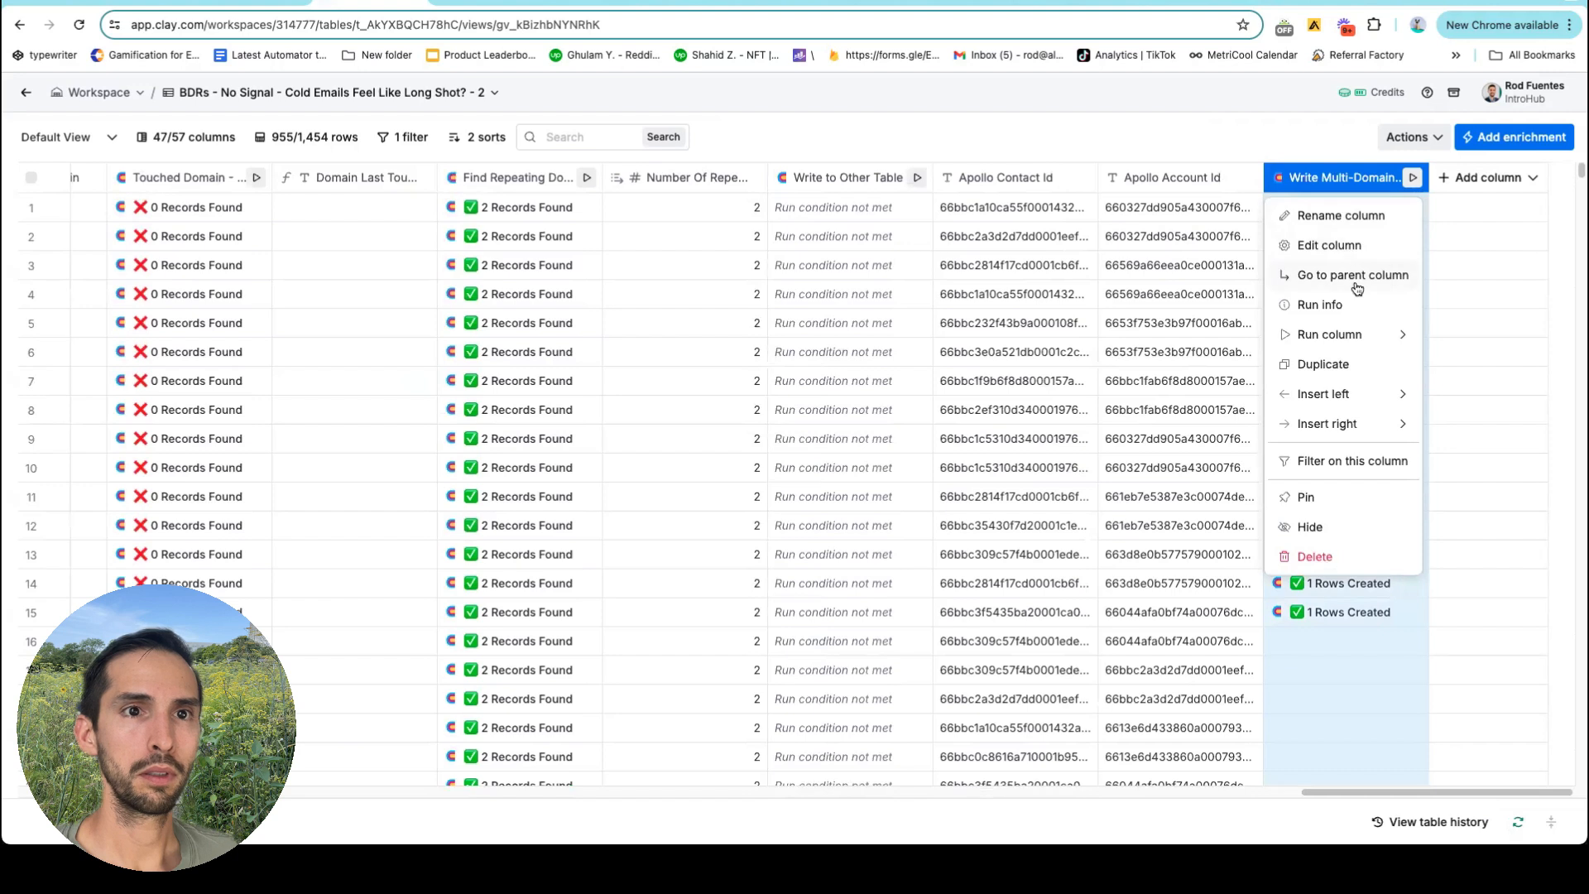
mouse_move(1361, 337)
click(1160, 361)
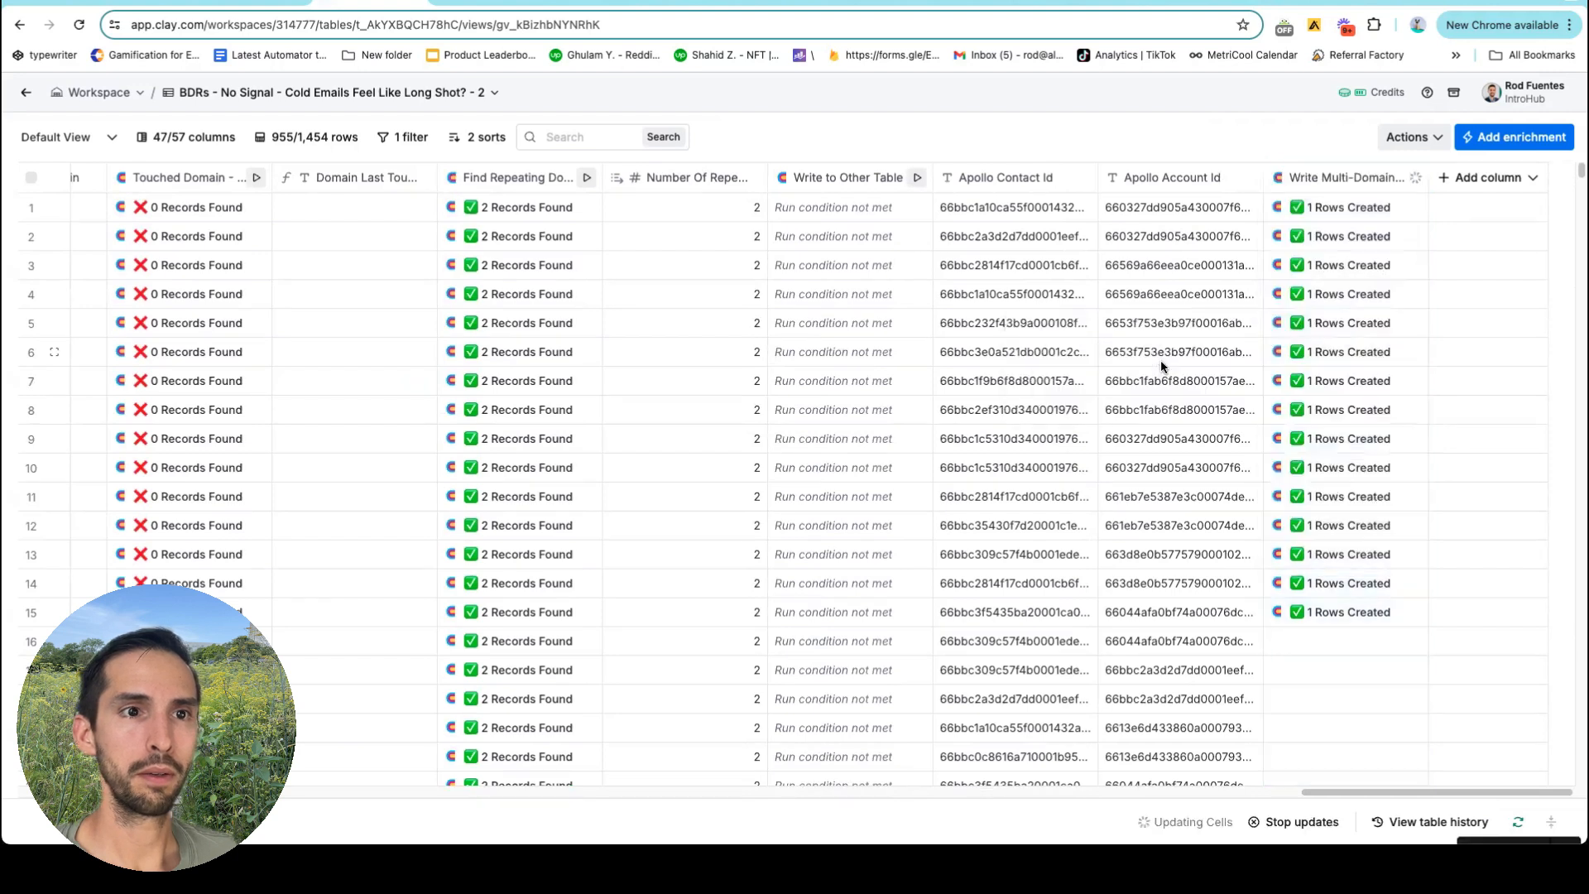
scroll(1350, 393, down, 1)
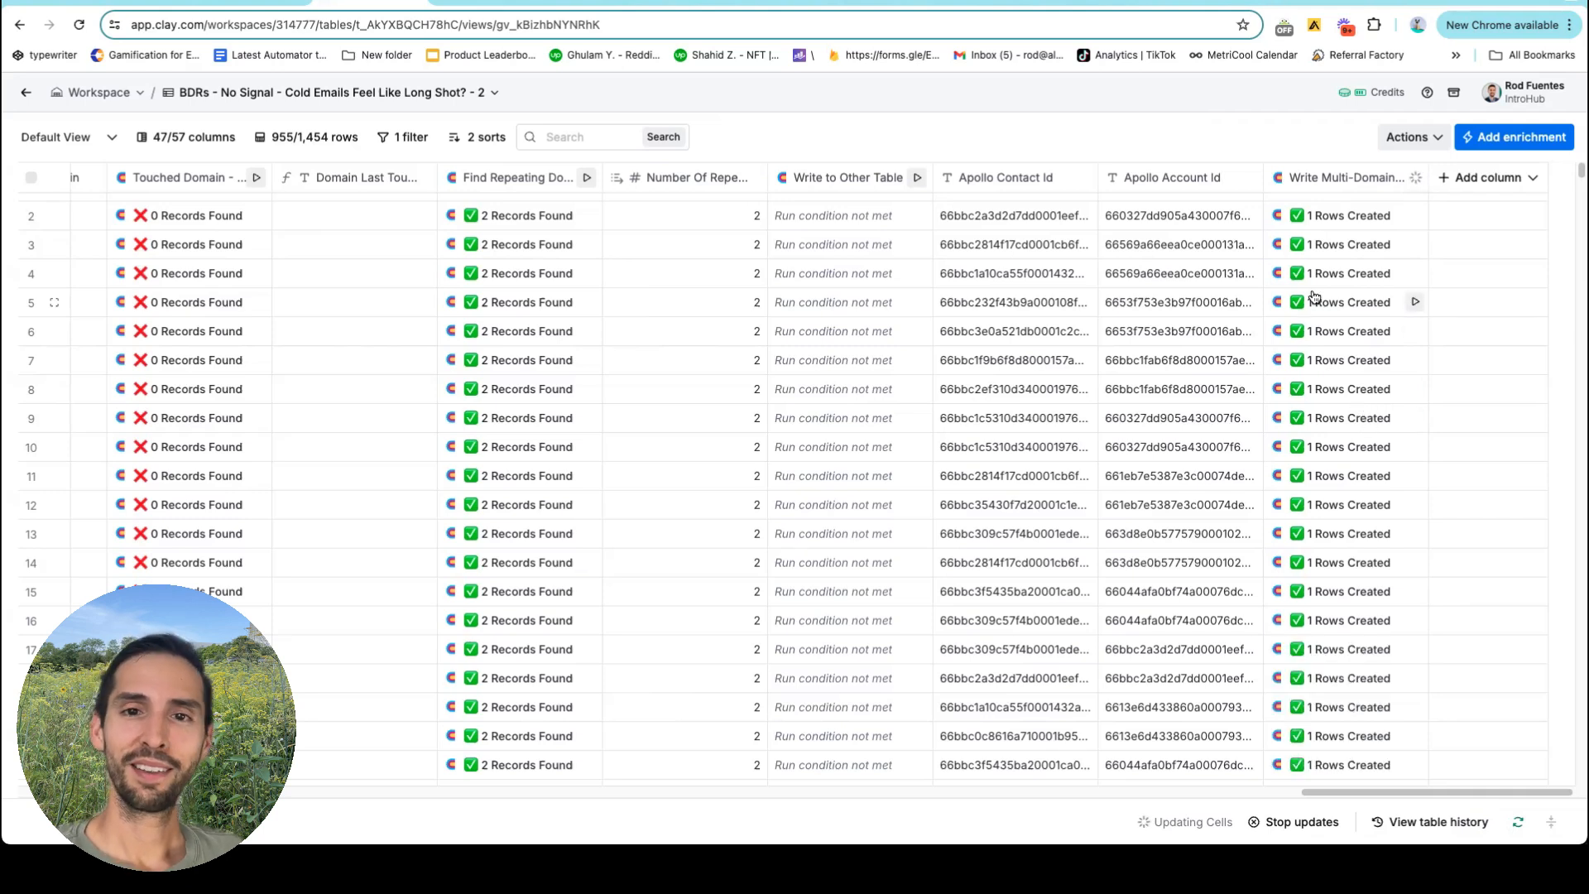
scroll(1311, 296, down, 20)
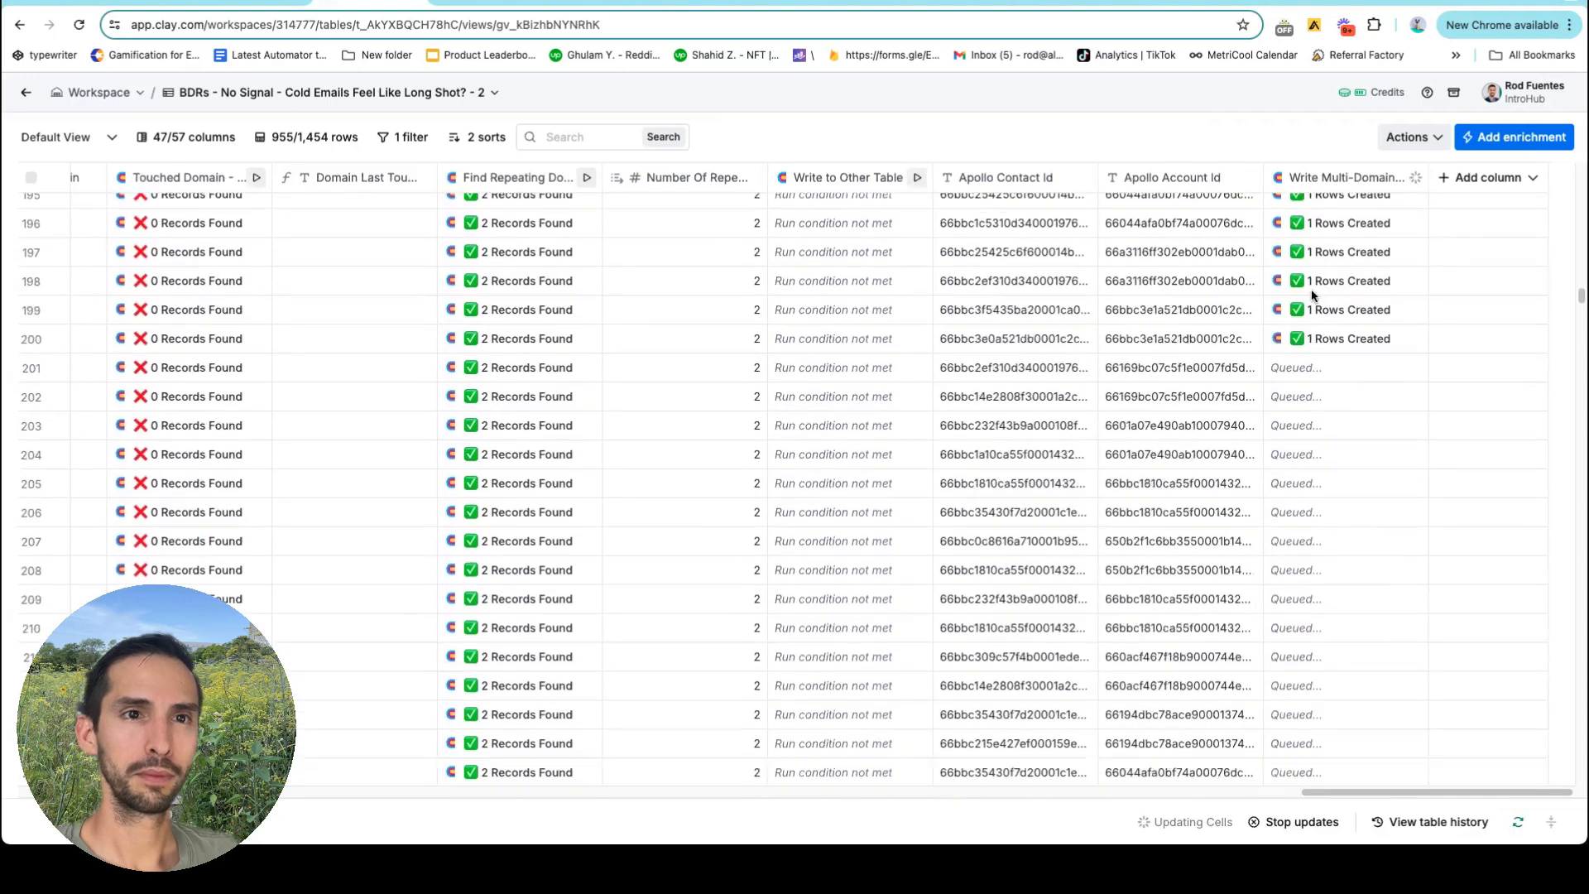
scroll(1399, 513, down, 20)
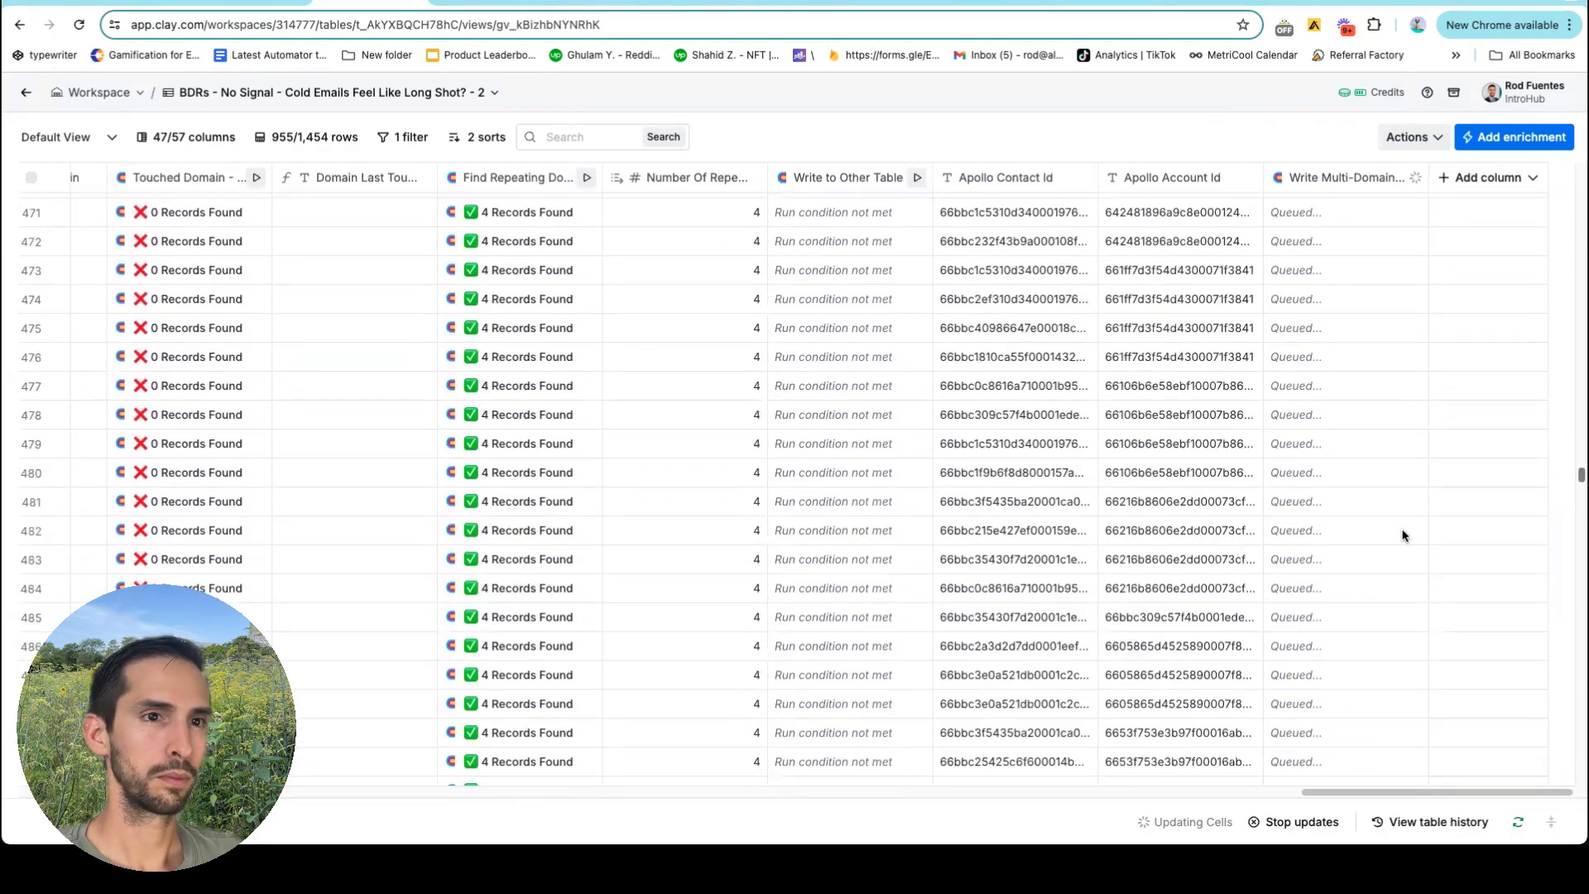
scroll(850, 502, up, 2)
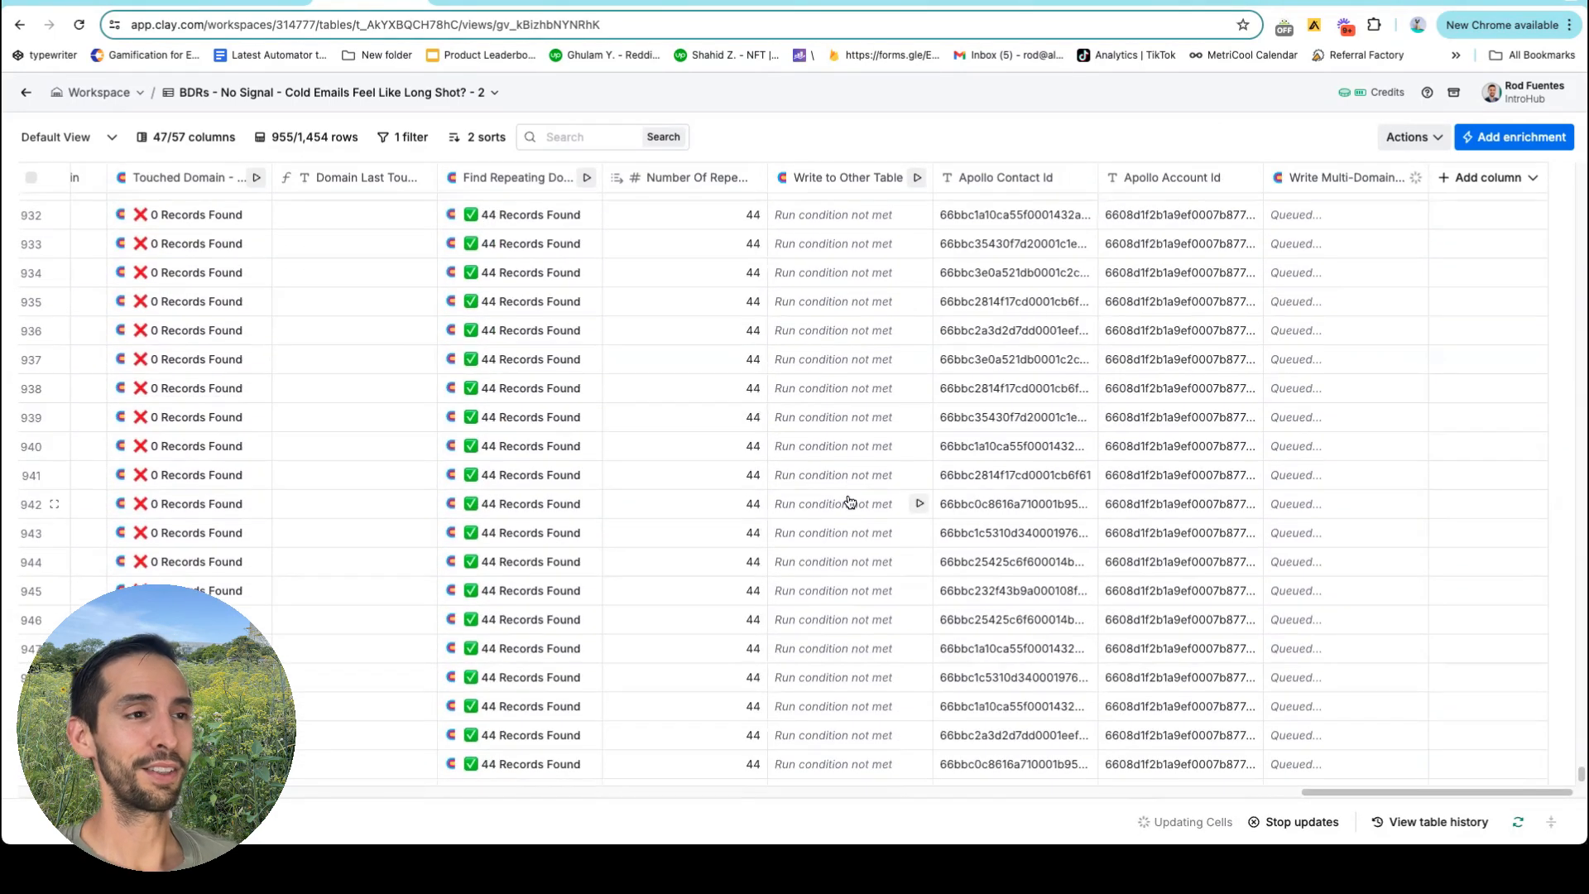
scroll(809, 473, up, 5)
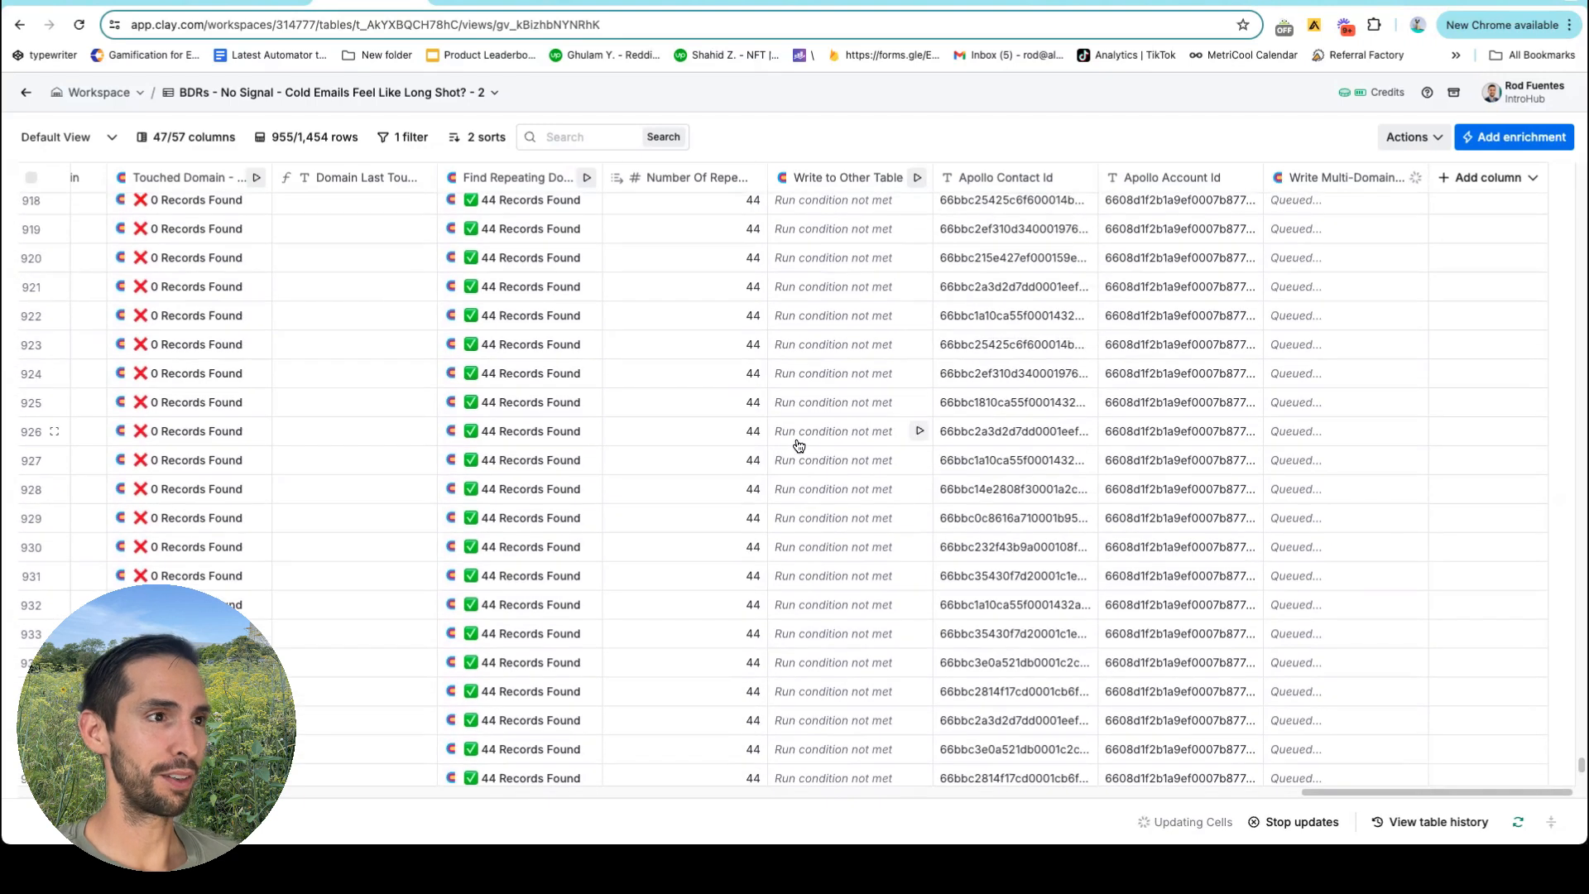
scroll(476, 446, left, 10)
scroll(476, 446, left, 15)
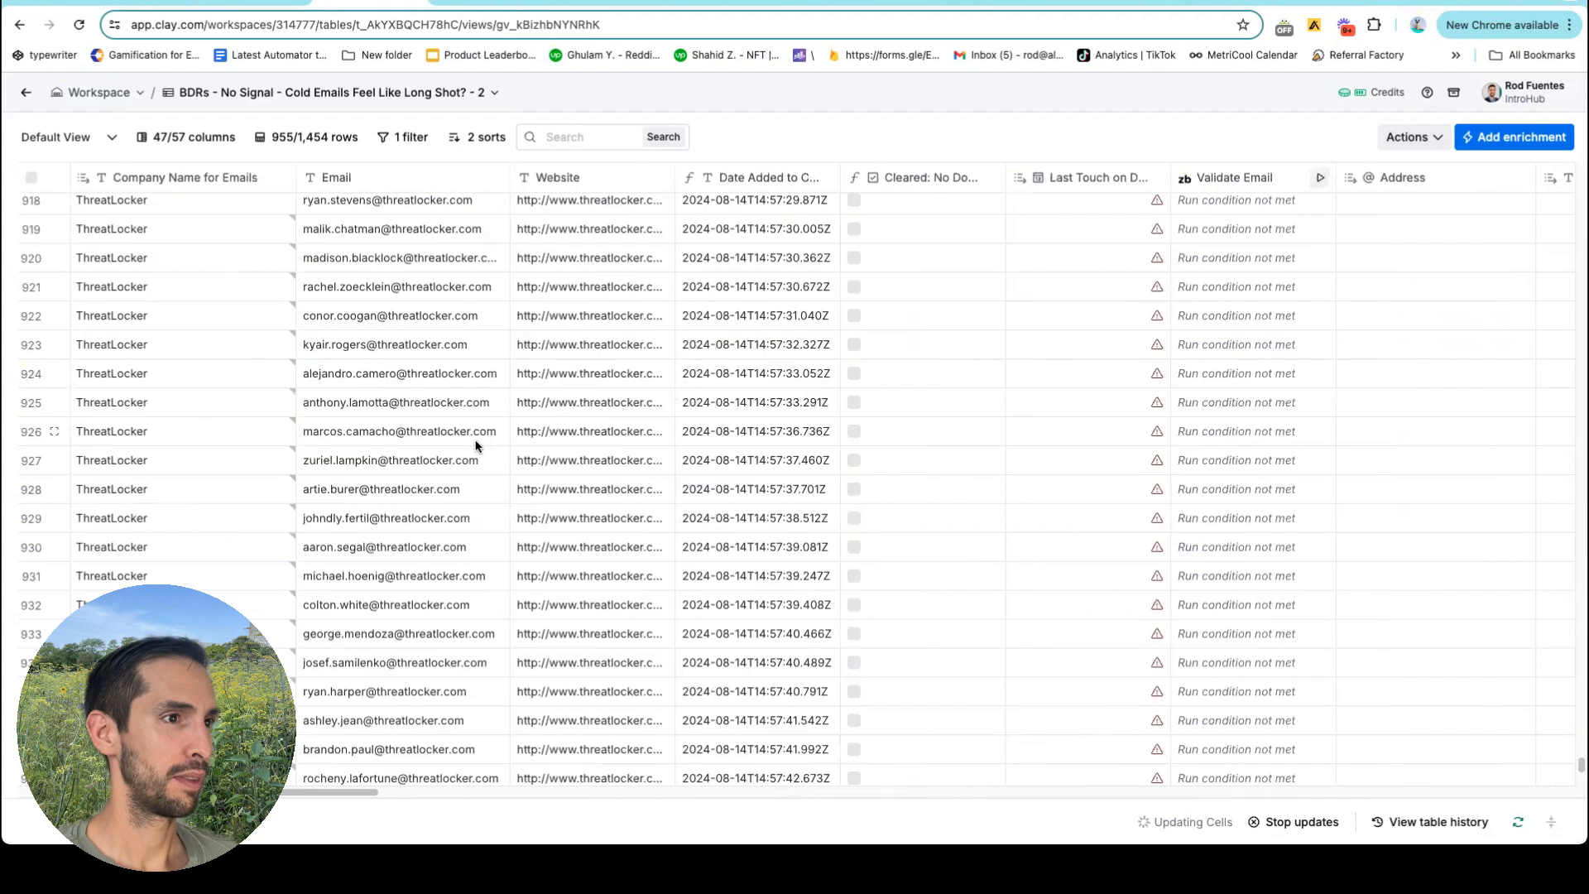
scroll(413, 372, left, 5)
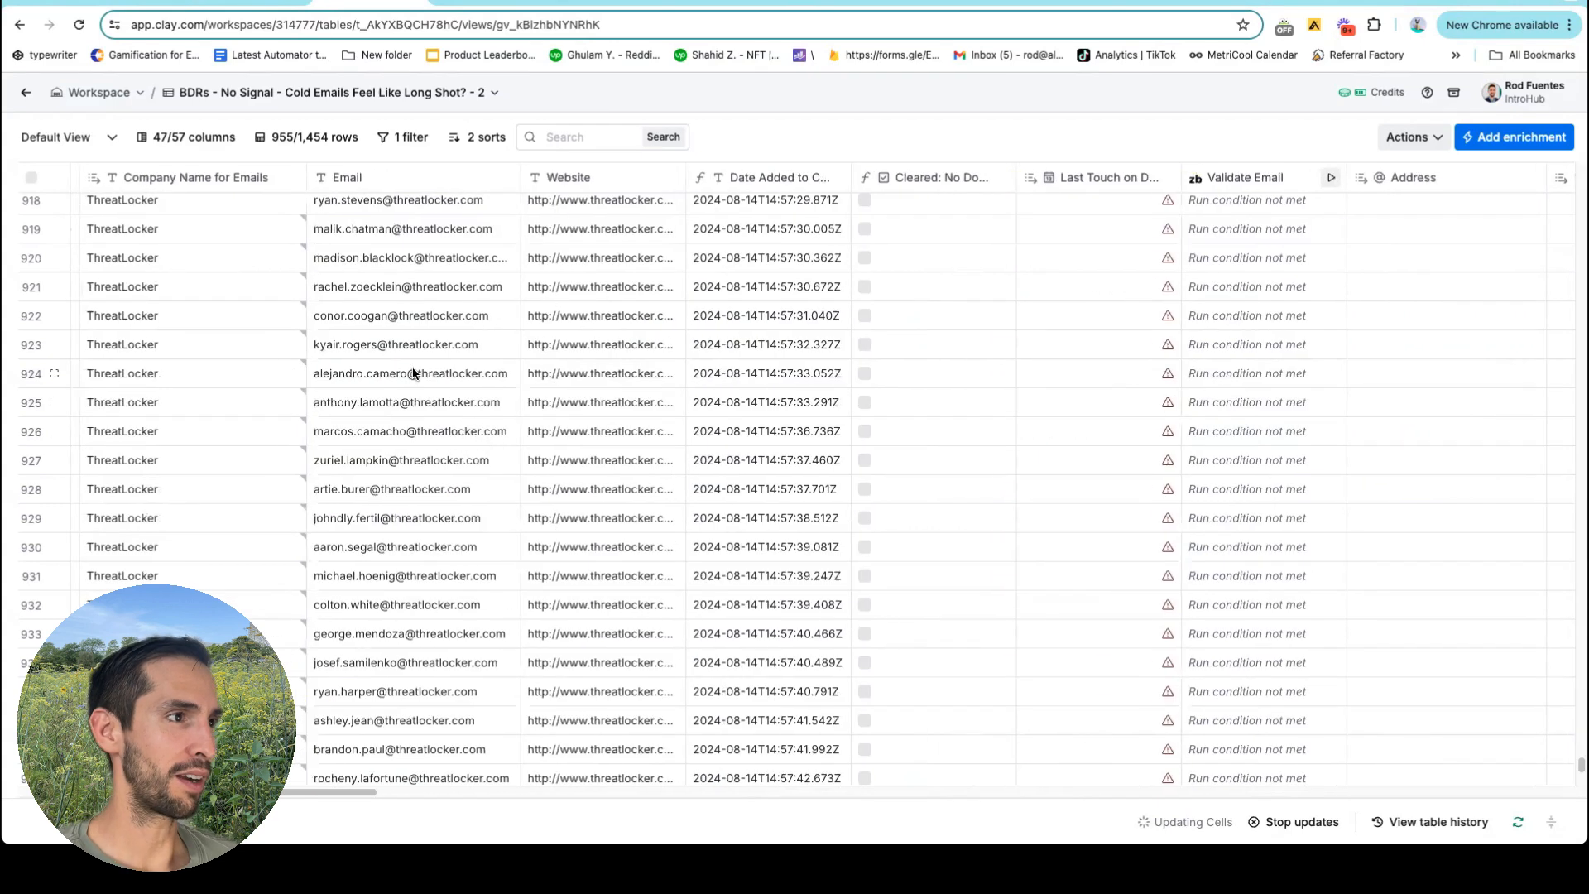
scroll(422, 369, left, 1)
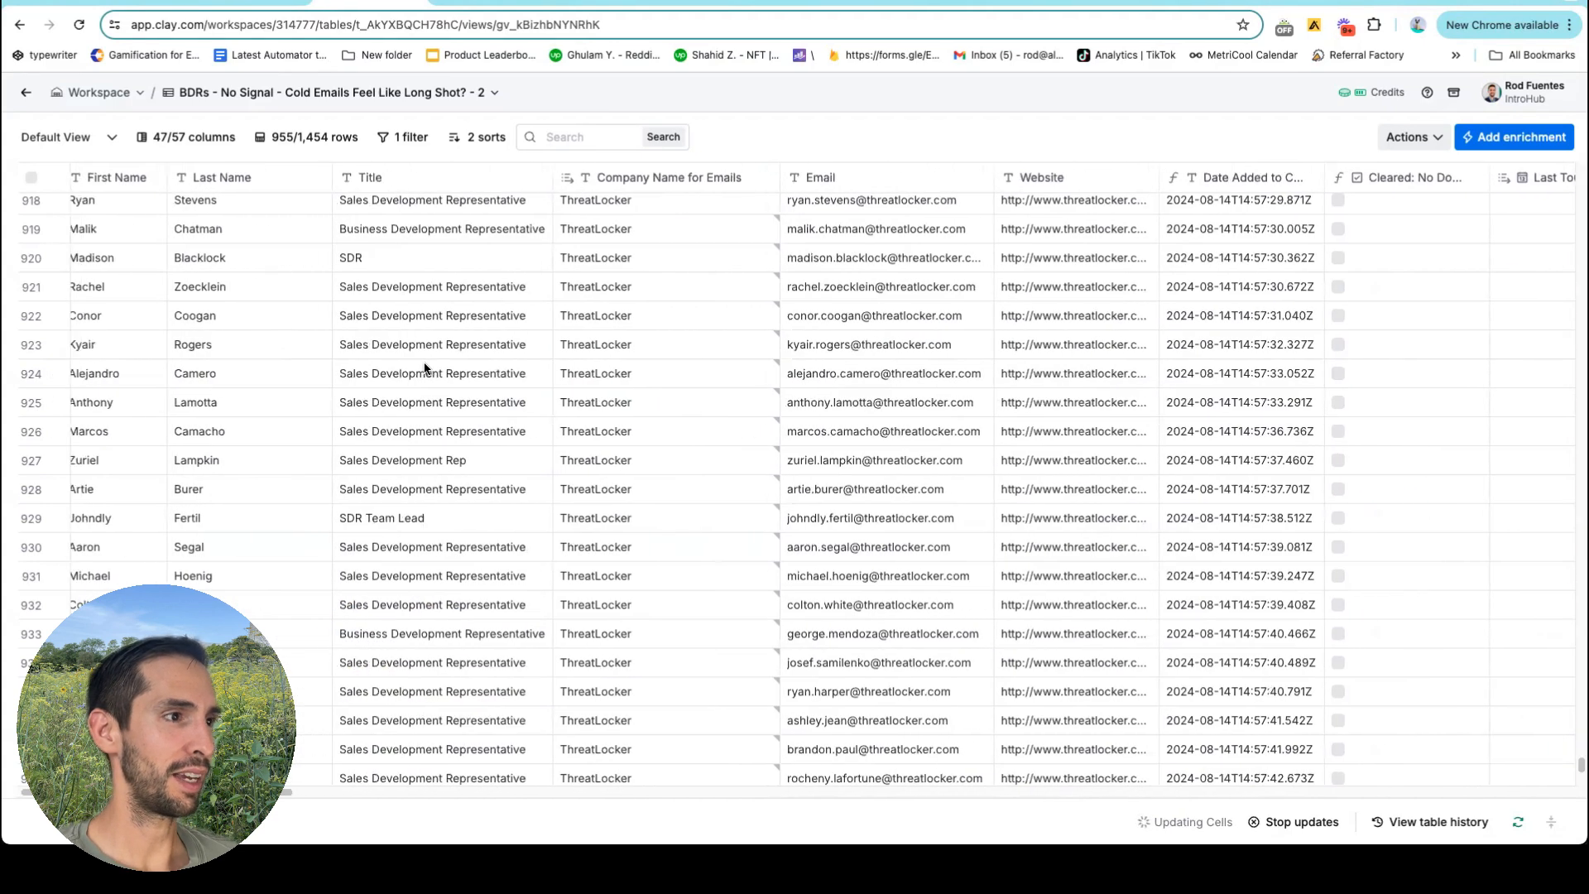
scroll(424, 368, left, 1)
scroll(658, 388, up, 2)
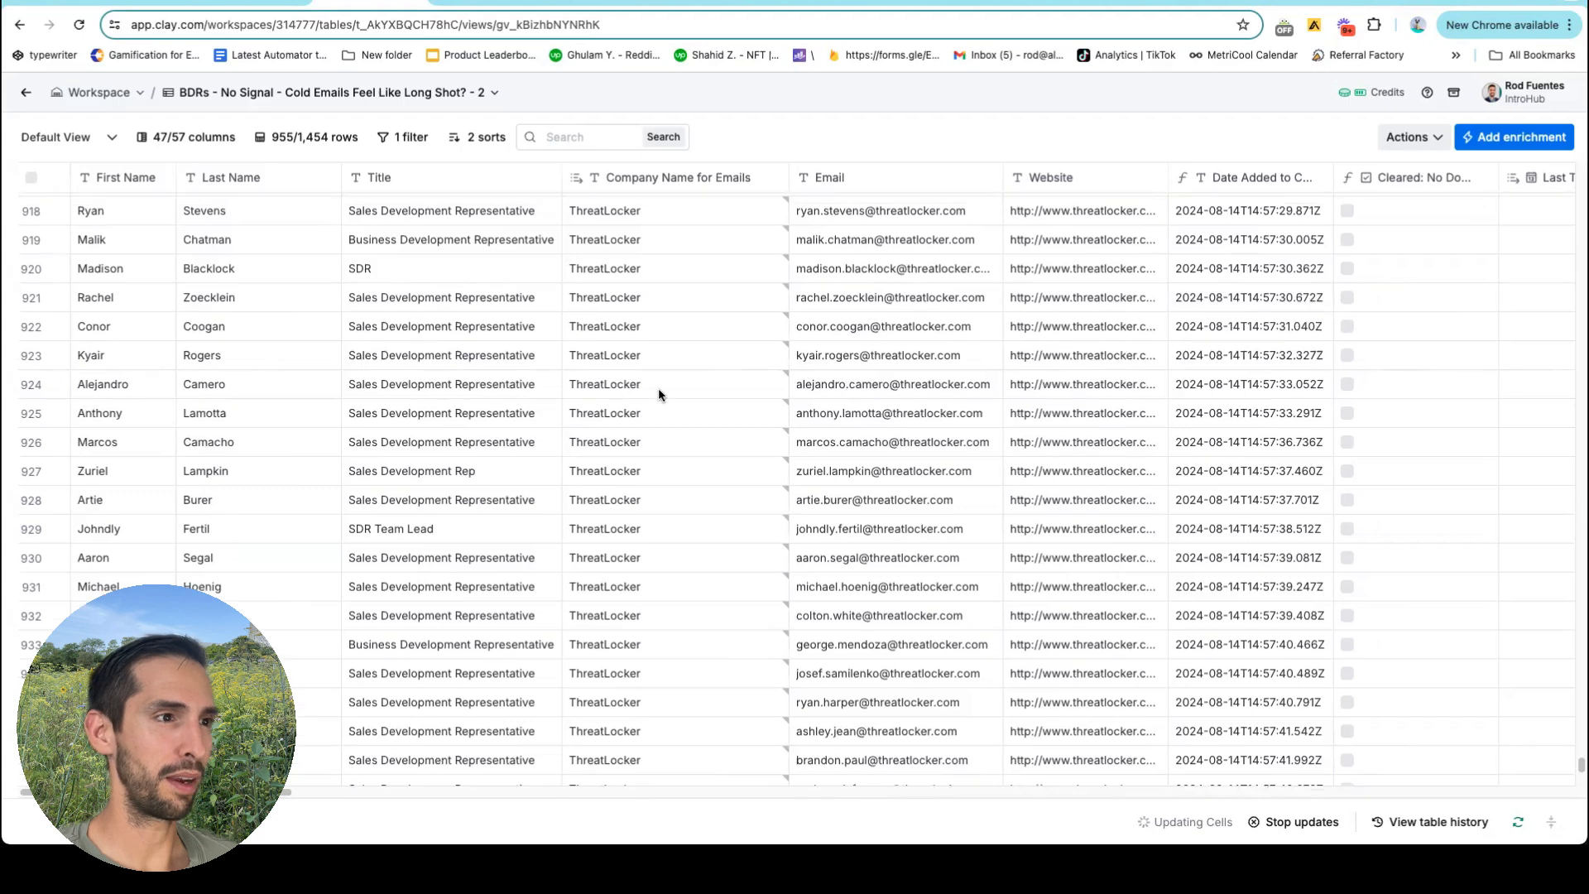
scroll(659, 394, up, 5)
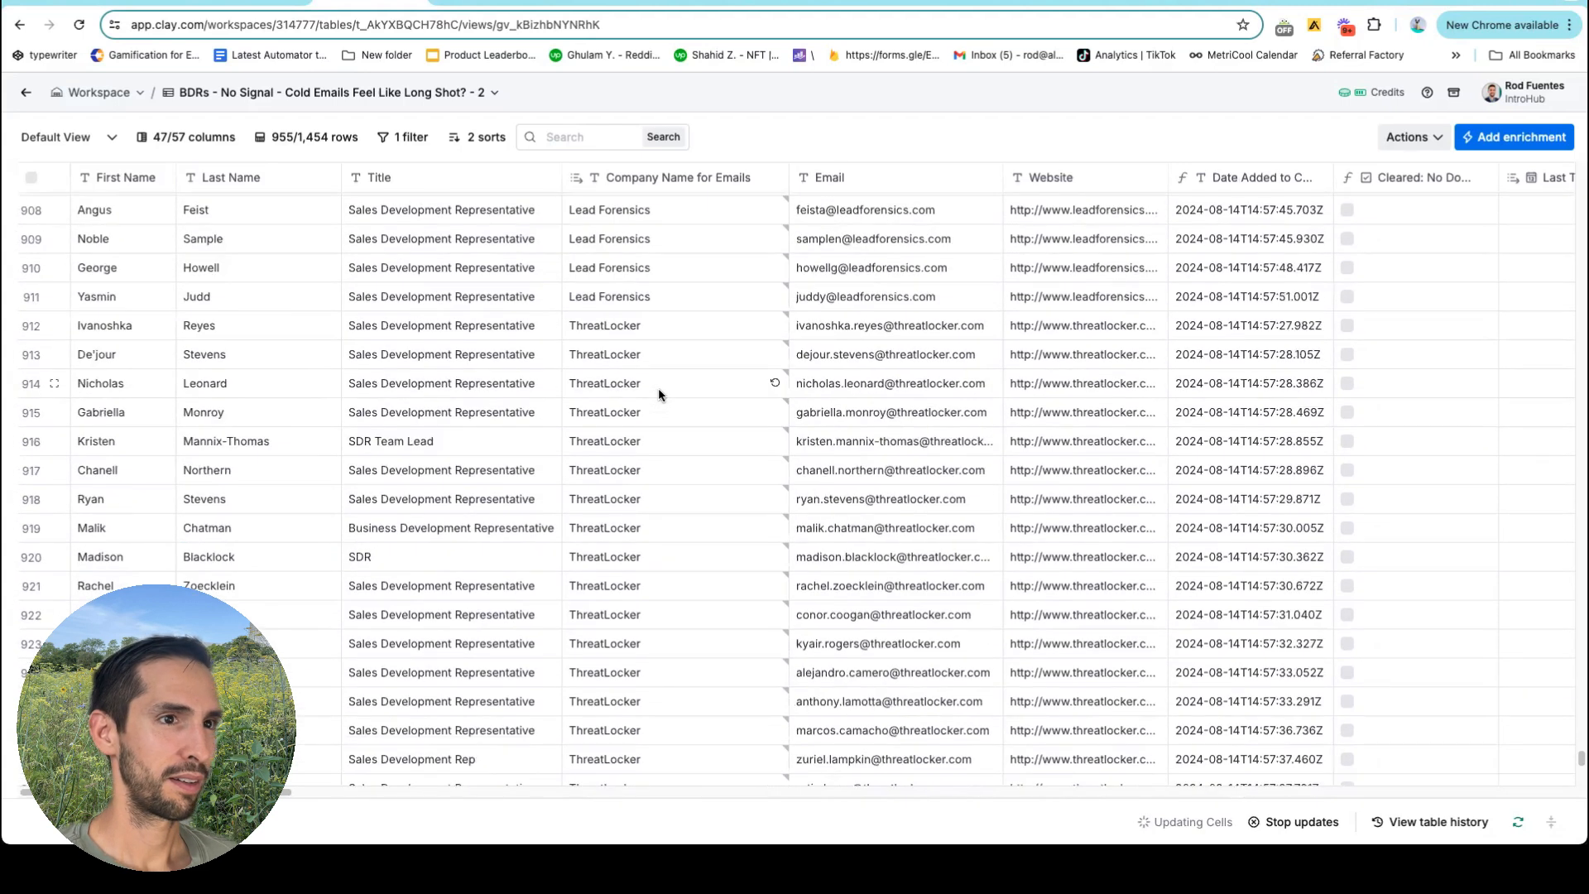
scroll(659, 394, down, 1)
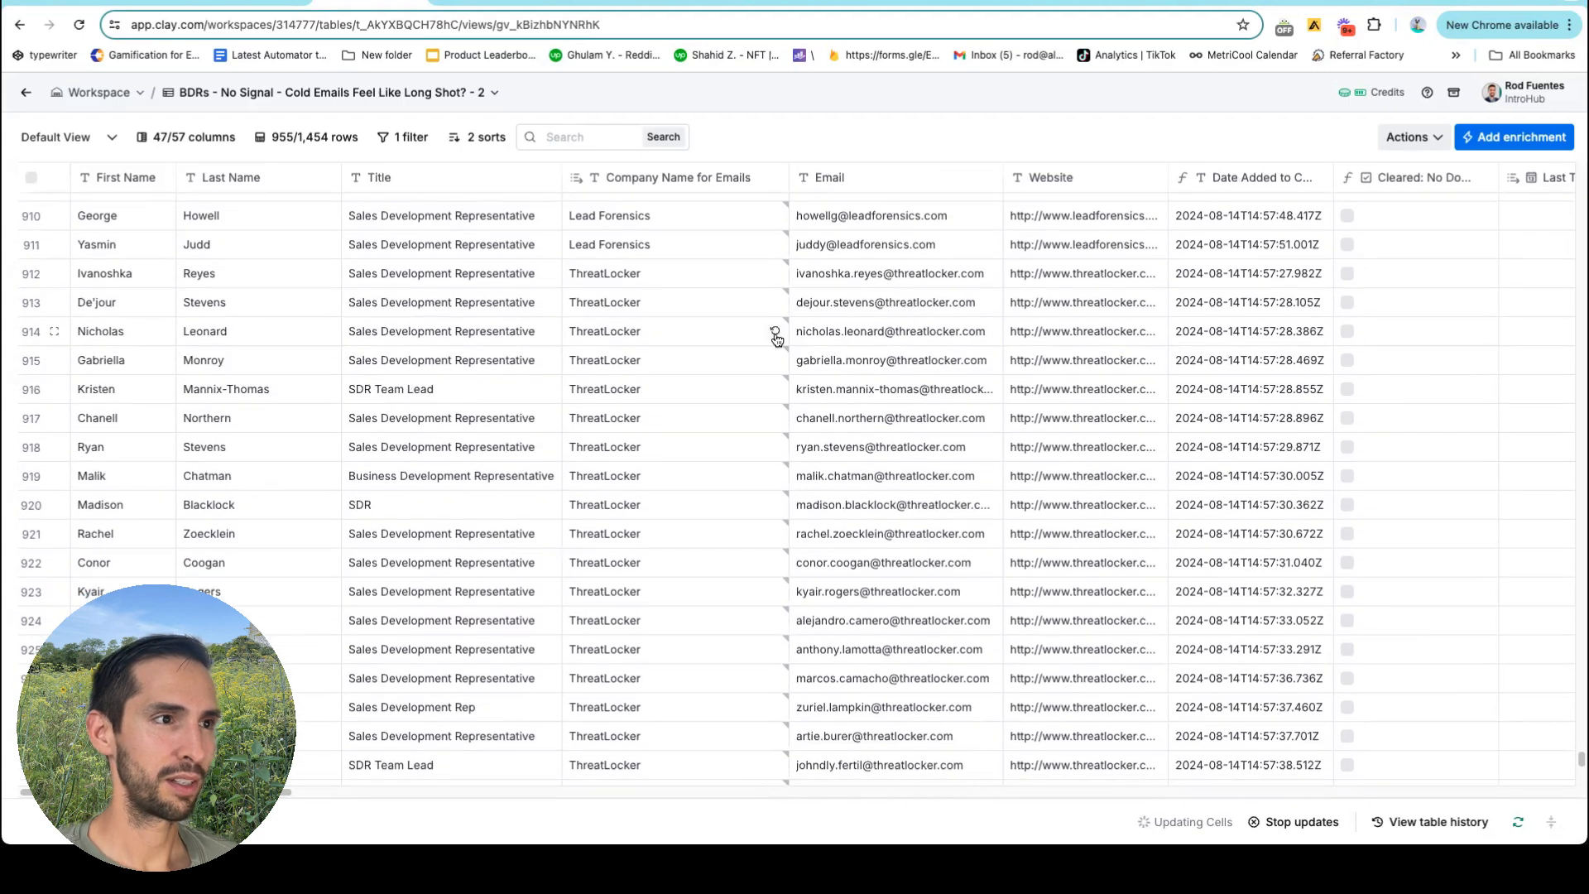
scroll(821, 356, down, 10)
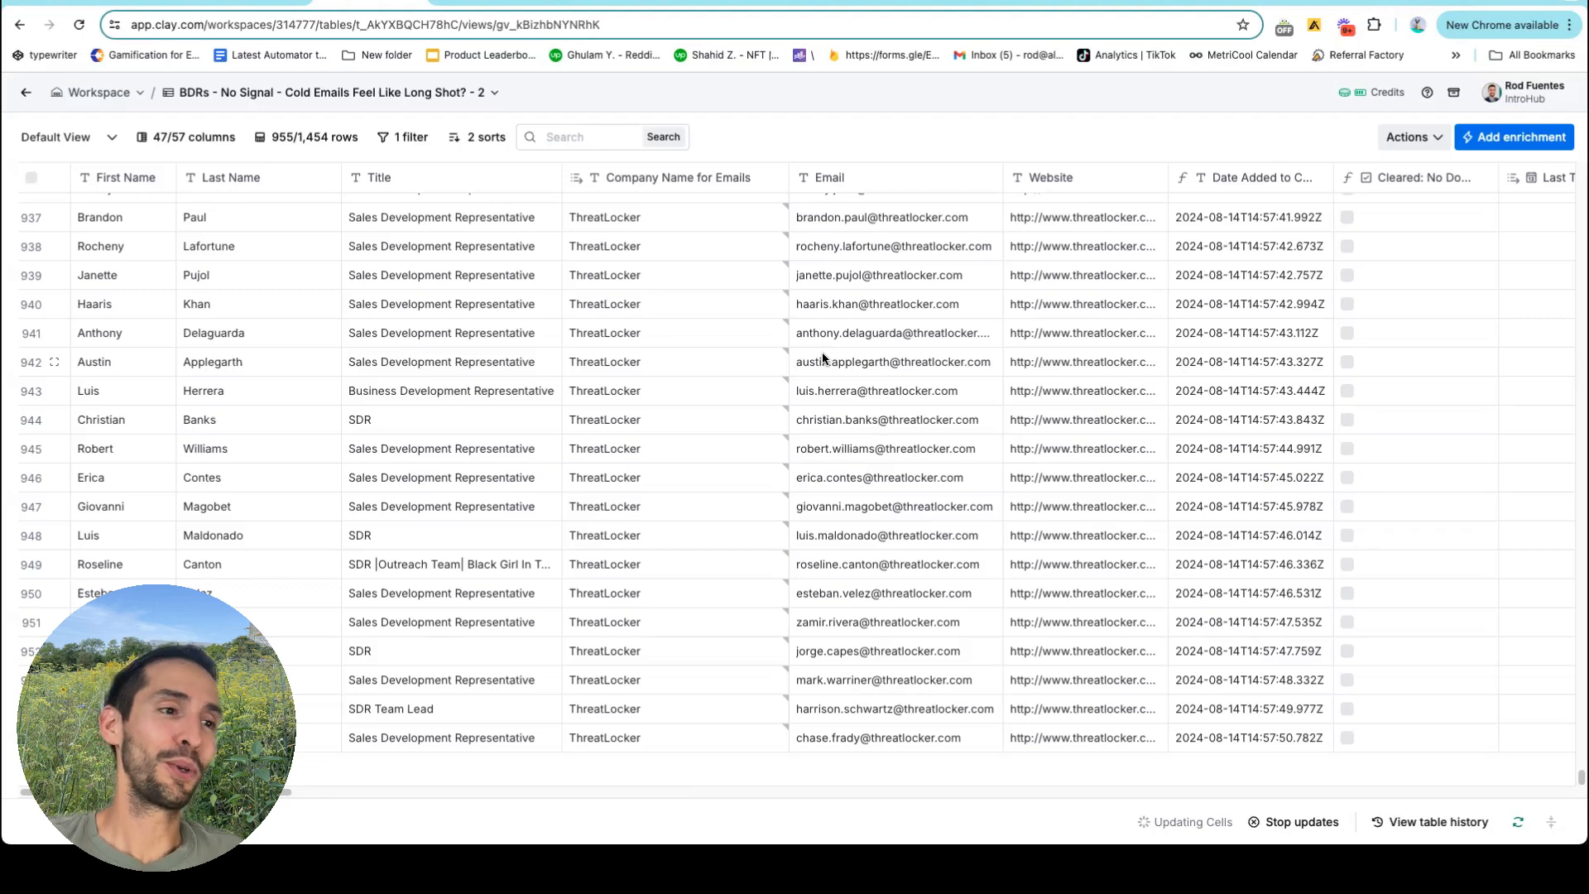
scroll(822, 351, up, 1)
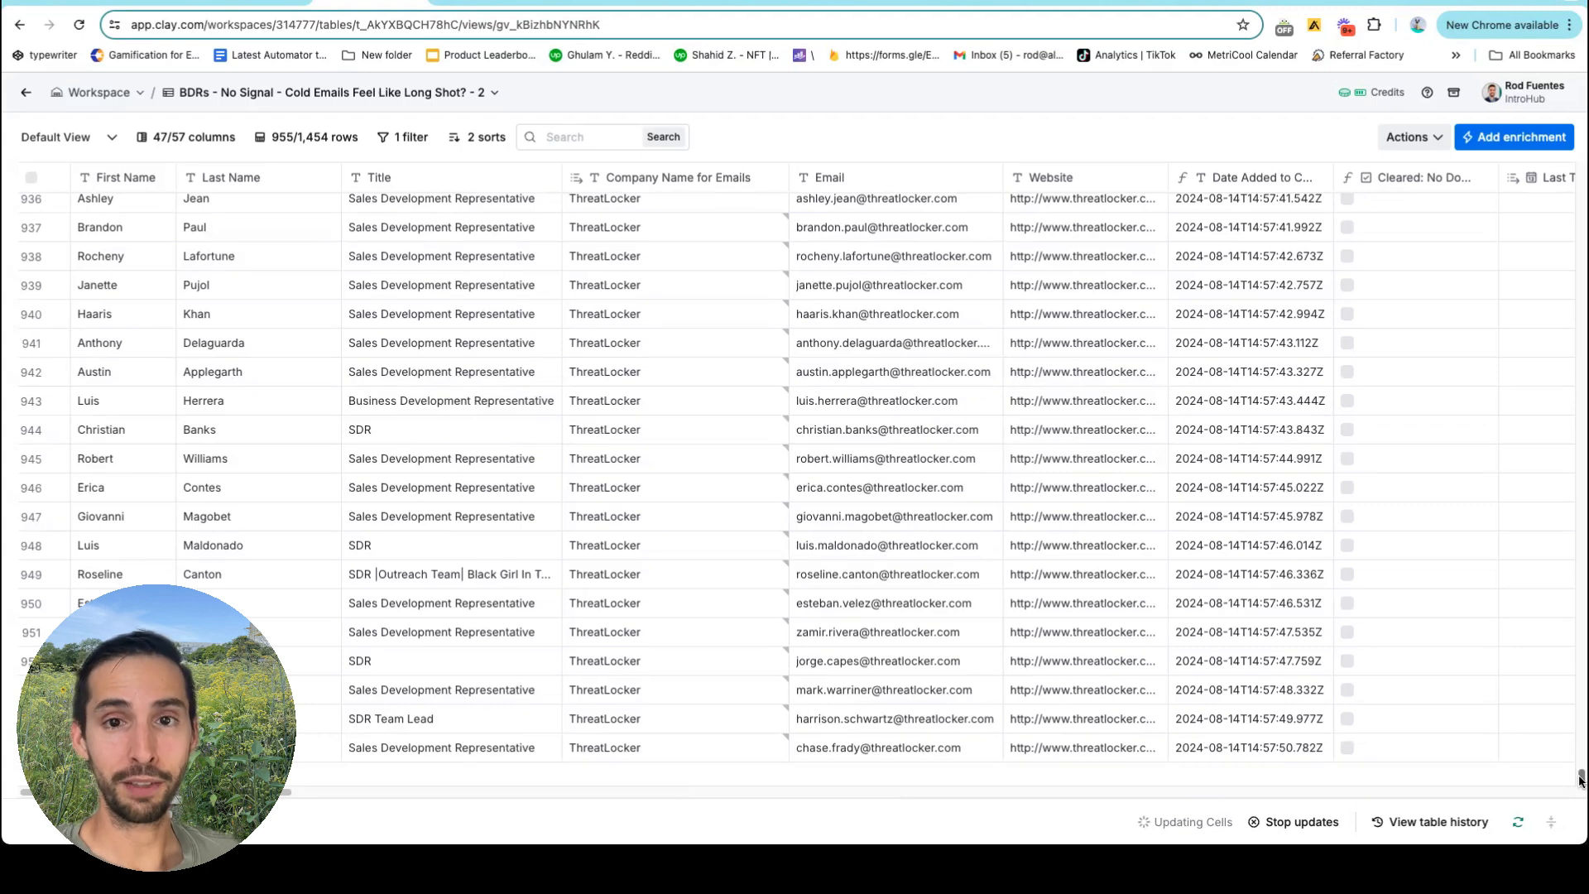
scroll(1467, 670, right, 1)
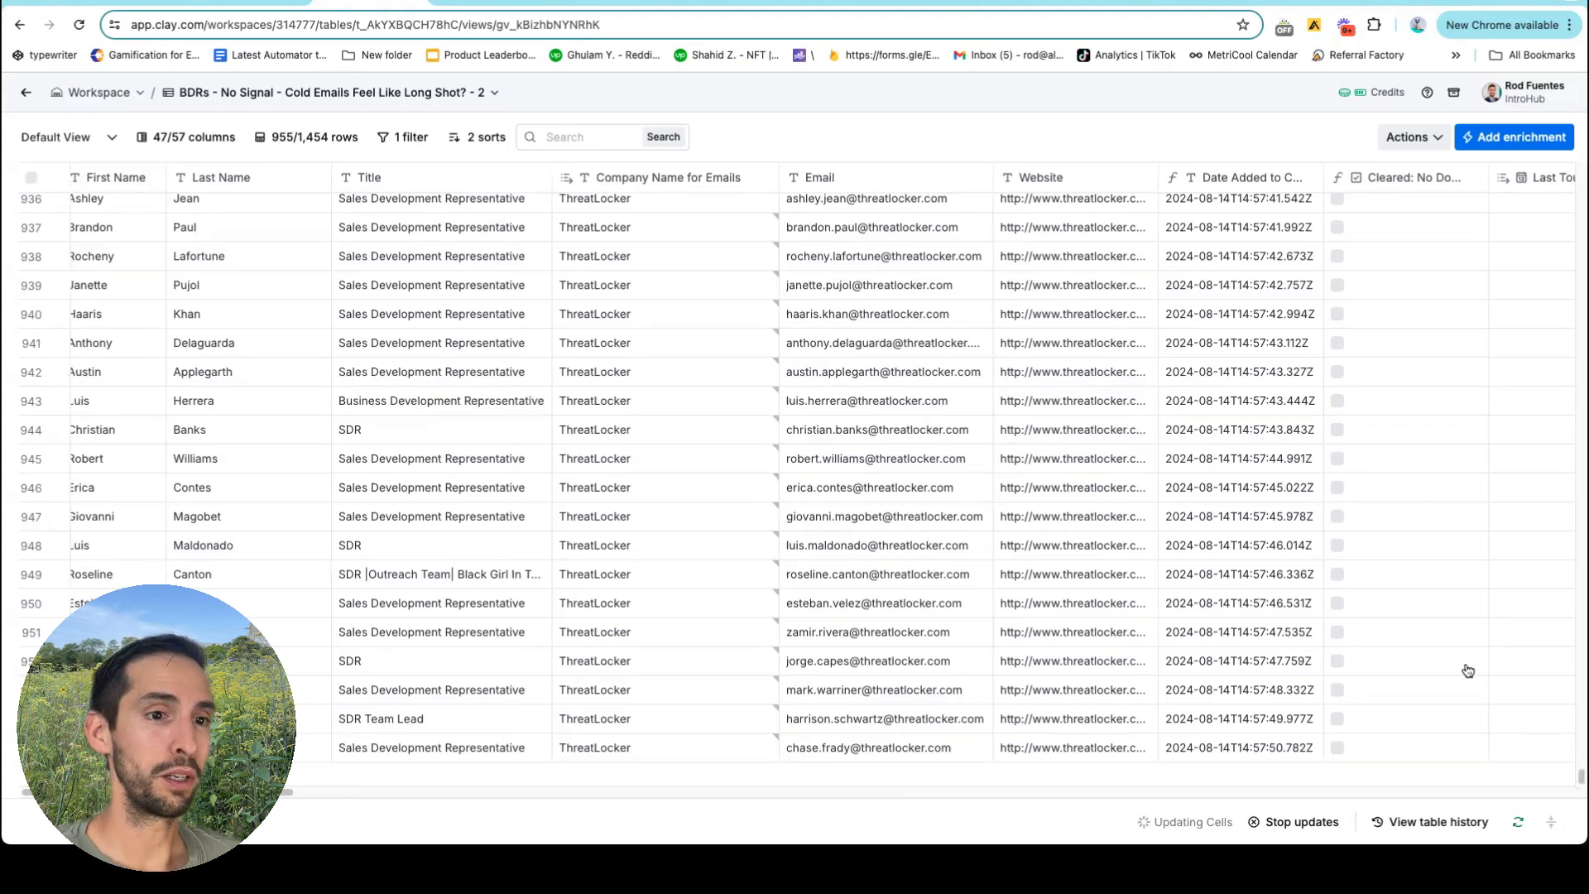
scroll(1467, 671, right, 3)
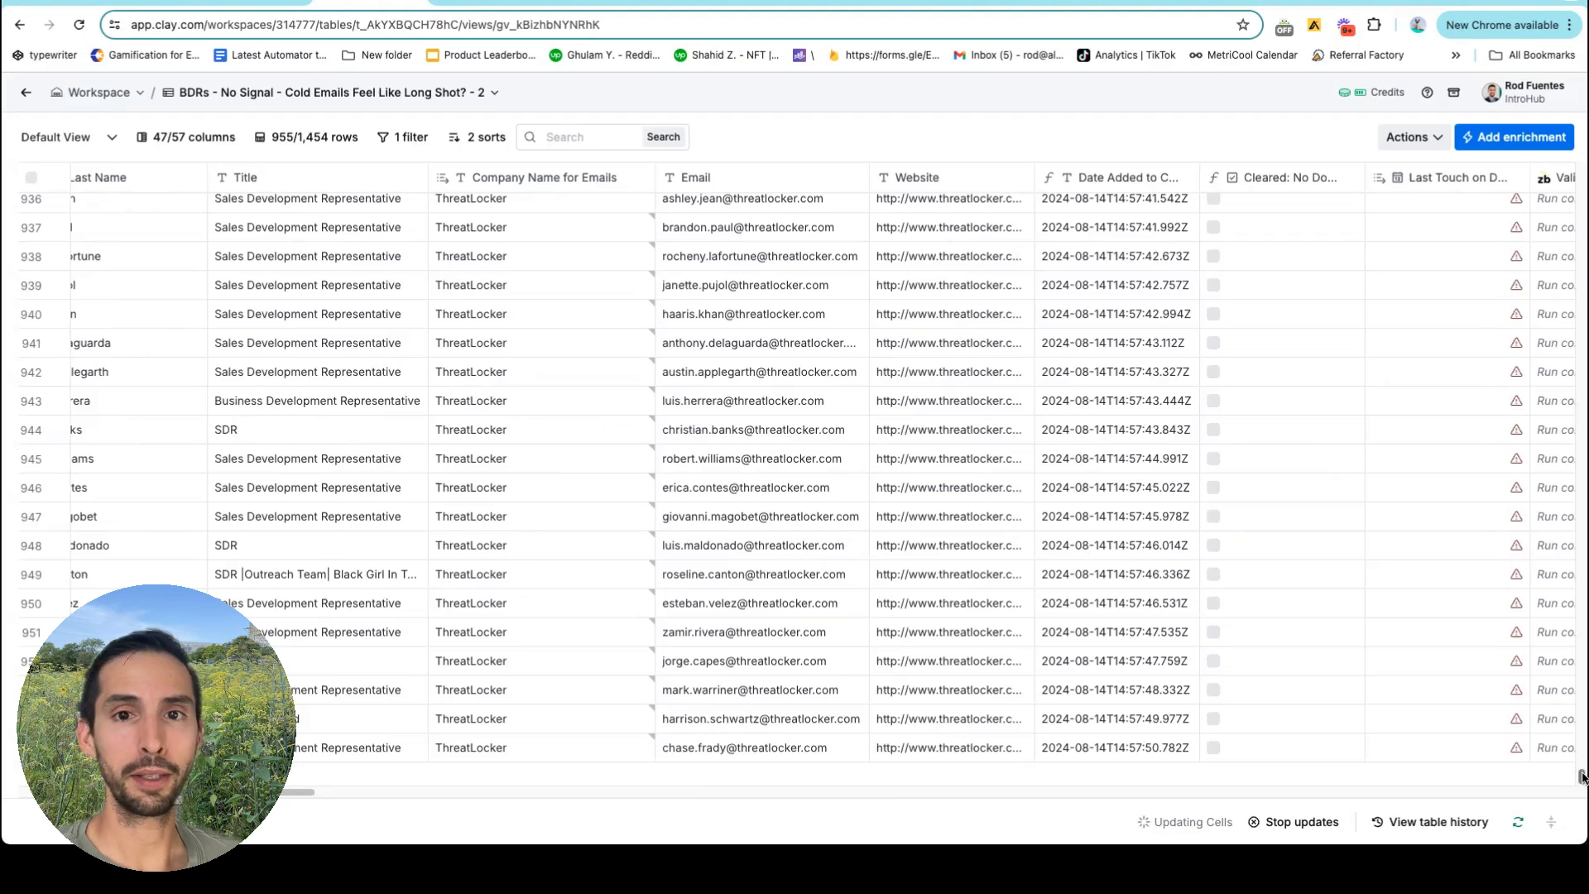
scroll(1580, 778, right, 15)
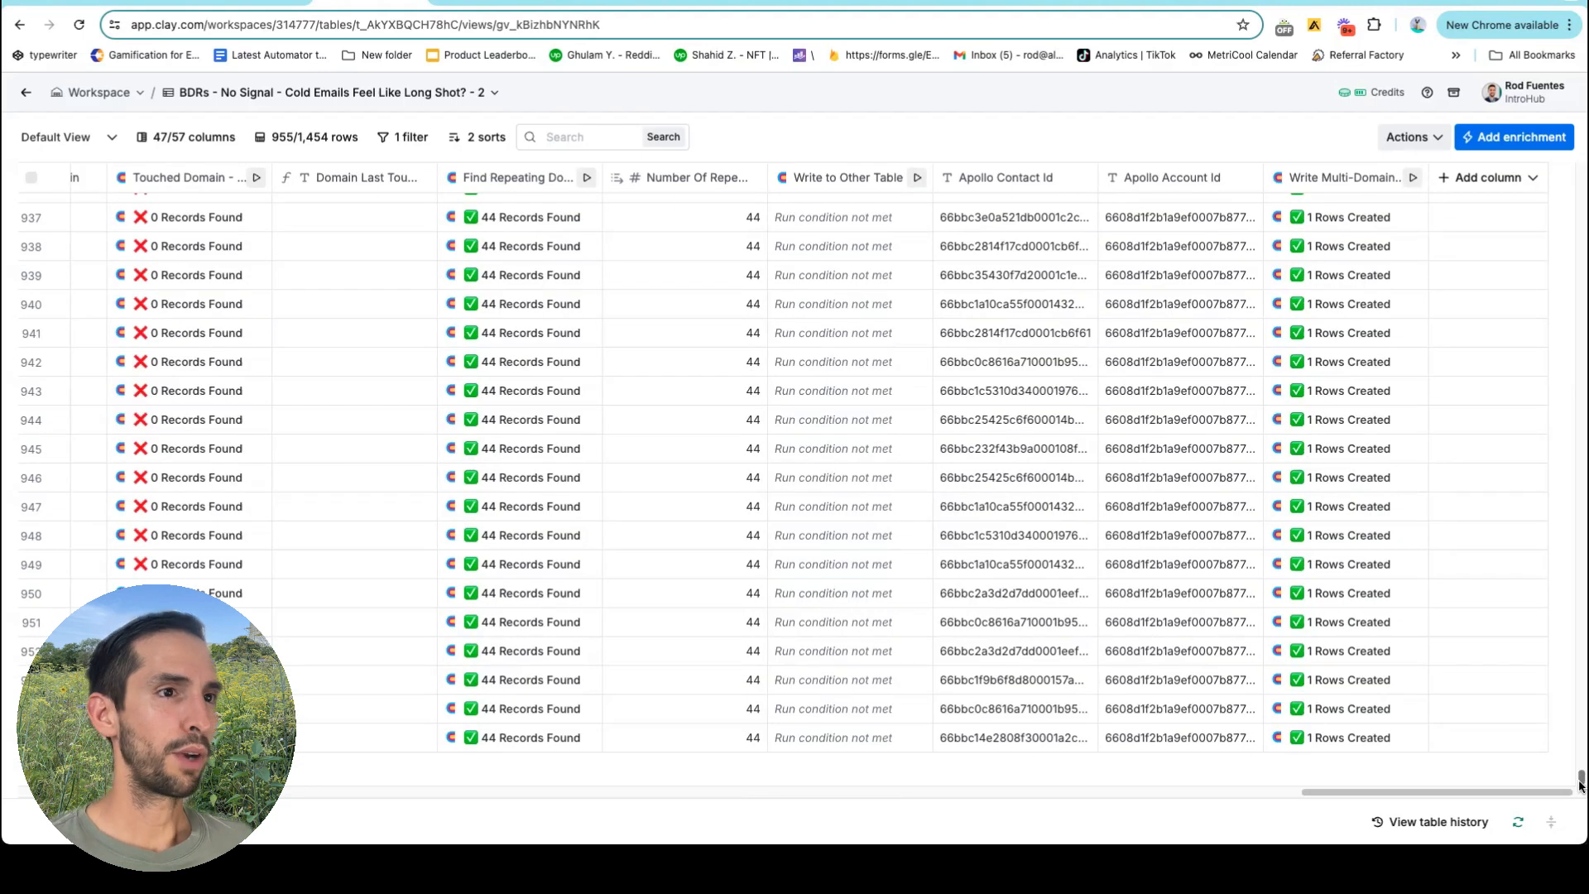
Bring the Multi-Domains table back into view, showing 394 of 399 deduplicated rows.
drag(1580, 782, 1554, 157)
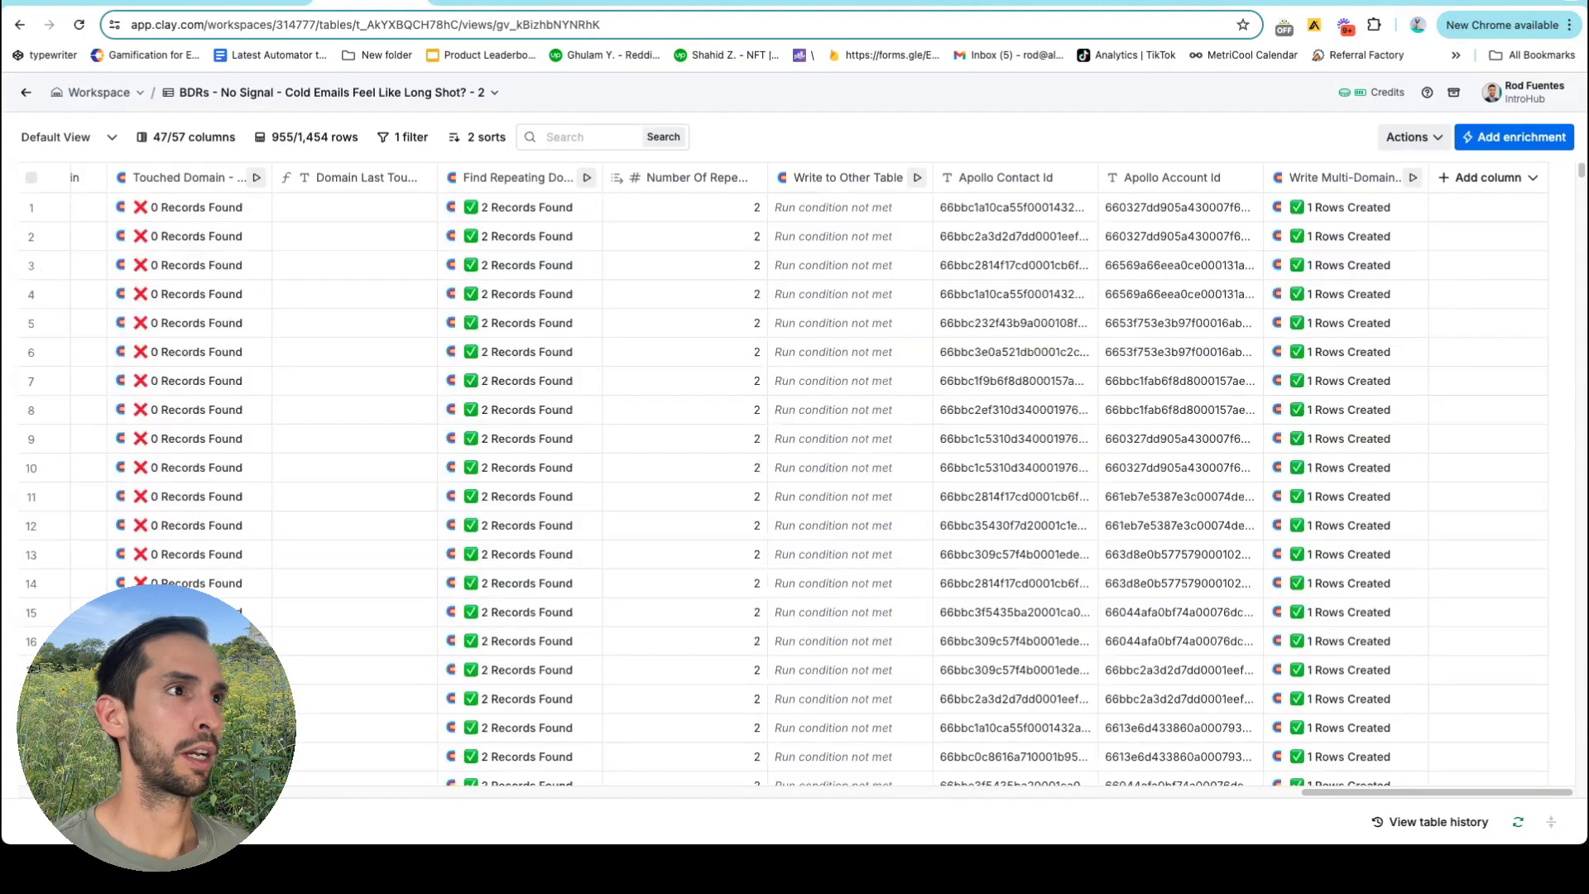
click(468, 2)
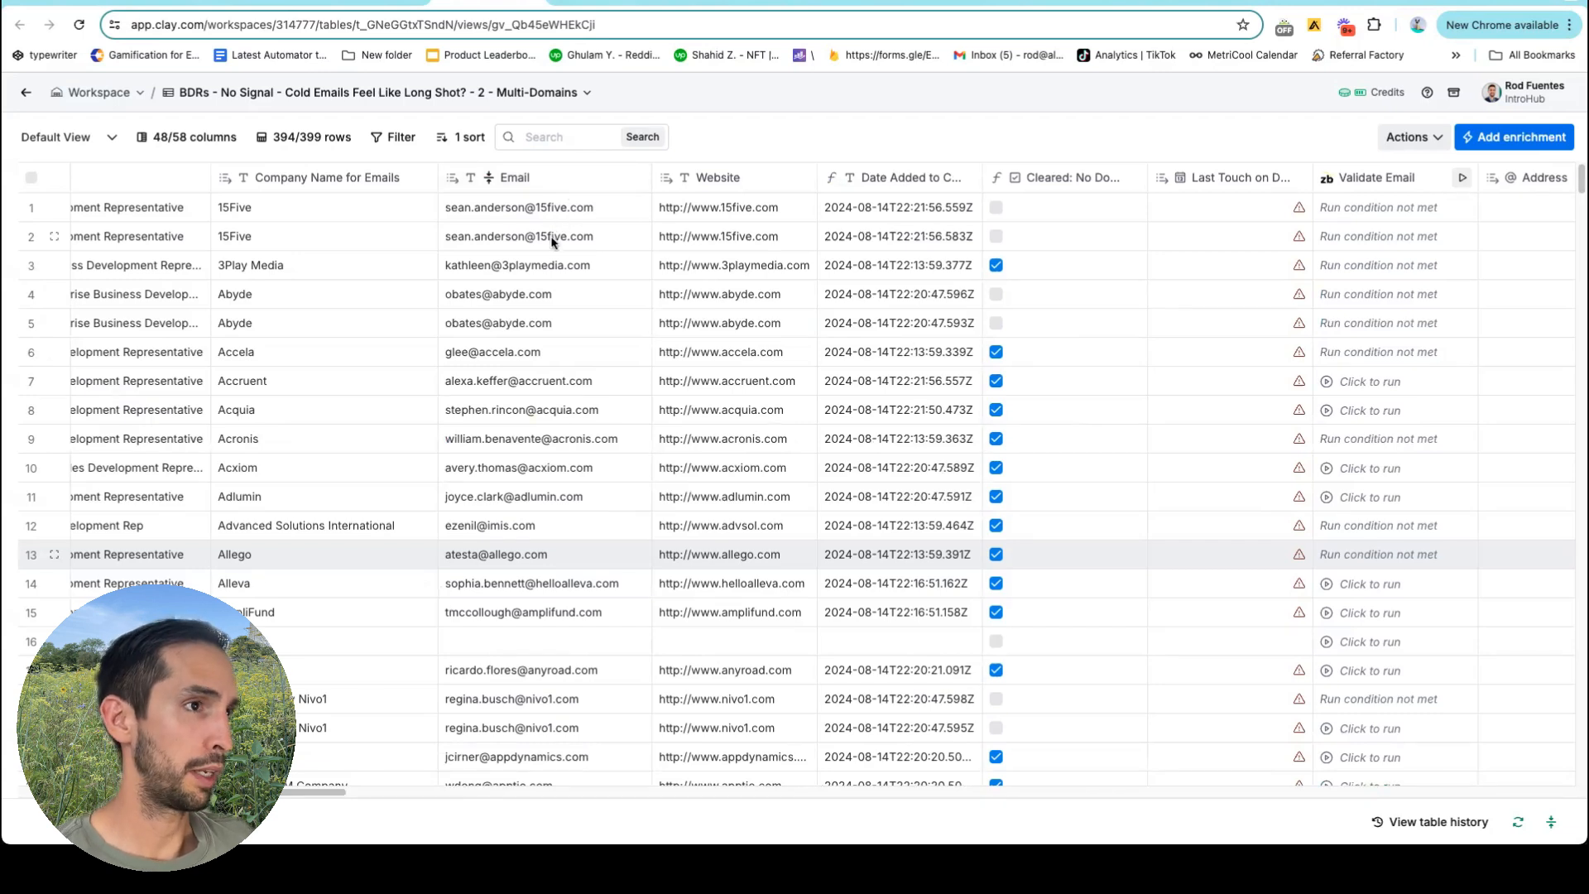
Reload so the table settles at 377 rows, then inspect the duplicate emails and repeating-domain results.
click(78, 25)
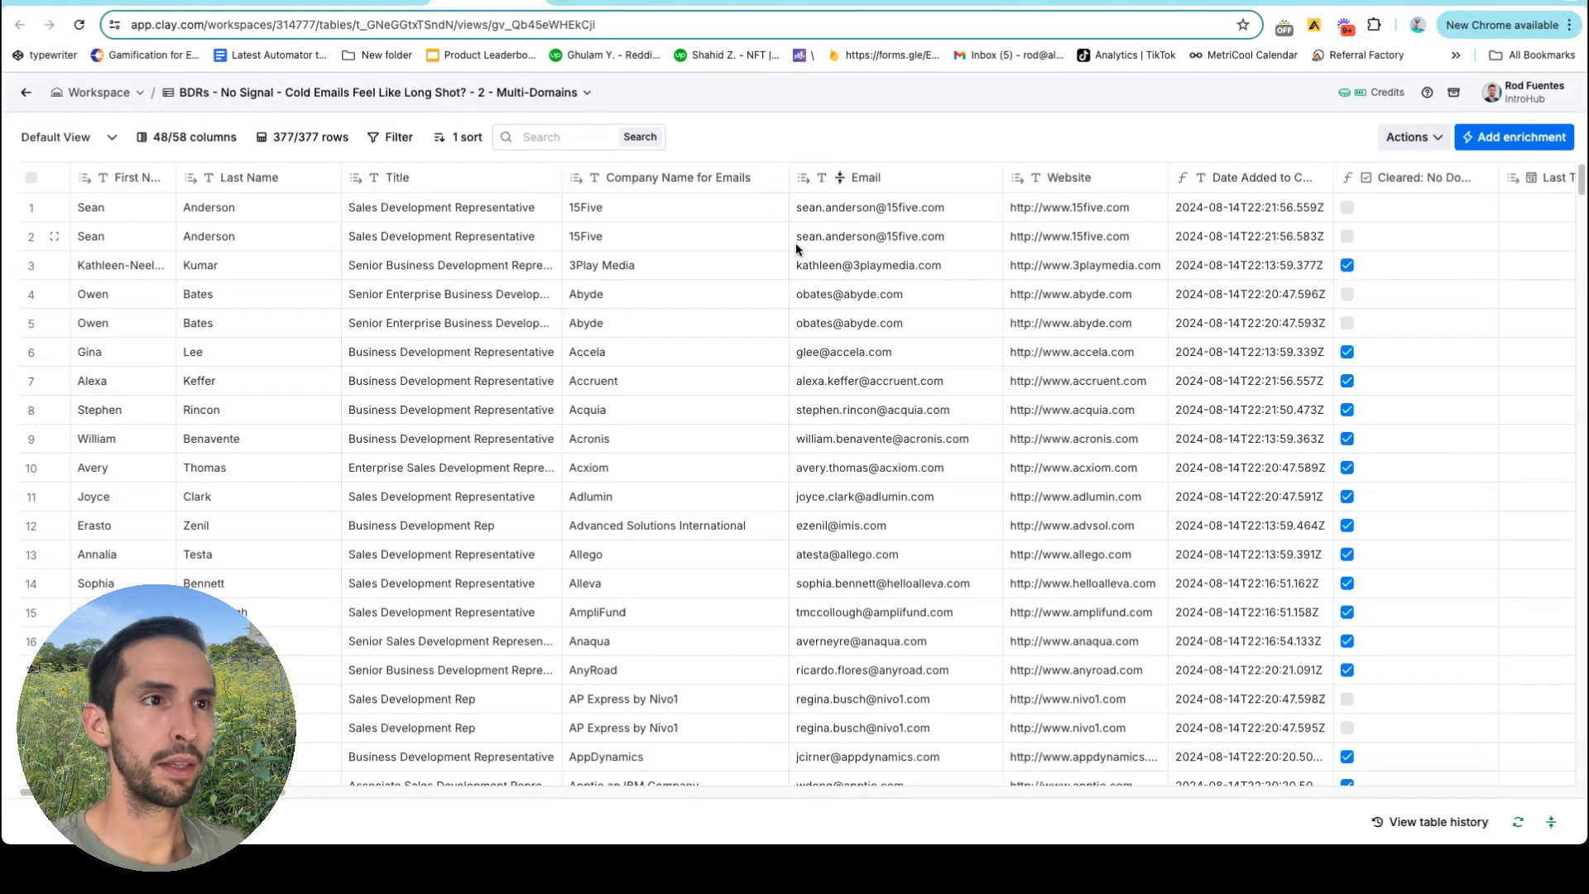
drag(831, 207, 834, 237)
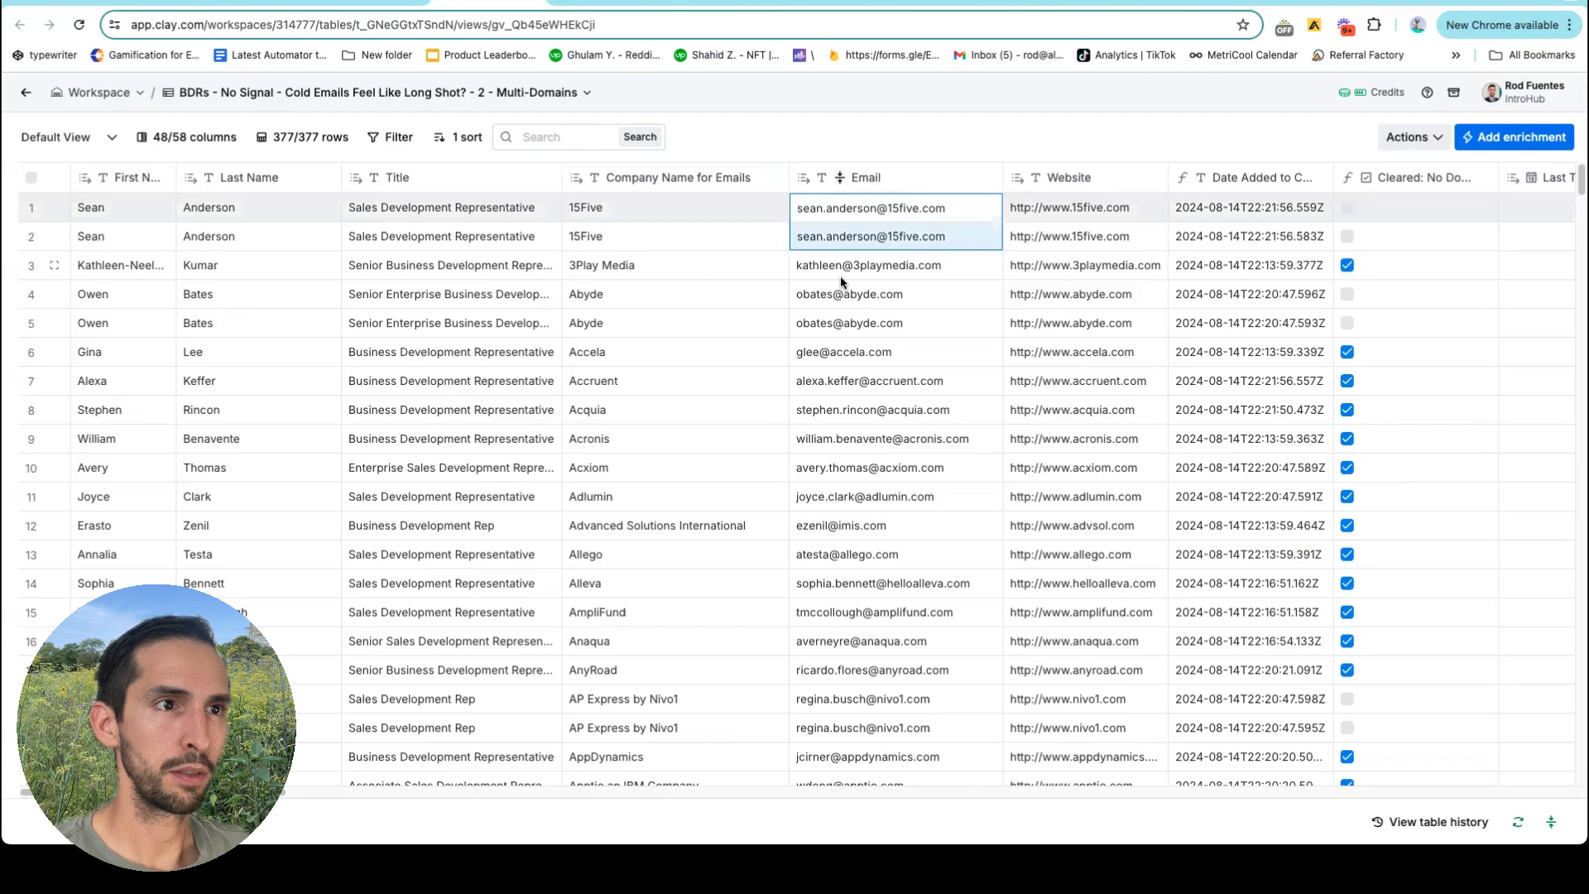
click(861, 267)
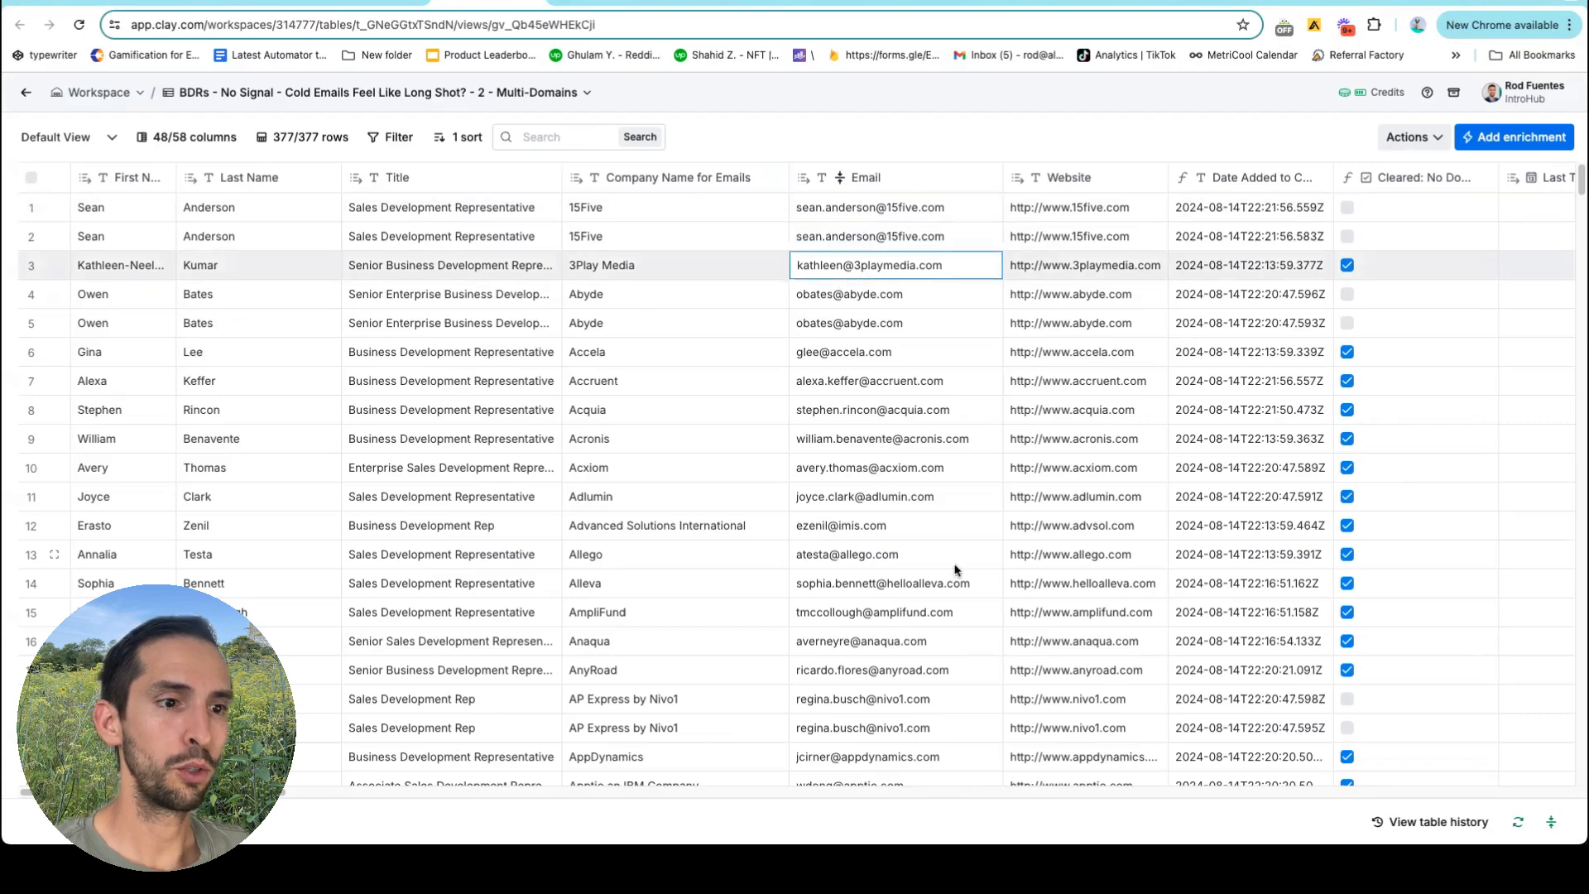
scroll(954, 569, down, 5)
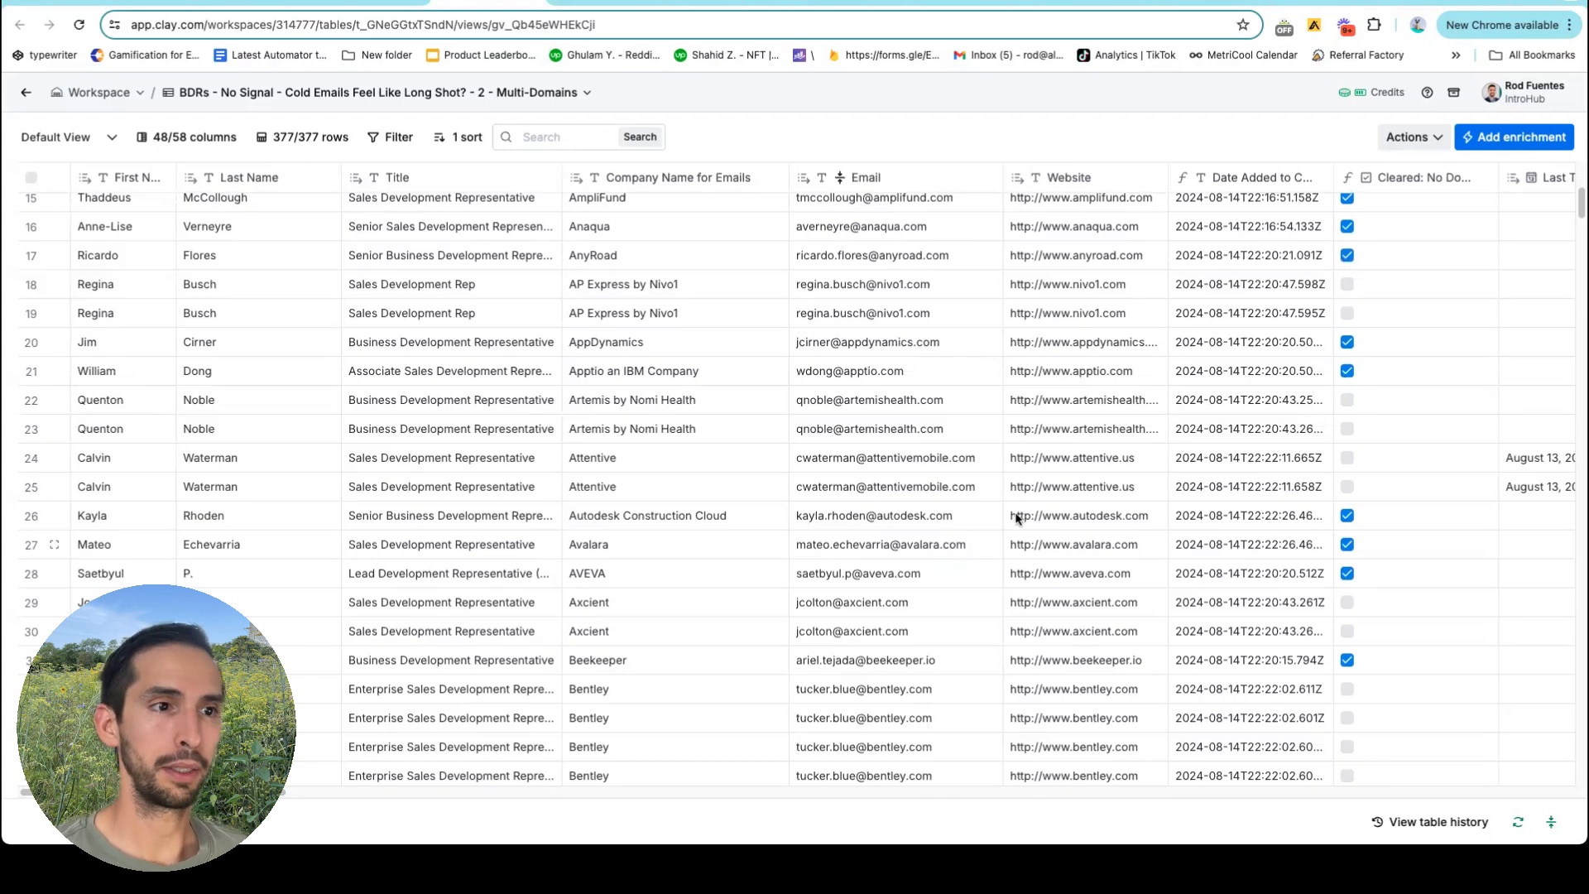
scroll(1026, 495, right, 10)
scroll(1026, 495, right, 15)
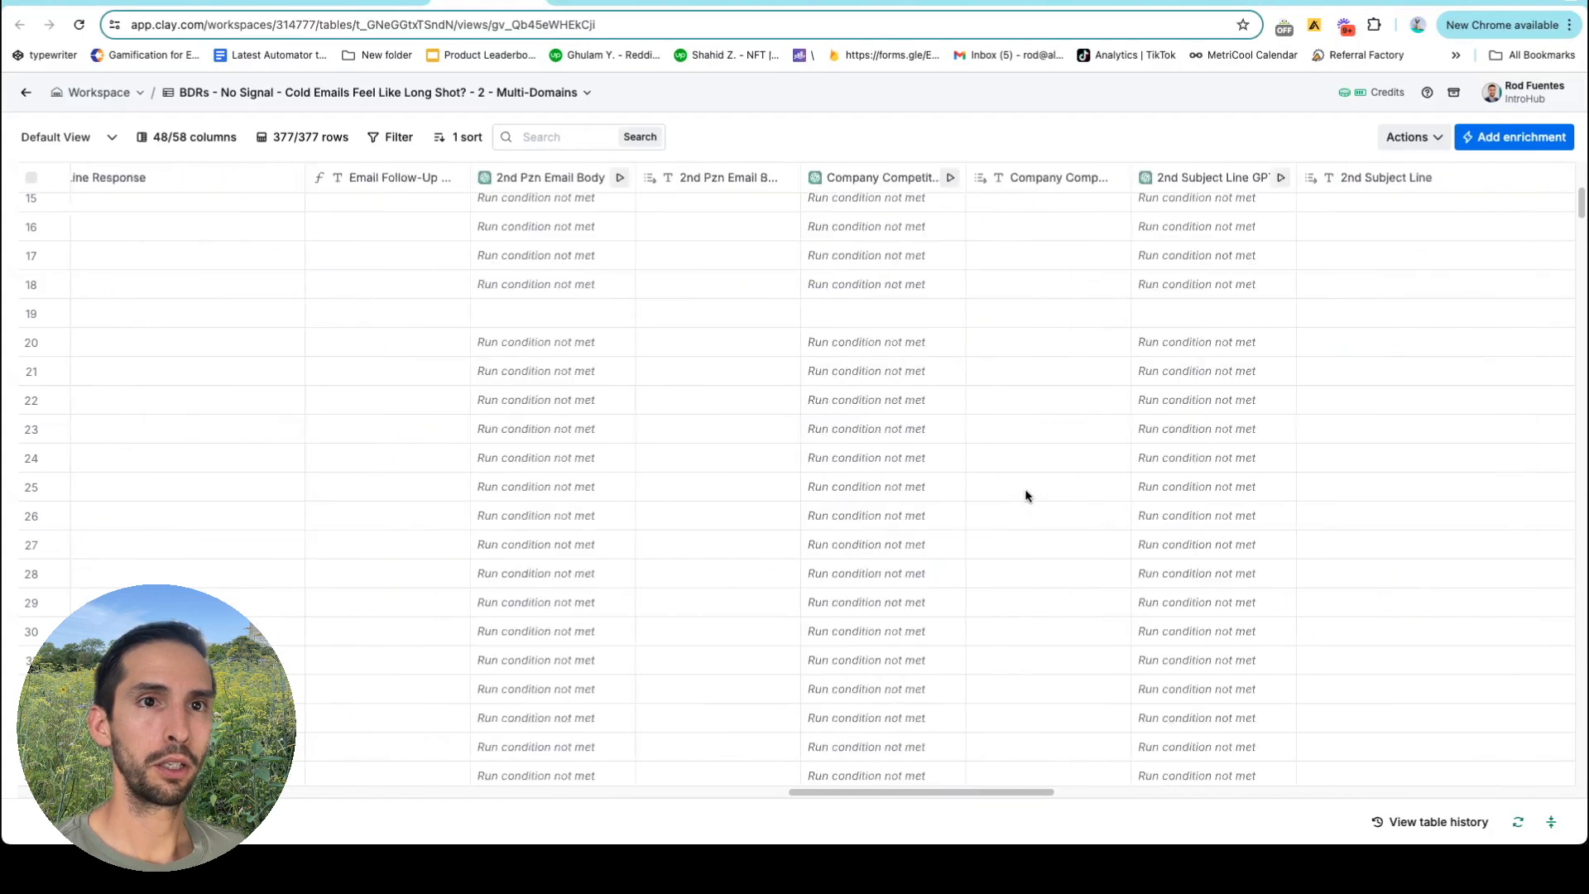
scroll(1462, 367, right, 10)
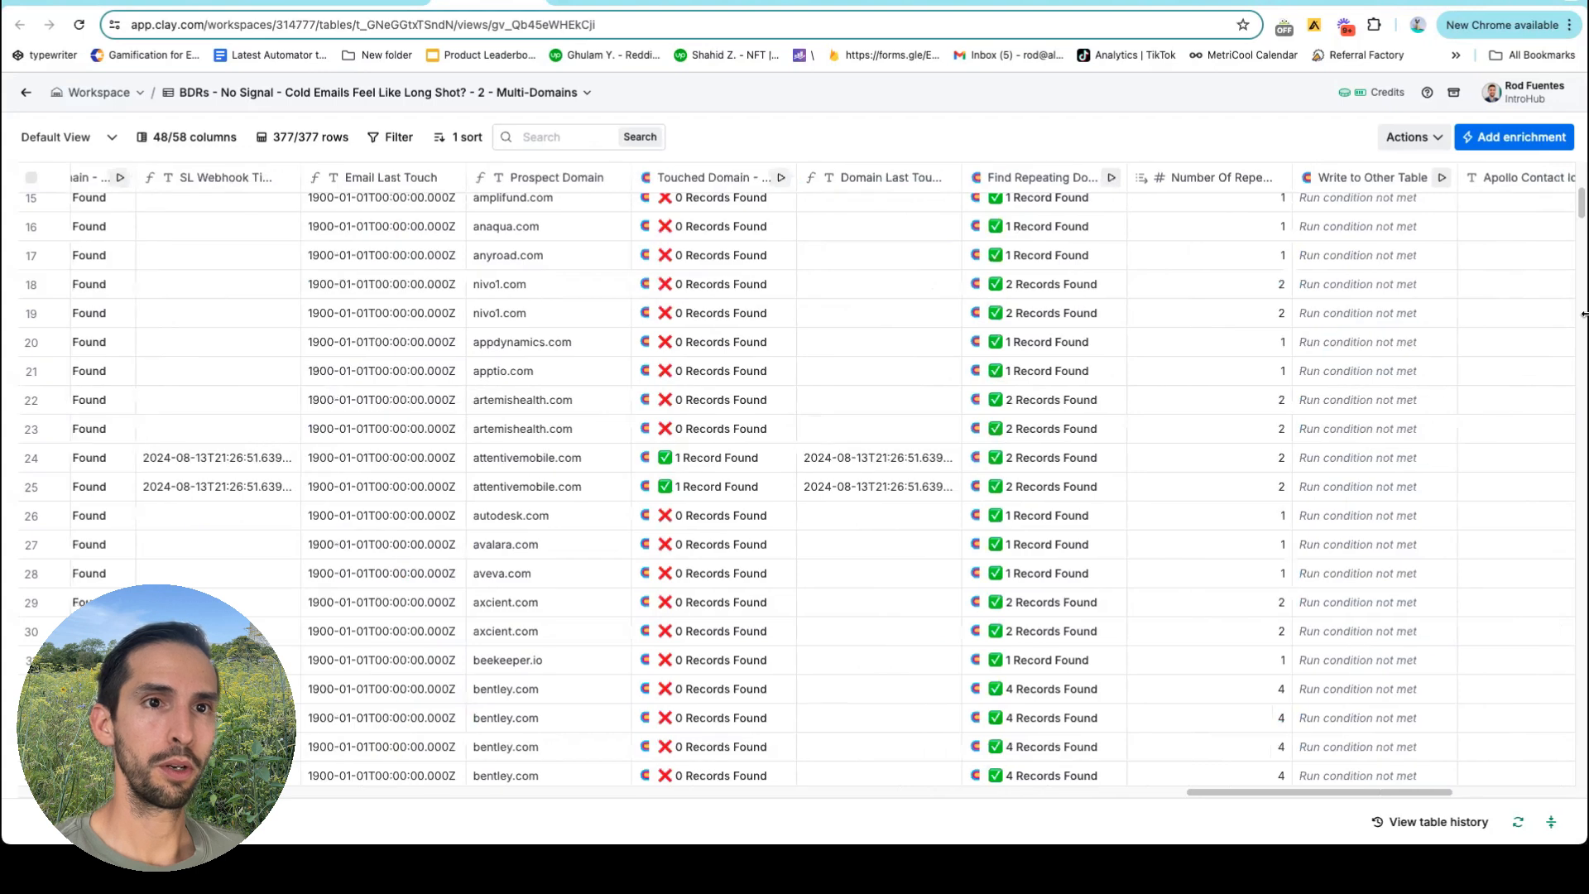
drag(1580, 209, 1577, 793)
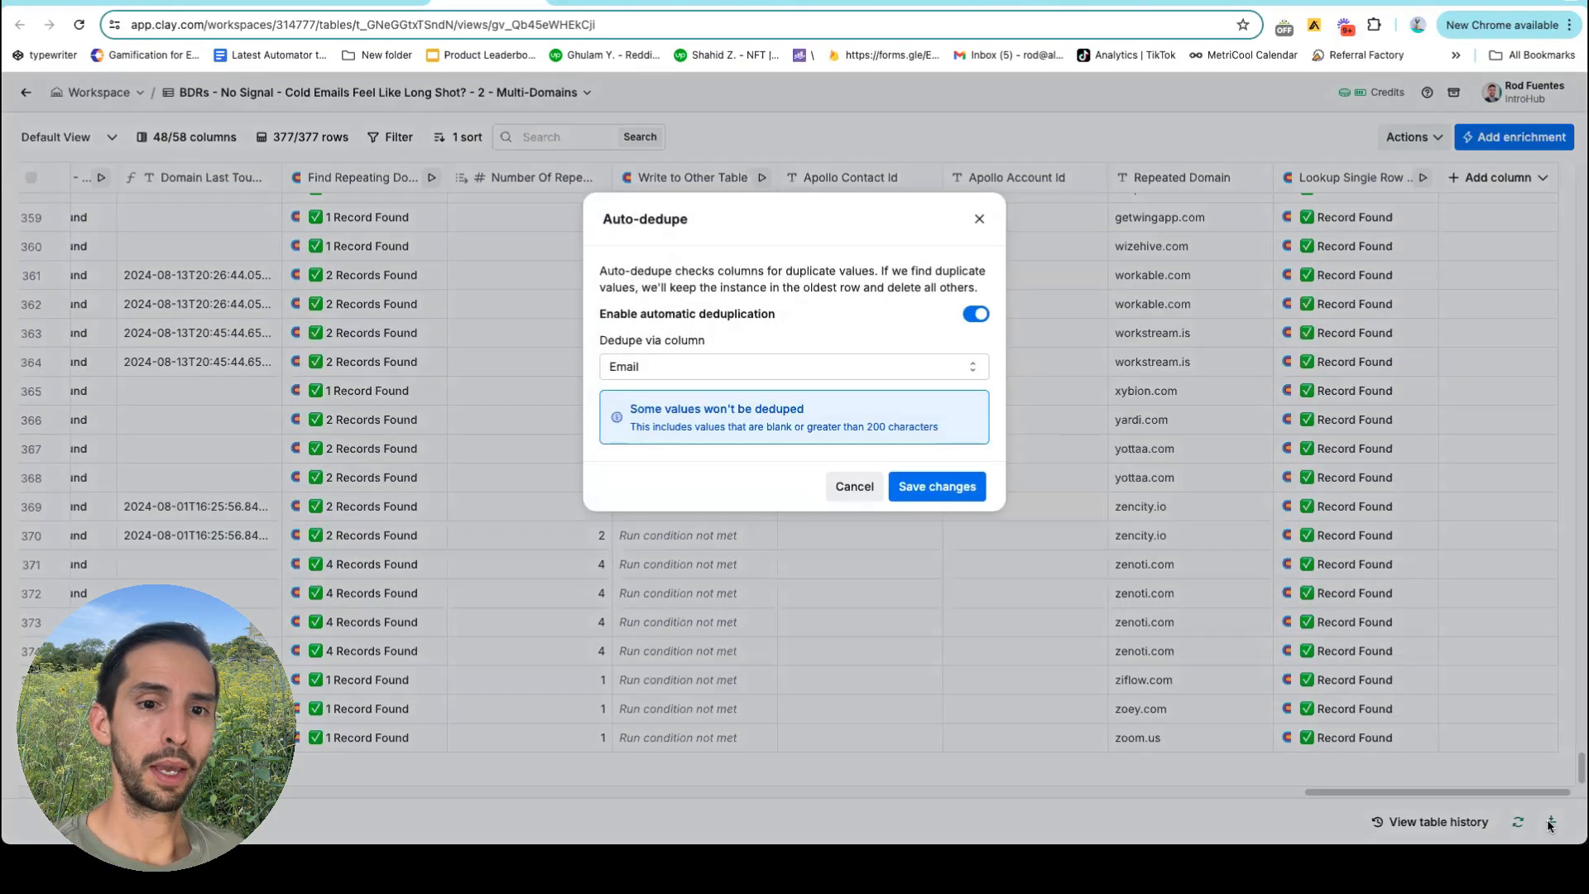
Enable auto-dedupe on the Email column, leaving 260 rows, and check the dedupe history.
click(1551, 822)
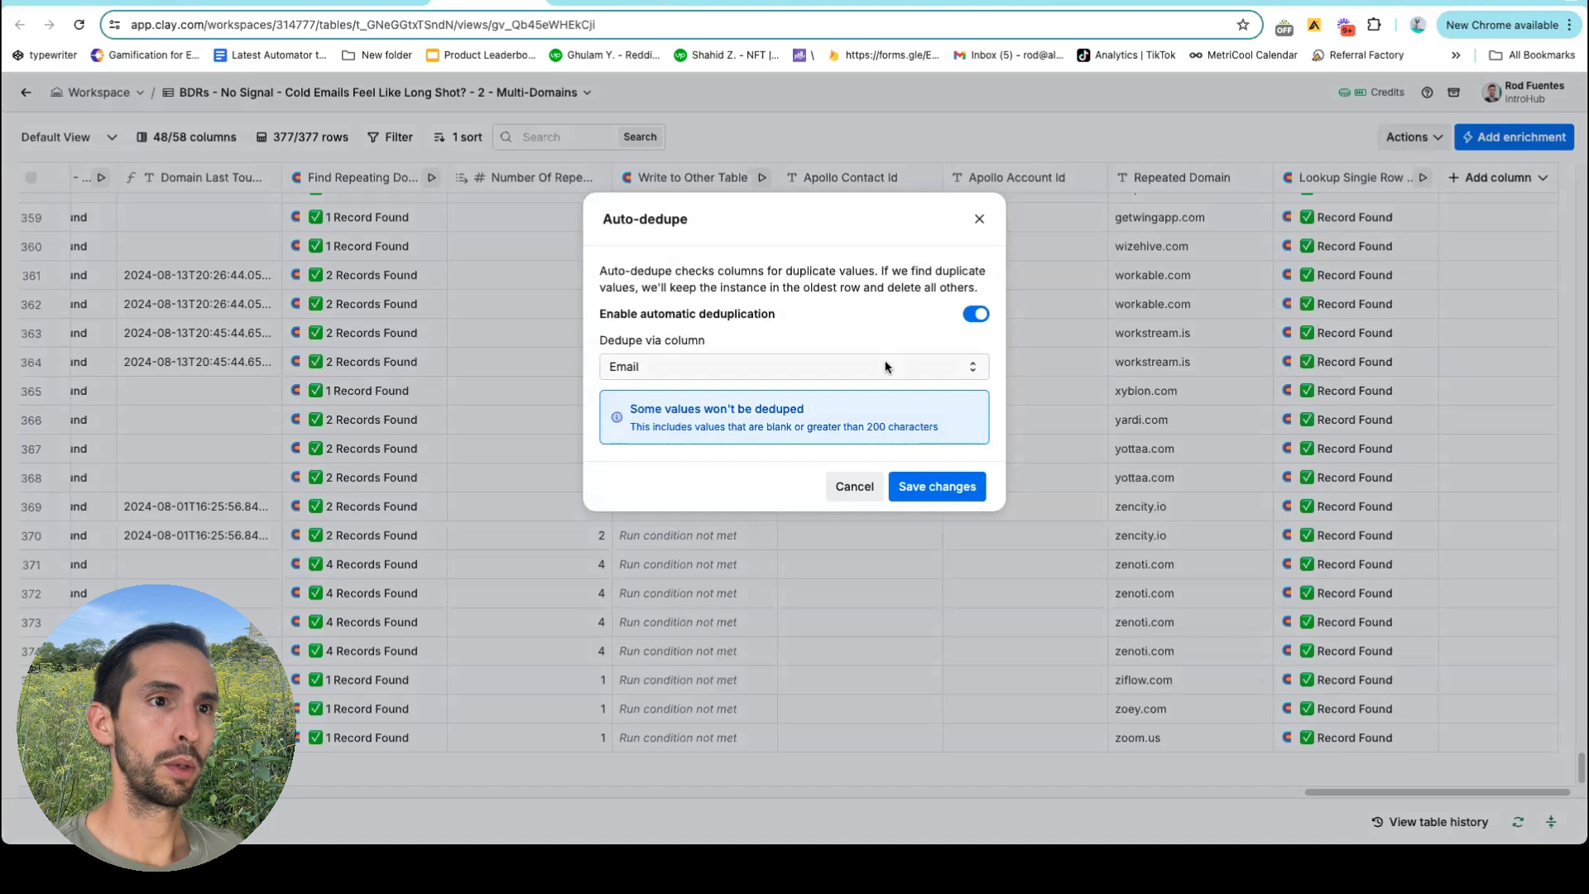
click(928, 488)
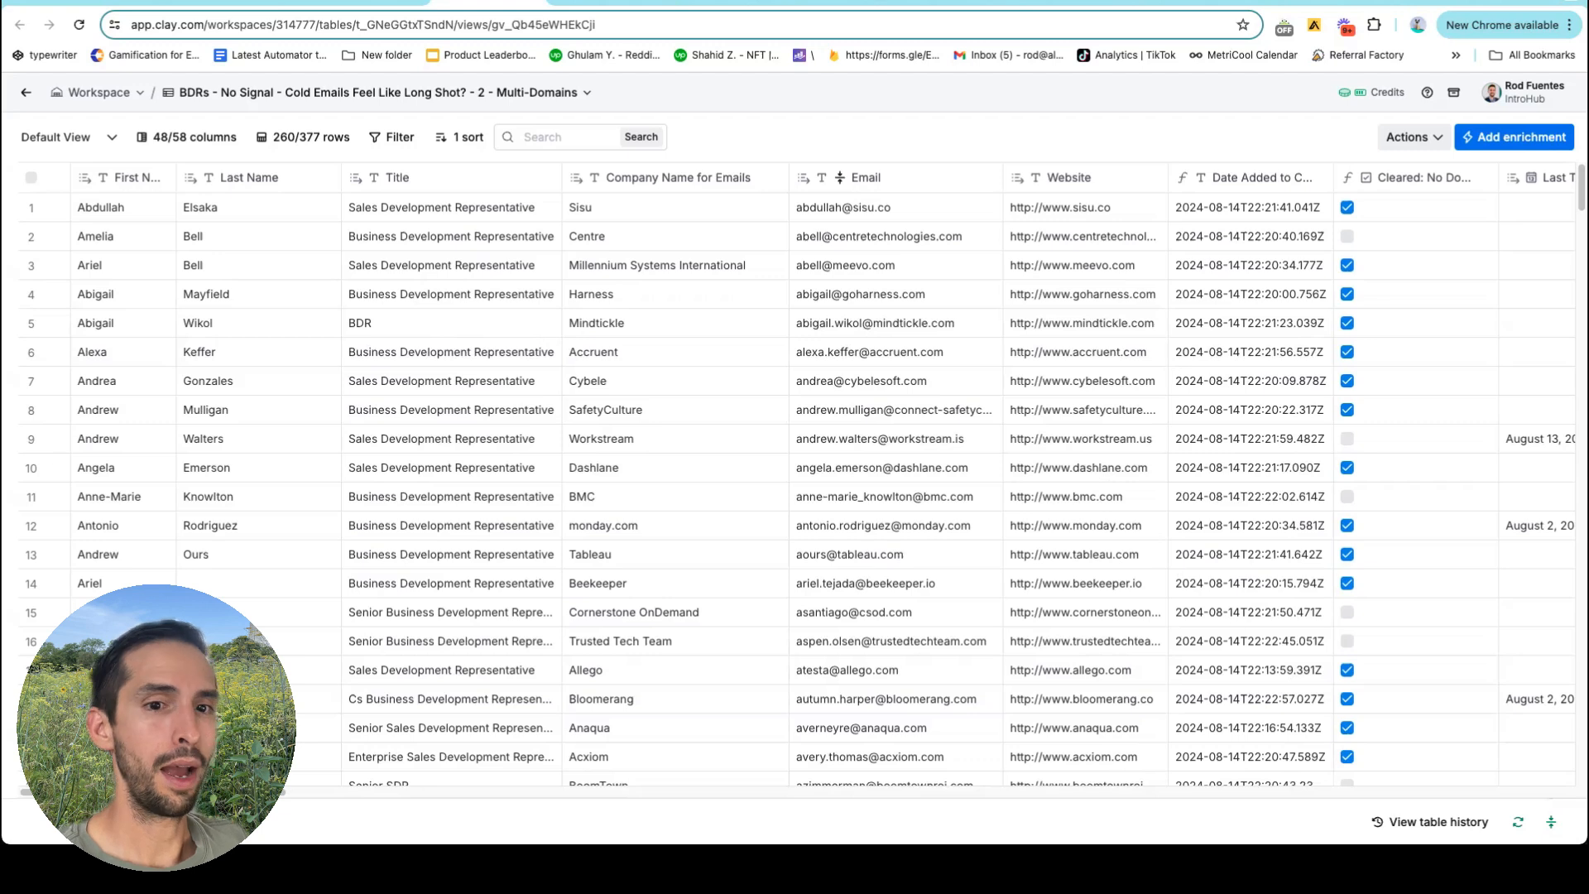
click(1430, 821)
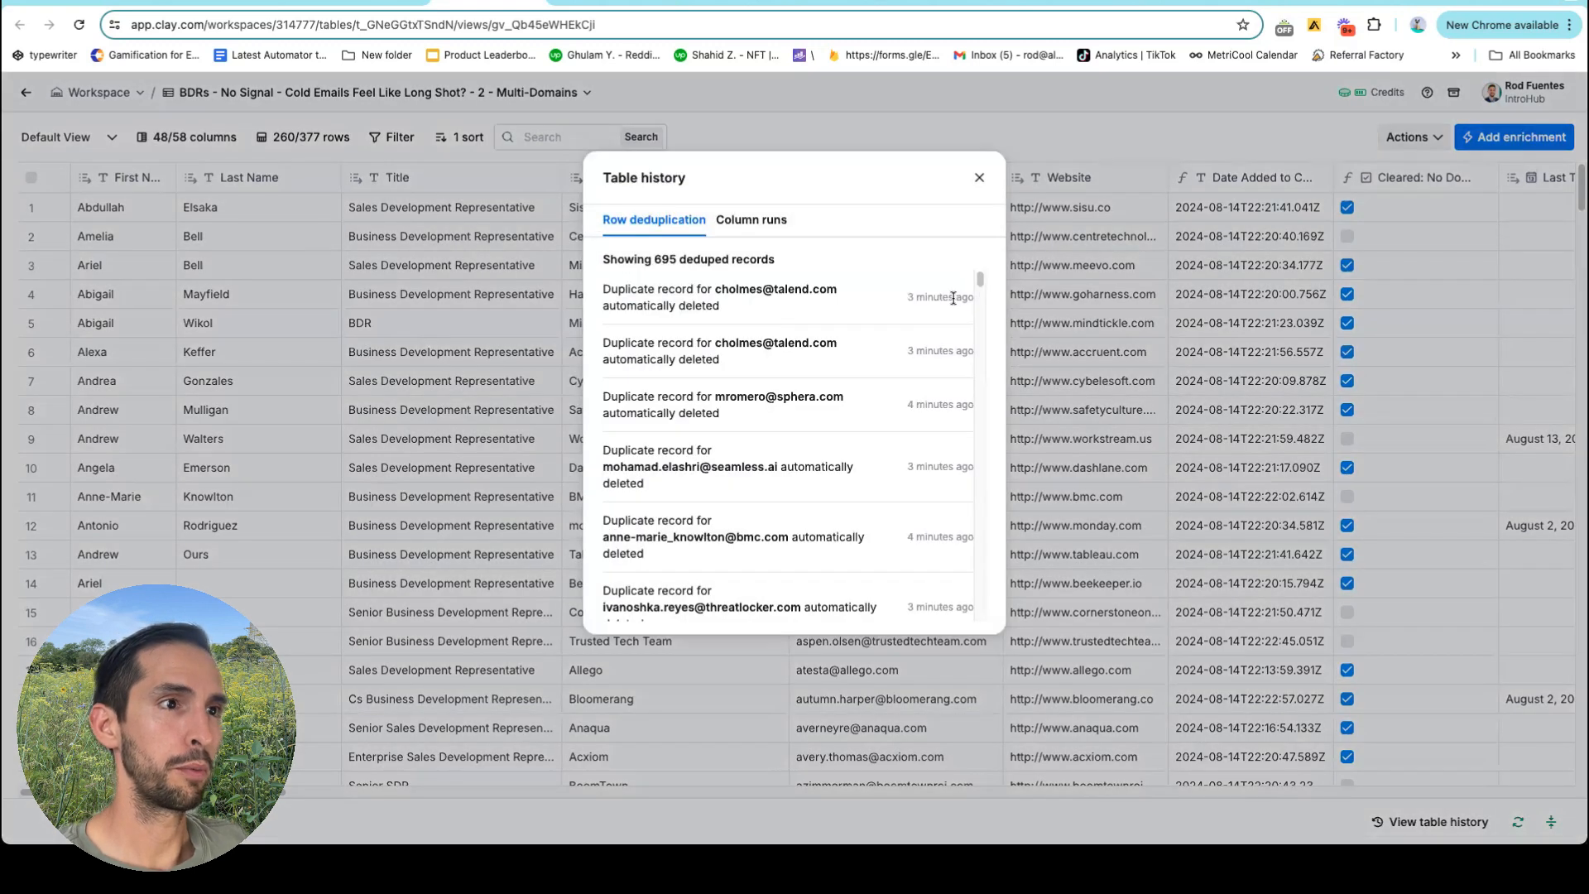
drag(653, 259, 775, 259)
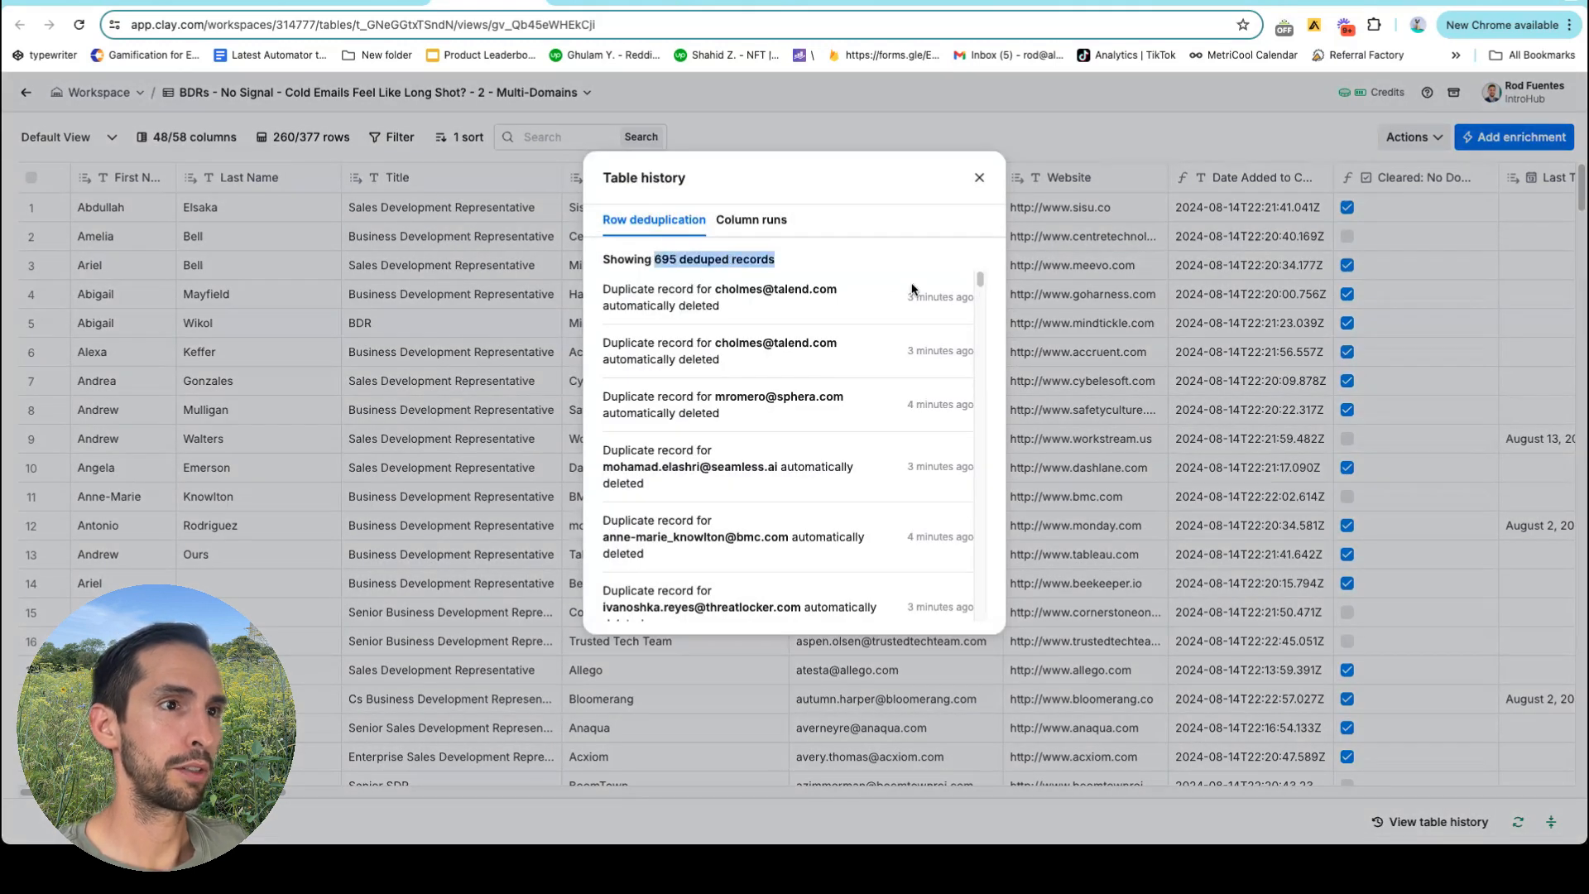
mouse_move(980, 278)
mouse_down()
mouse_move(1004, 643)
mouse_move(982, 273)
mouse_up()
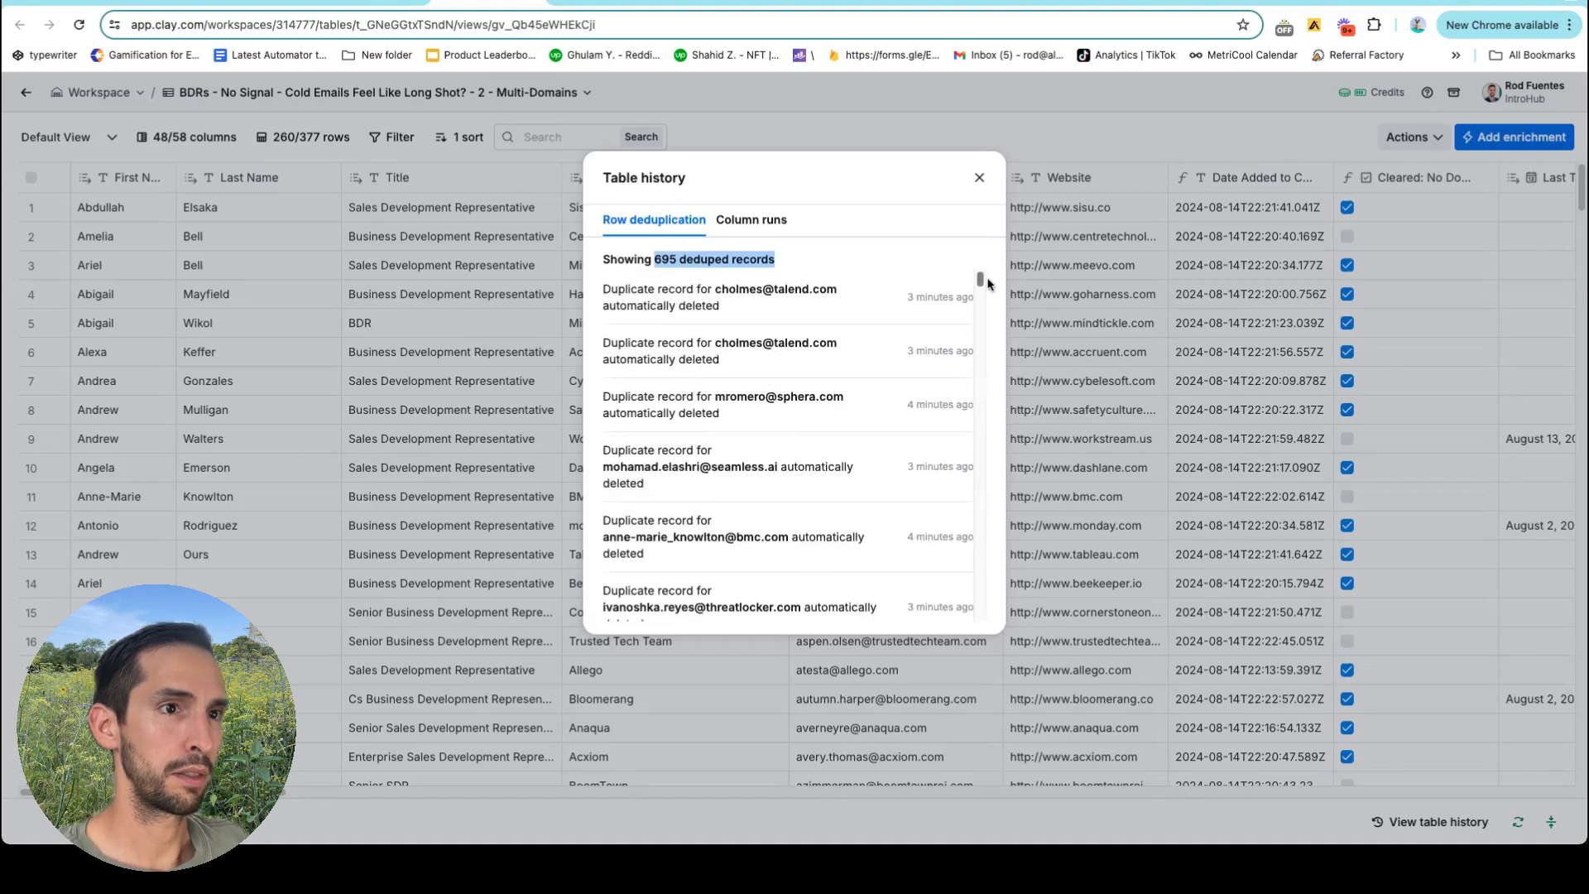
click(979, 177)
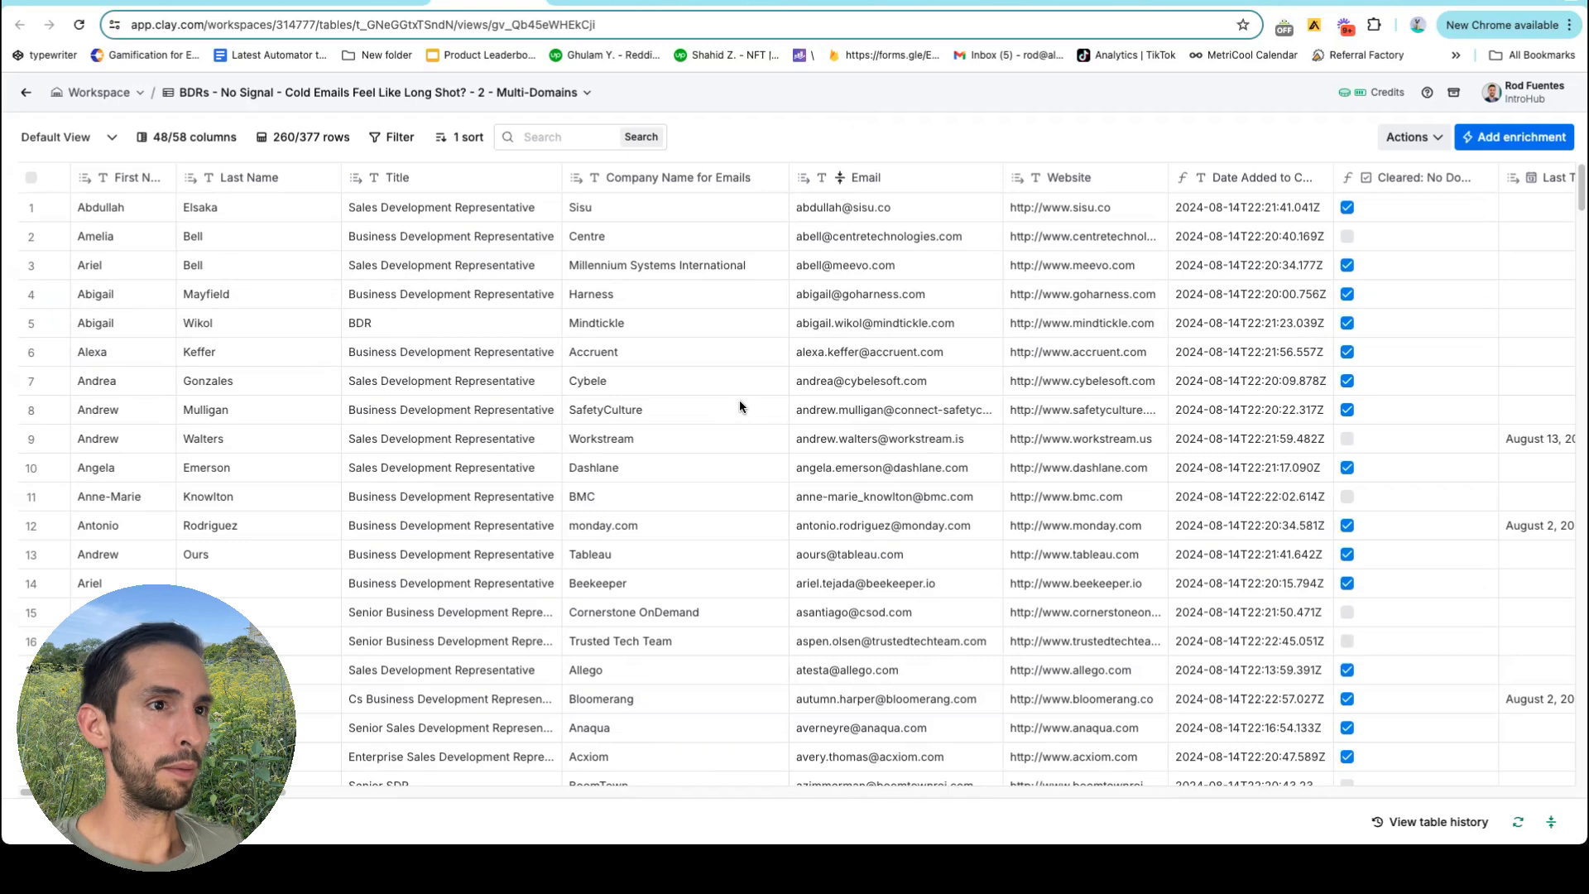
Show the Run column options for the Find Repeating Domain column in the 260-row table.
scroll(852, 262, down, 6)
scroll(853, 262, down, 10)
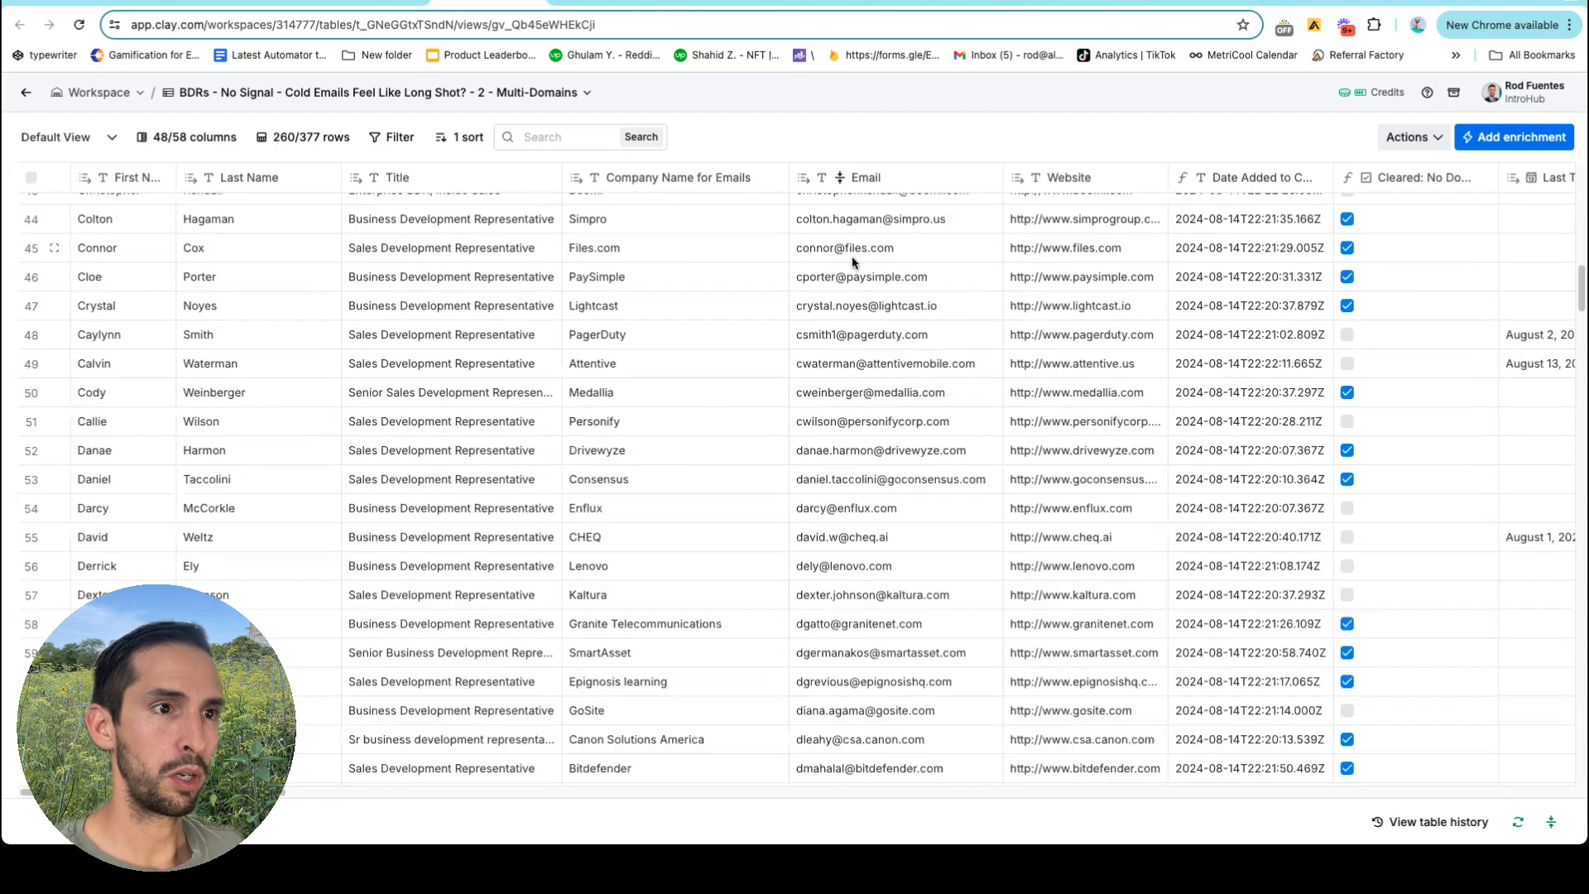
scroll(851, 261, down, 10)
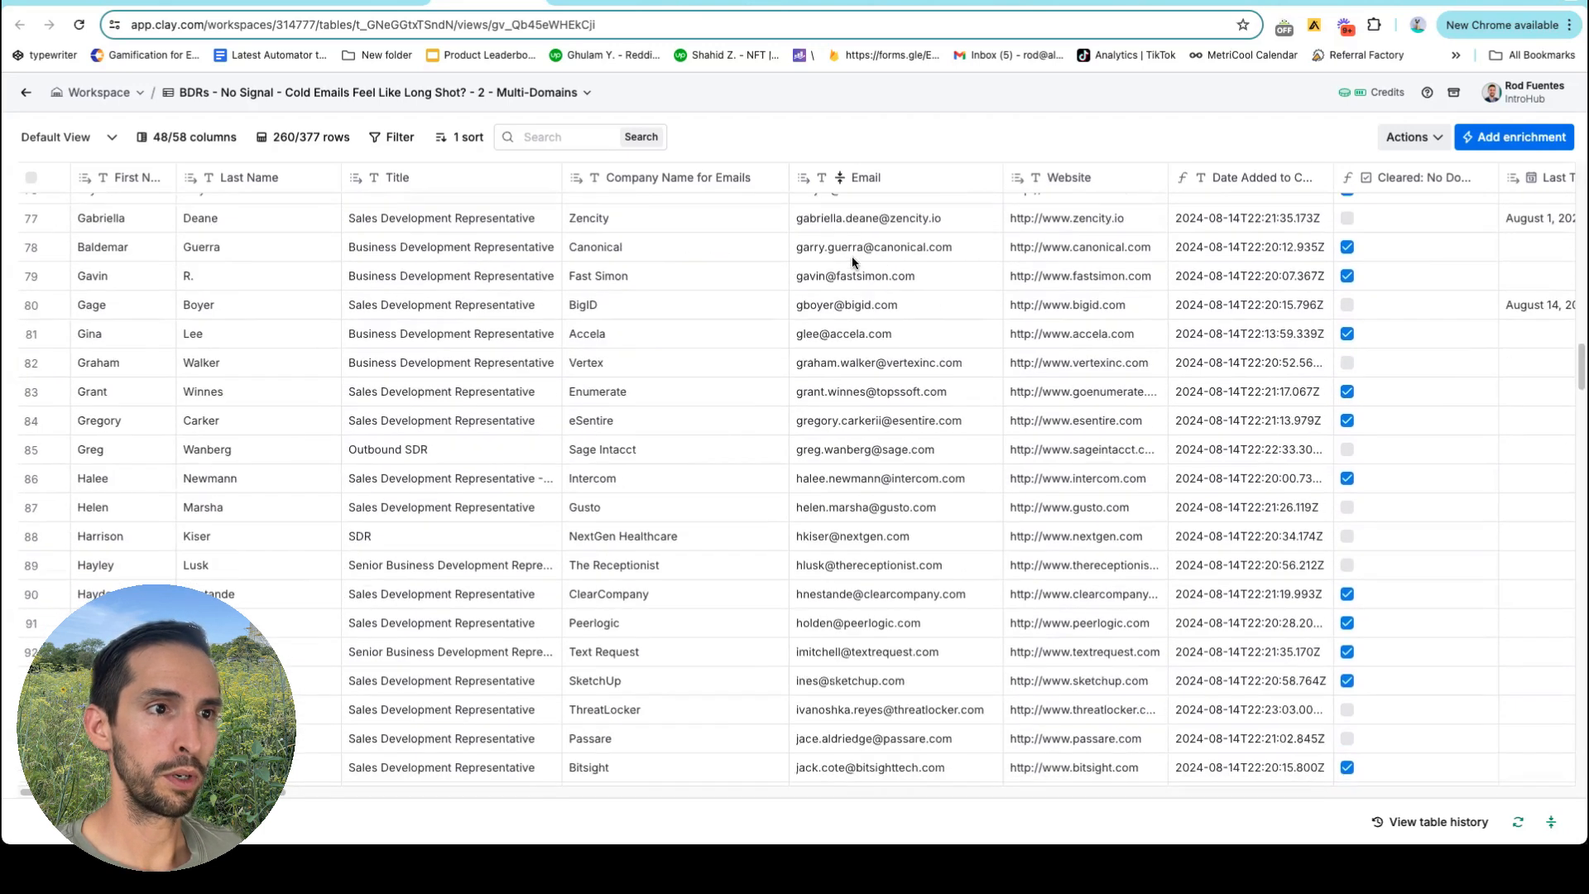
scroll(852, 258, down, 10)
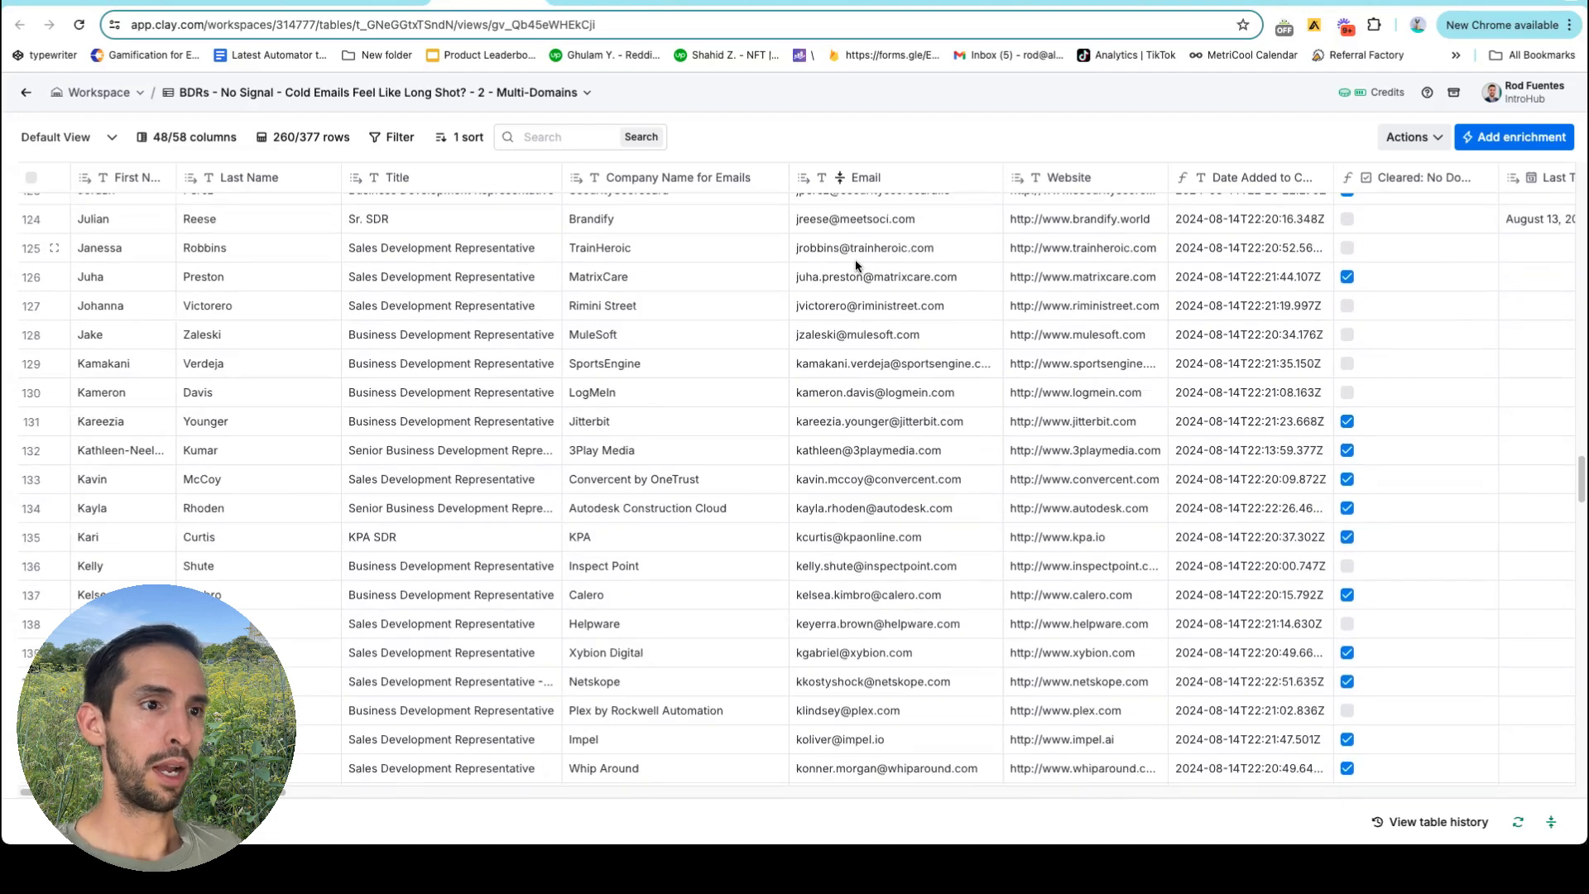
scroll(855, 260, up, 20)
scroll(855, 260, right, 8)
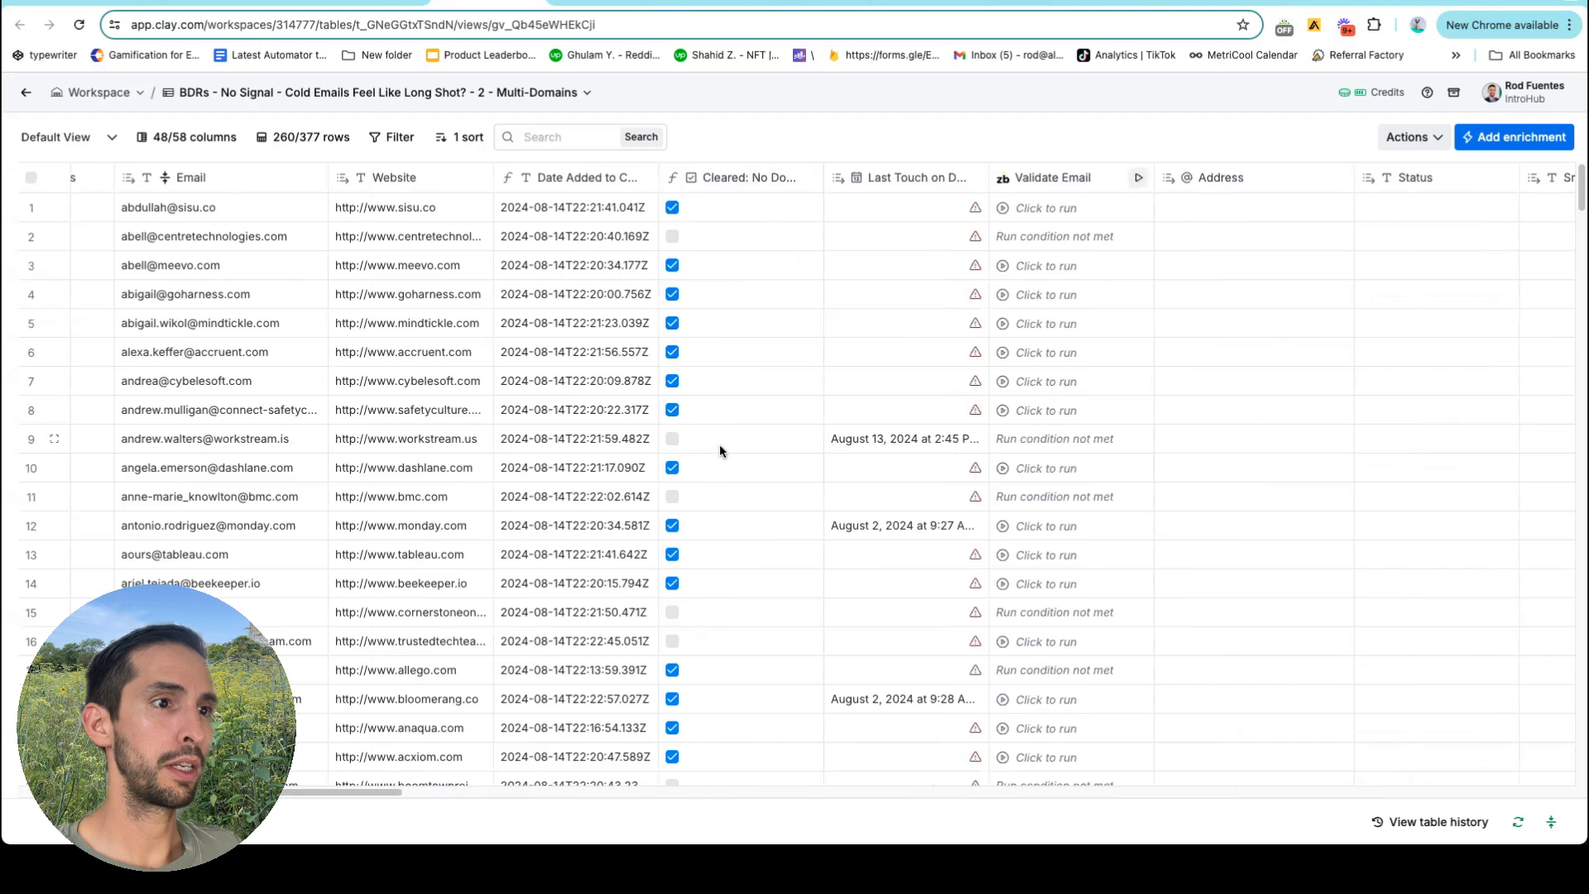
scroll(725, 414, right, 20)
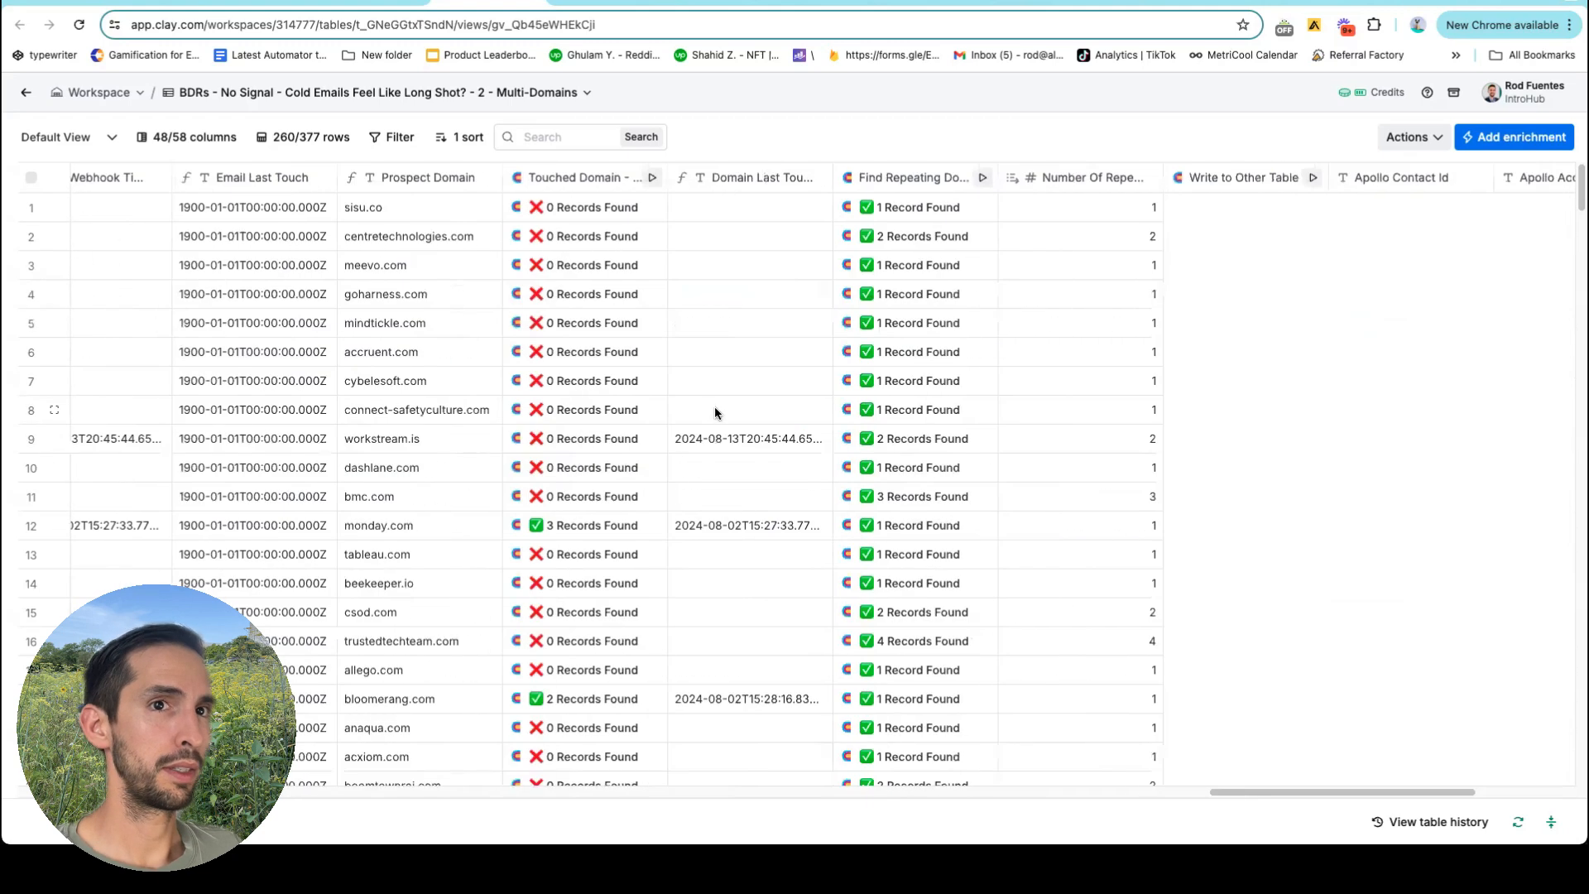
scroll(525, 292, left, 5)
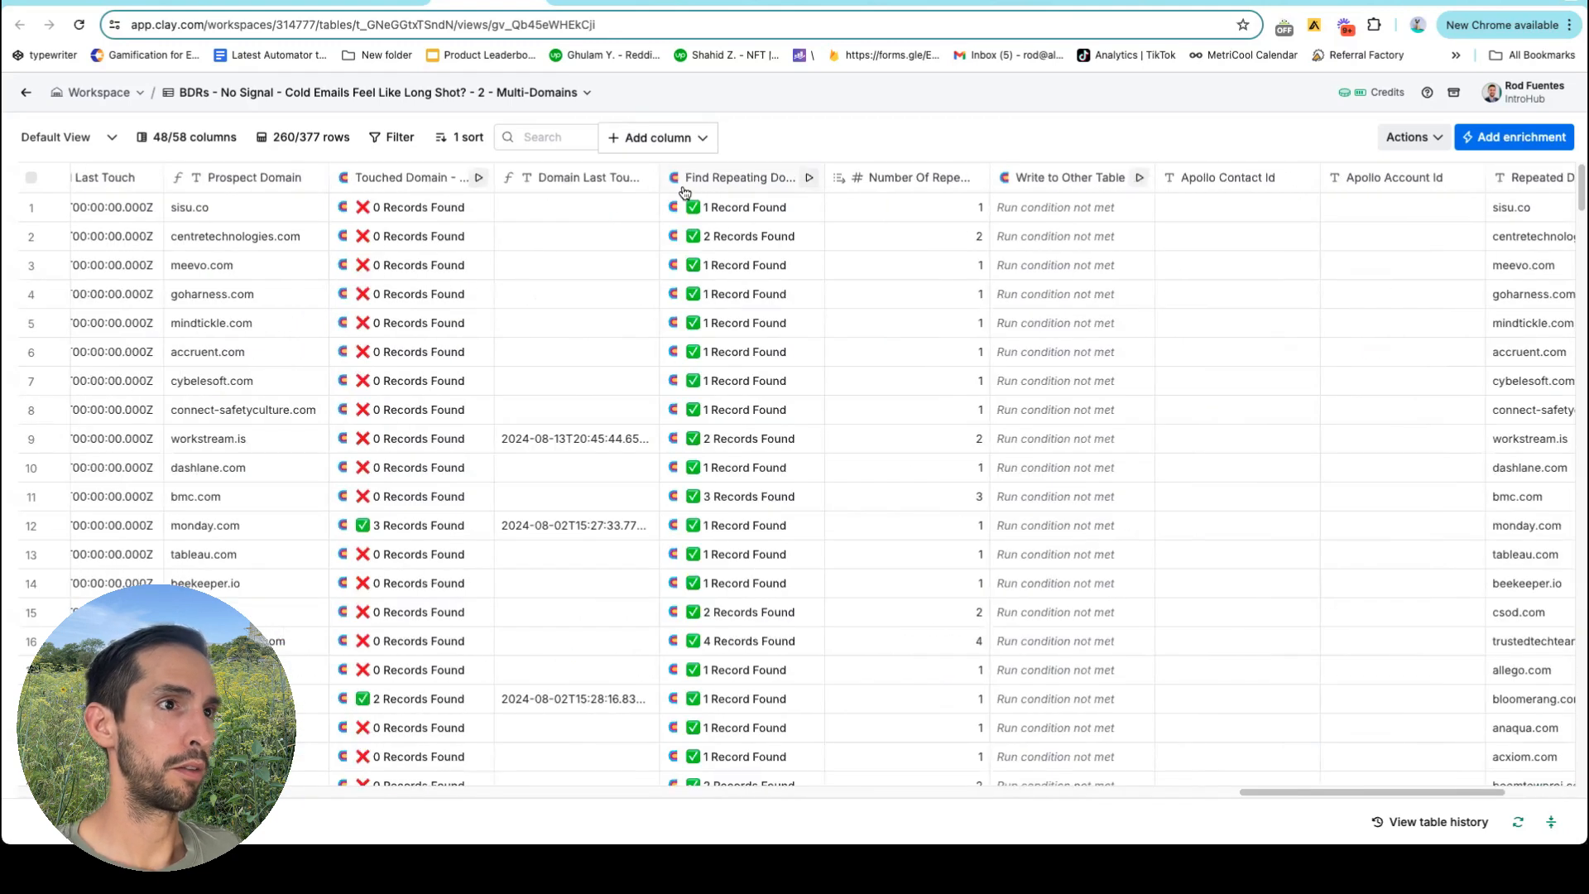
click(720, 187)
scroll(720, 189, left, 5)
mouse_move(1075, 335)
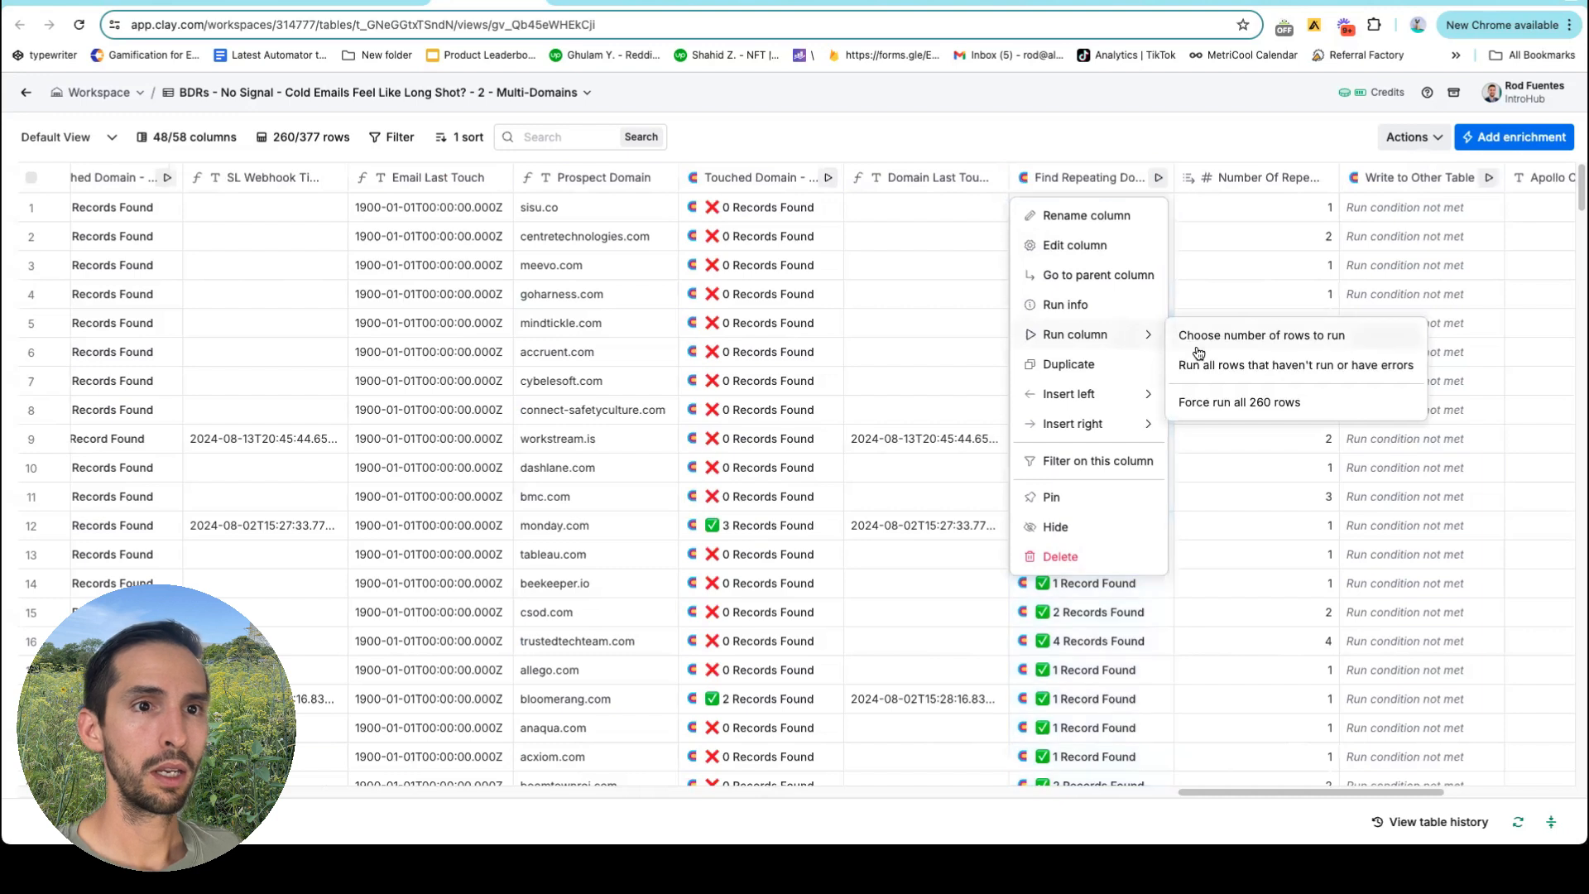
Force-run Find Repeating Domain on all 260 rows and let the cells finish updating.
click(1241, 402)
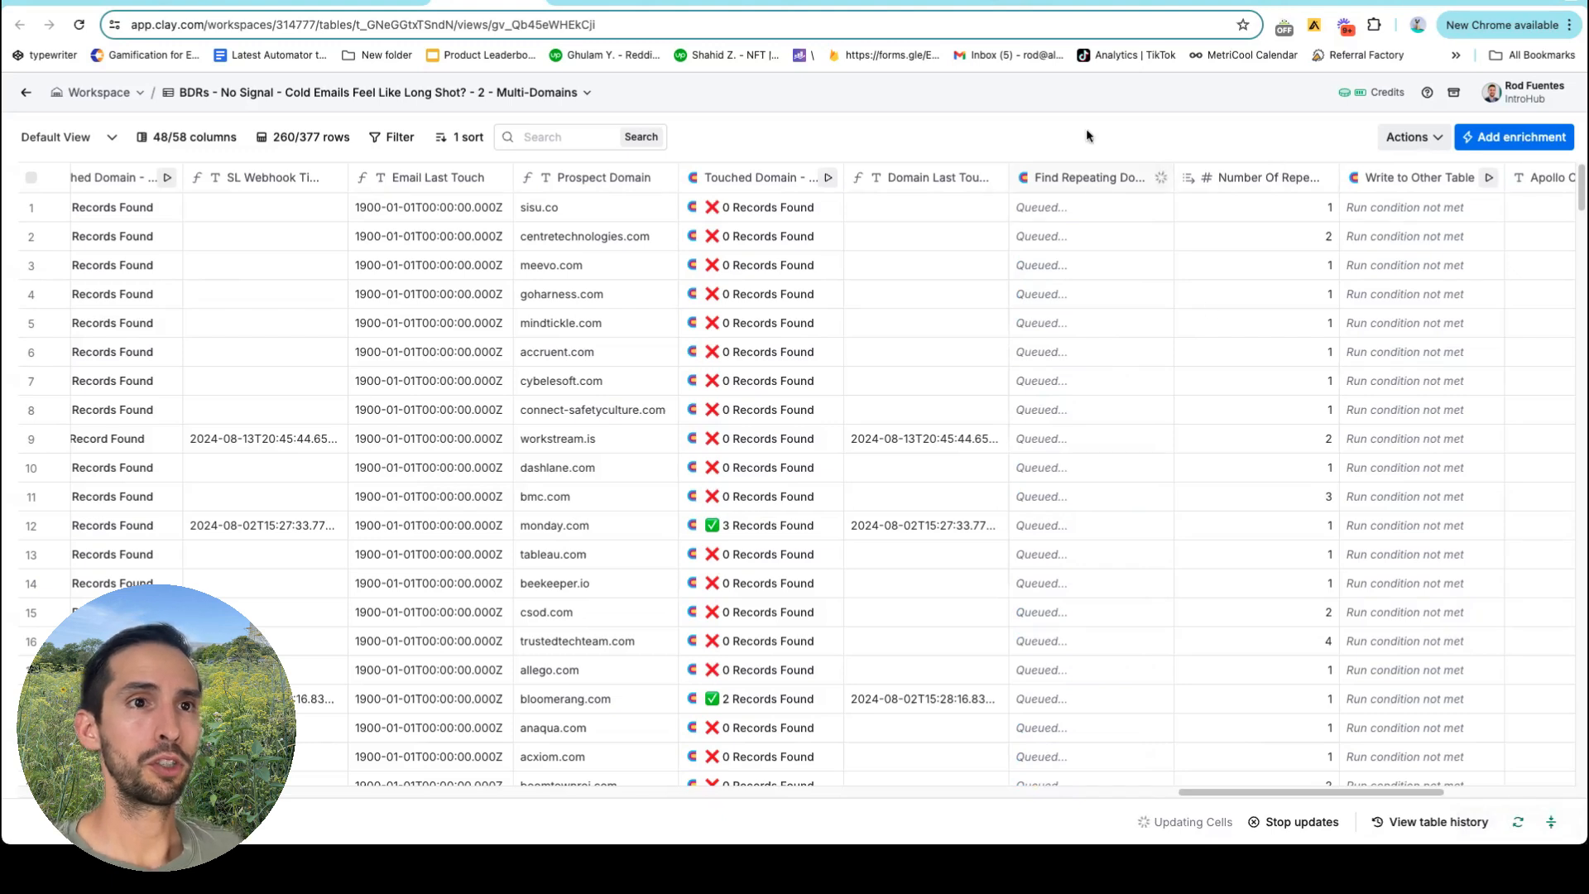
scroll(1175, 206, right, 2)
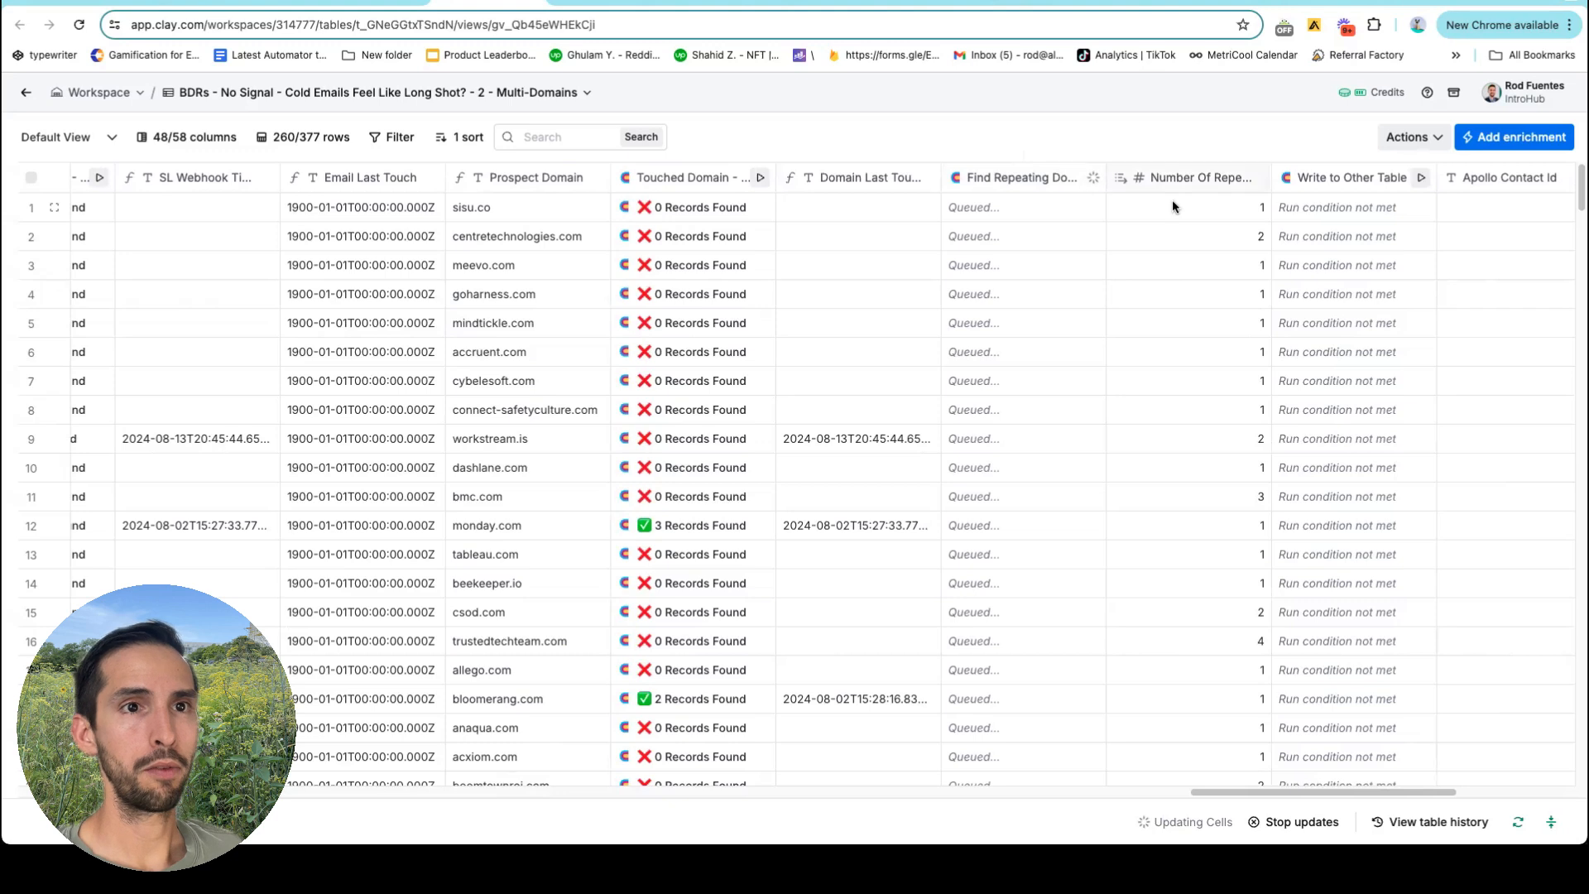
scroll(1181, 225, right, 1)
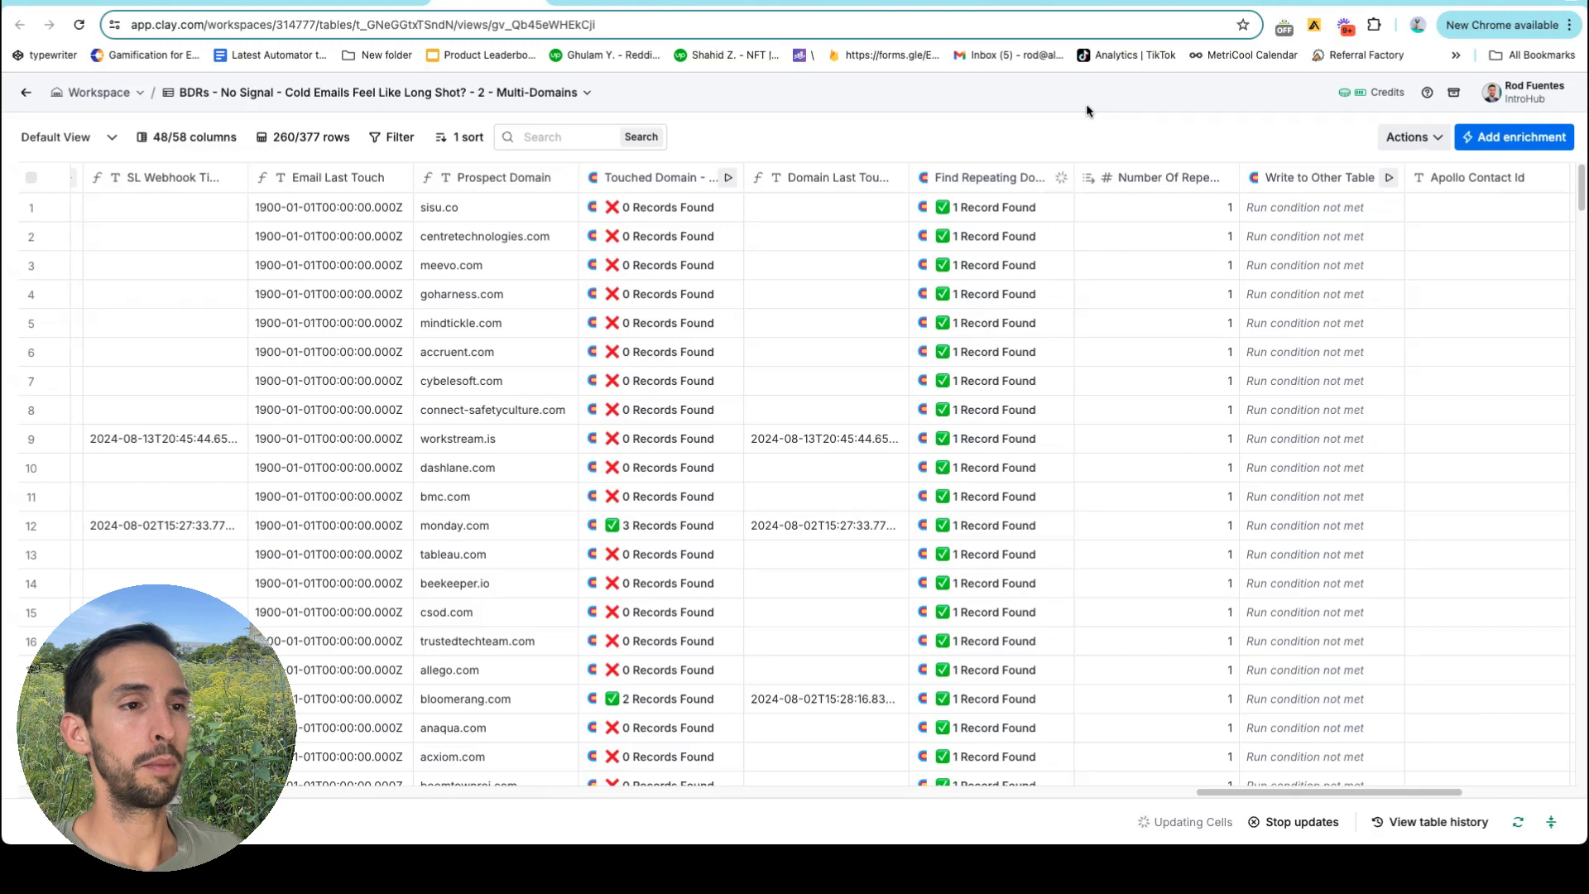
scroll(1241, 319, right, 2)
scroll(1255, 313, right, 2)
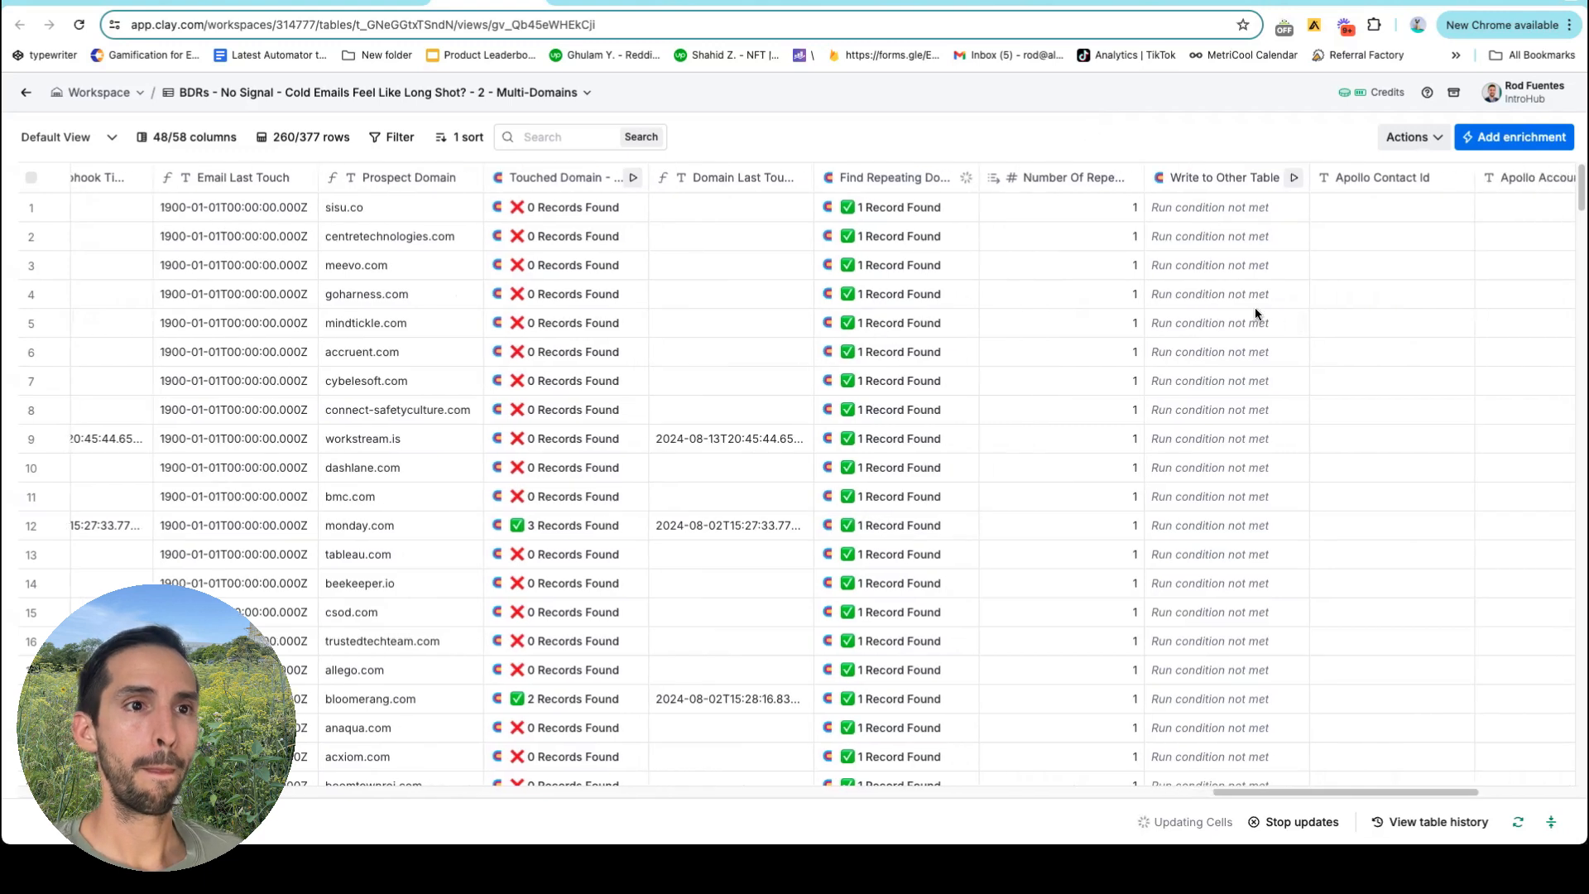
Scroll through the table to confirm each row reports 1 Record Found.
scroll(1201, 339, down, 20)
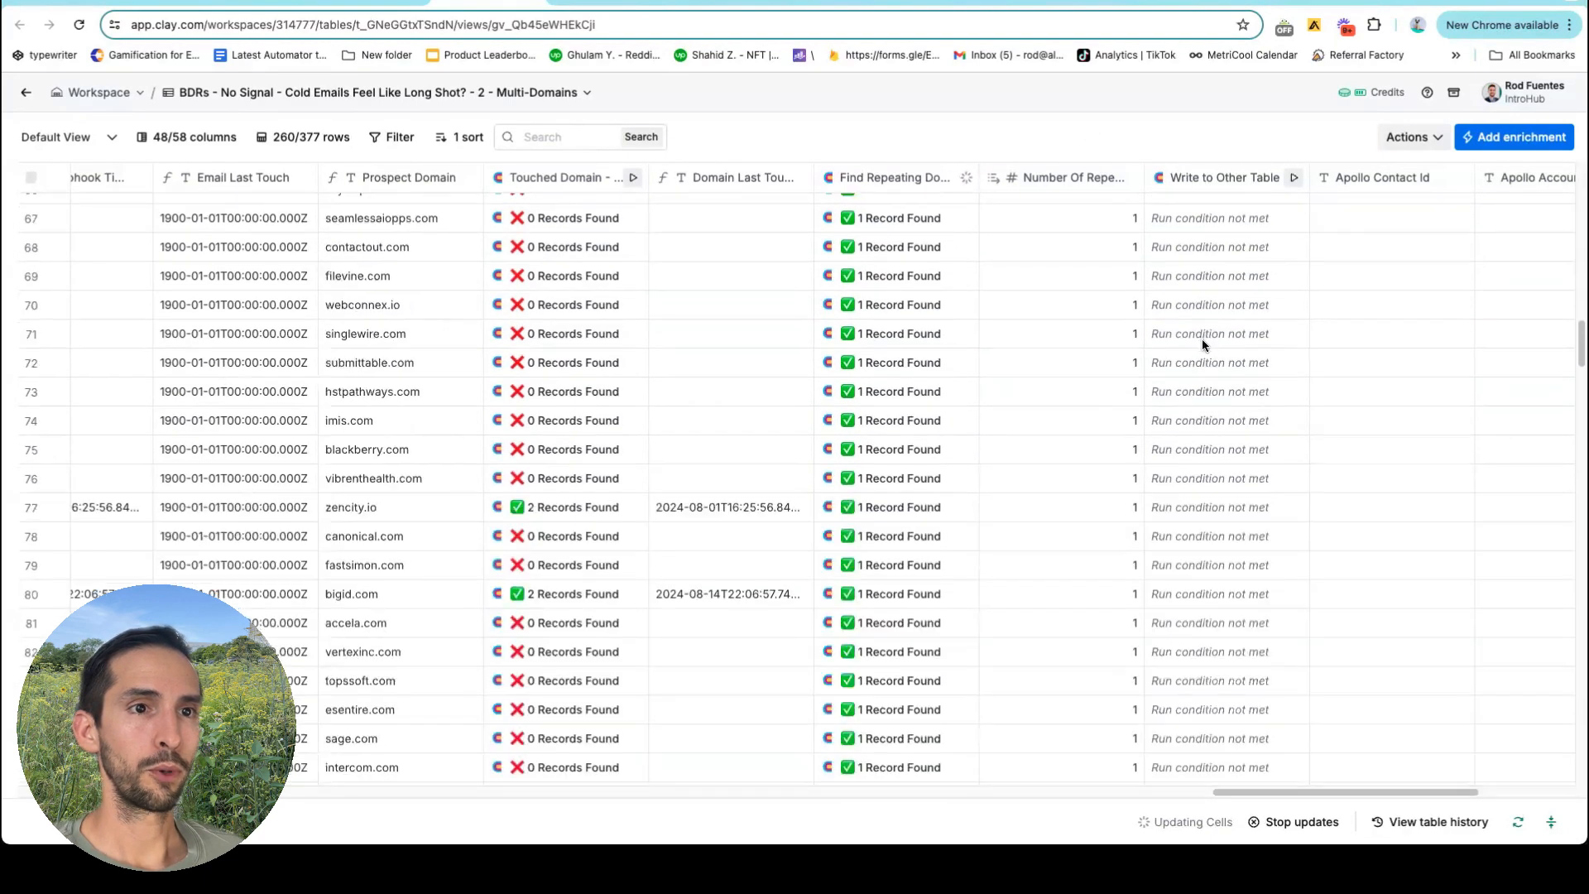
scroll(1202, 339, down, 5)
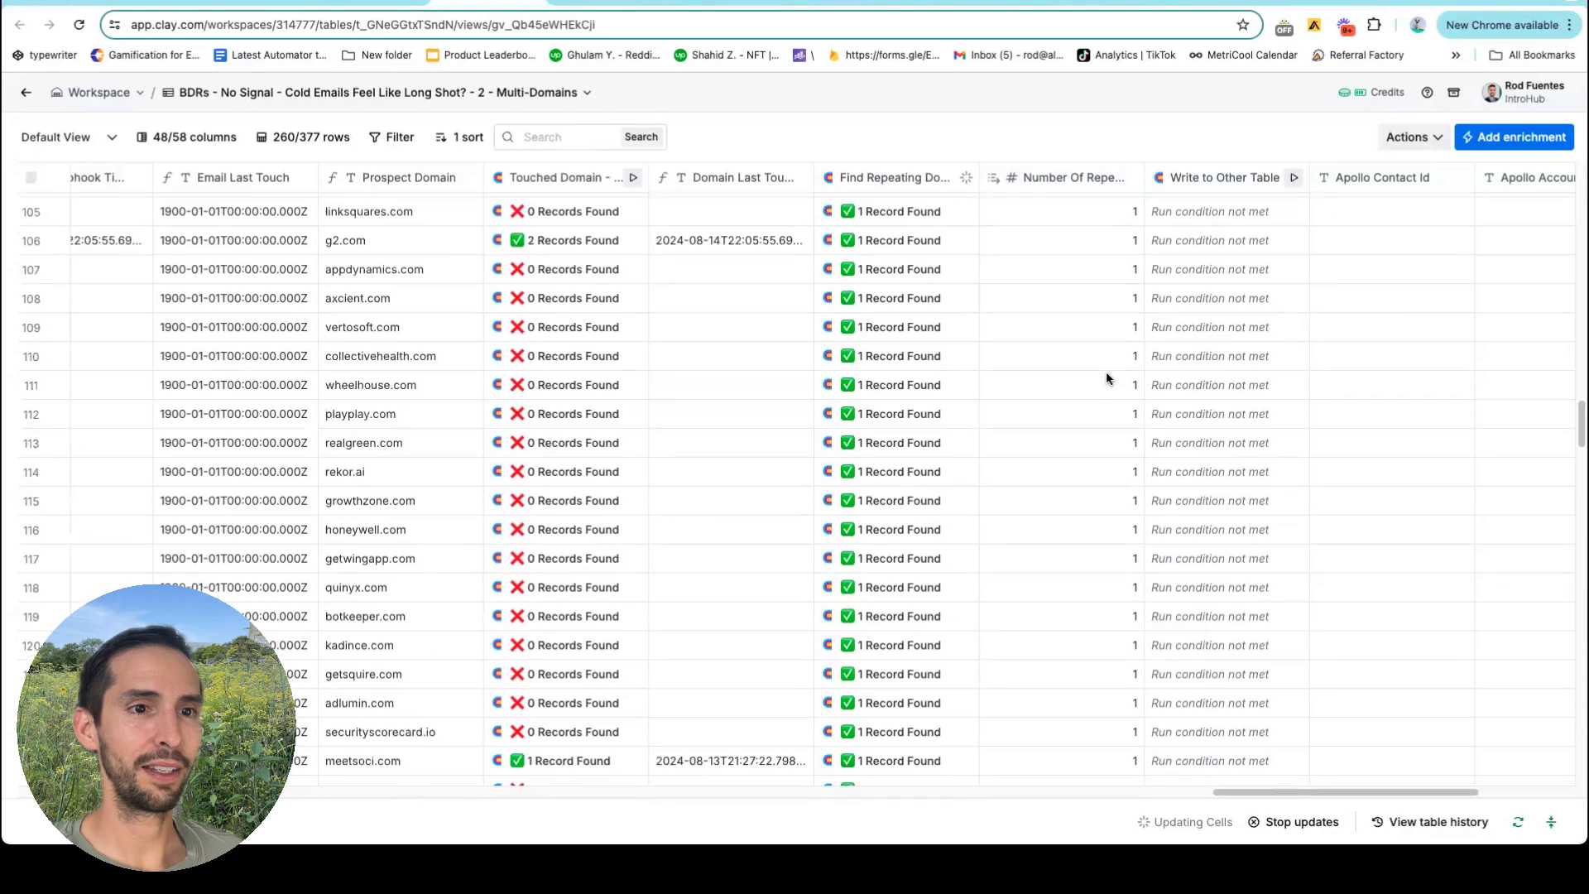
scroll(1108, 379, down, 5)
scroll(1106, 370, down, 8)
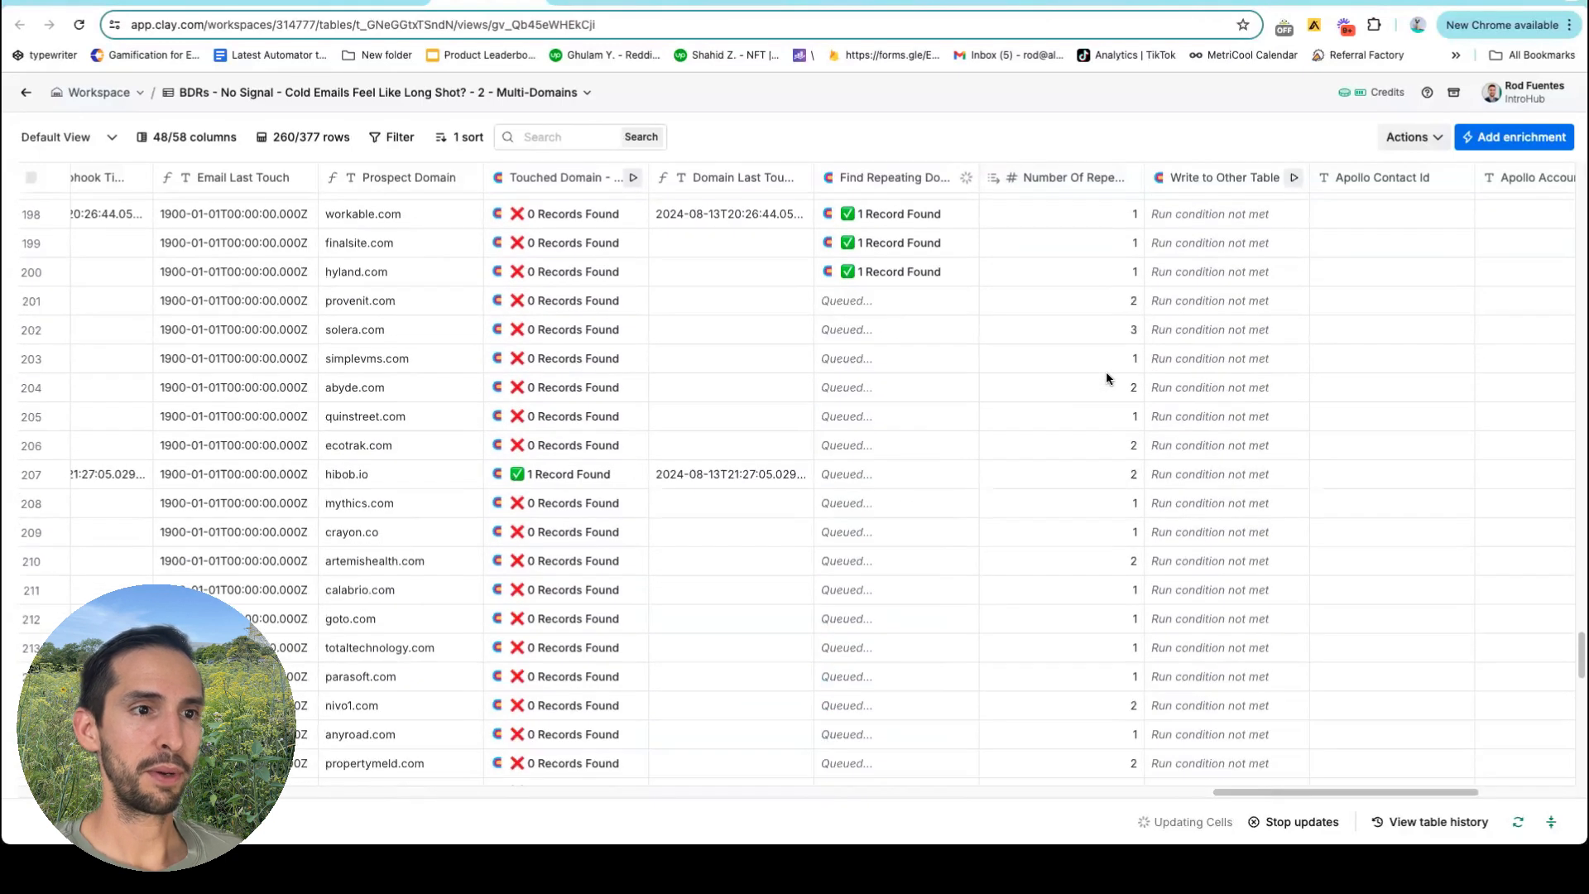
scroll(923, 488, up, 12)
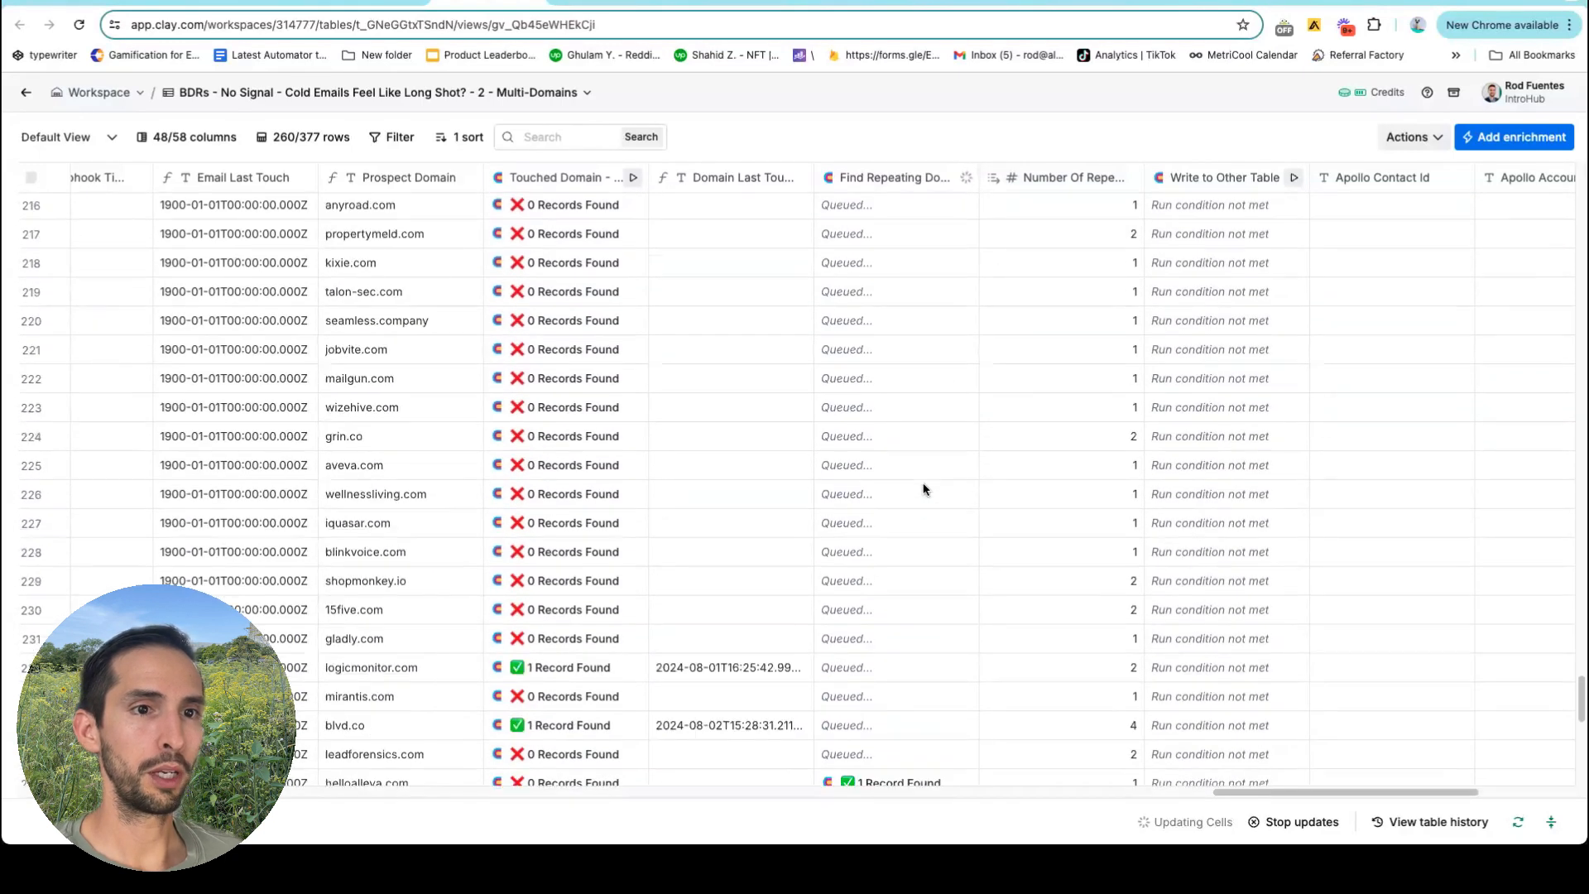
scroll(1058, 490, up, 20)
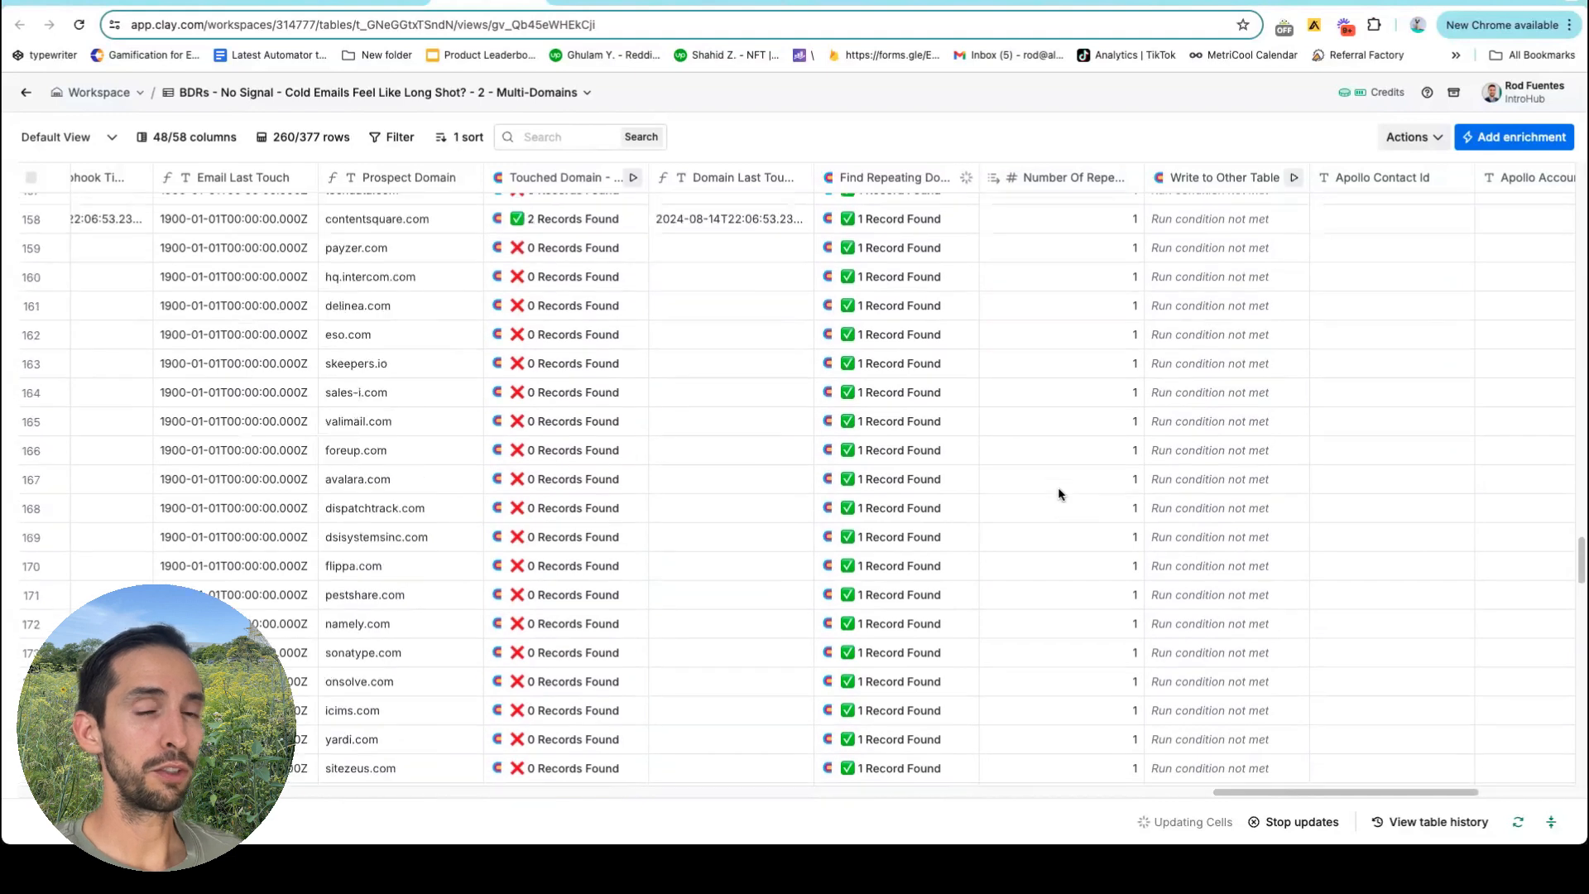
scroll(999, 470, up, 20)
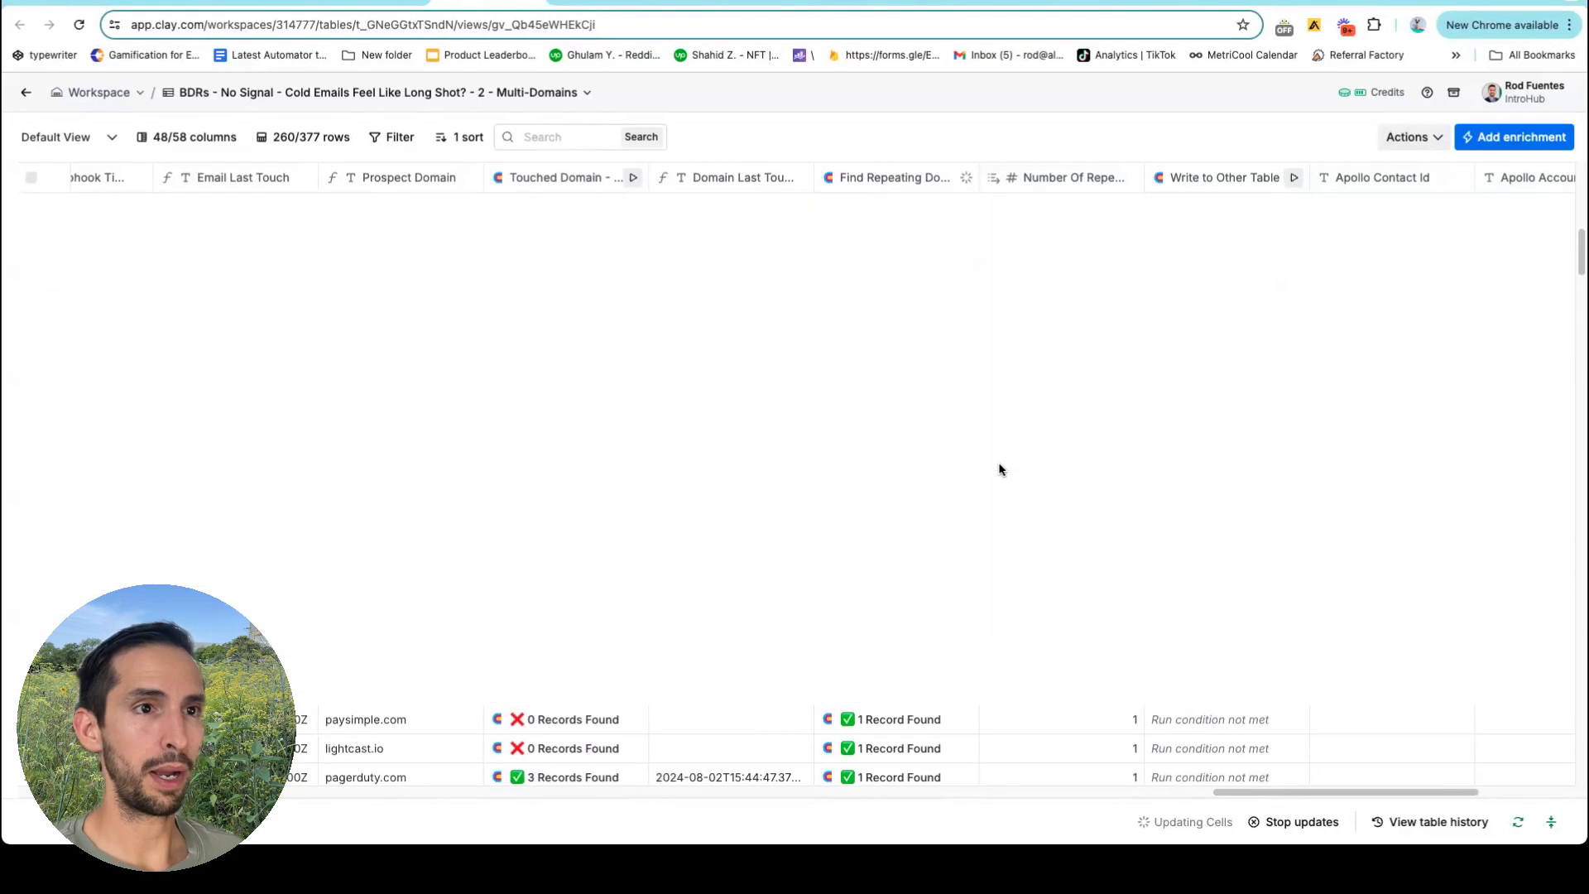
scroll(997, 467, down, 20)
scroll(998, 468, down, 20)
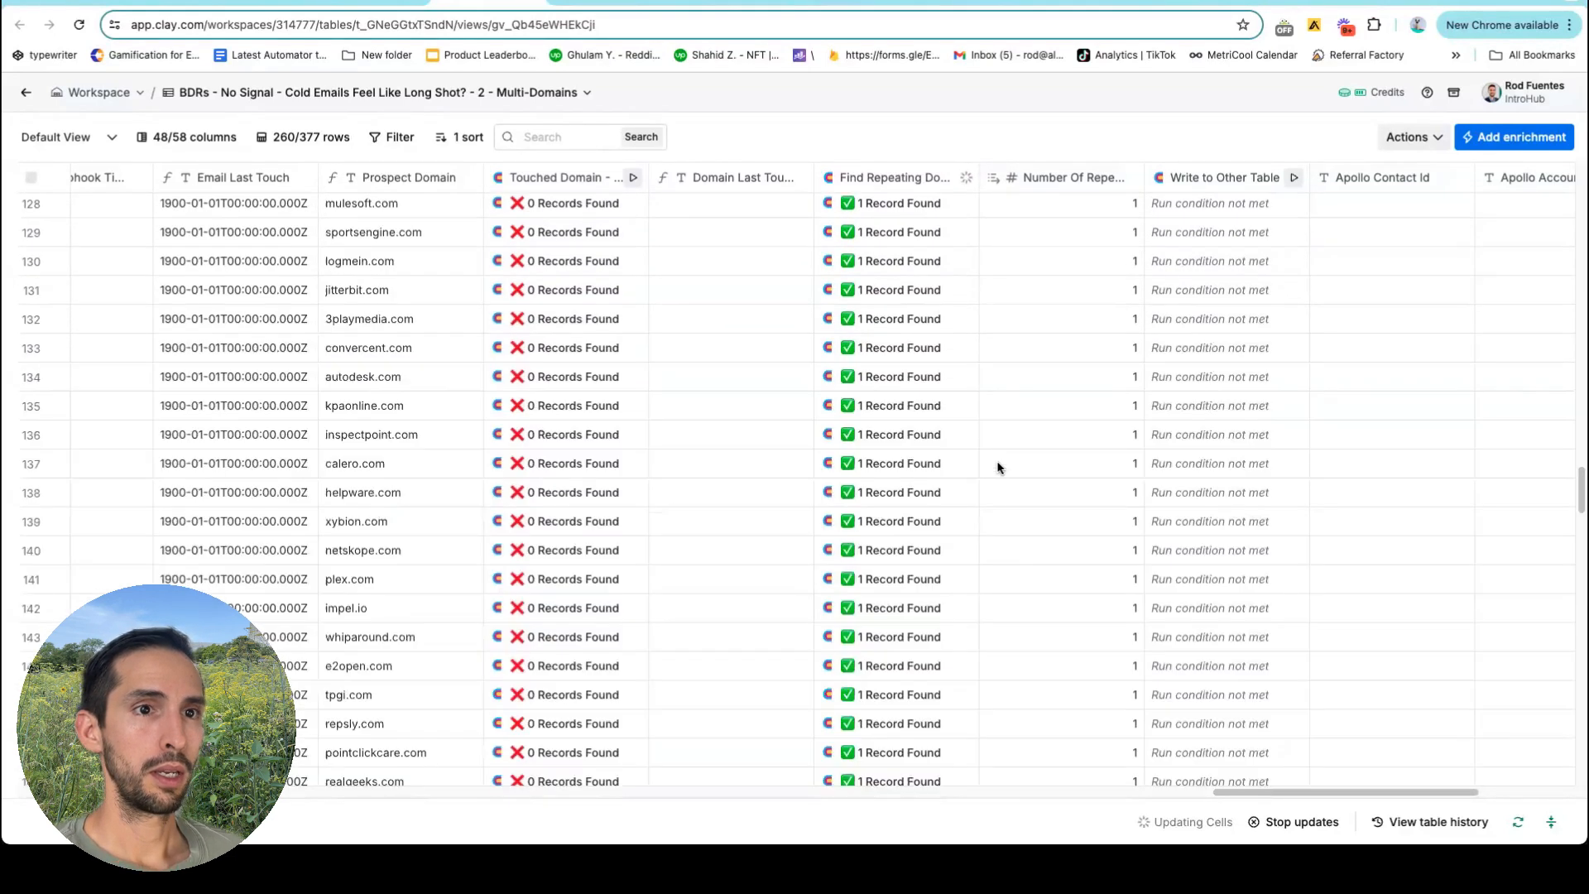
scroll(998, 467, down, 4)
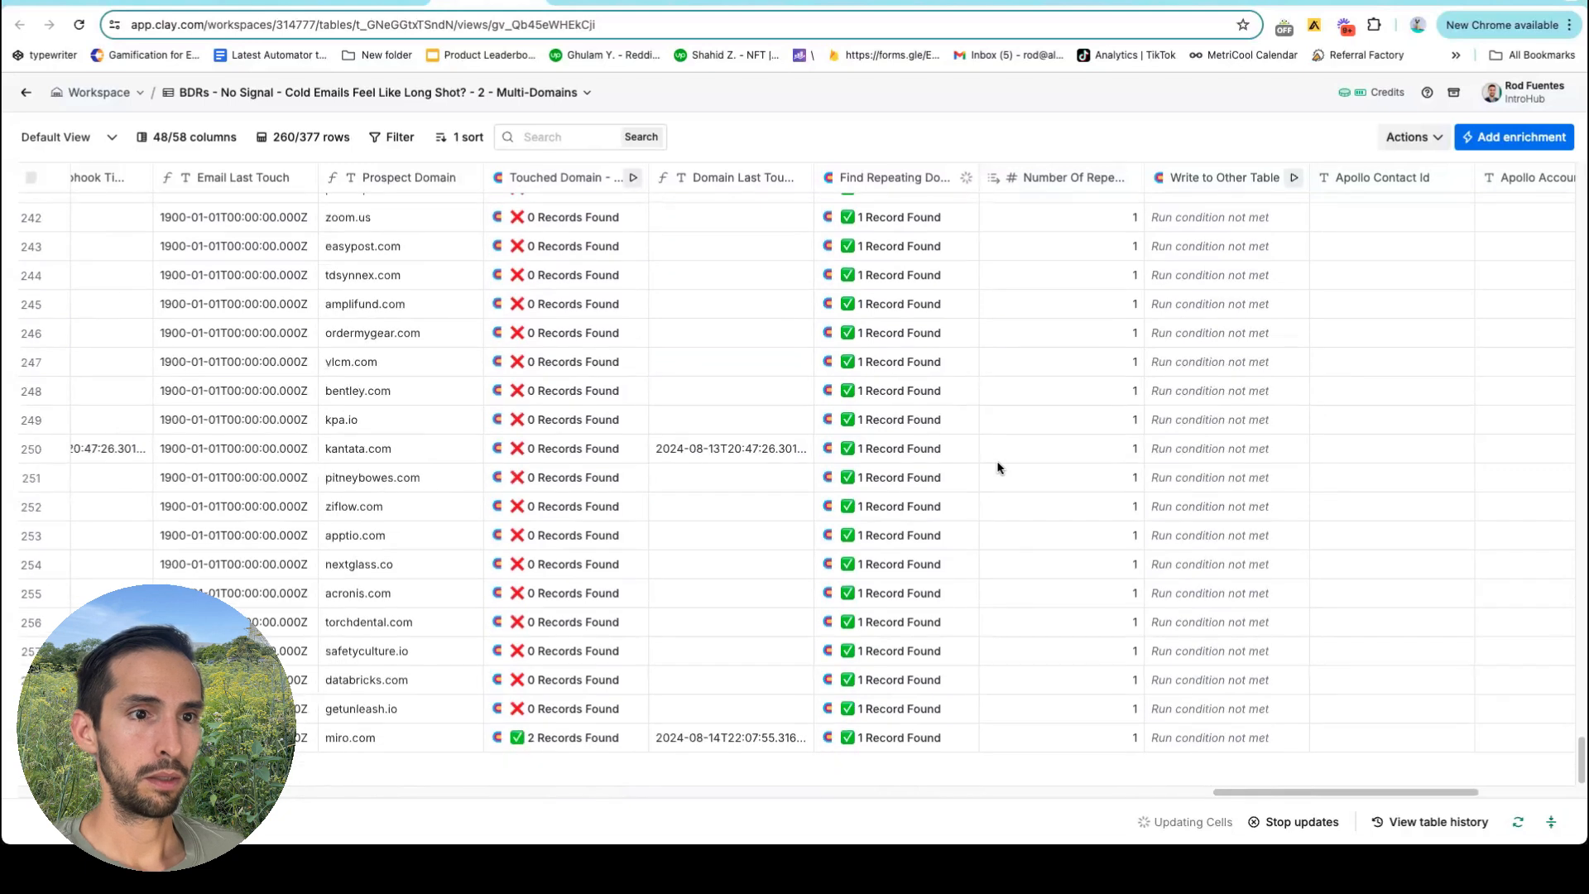
drag(1399, 792, 331, 721)
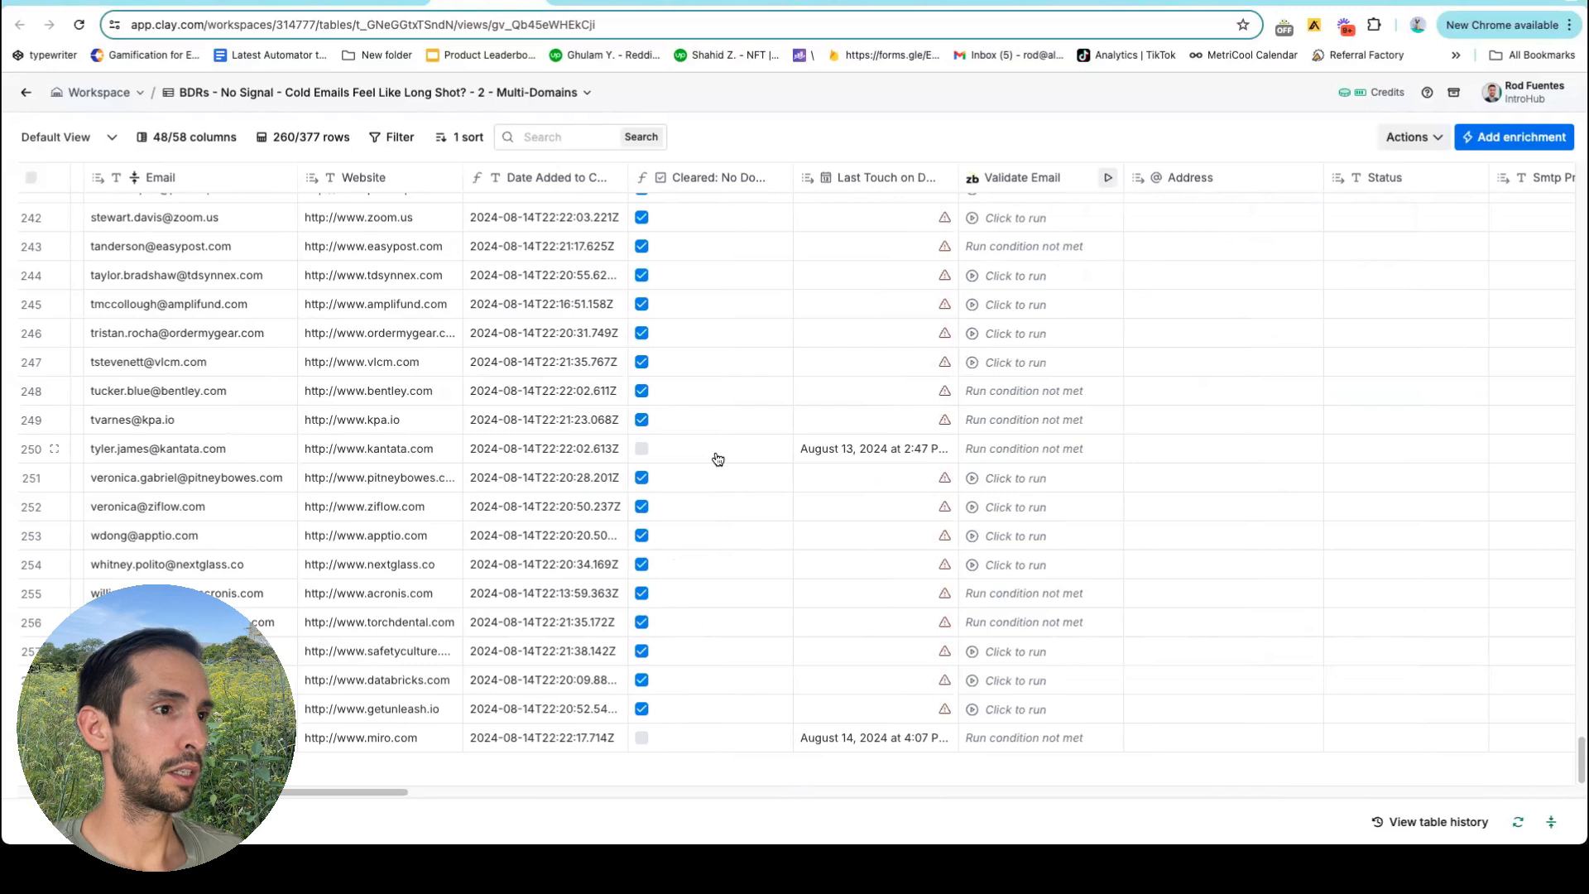
Check the last-touch dates on rows 80 and 106 of the Multi-Domains table.
scroll(711, 437, up, 1)
scroll(711, 437, up, 20)
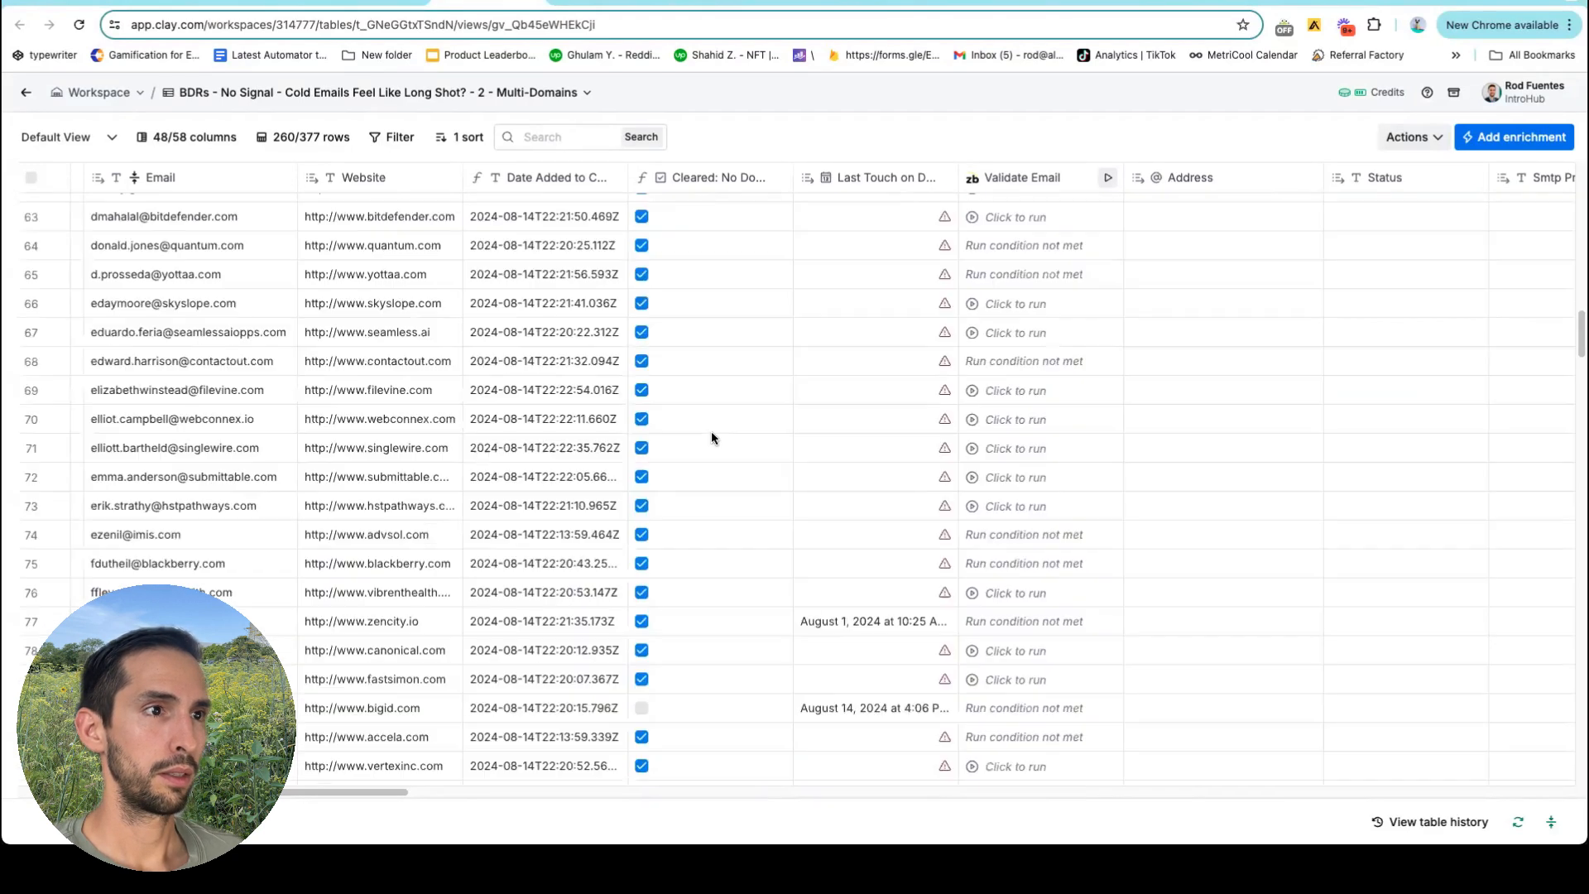
scroll(713, 438, up, 1)
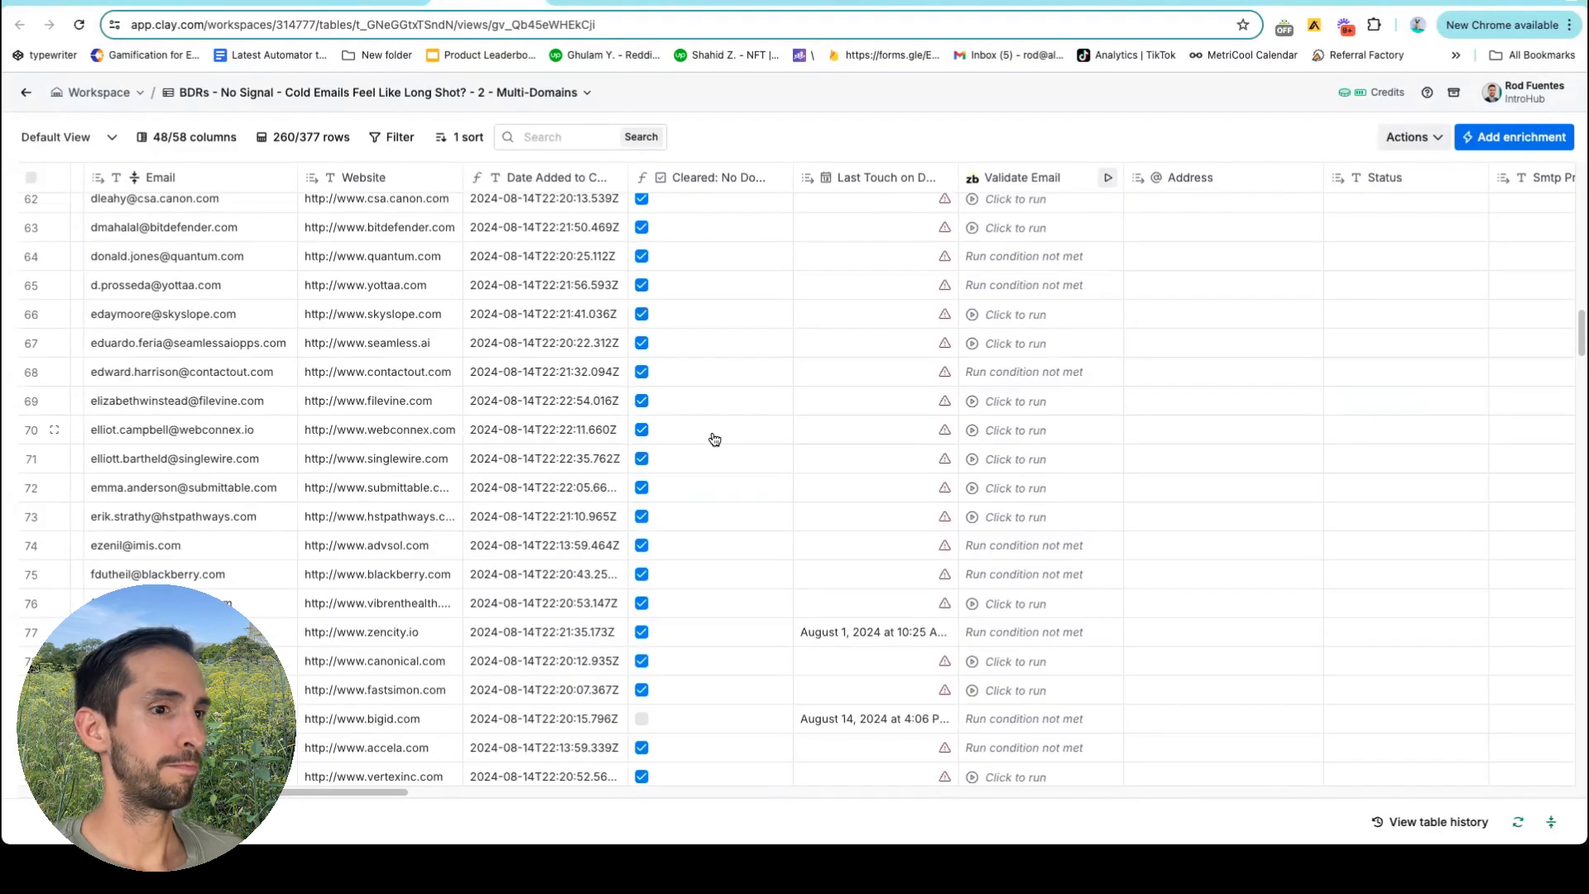
scroll(713, 438, down, 5)
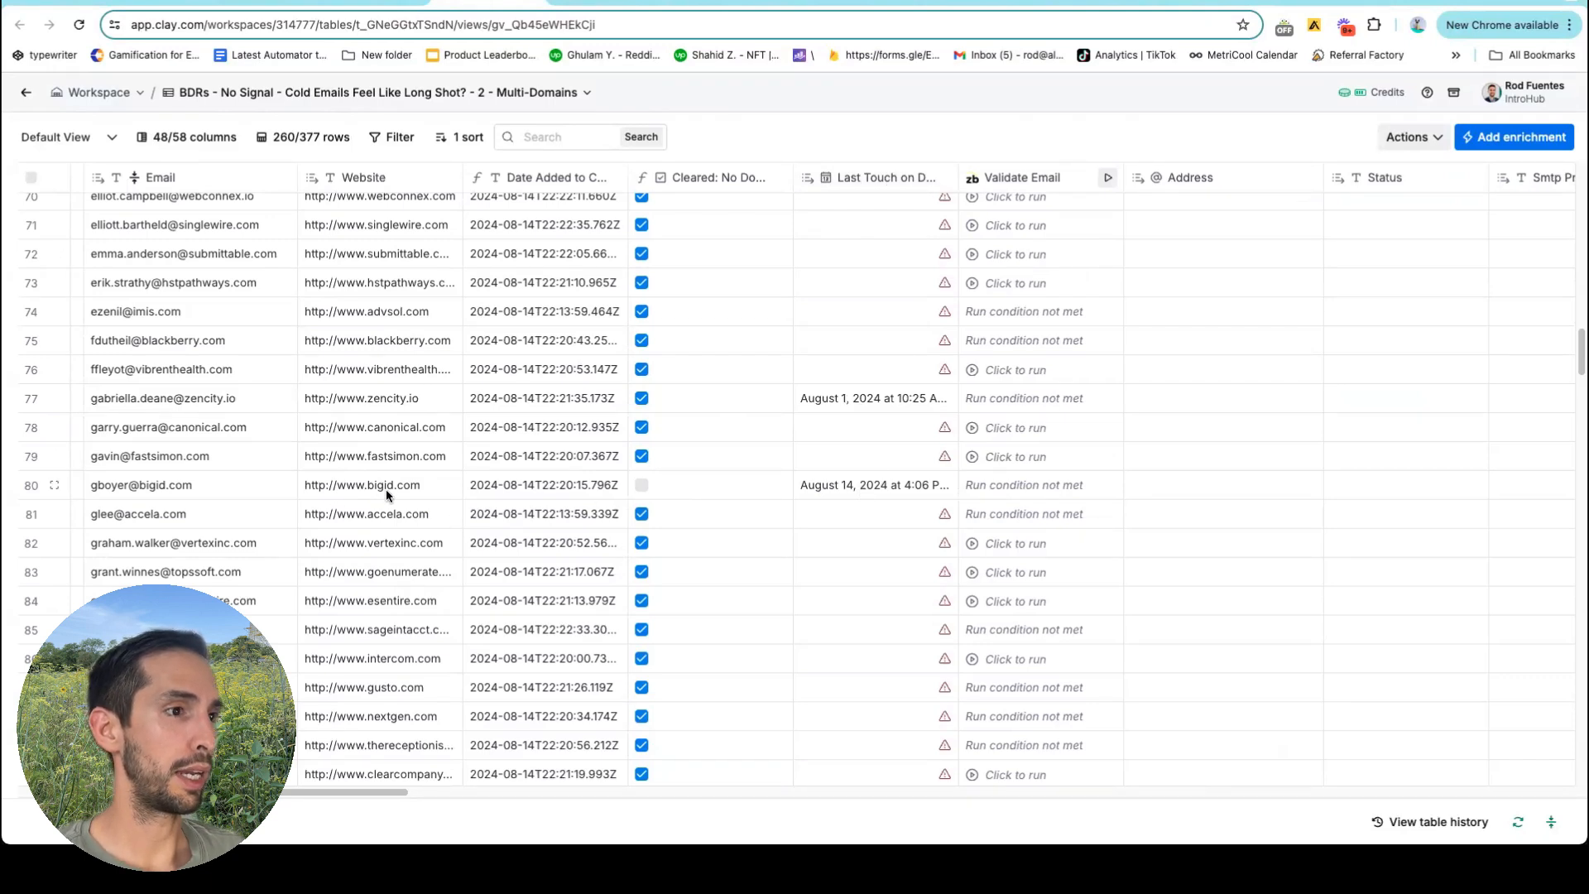
click(858, 491)
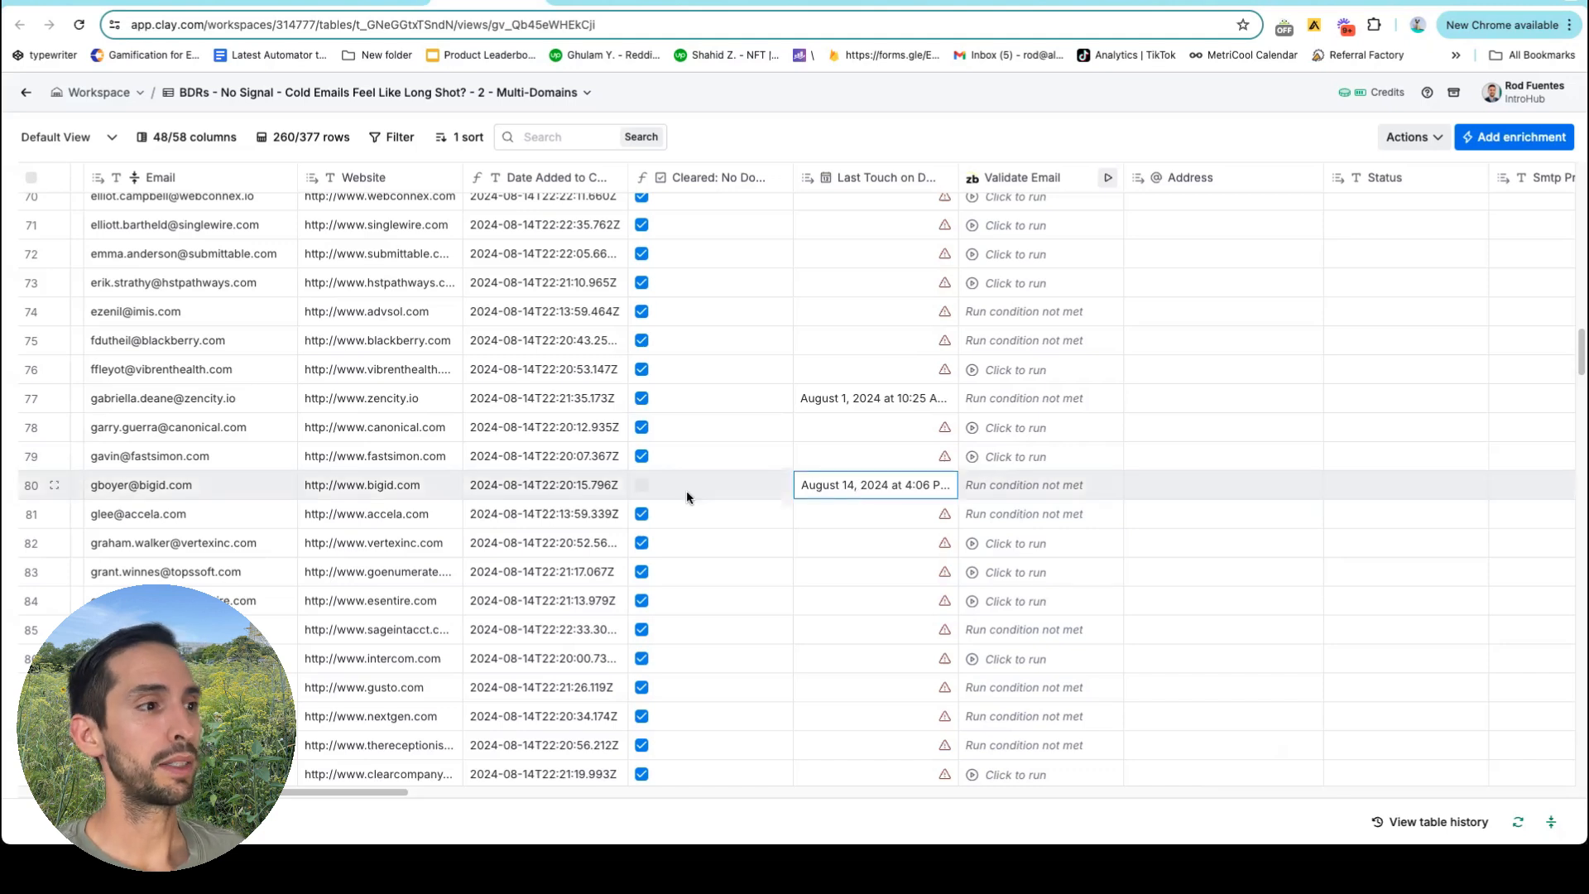
scroll(759, 497, down, 10)
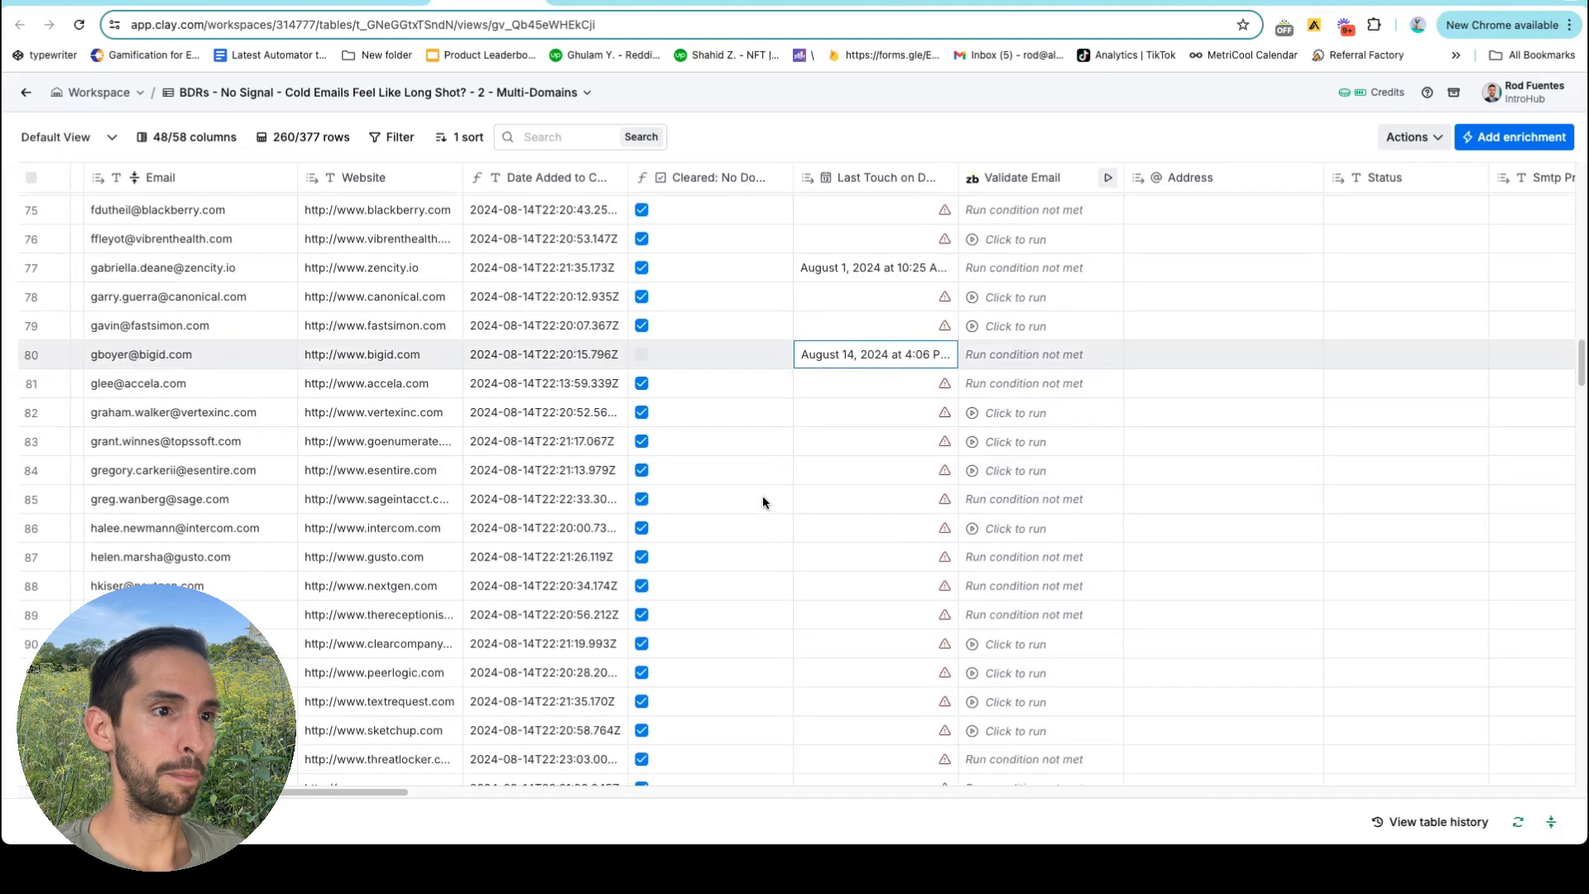
click(837, 370)
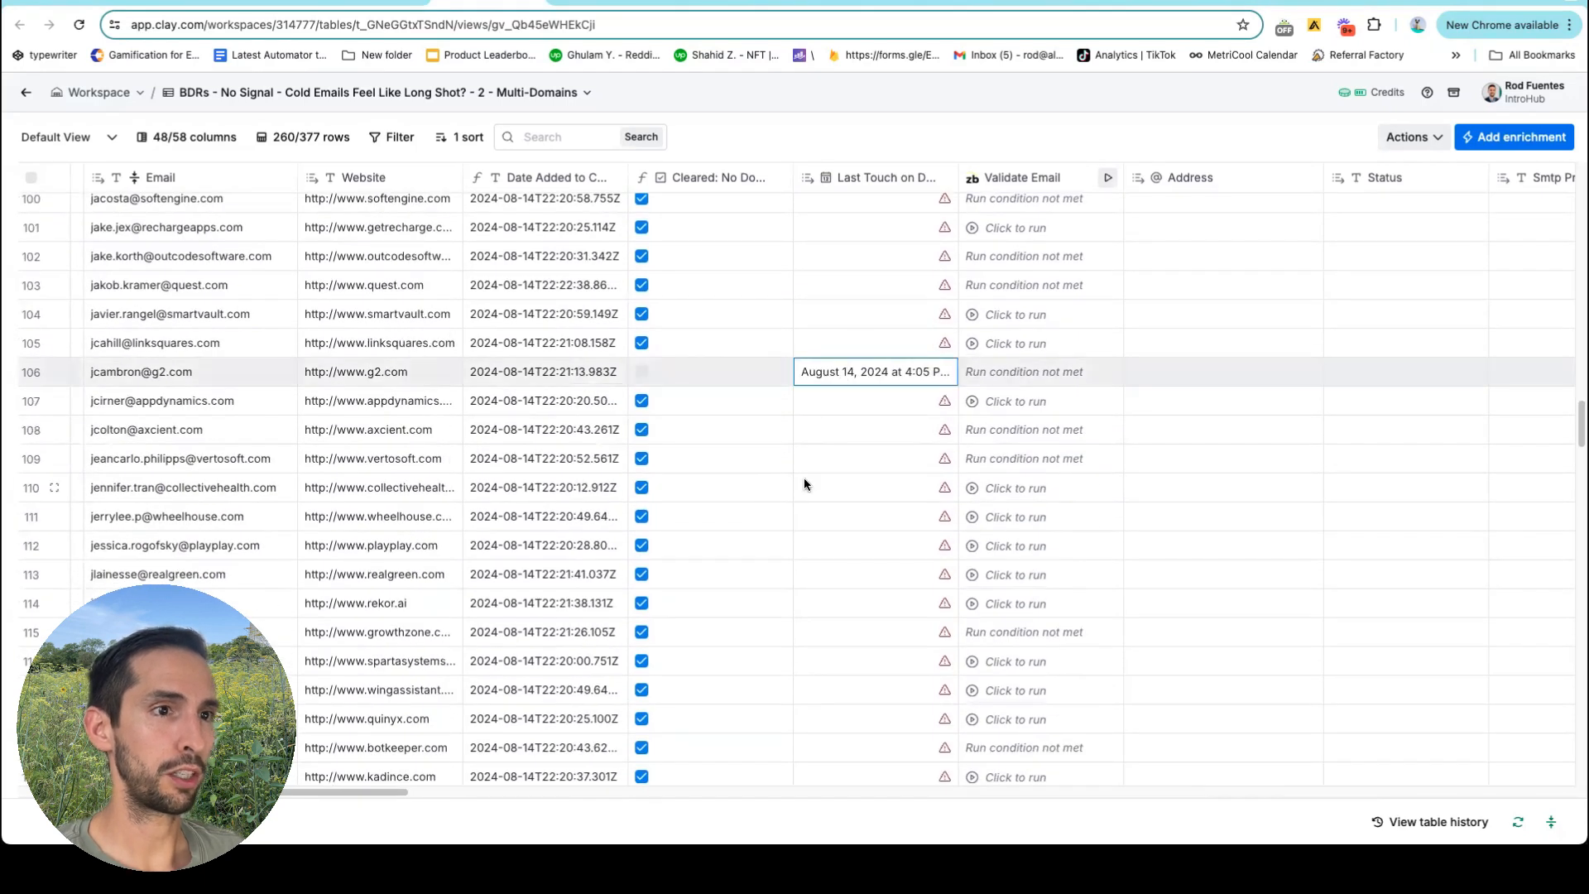
scroll(837, 347, down, 12)
scroll(837, 333, down, 6)
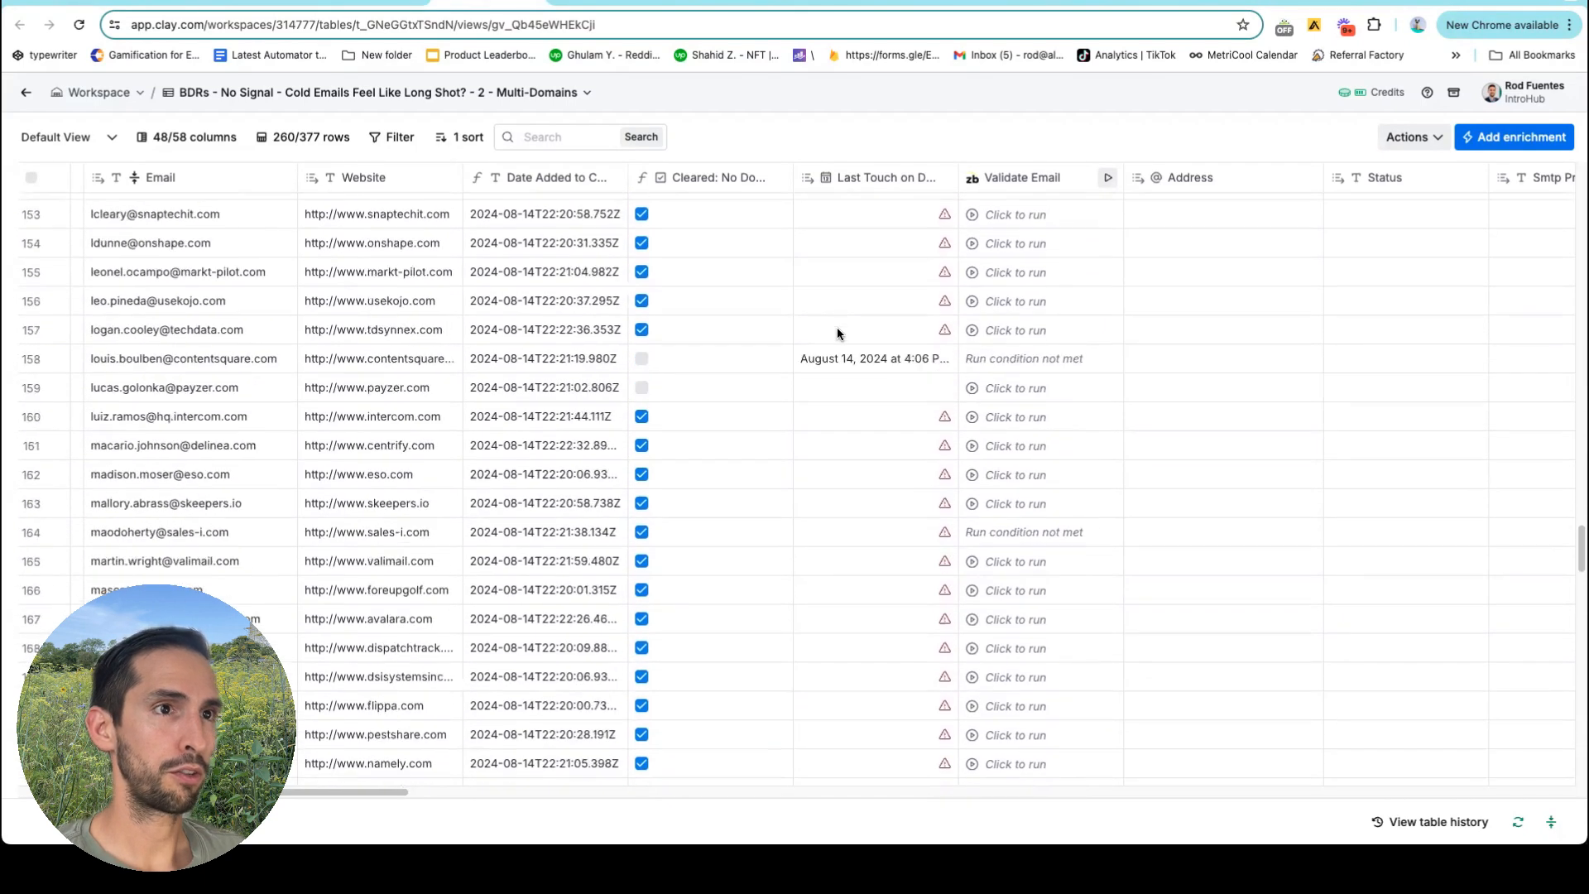
View the Last Touch on Domain formula as text, confirming it uses Domain Last Touch.
click(848, 176)
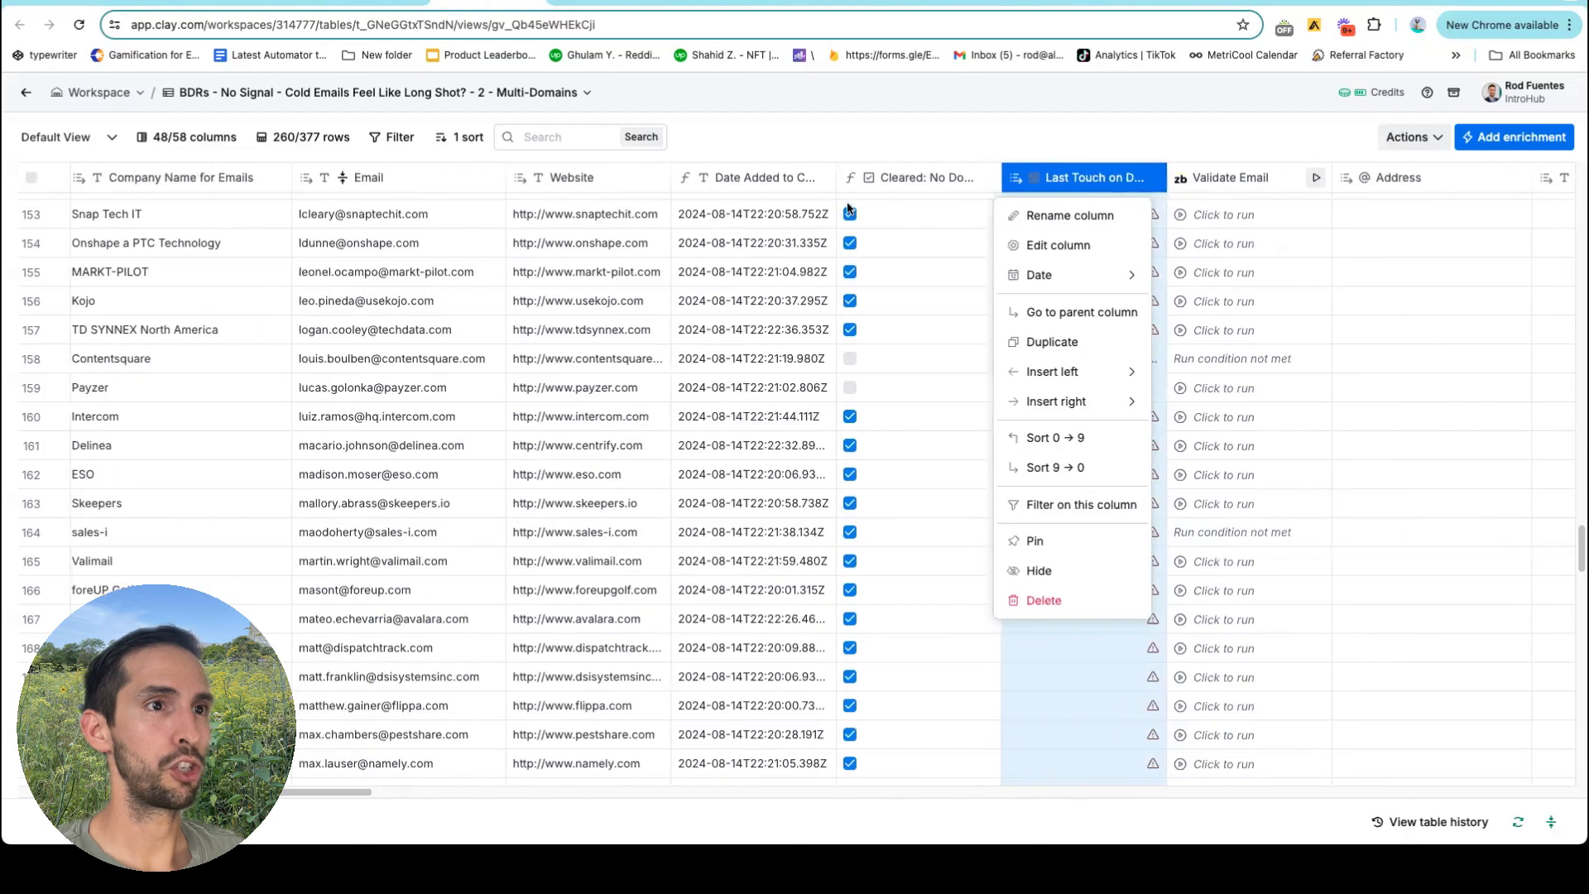
click(1108, 244)
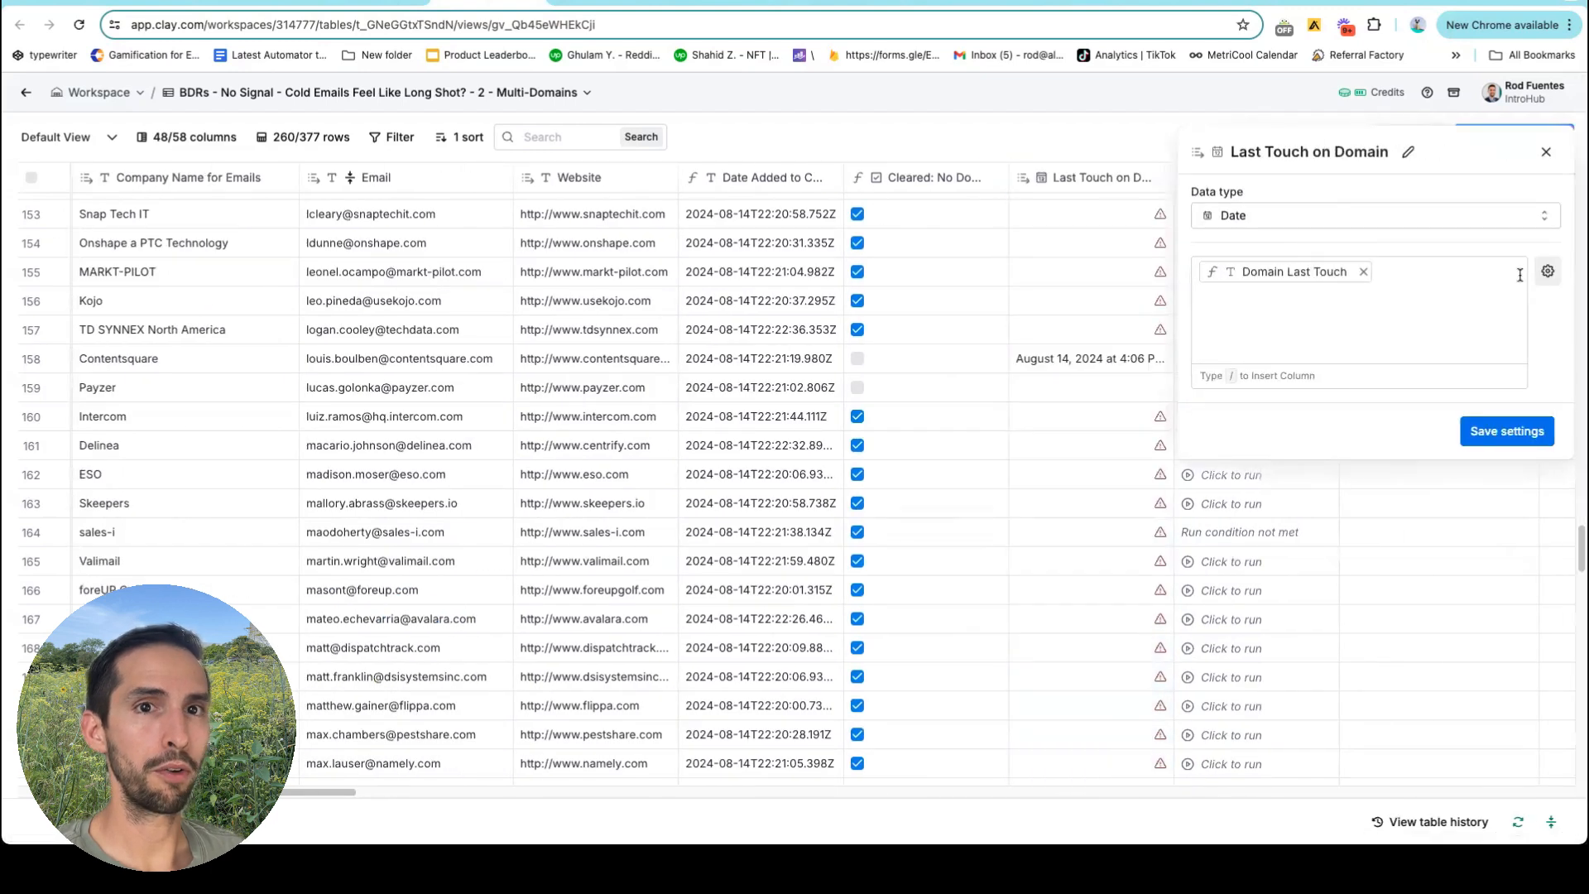
click(1547, 271)
click(1417, 378)
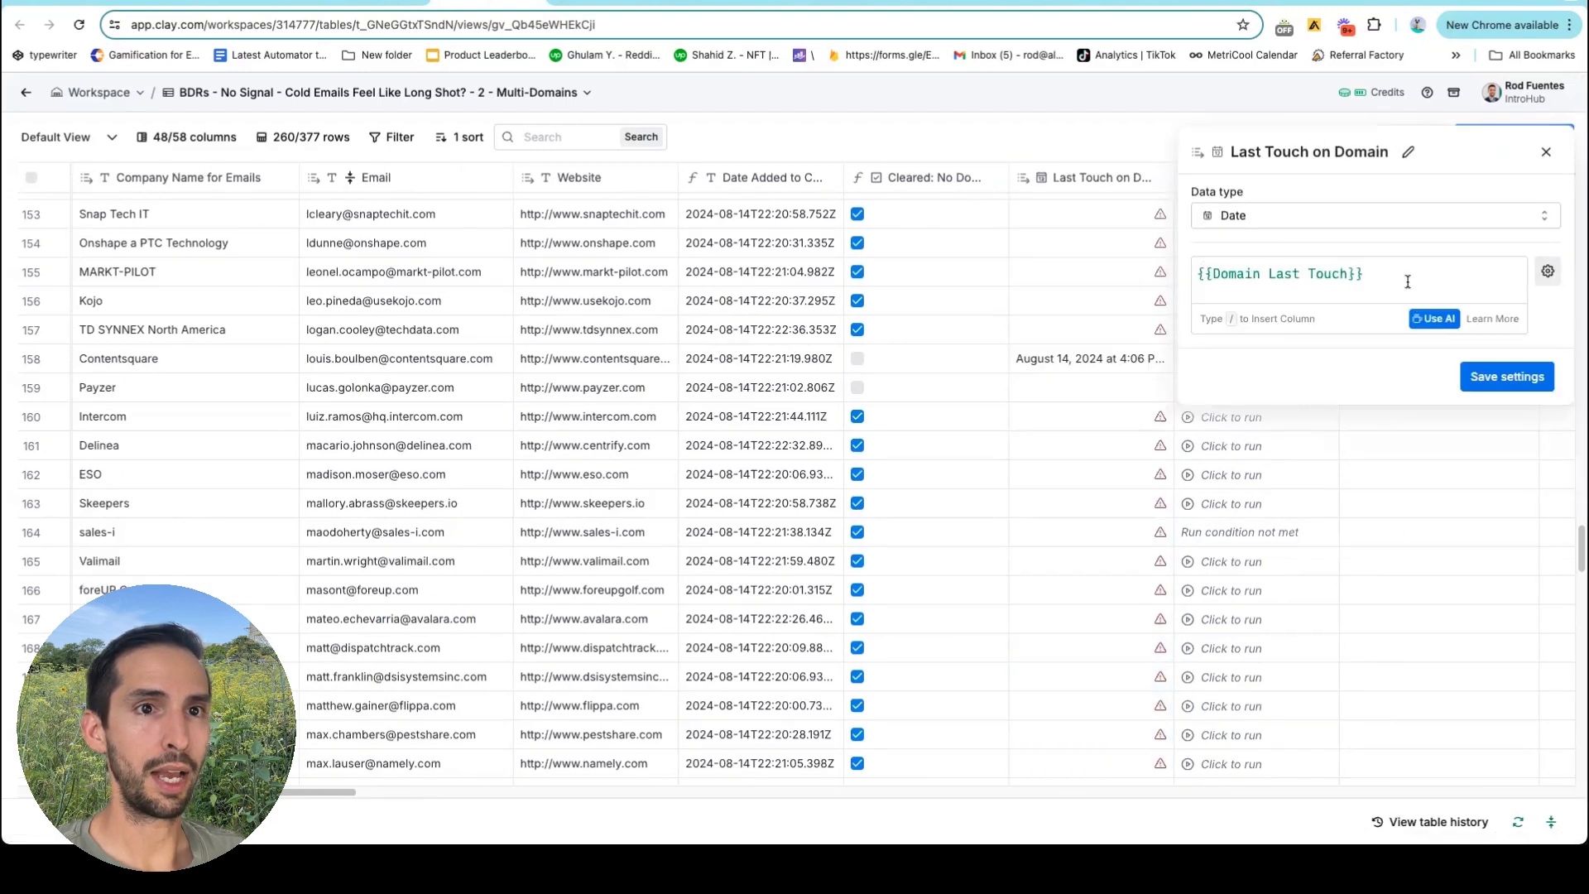
click(1546, 151)
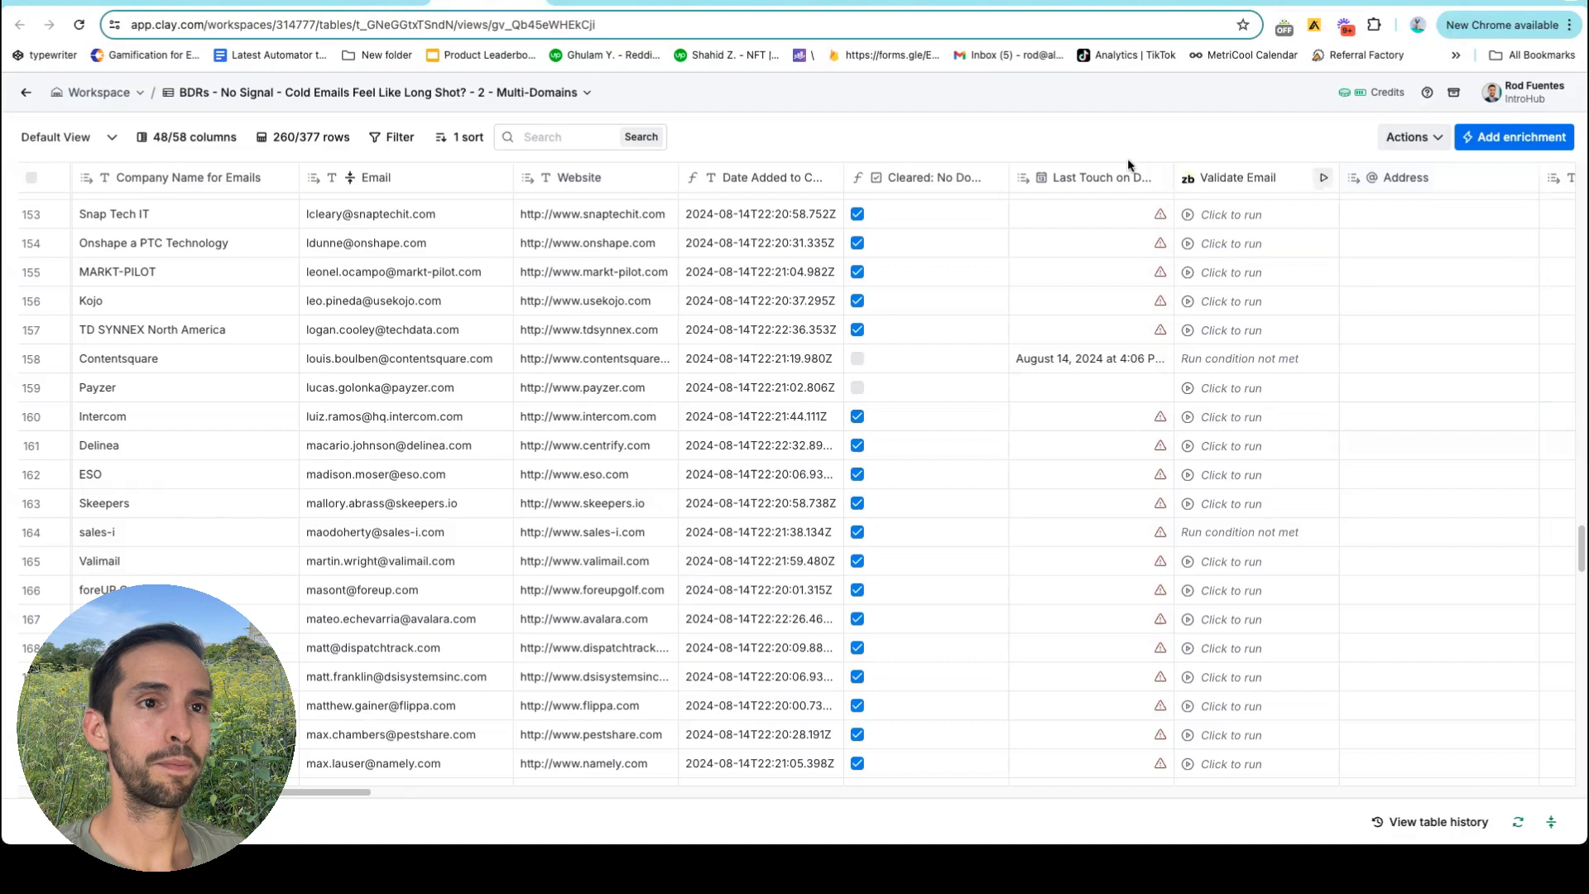